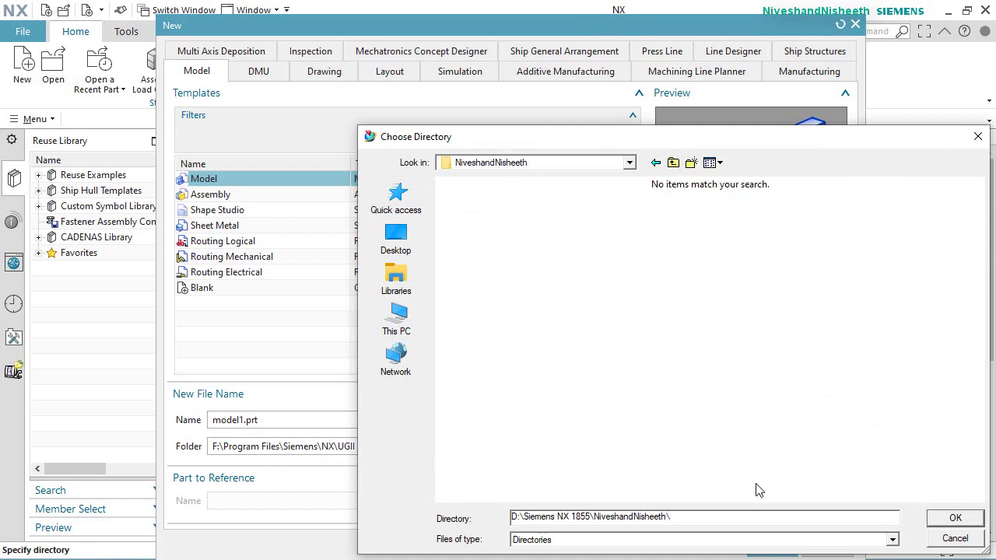
# Step: Create a folder named TEFC NEMA MOTOR inside the current directory and choose it as the new part's location
pyautogui.click(692, 163)
pyautogui.press('BackSpace')
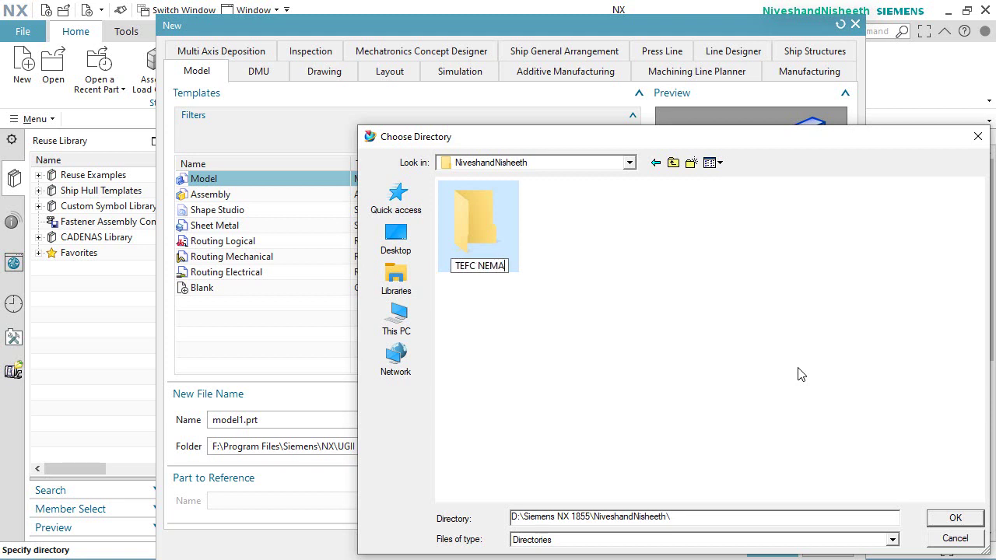
pyautogui.write('TEFC NEMA MOTOR')
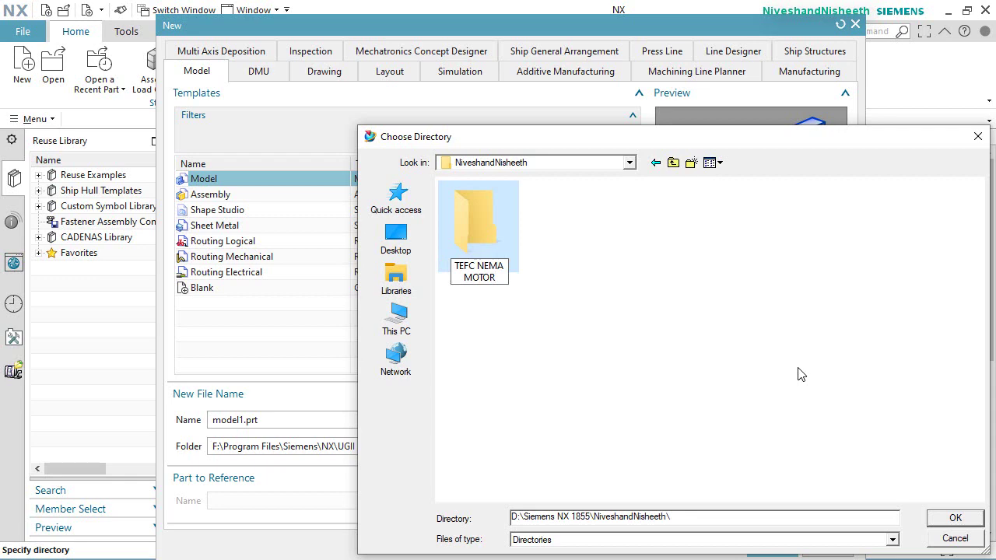
pyautogui.hotkey('ctrl', 'a')
pyautogui.hotkey('ctrl', 'c')
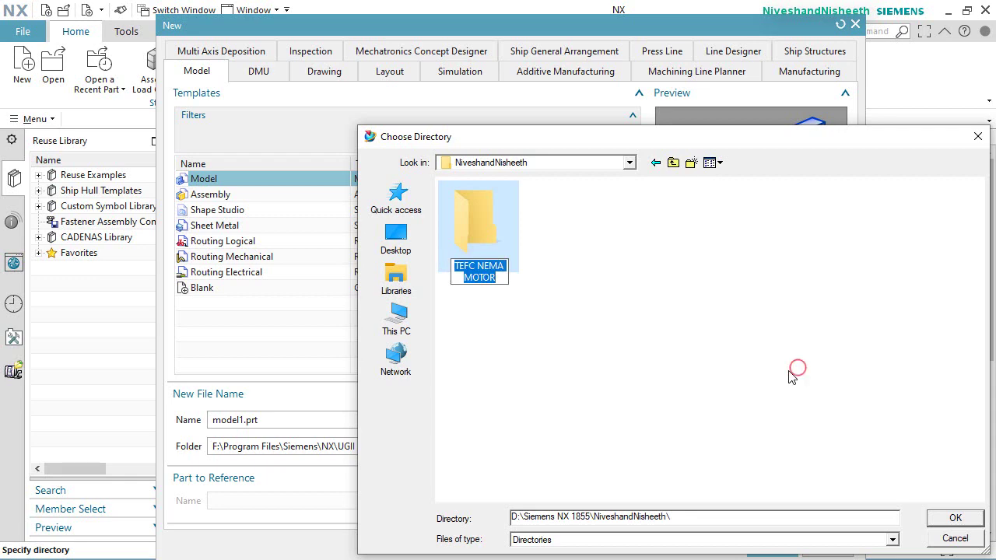
pyautogui.doubleClick(472, 242)
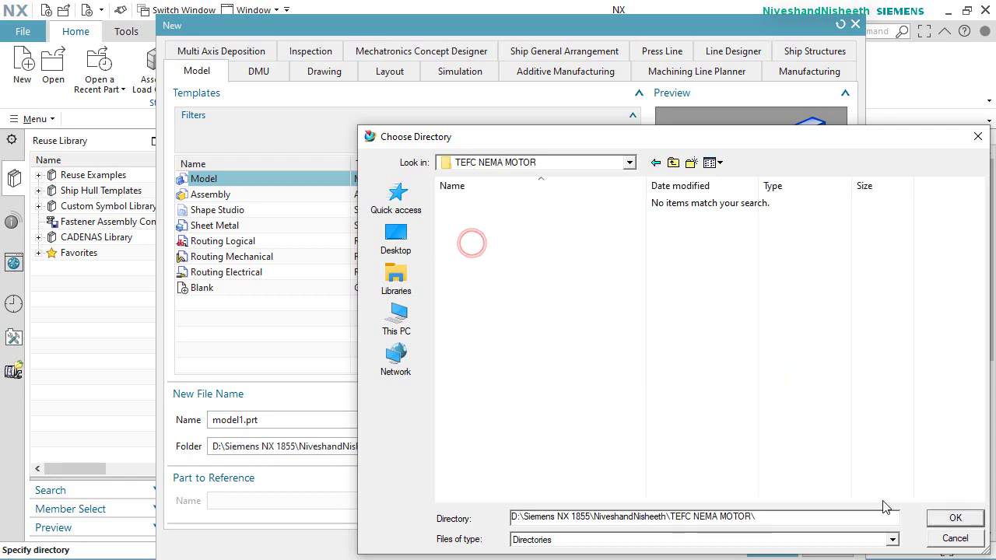
pyautogui.click(954, 519)
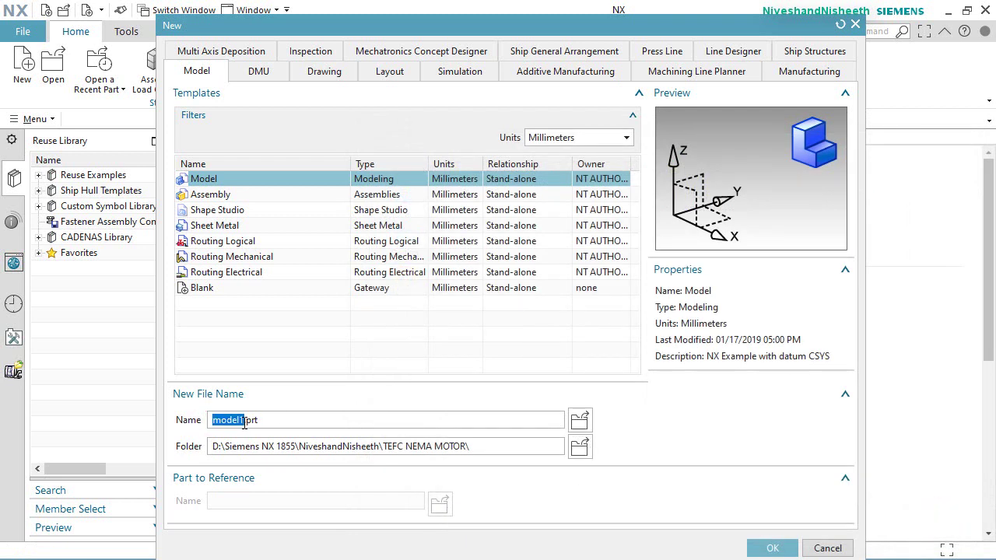
# Step: Create a new Model part in inches with the file name TEFC NEMA MOTOR.prt
pyautogui.hotkey('ctrl', 'v')
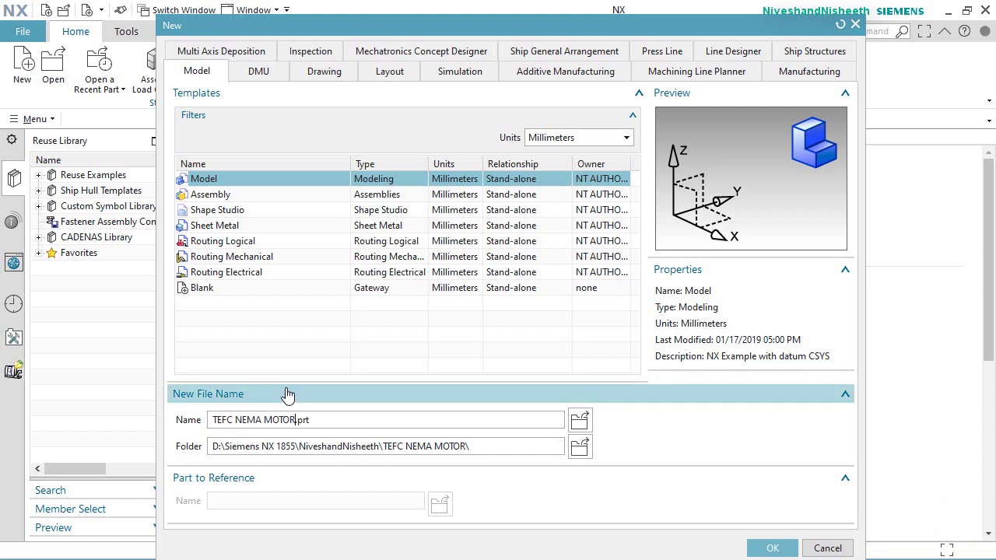
pyautogui.click(548, 138)
pyautogui.click(540, 166)
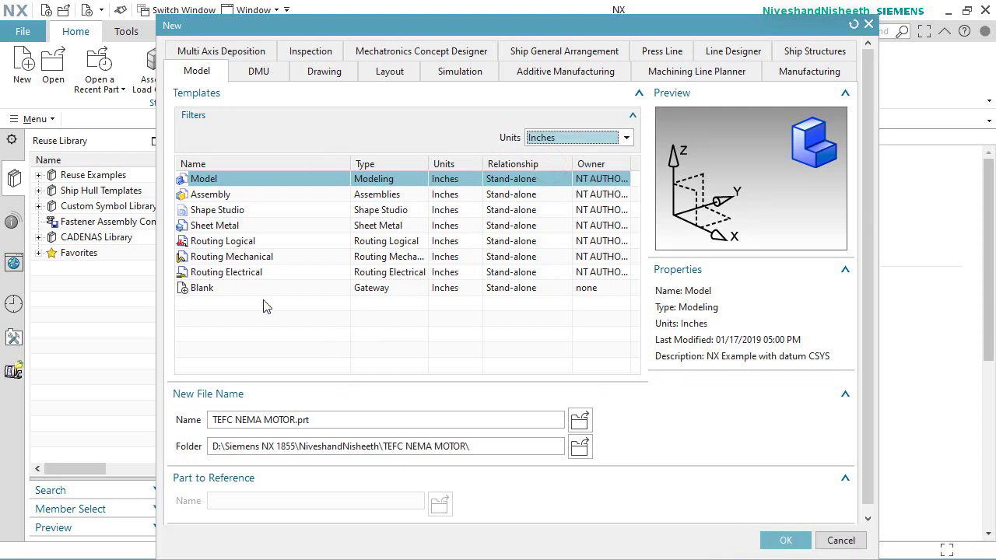
pyautogui.click(783, 540)
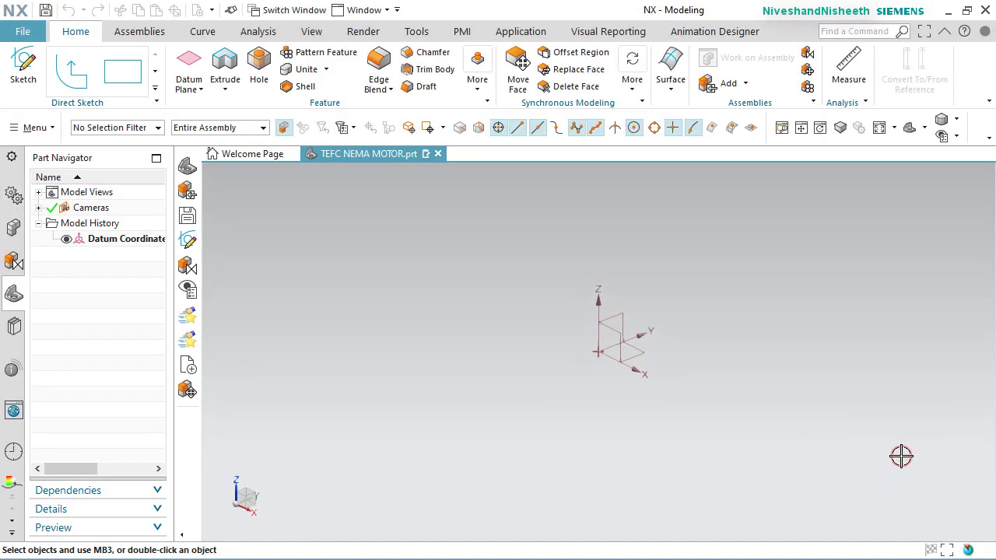
# Step: Set the PMI dimension text units to 5 decimal places with a period as decimal delimiter
pyautogui.click(22, 34)
pyautogui.click(94, 161)
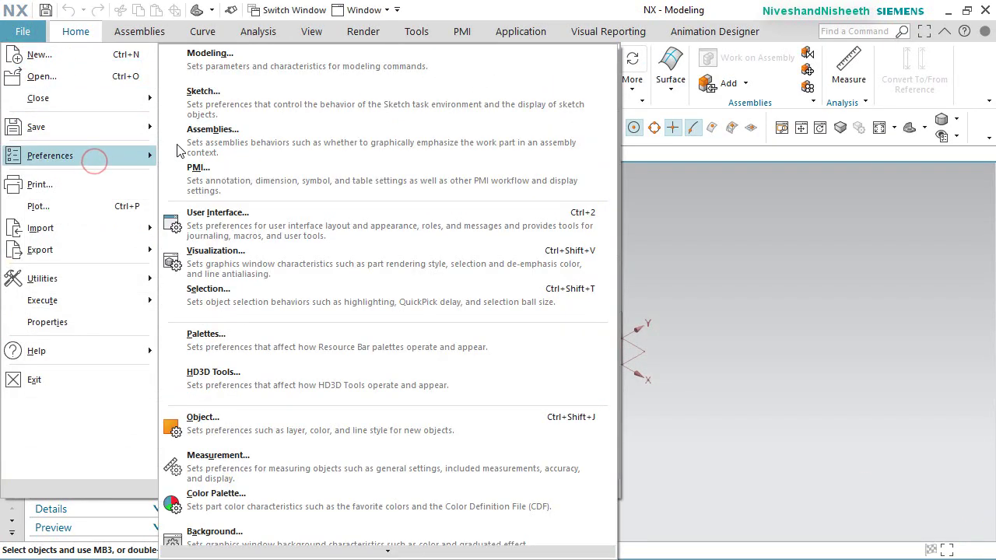
pyautogui.click(288, 172)
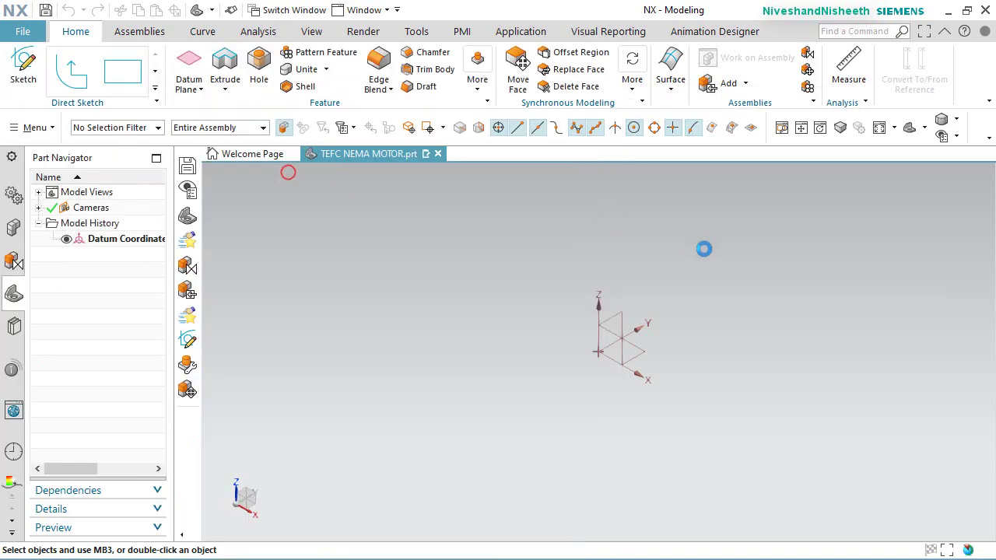
pyautogui.moveTo(455, 103); pyautogui.dragTo(501, 168)
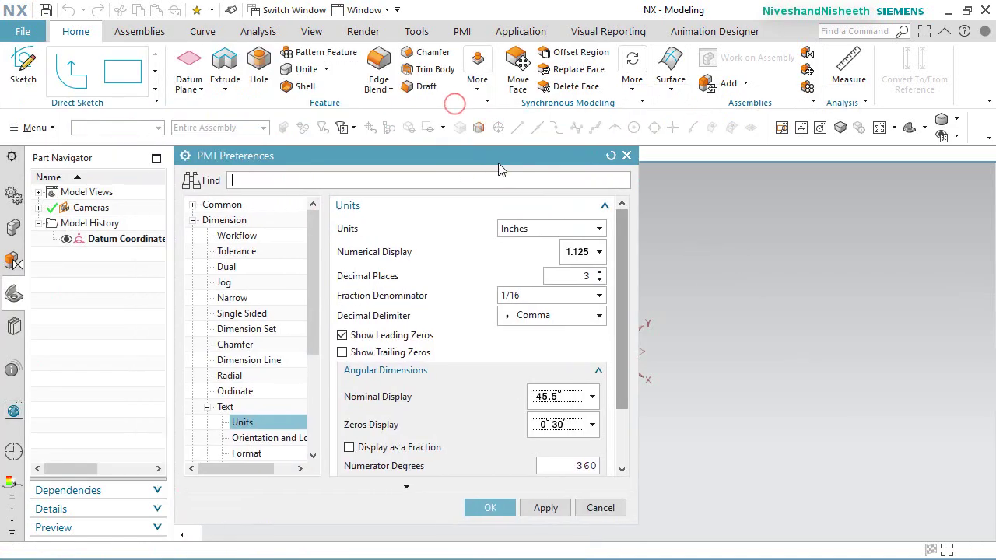
pyautogui.click(599, 271)
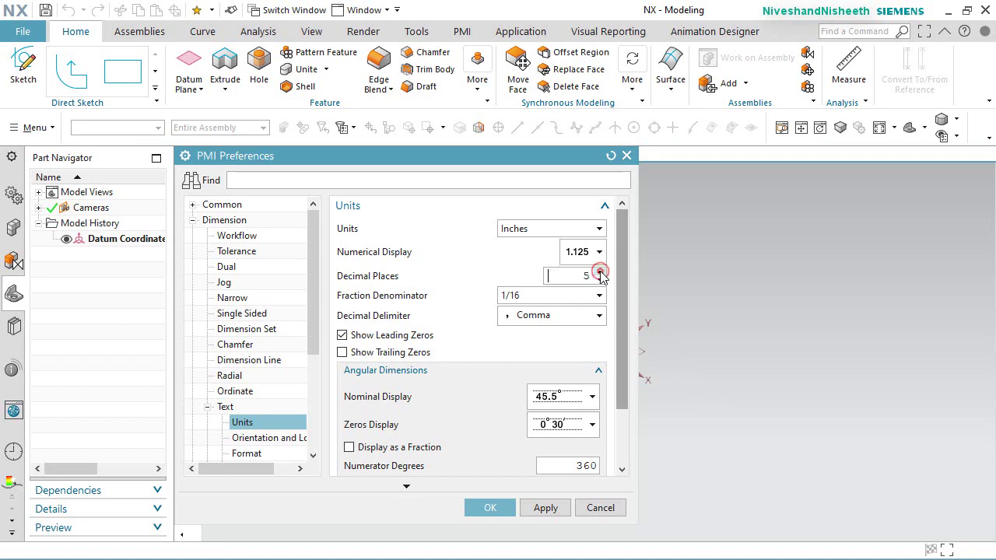
pyautogui.click(599, 272)
pyautogui.click(588, 316)
pyautogui.click(529, 334)
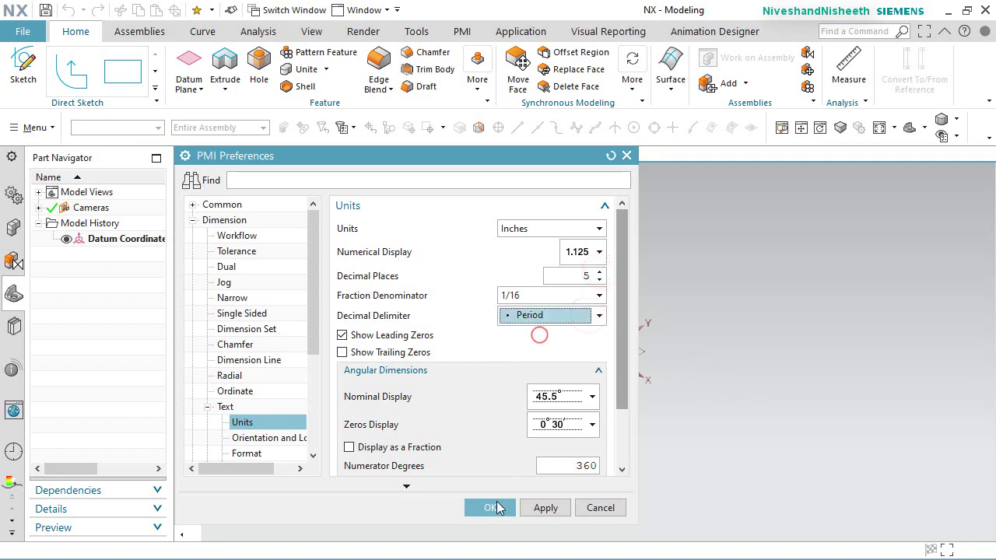
pyautogui.click(490, 508)
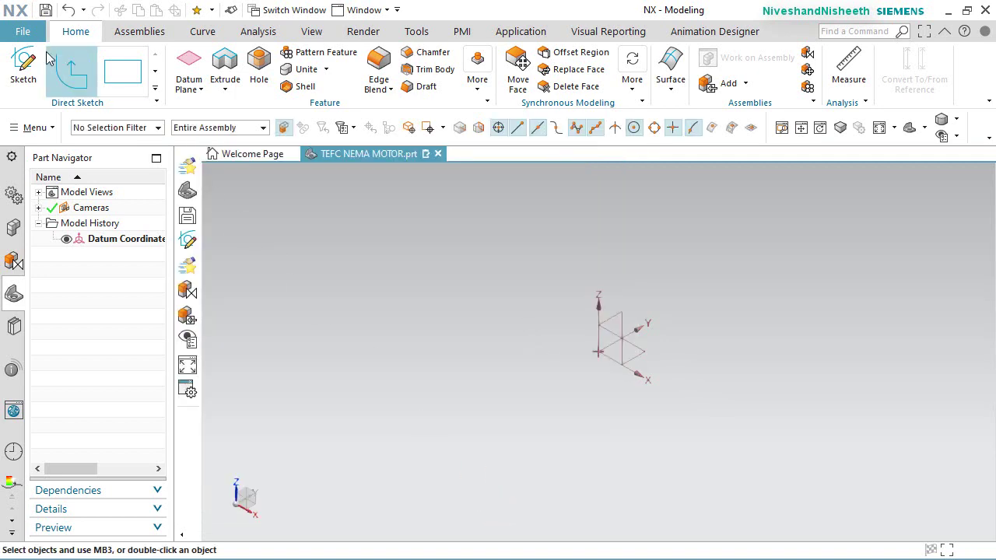
# Step: Disable Change View Orientation in the sketch preferences' session settings
pyautogui.click(20, 32)
pyautogui.moveTo(101, 148)
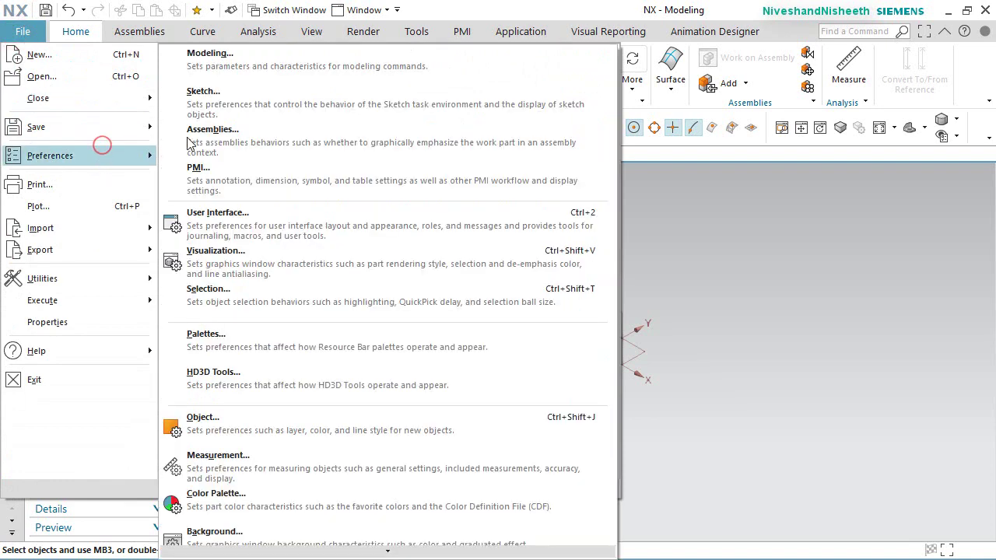
pyautogui.click(247, 101)
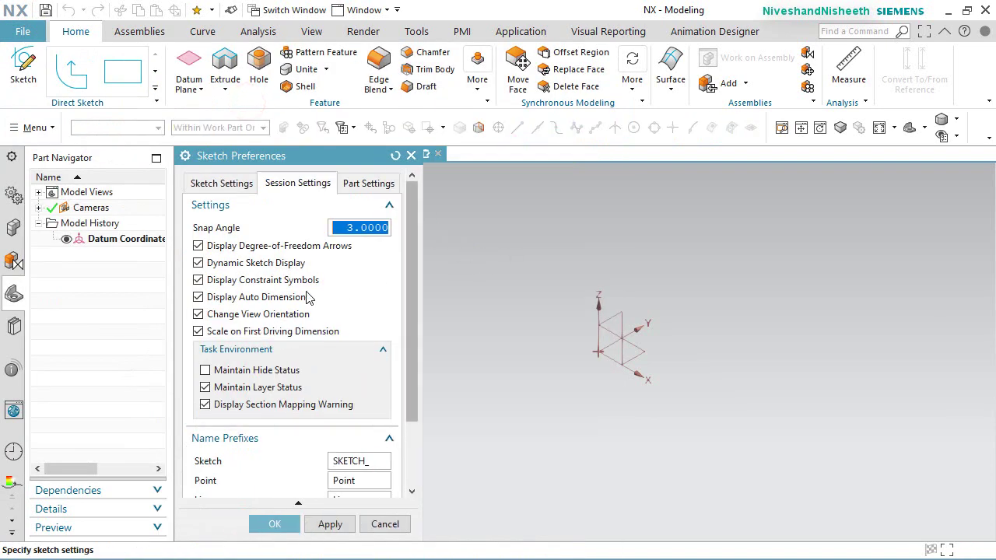
pyautogui.click(198, 315)
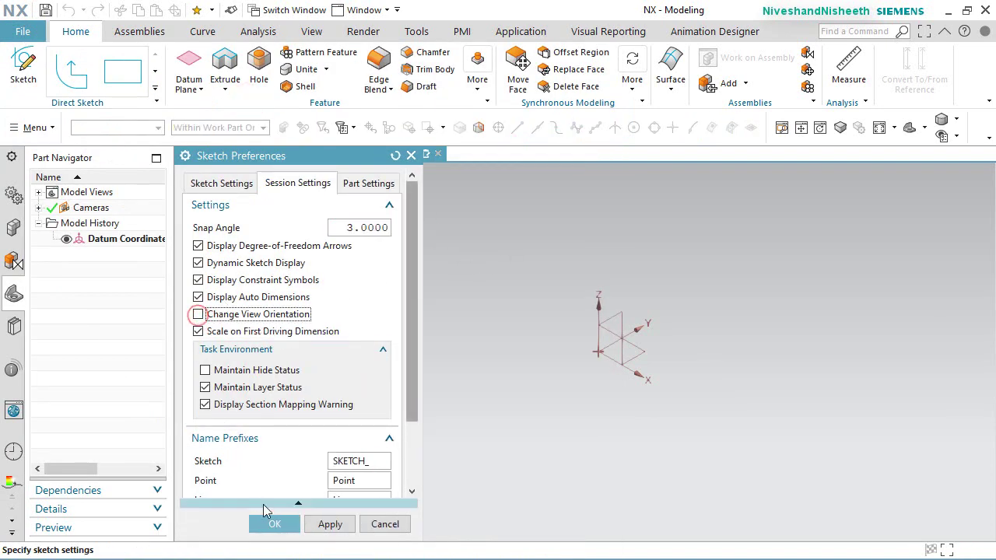
pyautogui.click(274, 524)
pyautogui.click(416, 355)
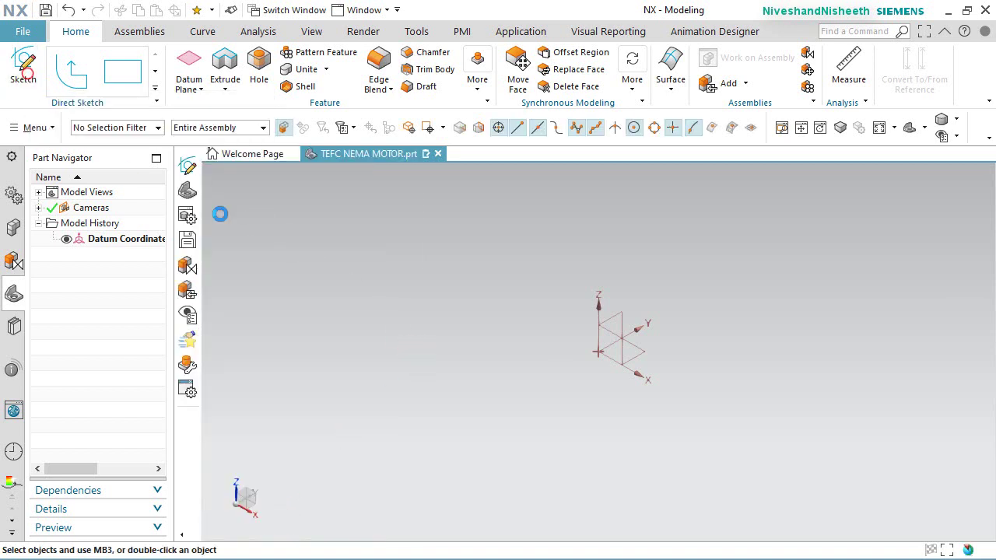
# Step: Start a new sketch on the XZ plane of the datum coordinate system and view it face-on
pyautogui.click(27, 78)
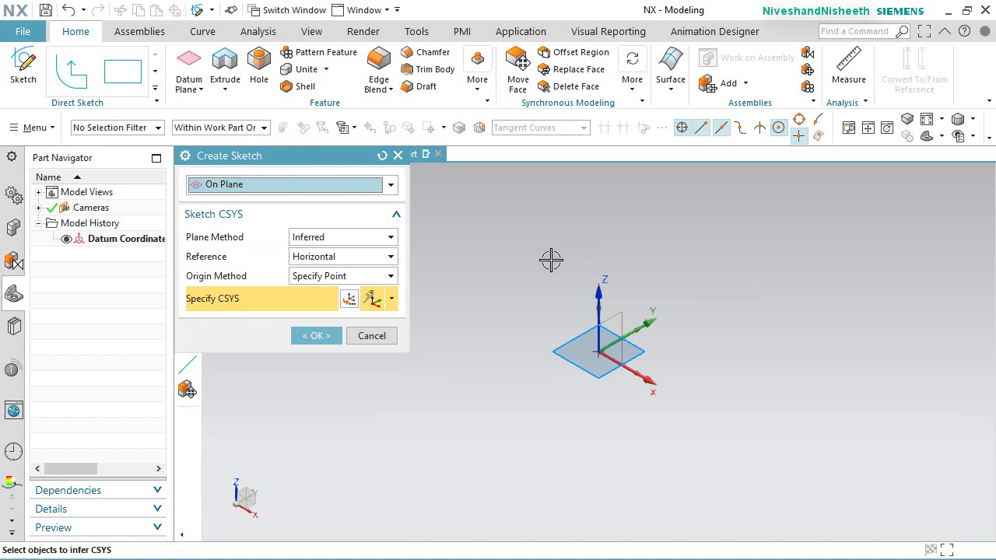
pyautogui.click(622, 342)
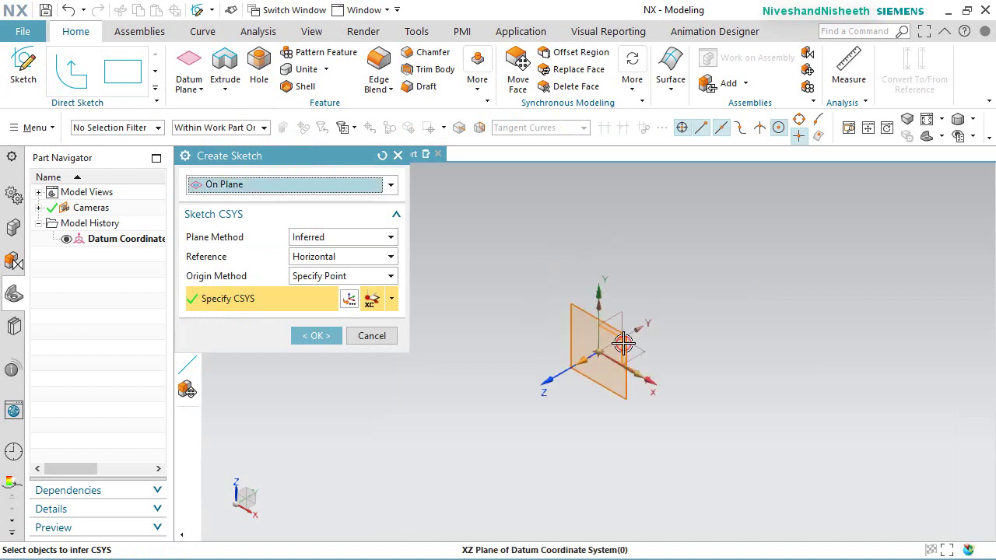
pyautogui.click(329, 334)
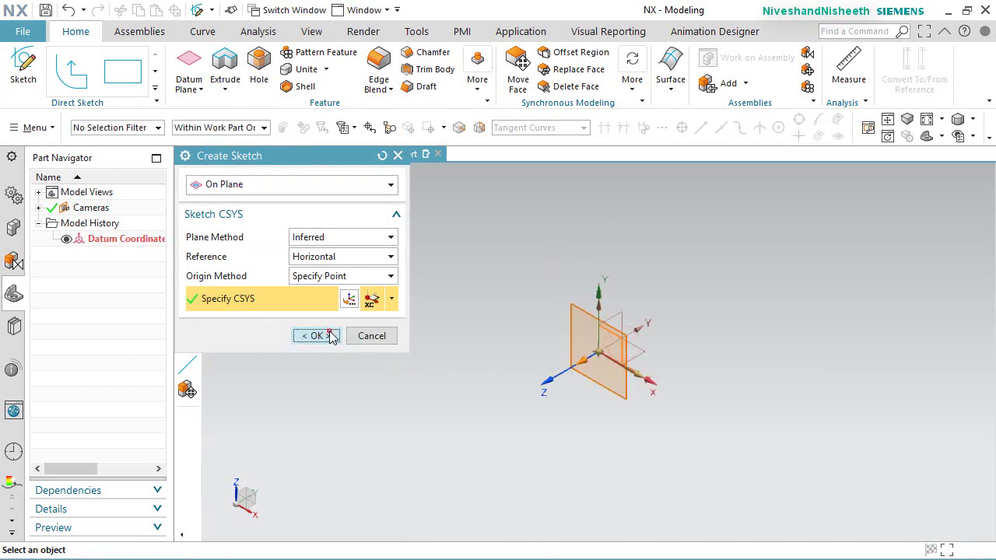
pyautogui.moveTo(587, 379)
pyautogui.mouseDown(button='middle')
pyautogui.moveTo(614, 342)
pyautogui.moveTo(625, 344)
pyautogui.mouseUp(button='middle')
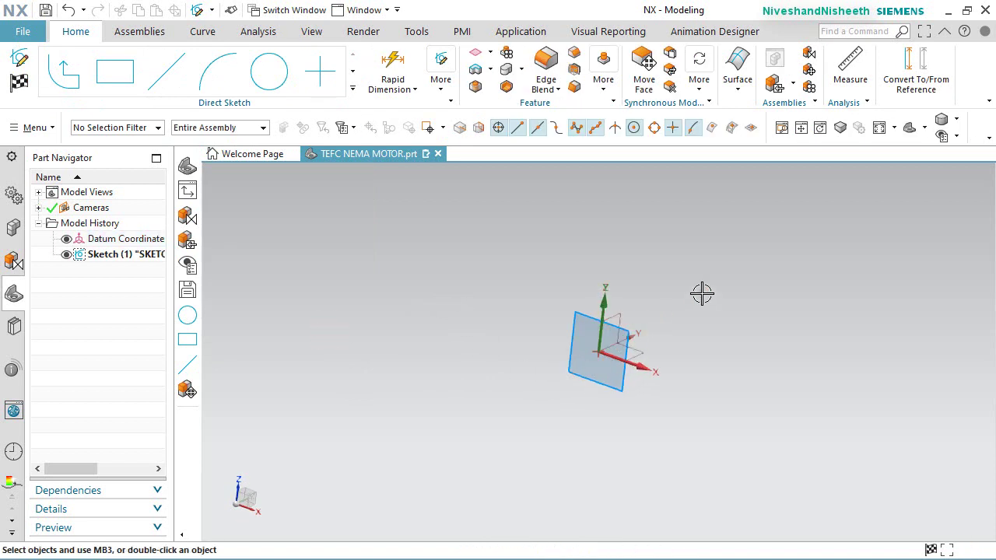
pyautogui.moveTo(702, 293); pyautogui.dragTo(680, 291, button='right')
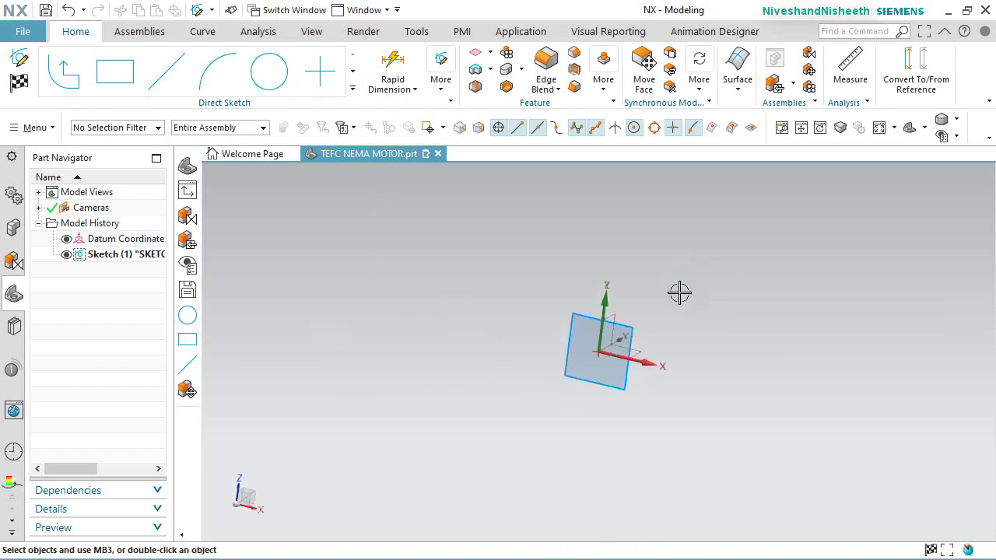
# Step: Sketch a circle of diameter 2.875 in centred on the origin and finish the sketch
pyautogui.click(267, 74)
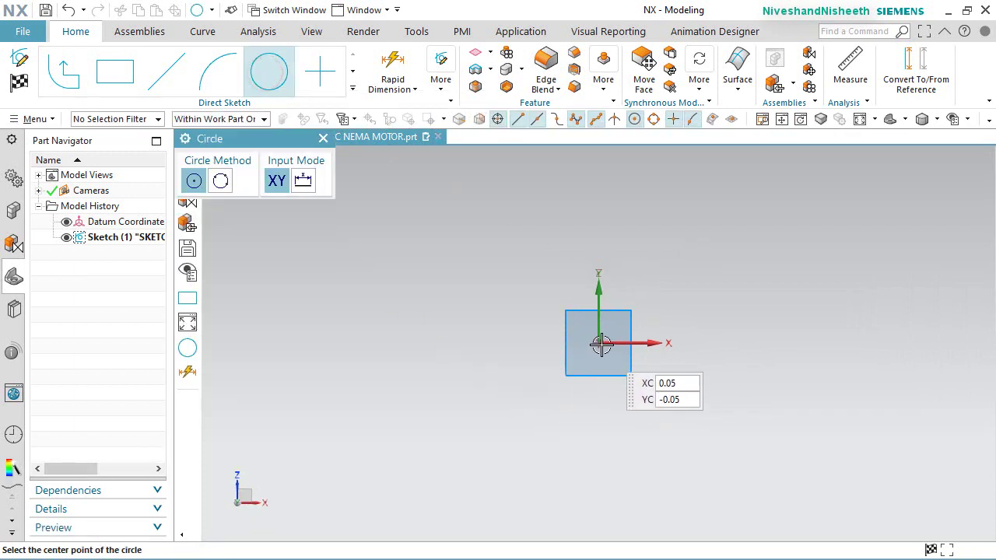
pyautogui.click(598, 343)
pyautogui.write('2.')
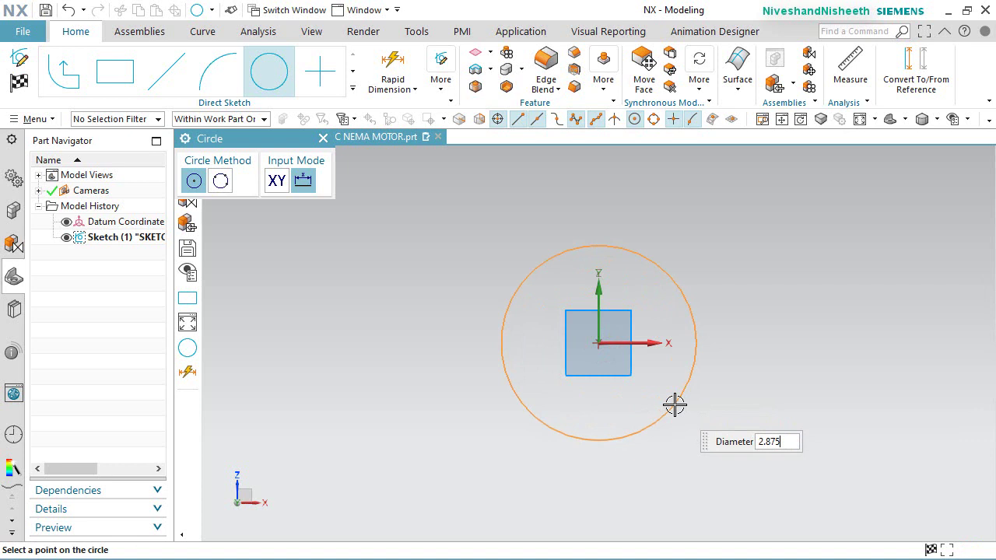
pyautogui.write('875')
pyautogui.press('Return')
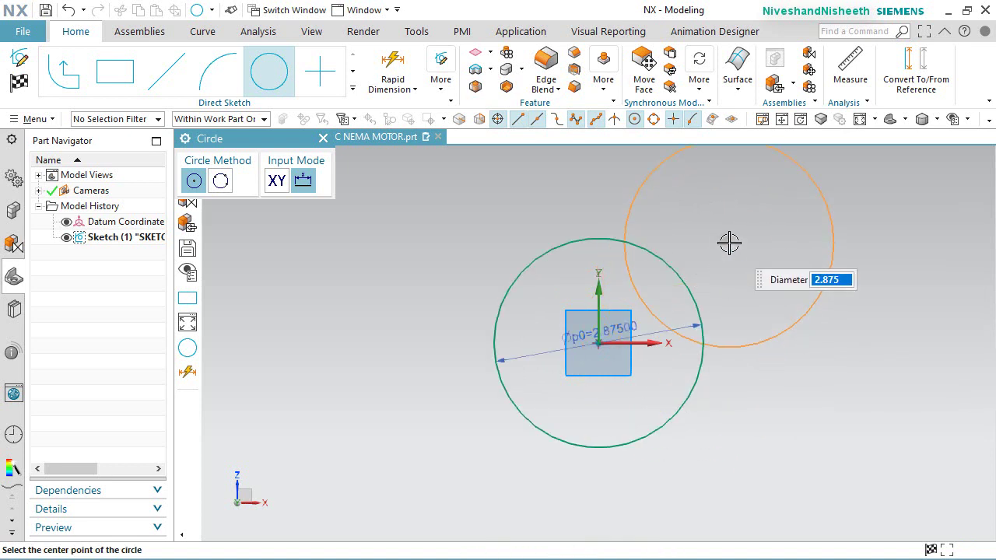
pyautogui.rightClick(725, 249)
pyautogui.click(778, 185)
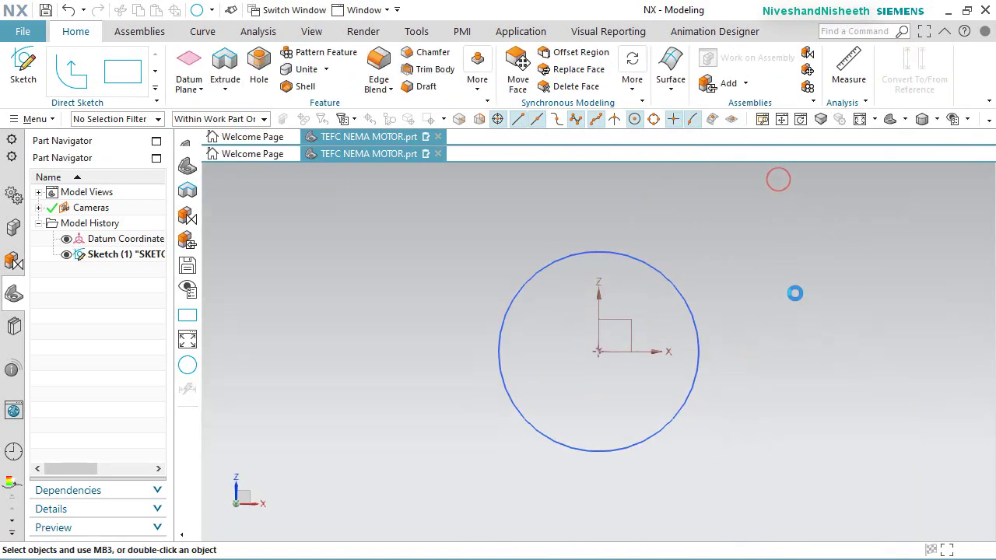
# Step: Extrude the circle from 0 to 7.25 in with the direction reversed to point along positive Y
pyautogui.click(224, 68)
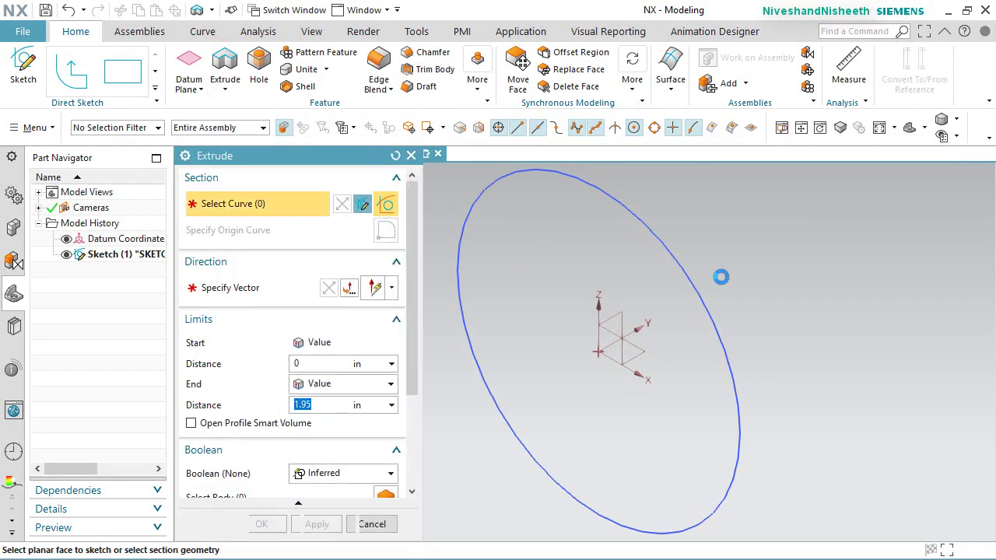
pyautogui.click(695, 283)
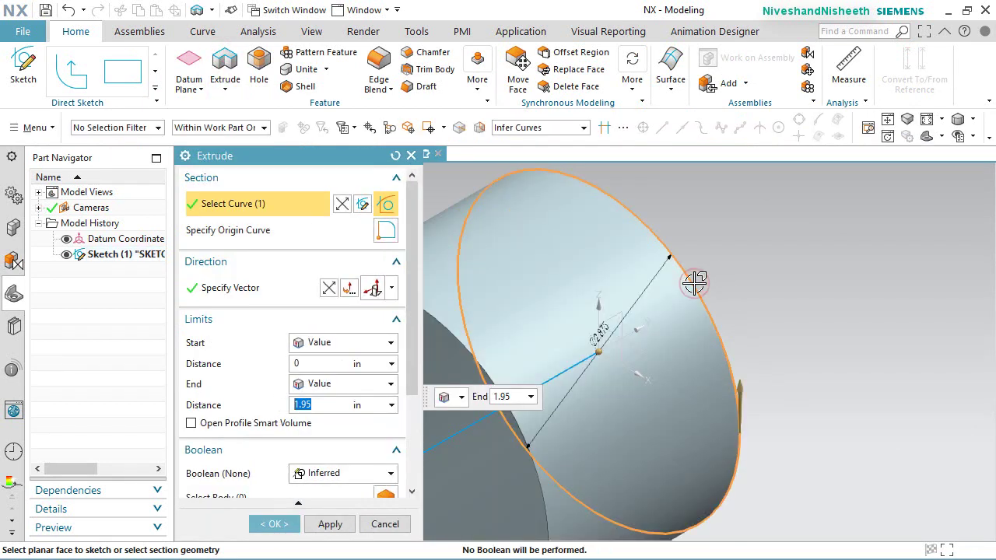
pyautogui.click(333, 288)
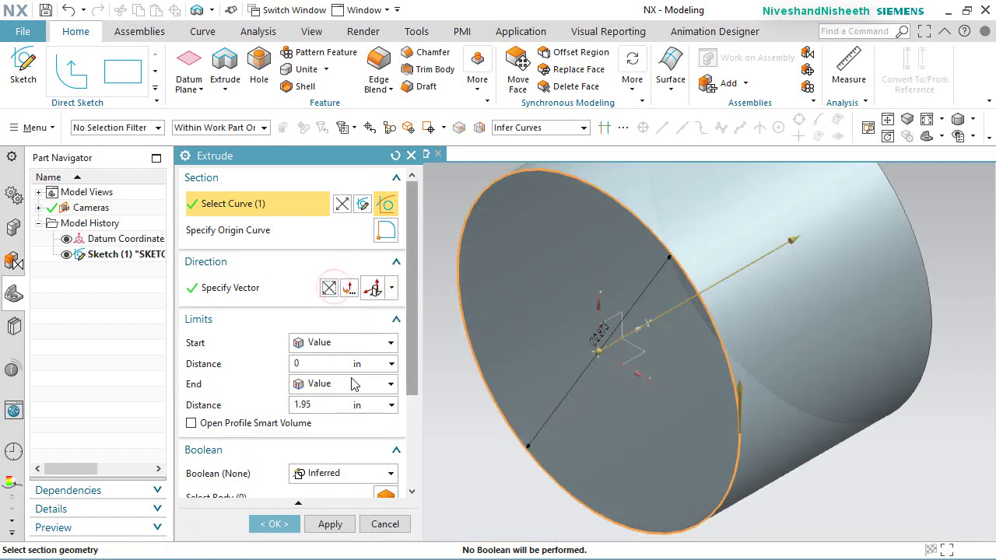
pyautogui.click(335, 406)
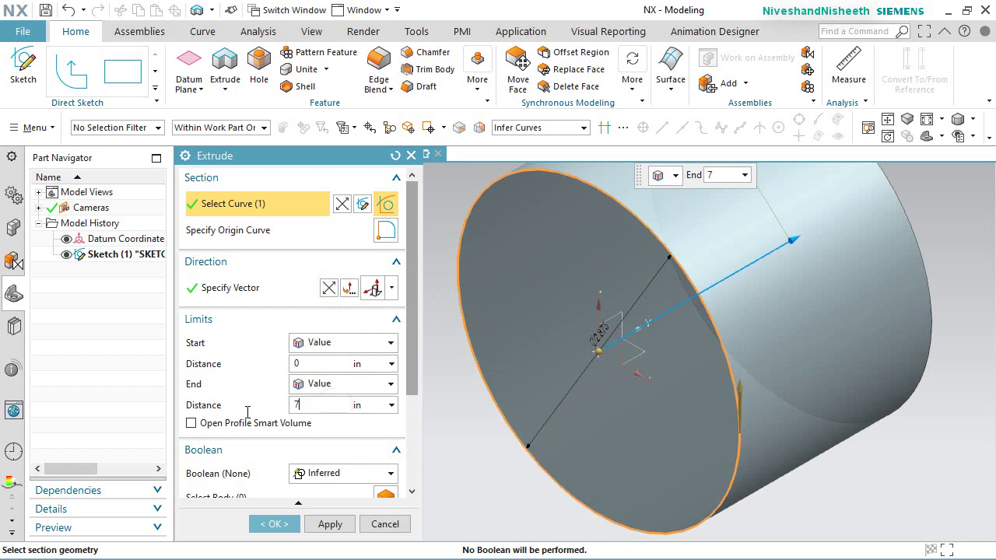
pyautogui.write('7.25')
pyautogui.press('Return')
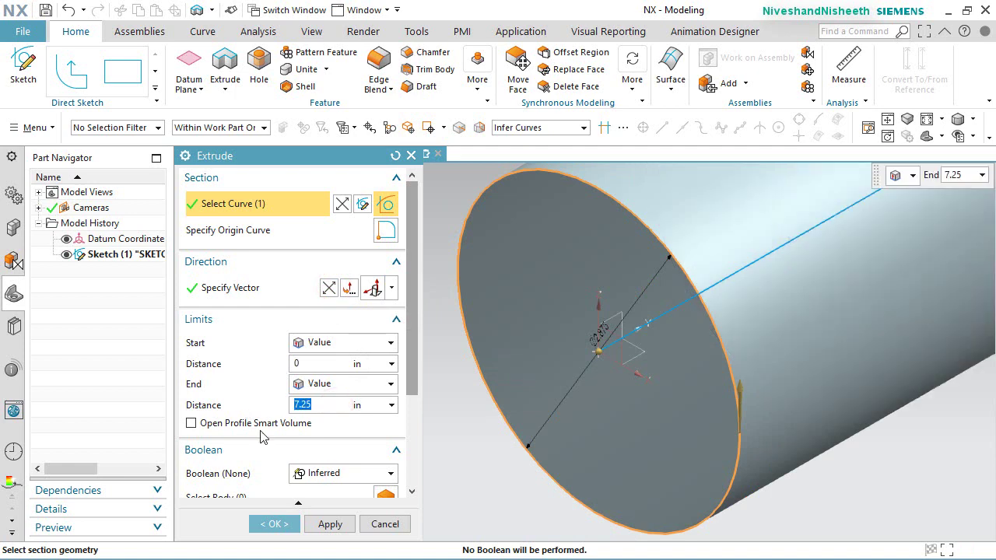
pyautogui.click(274, 523)
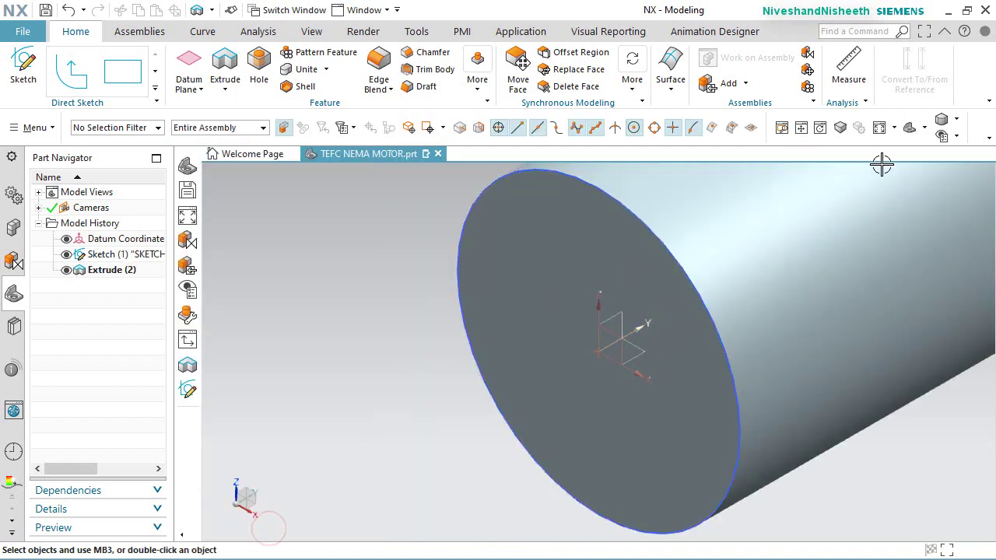
pyautogui.click(879, 126)
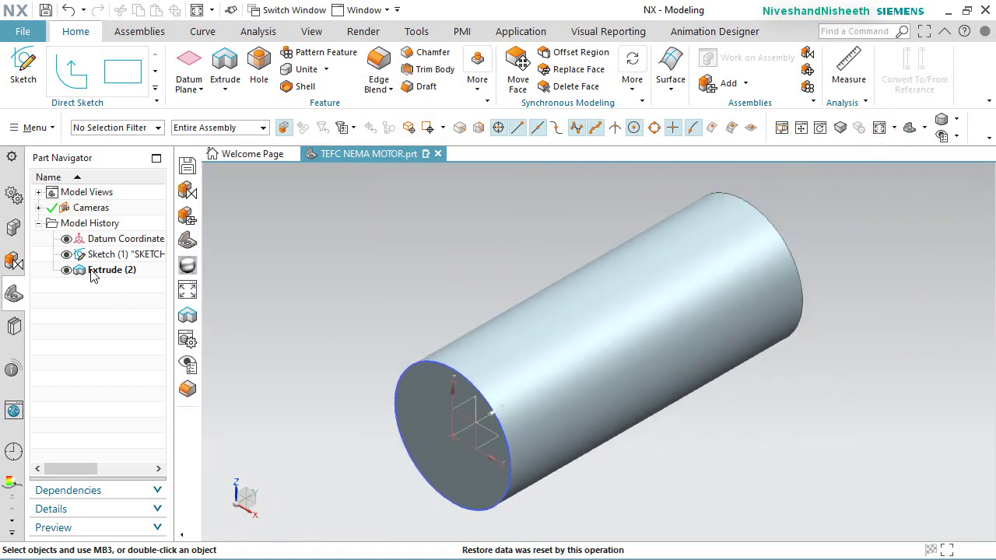
# Step: Set the shaded views resolution to Ultra Fine in the visualization preferences
pyautogui.click(24, 32)
pyautogui.moveTo(153, 157)
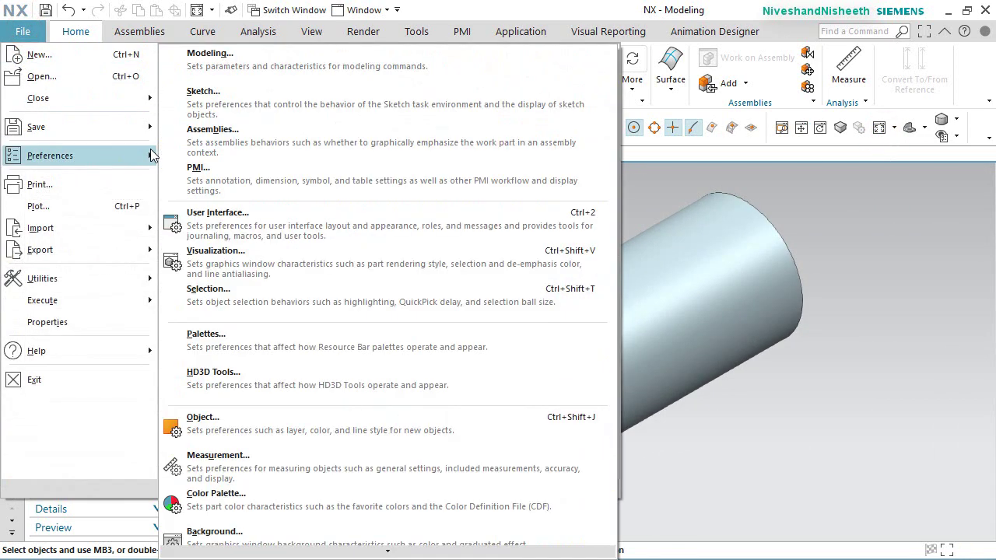
pyautogui.click(269, 261)
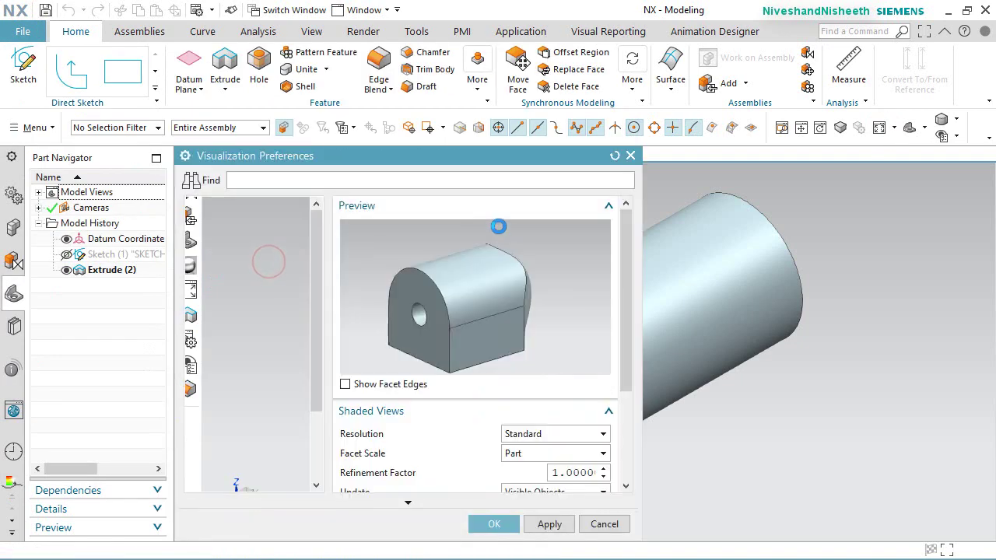
pyautogui.click(599, 434)
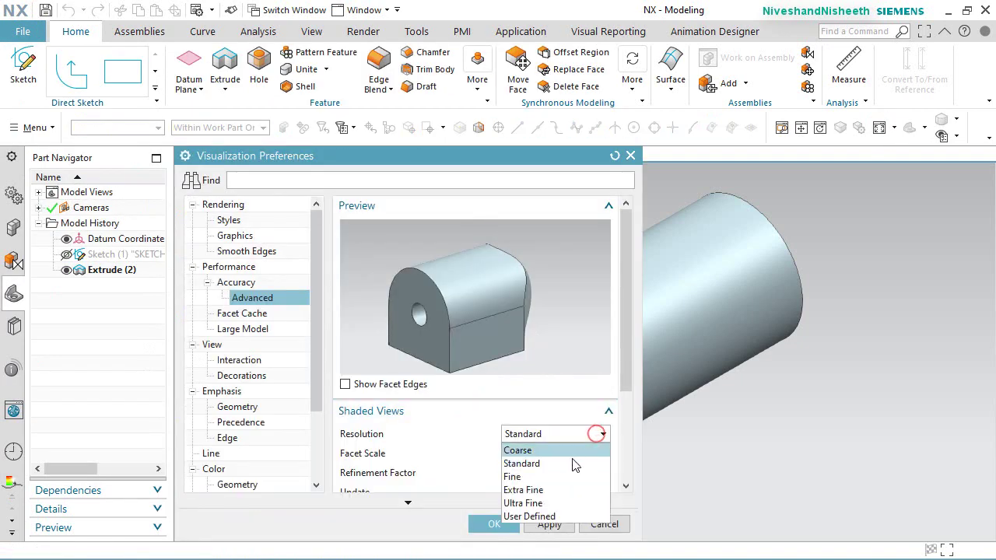
pyautogui.click(537, 503)
pyautogui.click(511, 526)
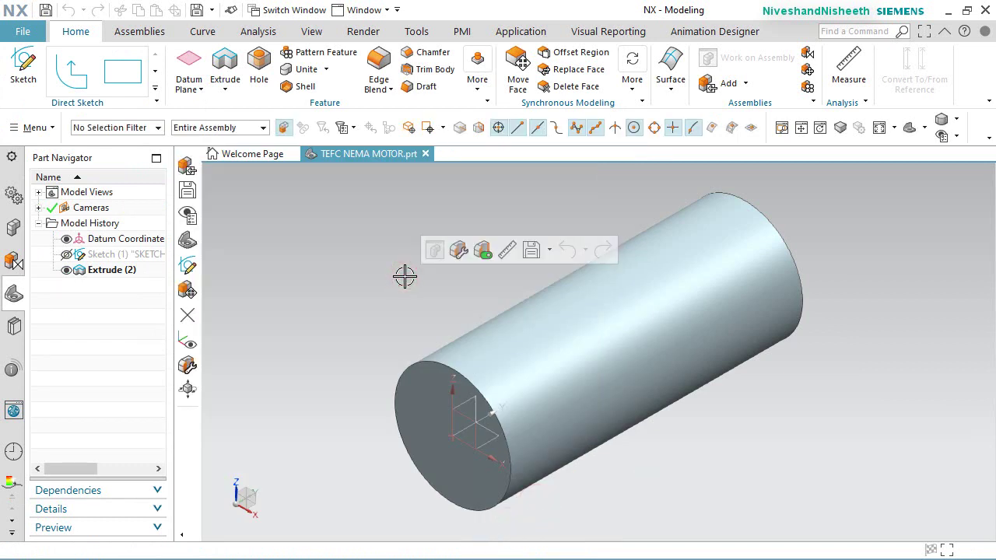
# Step: Chamfer the cylinder's front circular edge with the Offset and Angle method, 0.0625 in at 45°
pyautogui.click(433, 54)
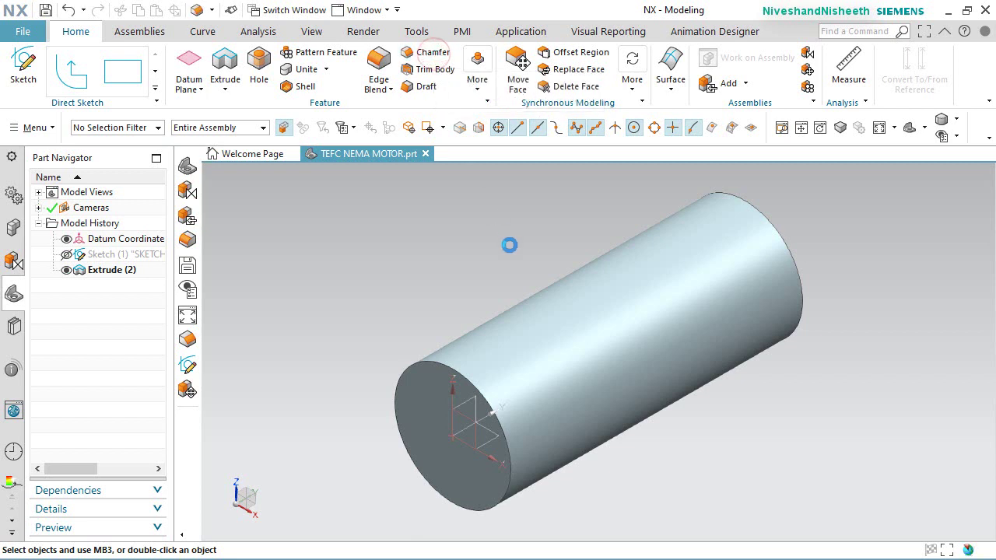
pyautogui.click(324, 280)
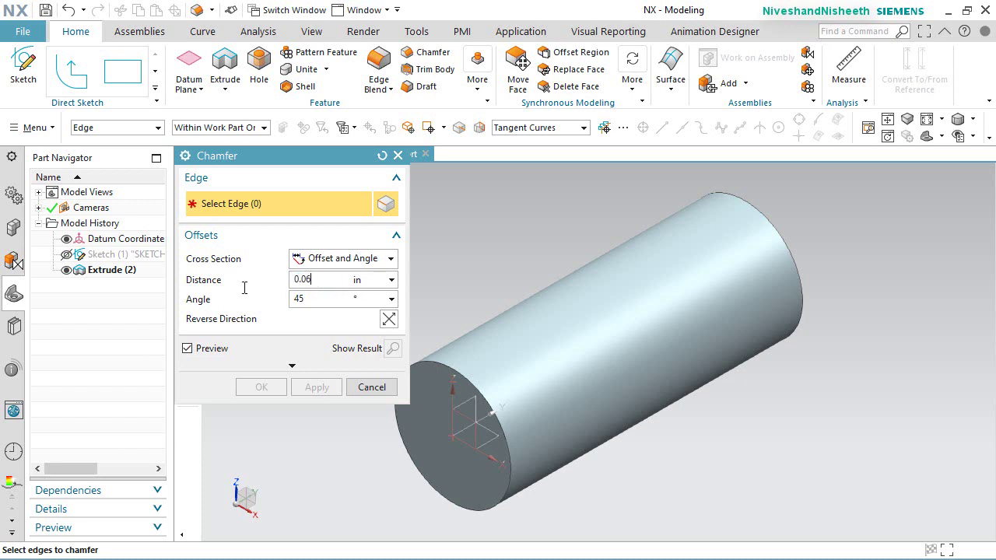
pyautogui.click(442, 356)
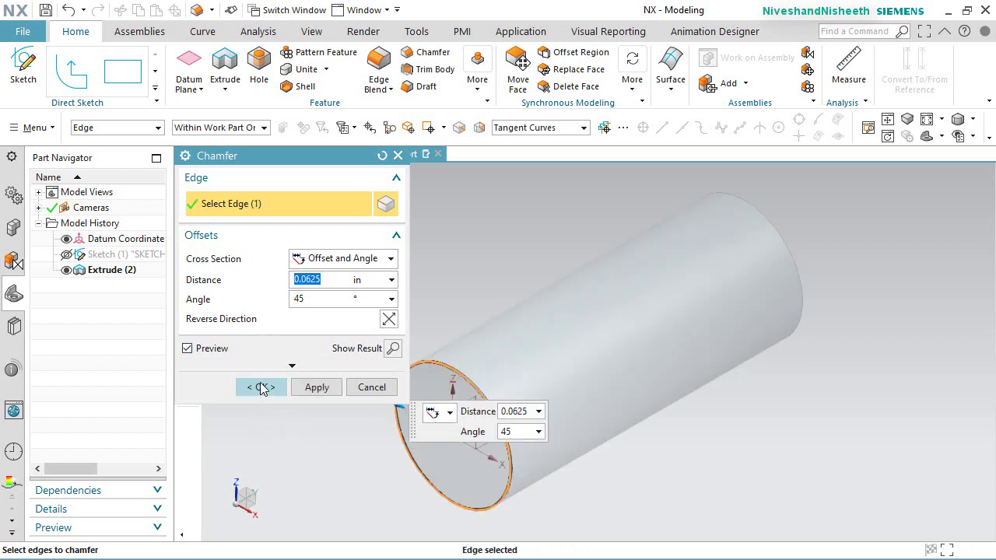
pyautogui.click(261, 387)
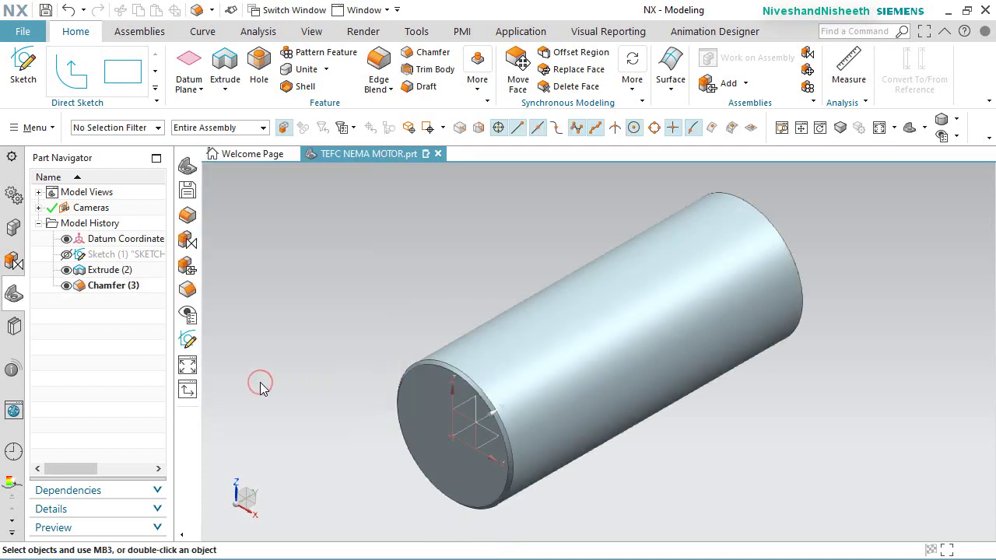
pyautogui.scroll(2, 430, 428)
pyautogui.moveTo(457, 384); pyautogui.dragTo(356, 257, button='middle')
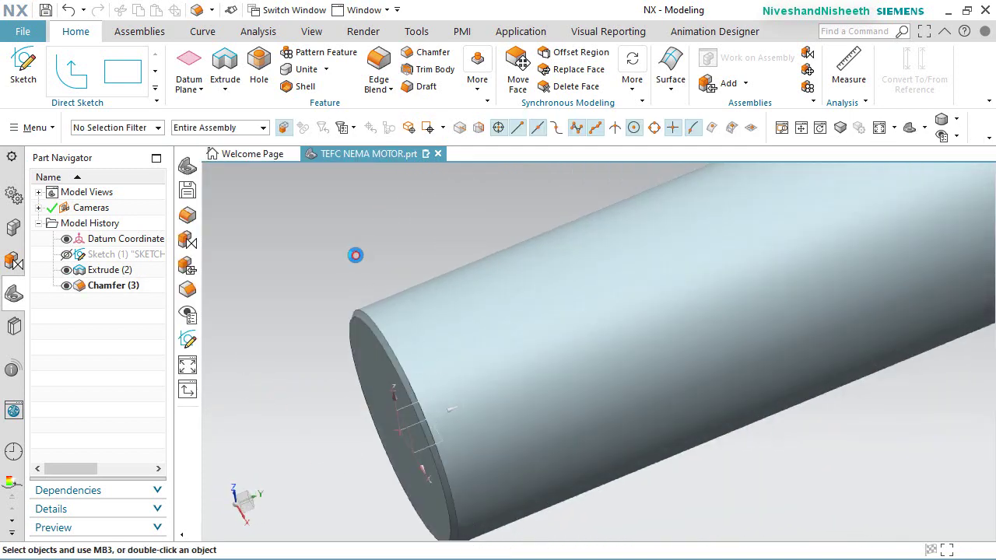
pyautogui.hotkey('ctrl', 'f')
# Step: Enable True Shading for the model display and turn off the perspective view
pyautogui.click(311, 31)
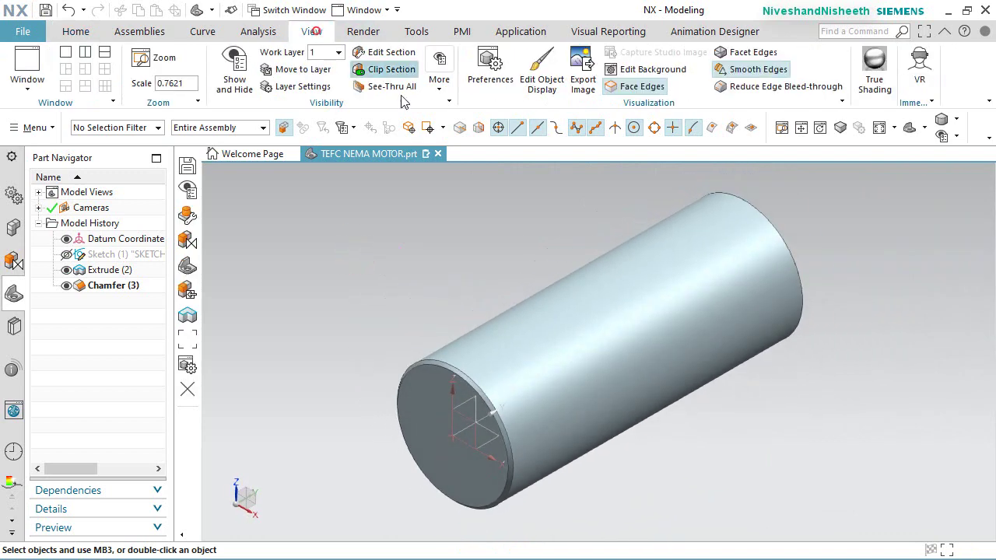
pyautogui.click(874, 72)
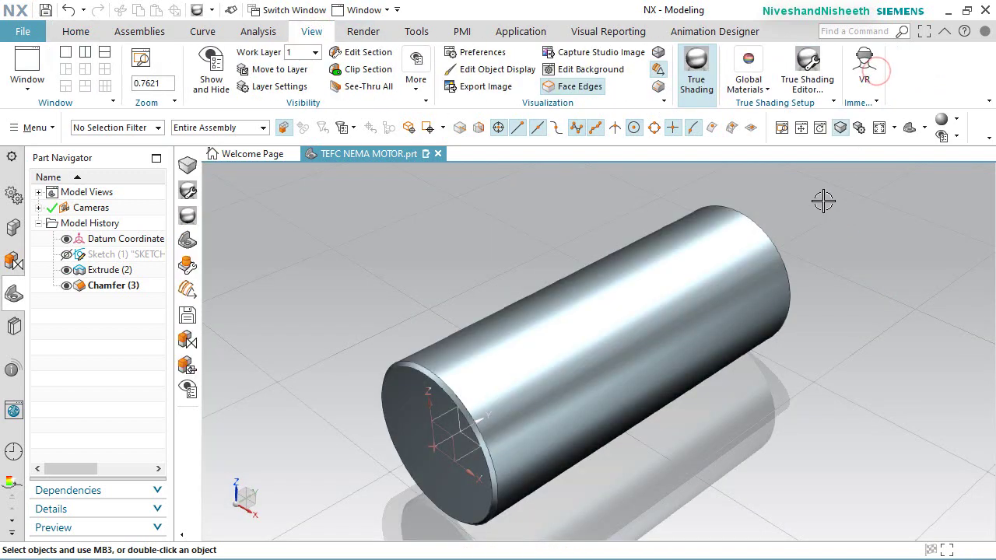
pyautogui.click(842, 128)
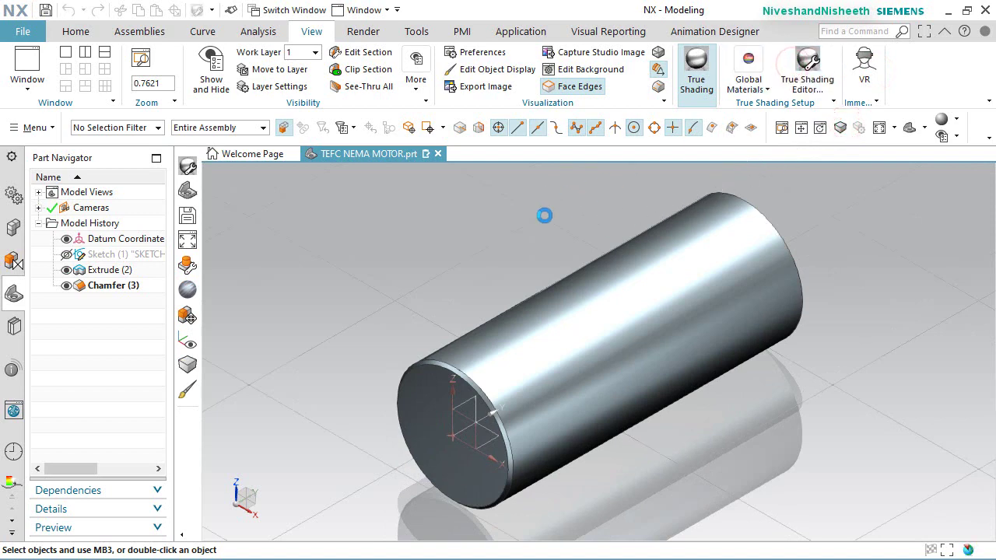
# Step: Disable the ground plane grid, planar shadows and floor reflection in the True Shading settings
pyautogui.scroll(-4, 404, 334)
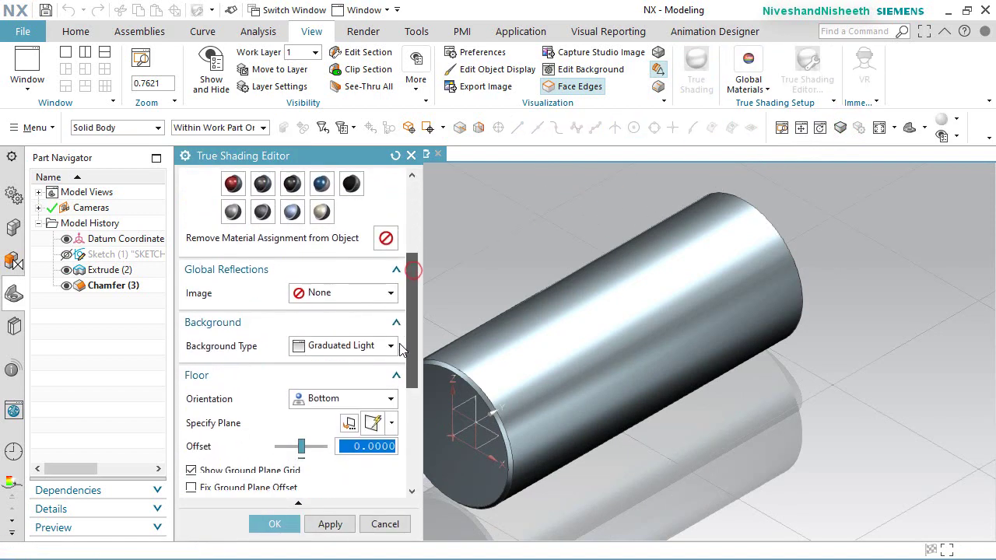
pyautogui.click(191, 470)
pyautogui.scroll(-3, 230, 444)
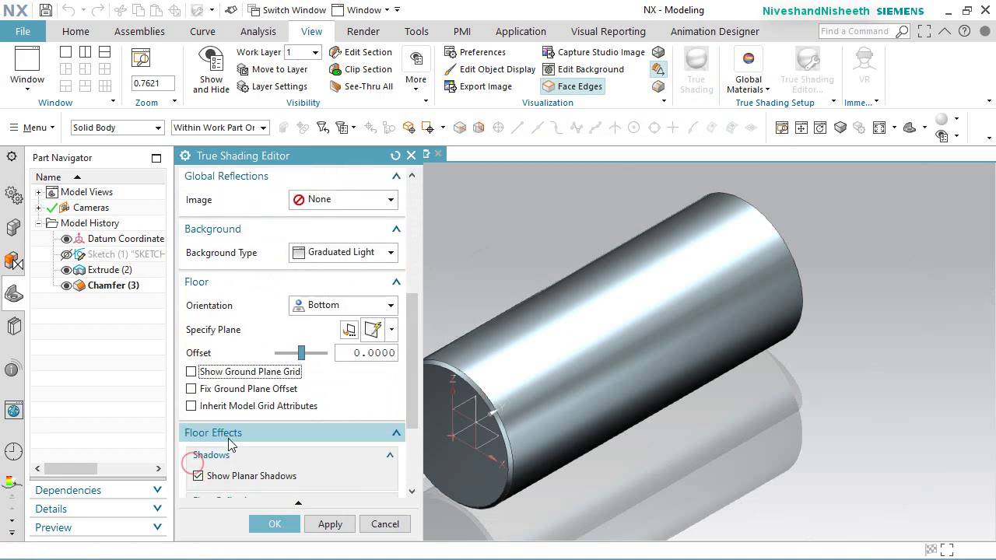
pyautogui.click(198, 476)
pyautogui.scroll(-3, 194, 467)
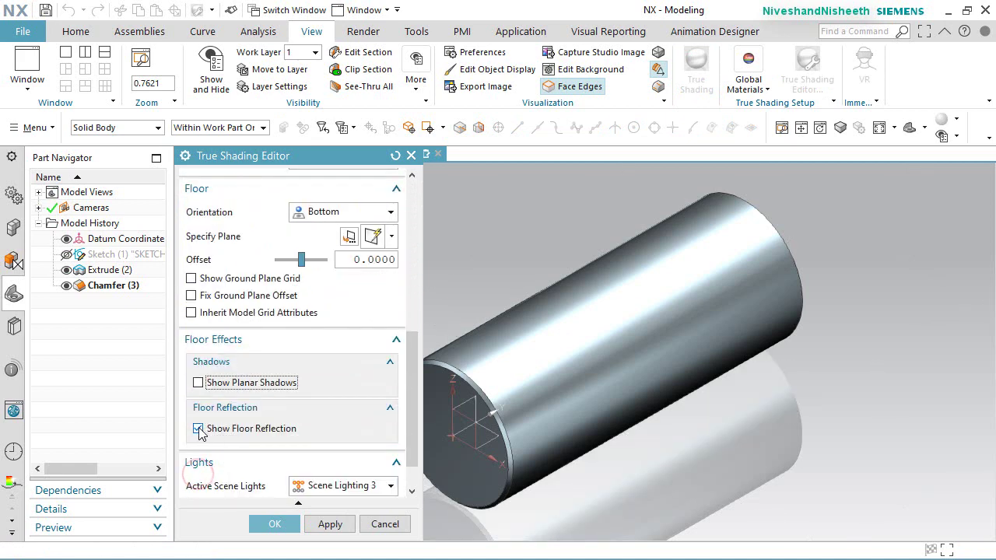
pyautogui.click(199, 428)
# Step: Brighten the True Shading scene lights slightly, apply the settings and save the part
pyautogui.scroll(-2, 323, 486)
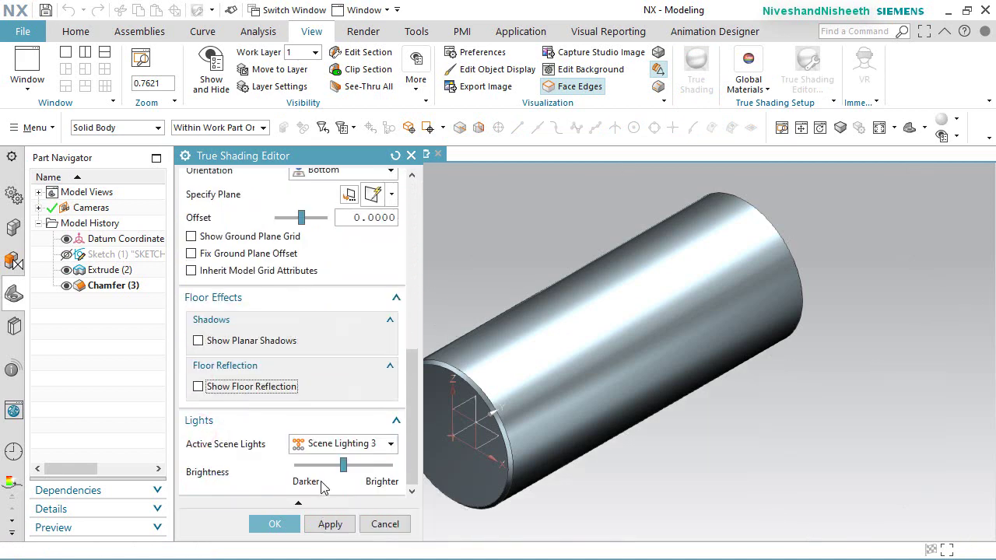
pyautogui.moveTo(344, 464)
pyautogui.mouseDown()
pyautogui.moveTo(355, 465)
pyautogui.moveTo(347, 465)
pyautogui.mouseUp()
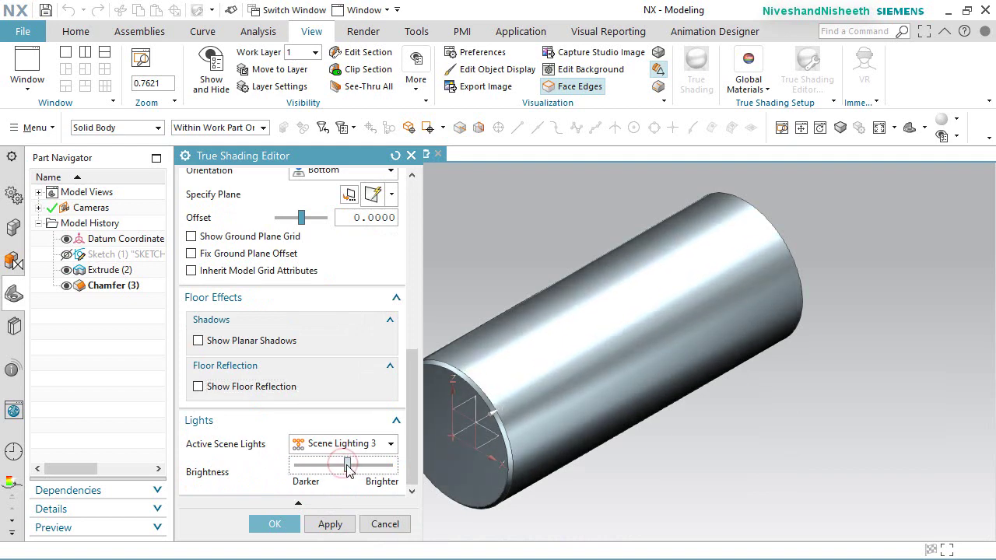
pyautogui.click(274, 525)
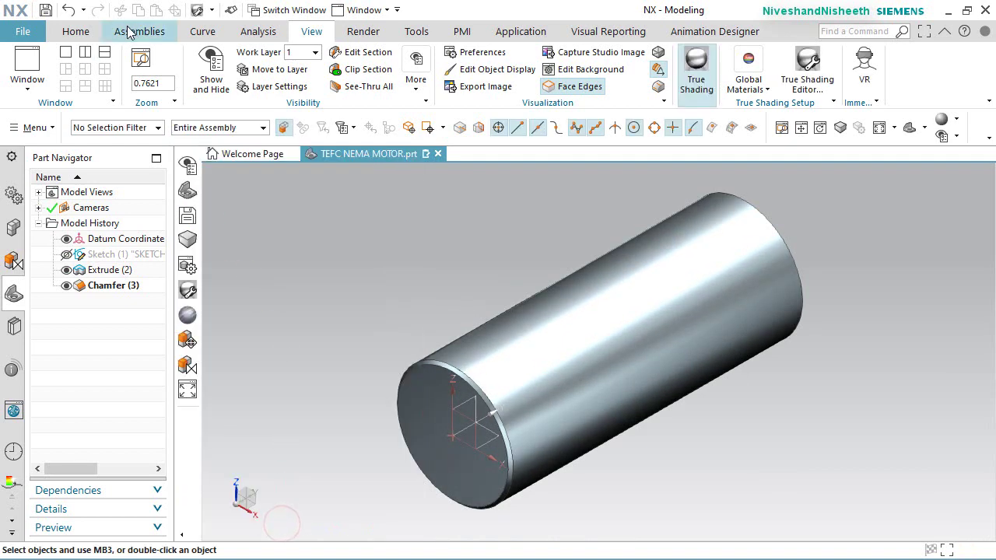
pyautogui.click(81, 34)
pyautogui.click(46, 11)
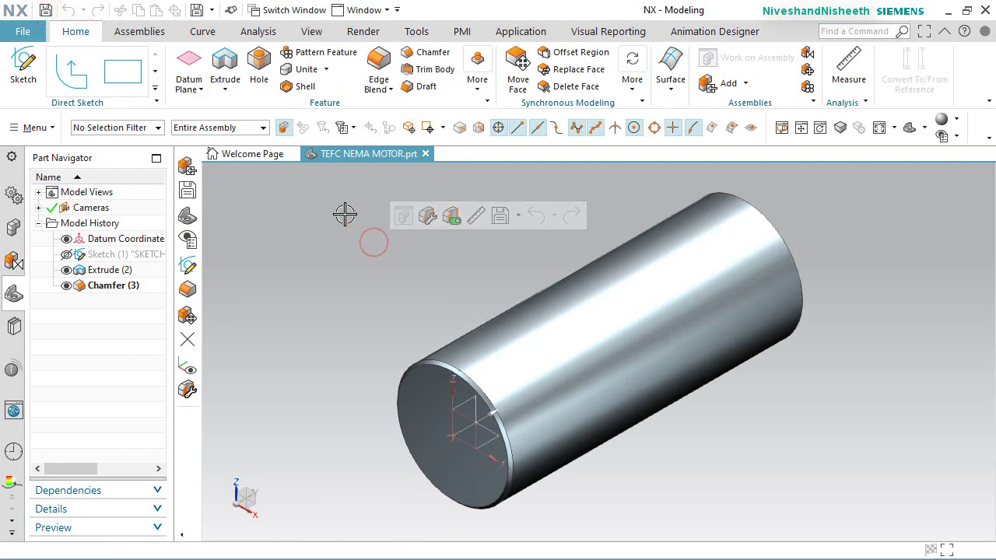
# Step: Create a datum plane at a distance of -12.75 in from the cylinder's front face, on the far side of the body
pyautogui.click(192, 92)
pyautogui.click(205, 110)
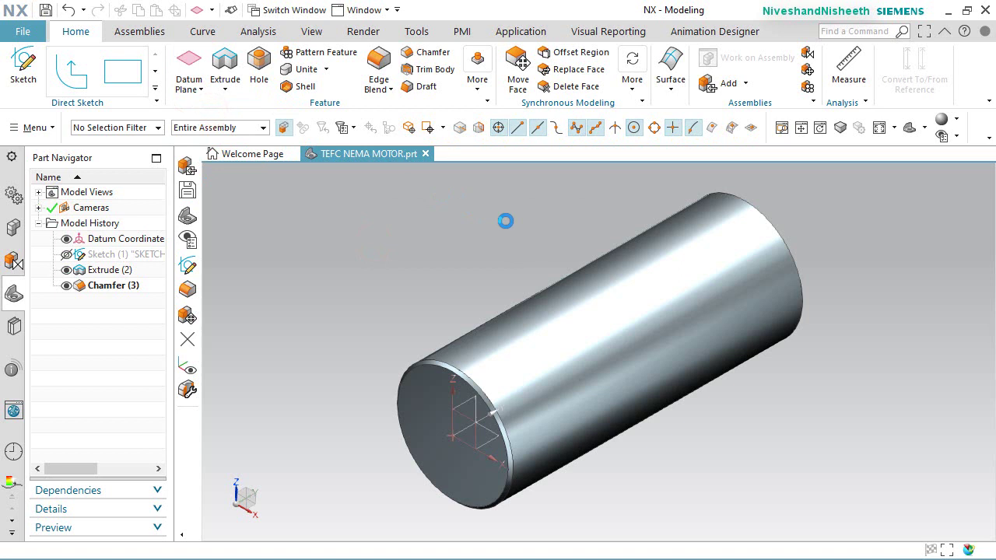
pyautogui.click(339, 187)
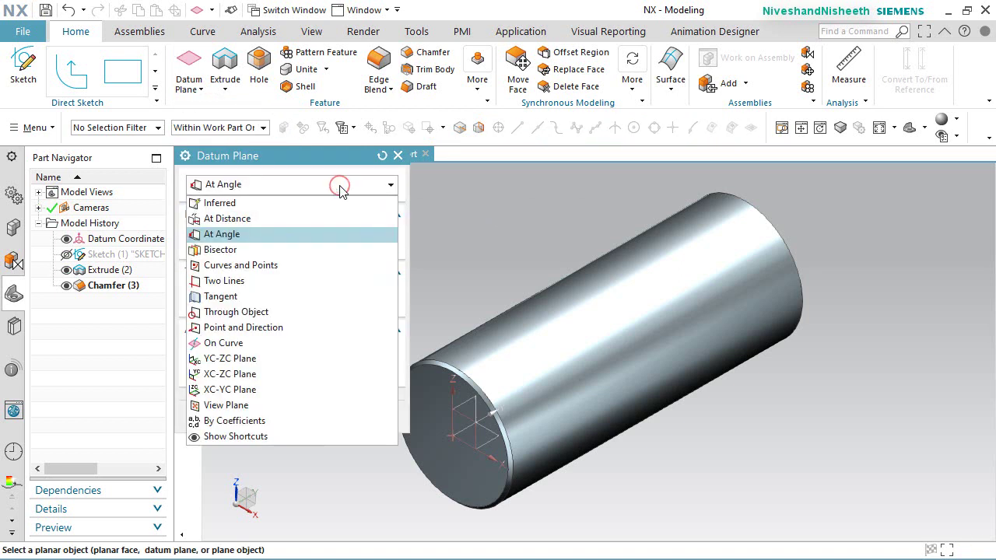
pyautogui.click(253, 219)
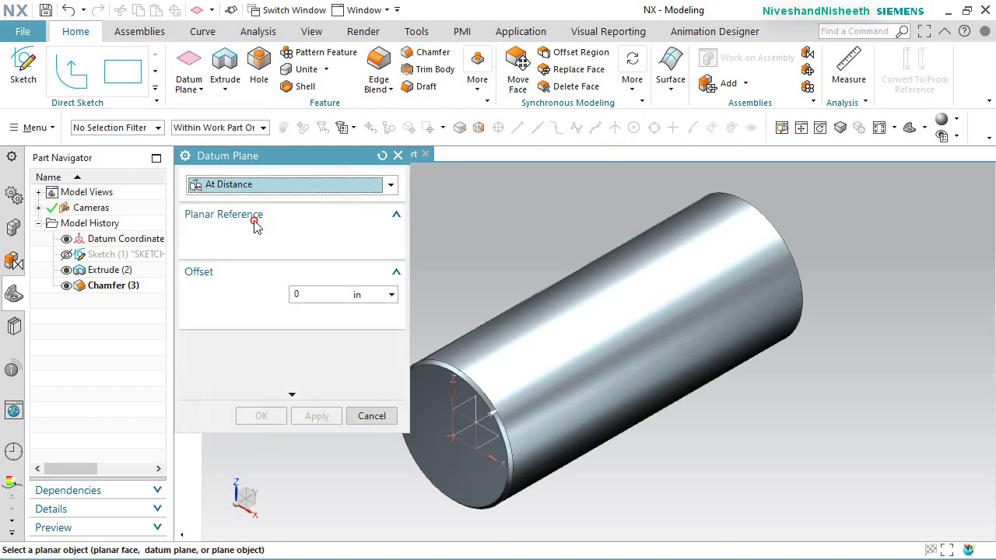
pyautogui.click(449, 460)
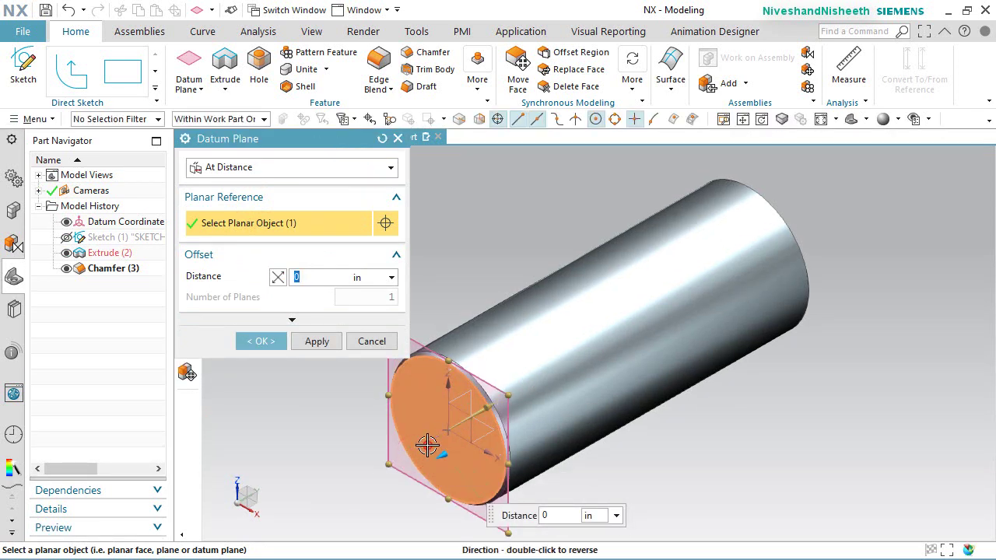
pyautogui.moveTo(438, 457); pyautogui.dragTo(576, 390)
pyautogui.click(326, 283)
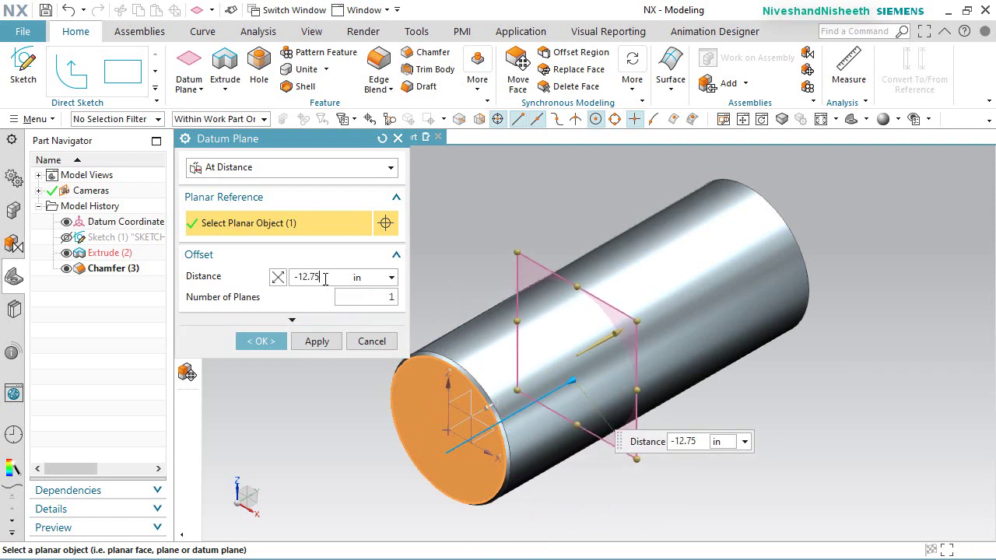
pyautogui.press('Return')
pyautogui.scroll(-3, 389, 396)
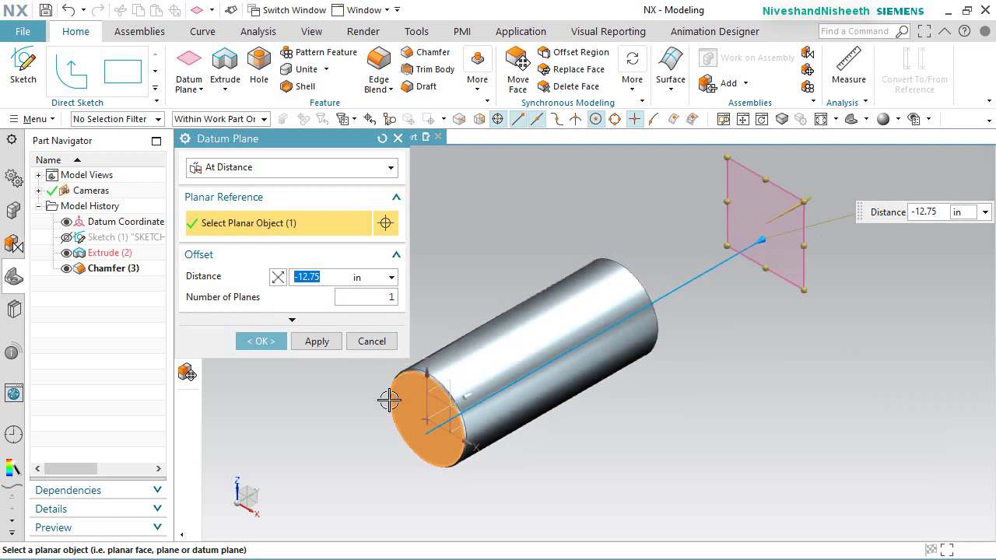
pyautogui.click(261, 341)
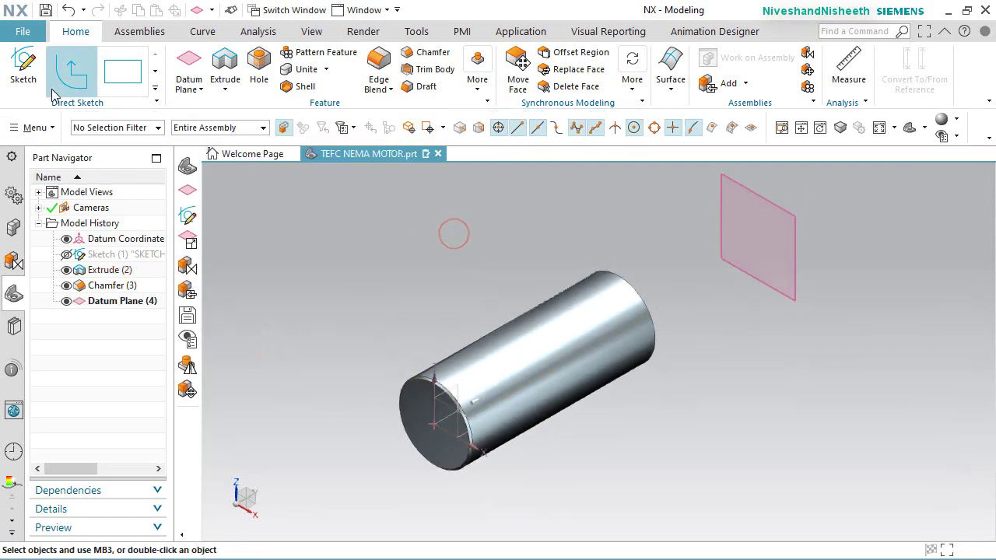
# Step: Start a new sketch on the offset datum plane behind the cylinder and view it face-on
pyautogui.click(24, 72)
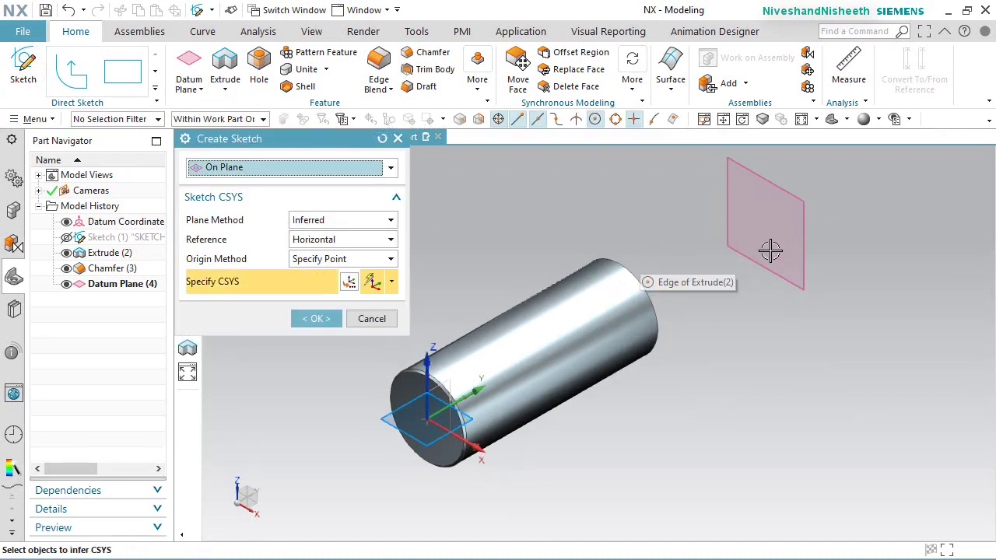
pyautogui.click(804, 248)
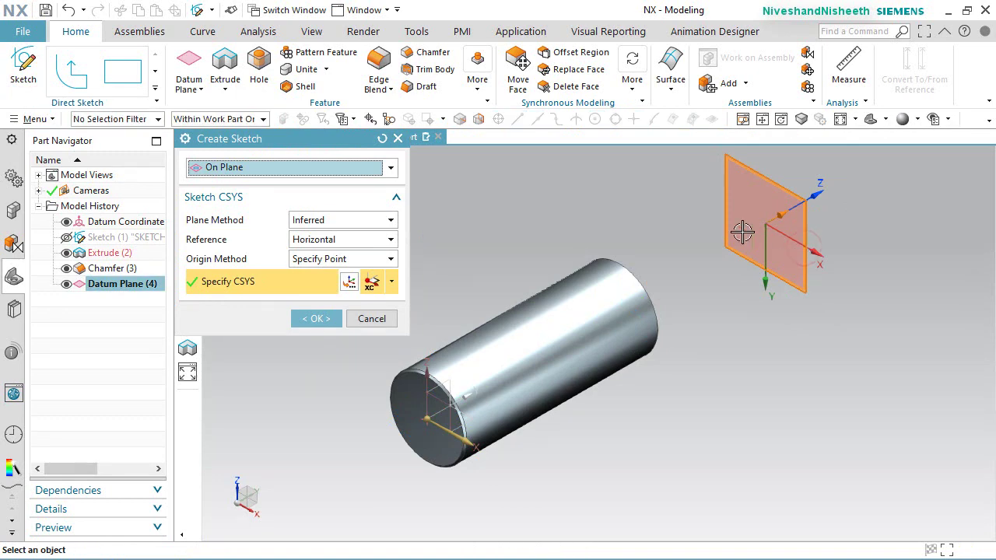
pyautogui.click(319, 319)
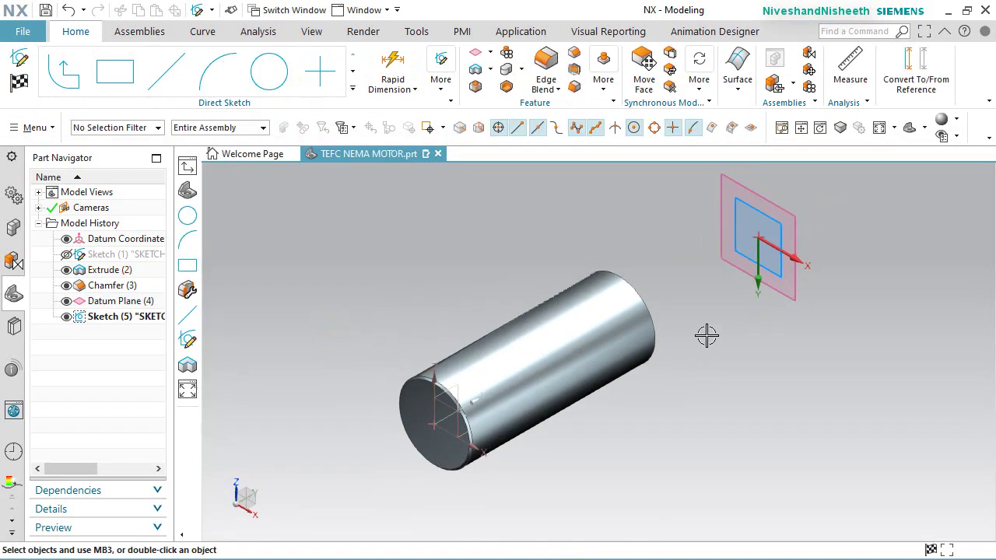
pyautogui.moveTo(710, 331); pyautogui.dragTo(746, 306, button='middle')
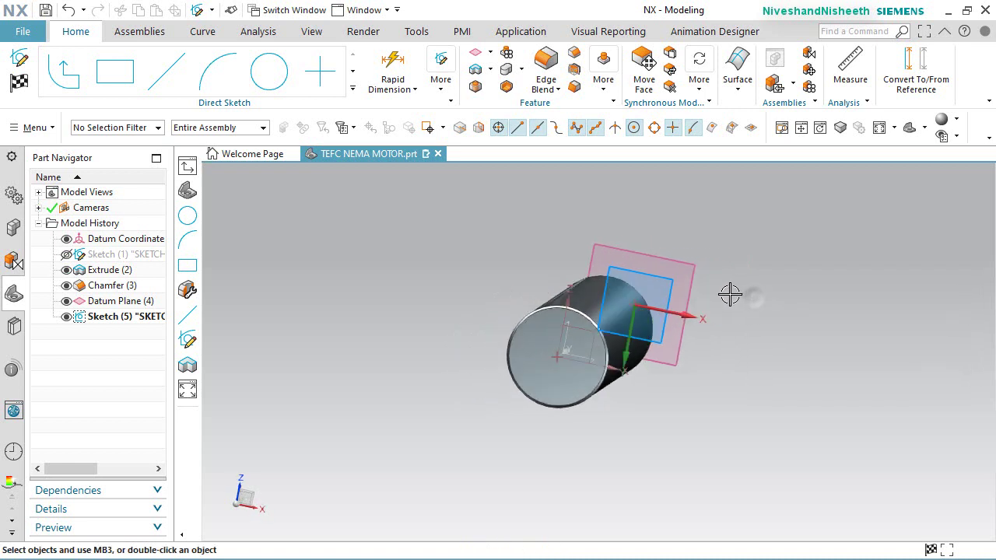
pyautogui.moveTo(730, 294); pyautogui.dragTo(722, 294, button='right')
pyautogui.scroll(5, 593, 317)
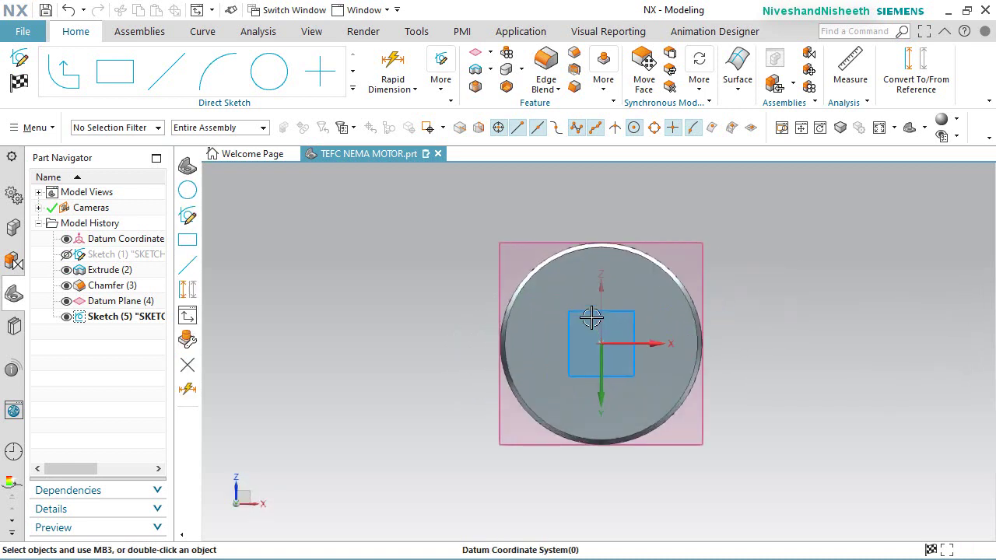
# Step: Project the inner and outer circular edges of the cylinder's front chamfer into the sketch
pyautogui.click(354, 92)
pyautogui.click(218, 337)
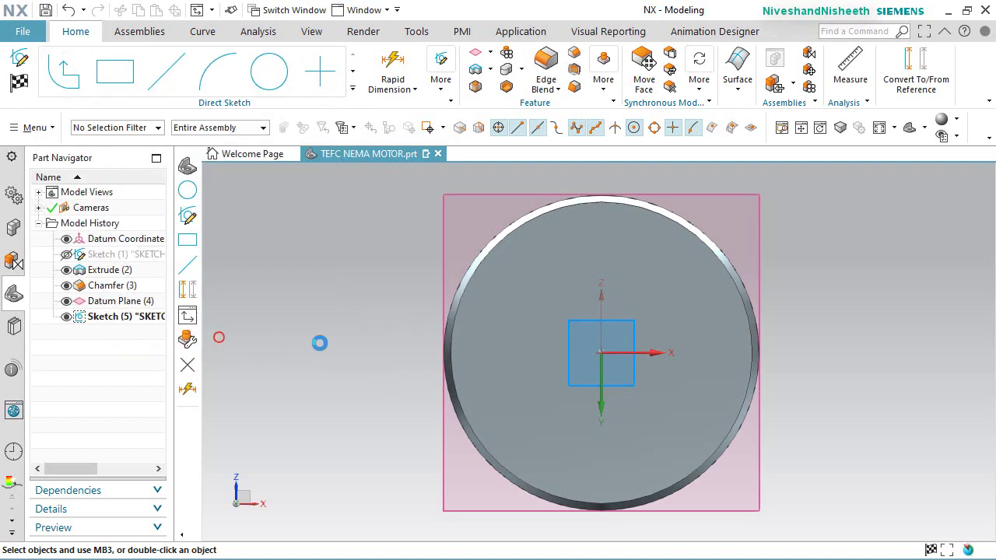
pyautogui.click(490, 239)
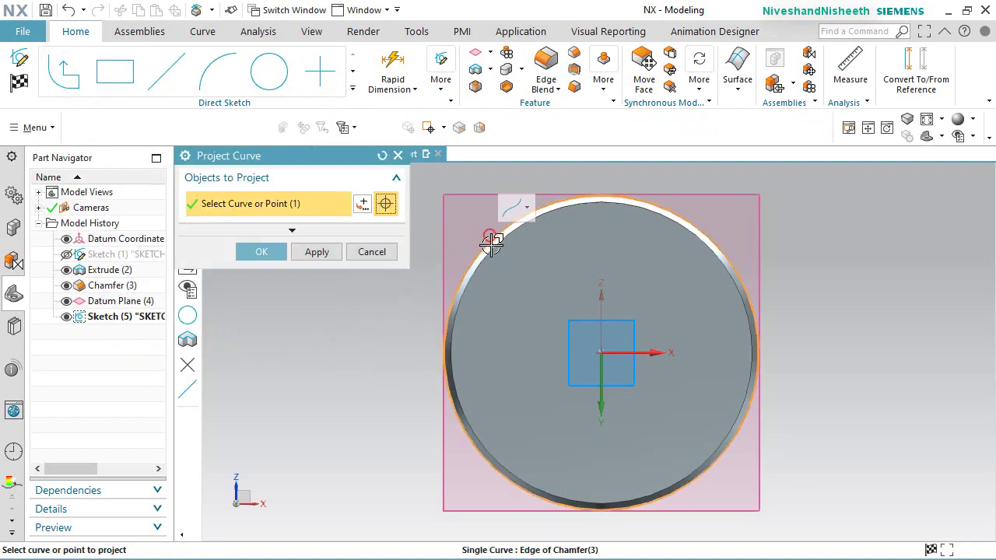
pyautogui.click(491, 237)
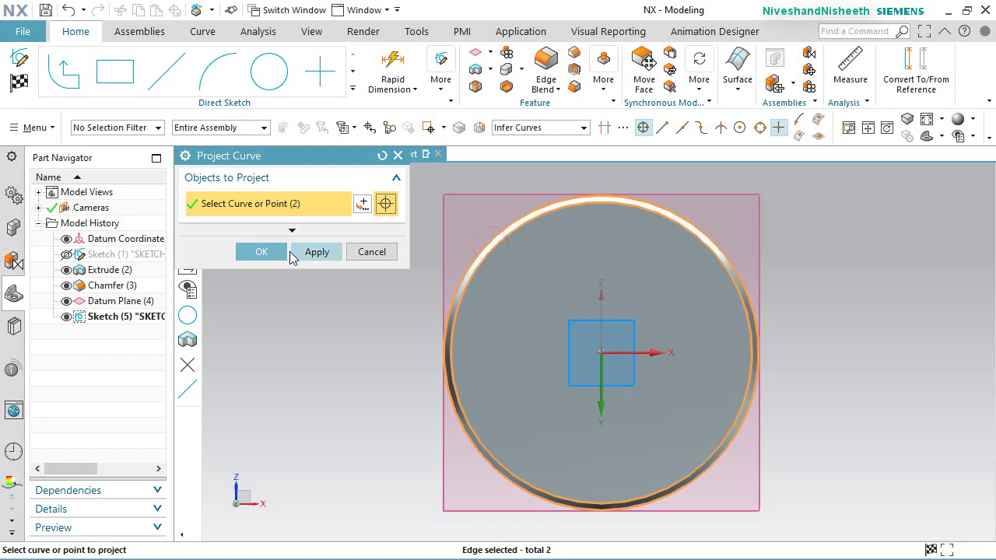
pyautogui.click(265, 251)
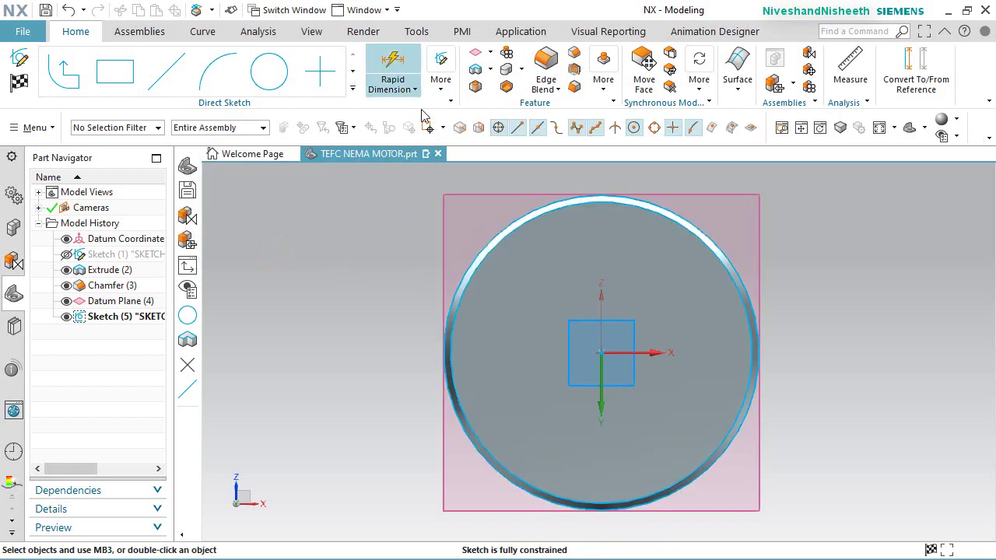
# Step: Apply a one-plane view section with absolute orientation to clip the cylinder away from the sketch view
pyautogui.click(457, 194)
pyautogui.click(312, 31)
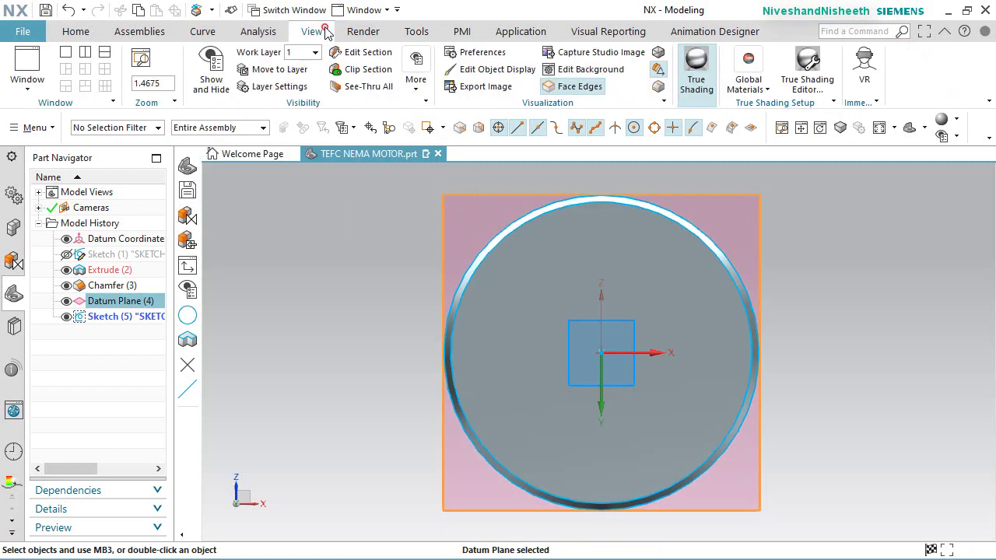
pyautogui.click(352, 50)
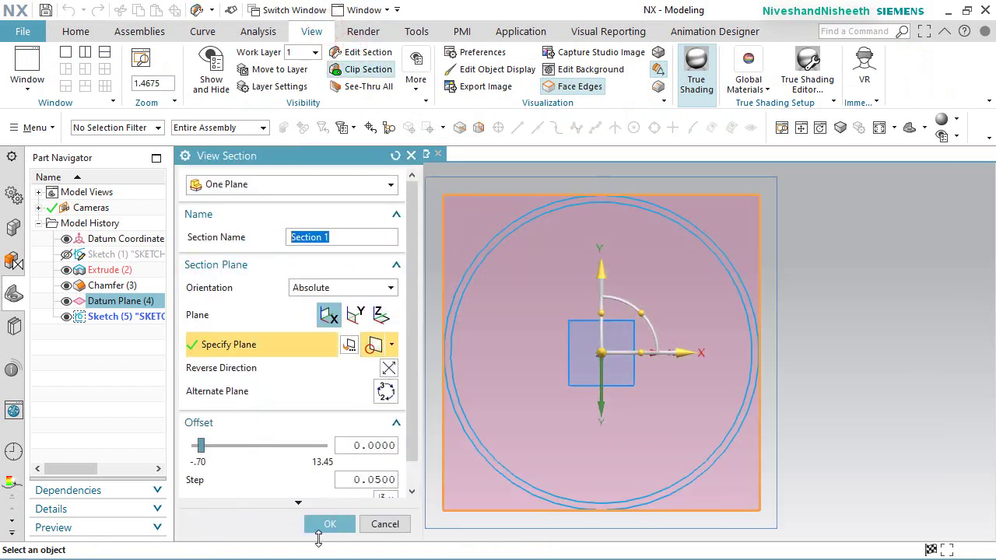
pyautogui.click(329, 525)
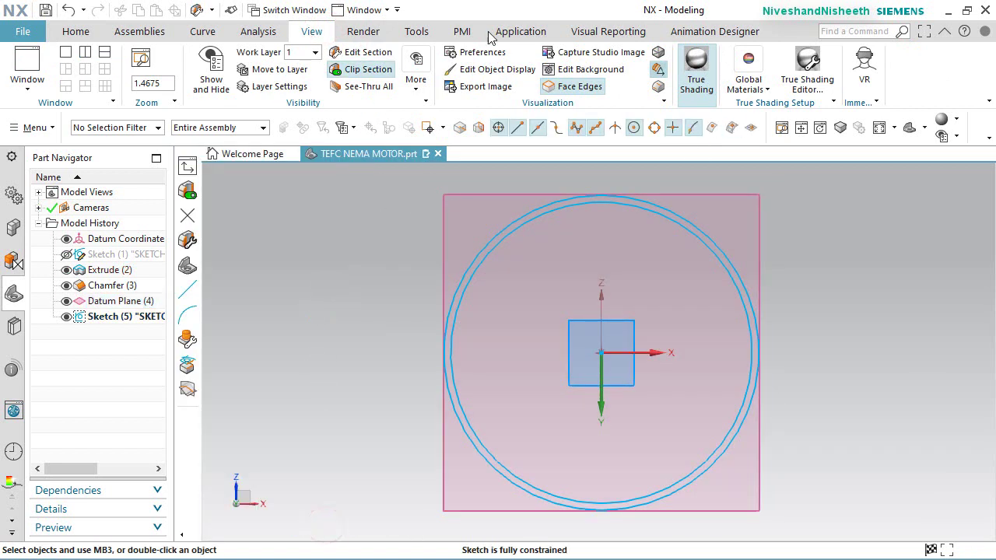
# Step: Convert the two projected circles to reference curves and hide the offset datum plane
pyautogui.click(68, 36)
pyautogui.click(916, 71)
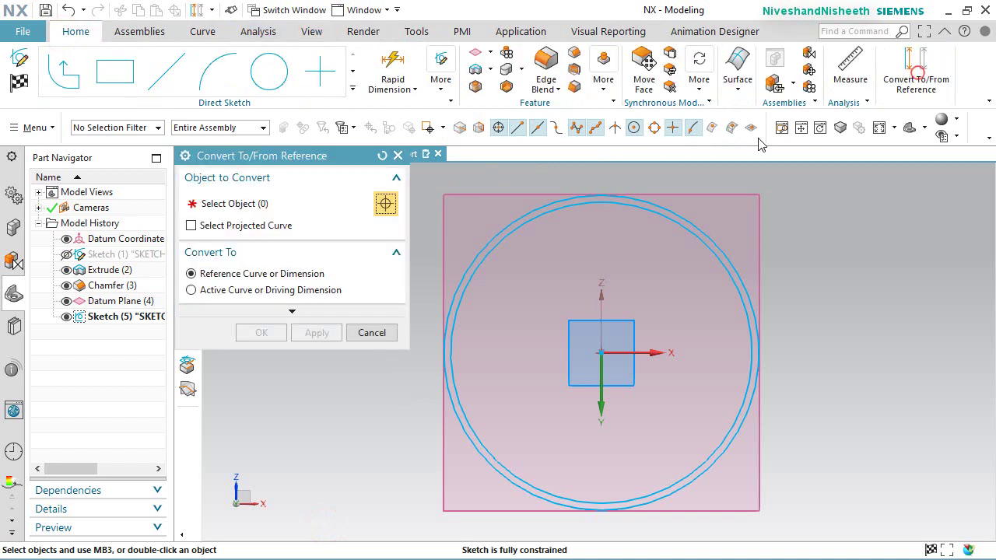
pyautogui.moveTo(437, 184)
pyautogui.mouseDown()
pyautogui.moveTo(783, 413)
pyautogui.moveTo(853, 518)
pyautogui.mouseUp()
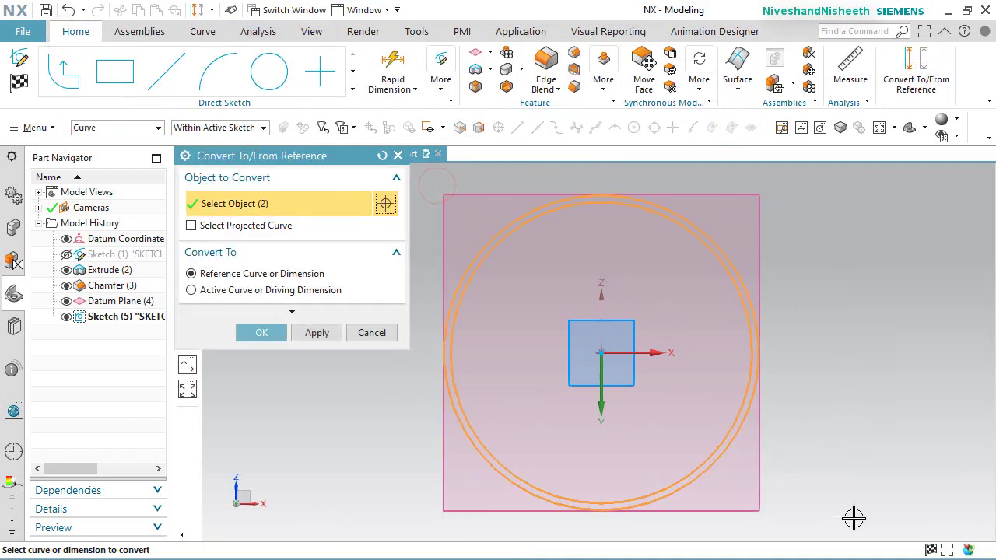
pyautogui.click(261, 333)
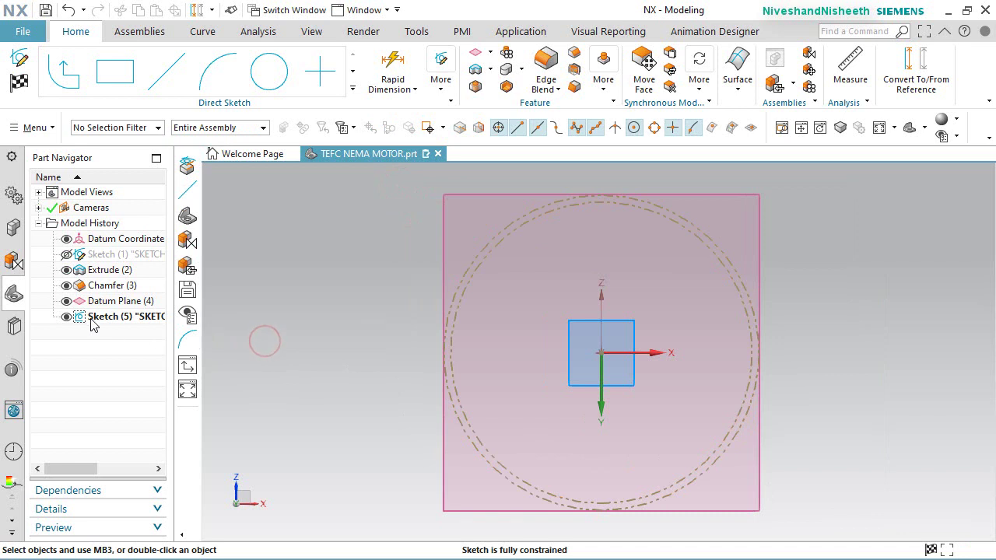
pyautogui.click(66, 301)
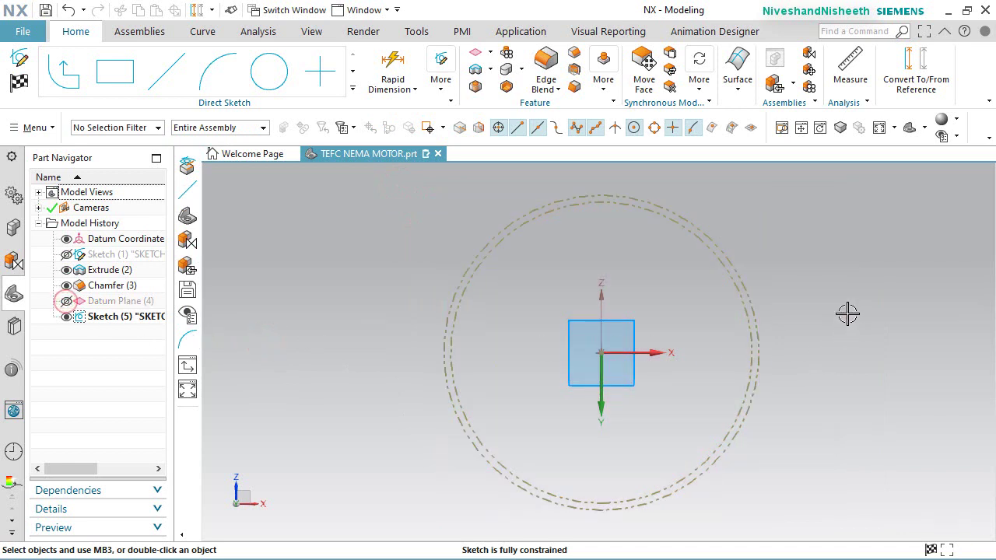
pyautogui.hotkey('shift', 'F8')
# Step: Sketch two lines, each about 3 in long, from the circle centre sloping down to the lower left and lower right beyond the circles
pyautogui.click(162, 72)
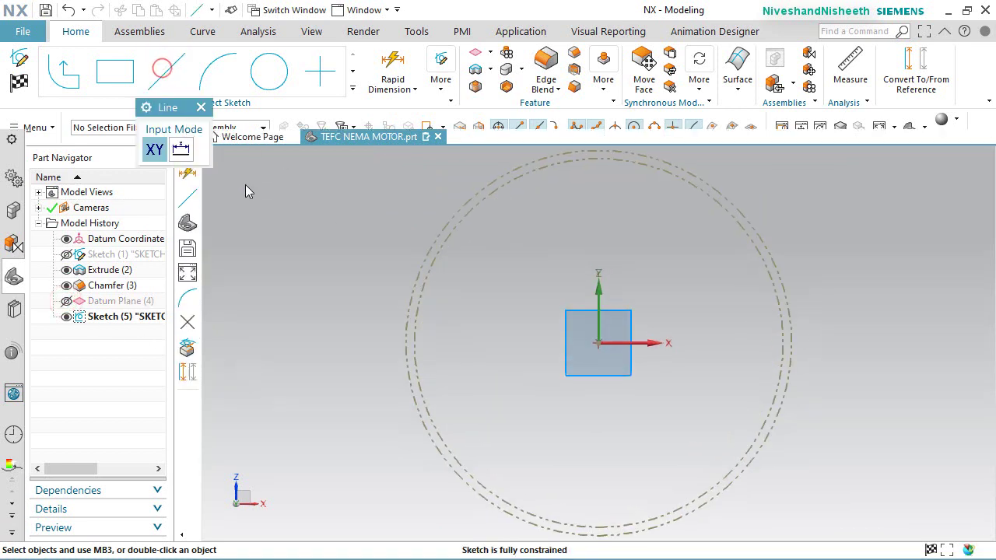
pyautogui.click(598, 343)
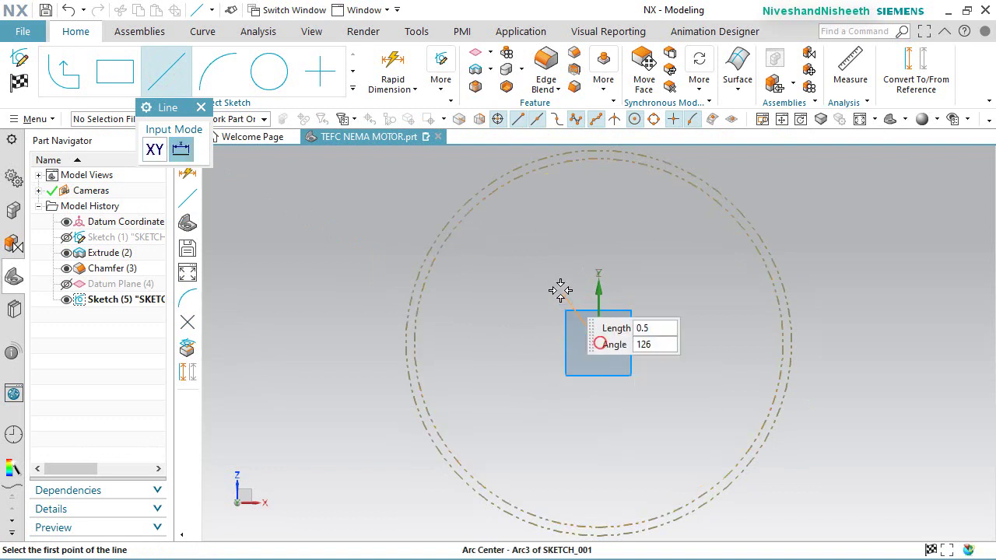
pyautogui.scroll(-5, 560, 290)
pyautogui.scroll(2, 471, 440)
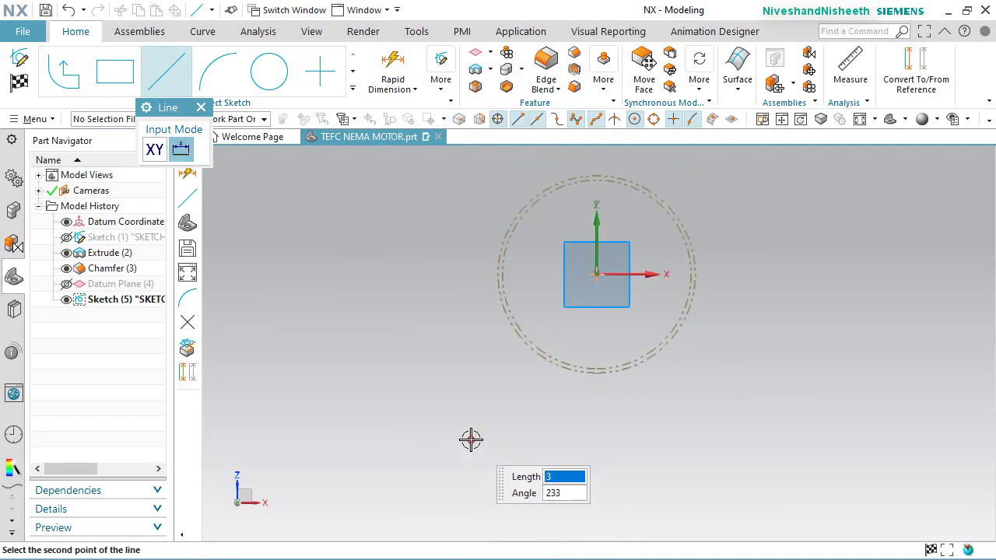
pyautogui.click(471, 440)
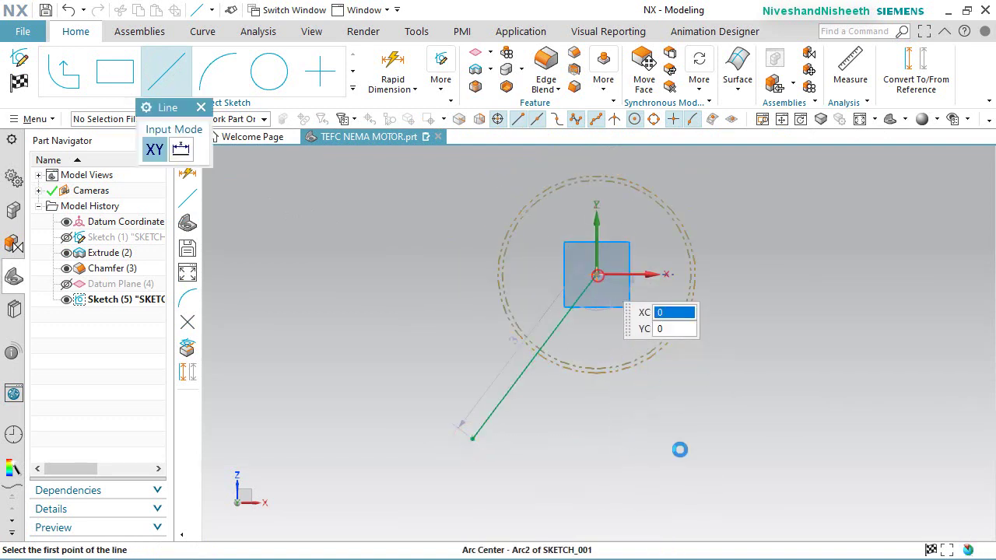
pyautogui.press('Return')
pyautogui.click(720, 437)
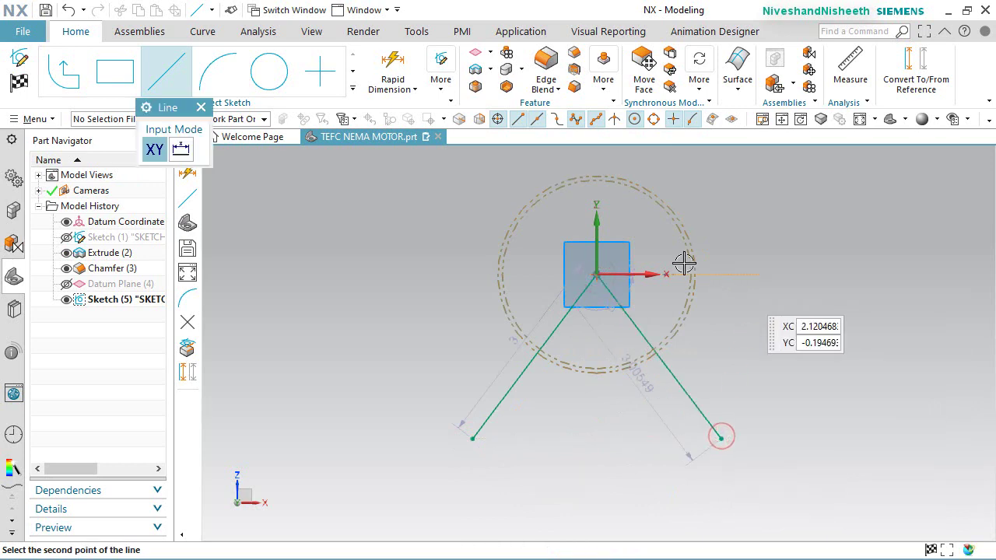
pyautogui.press('Escape')
# Step: Make the two sloping lines symmetric about the sketch's vertical axis
pyautogui.click(441, 85)
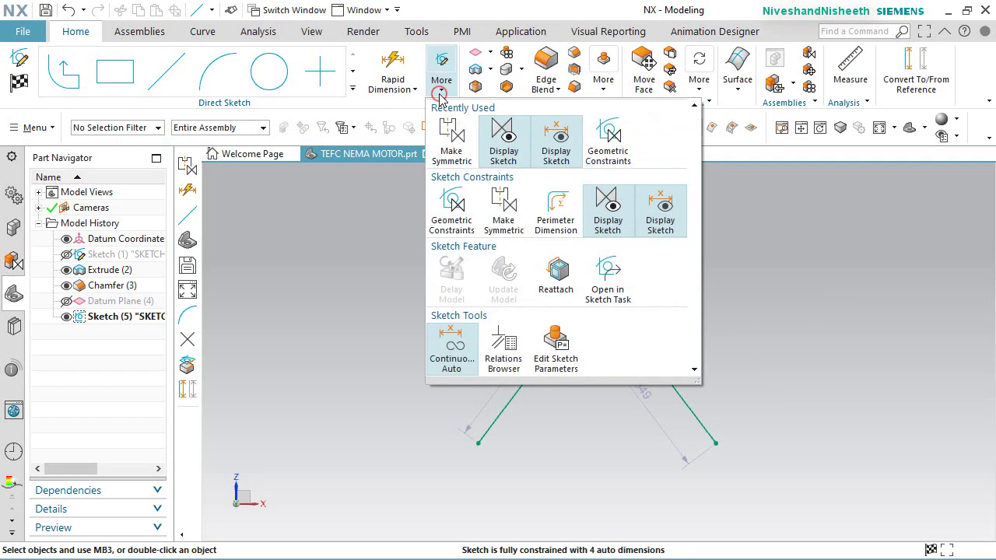
pyautogui.click(448, 142)
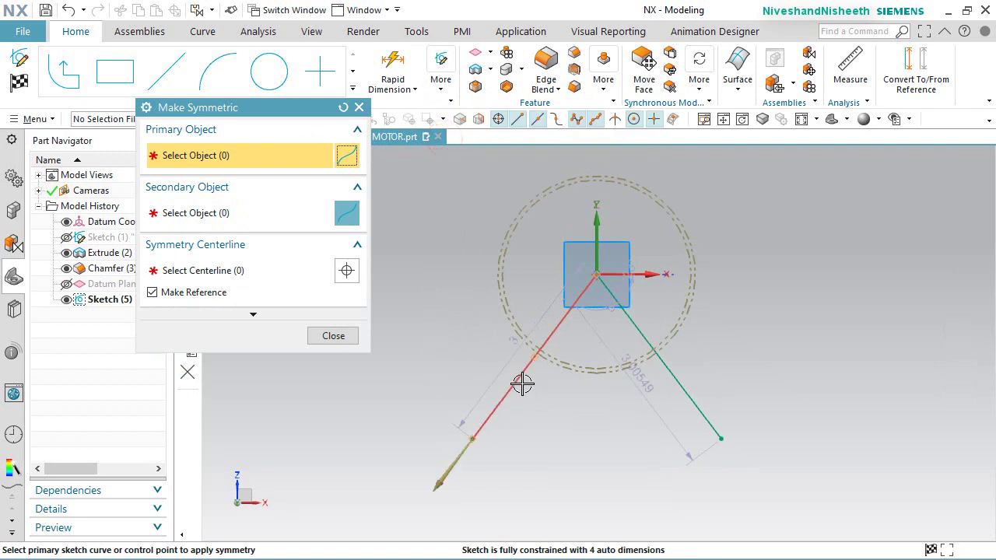
pyautogui.click(522, 383)
pyautogui.click(673, 383)
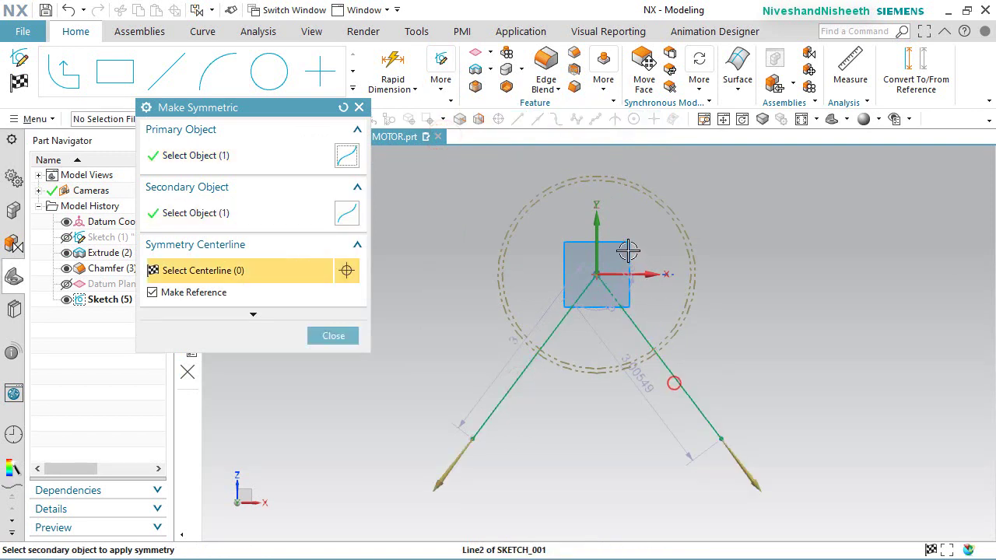
pyautogui.click(597, 233)
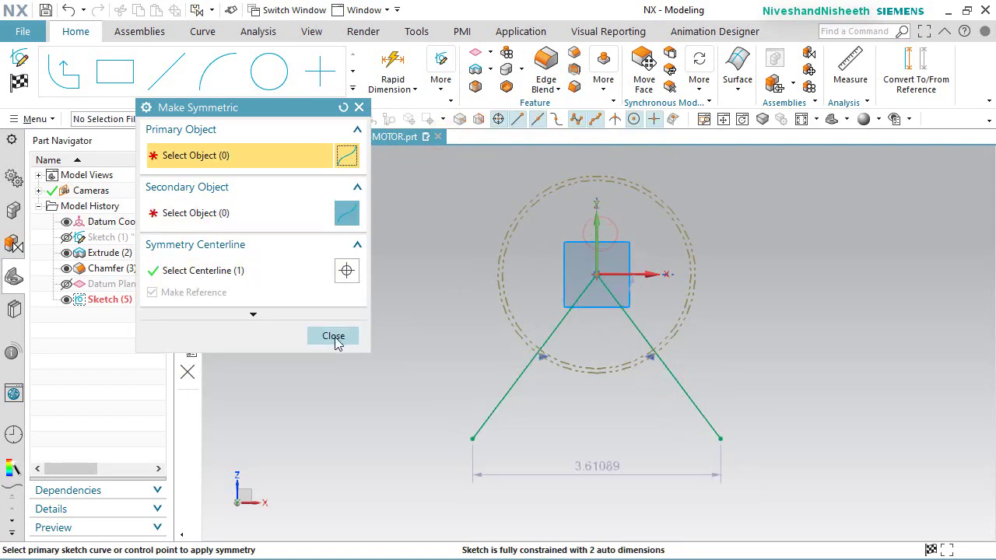
pyautogui.click(333, 336)
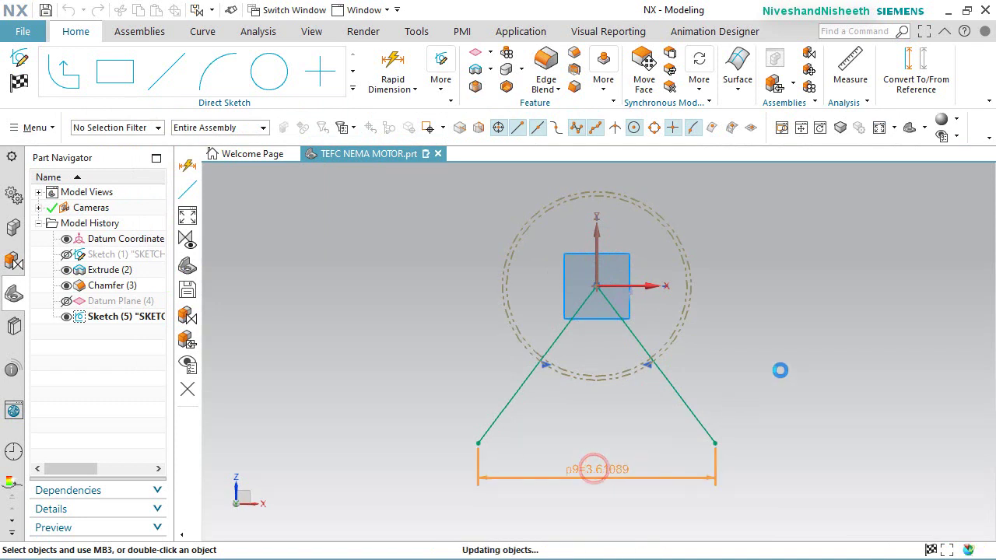
# Step: Set the horizontal distance between the sloping lines' lower endpoints to 14.61179 in and place that dimension below the lines
pyautogui.doubleClick(594, 469)
pyautogui.write('14.61179')
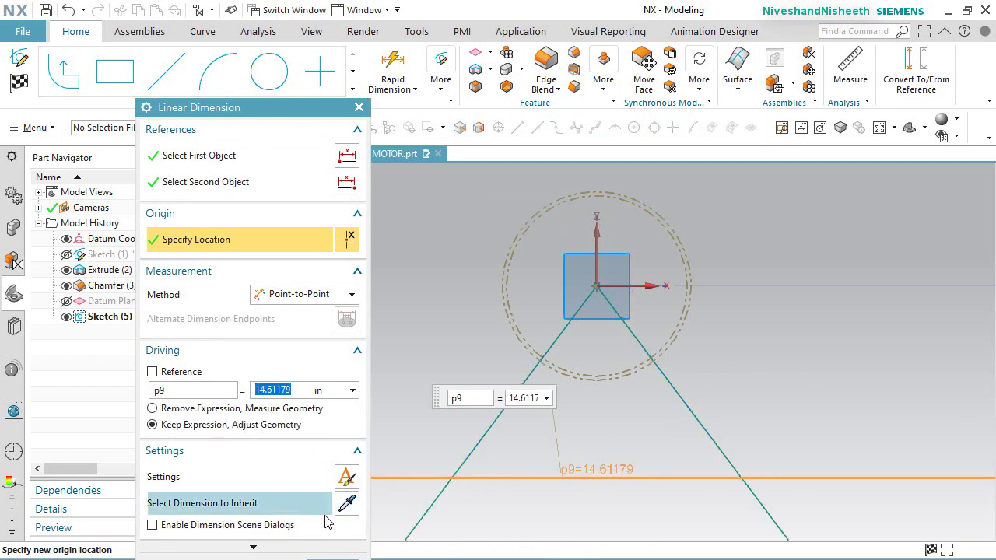
pyautogui.moveTo(293, 115); pyautogui.dragTo(304, 169)
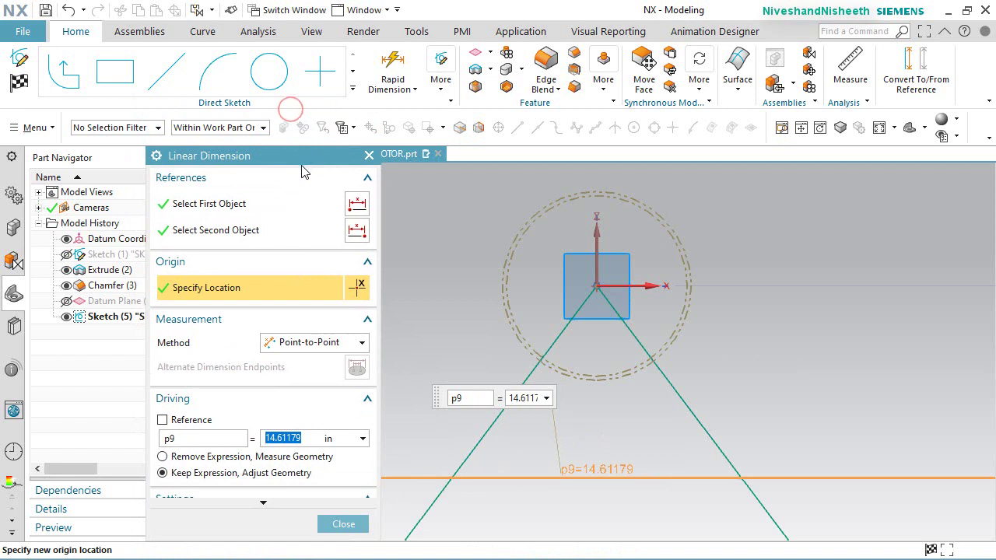
pyautogui.click(343, 523)
pyautogui.scroll(-3, 514, 288)
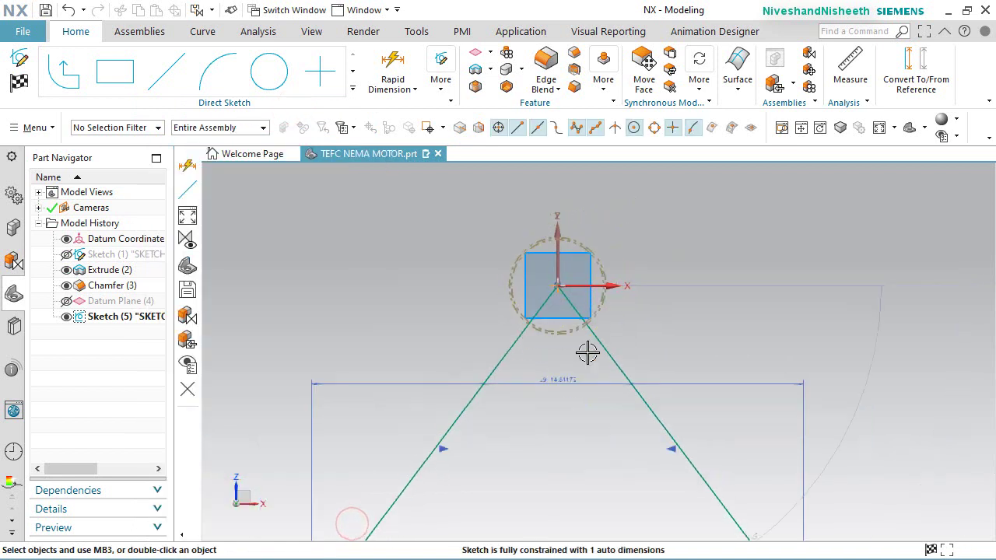
pyautogui.scroll(-2, 545, 311)
pyautogui.scroll(2, 587, 413)
pyautogui.moveTo(560, 291); pyautogui.dragTo(563, 466)
# Step: Add a vertical dimension of 8.7 in from the circle centre to the right sloping line's lower endpoint
pyautogui.click(392, 69)
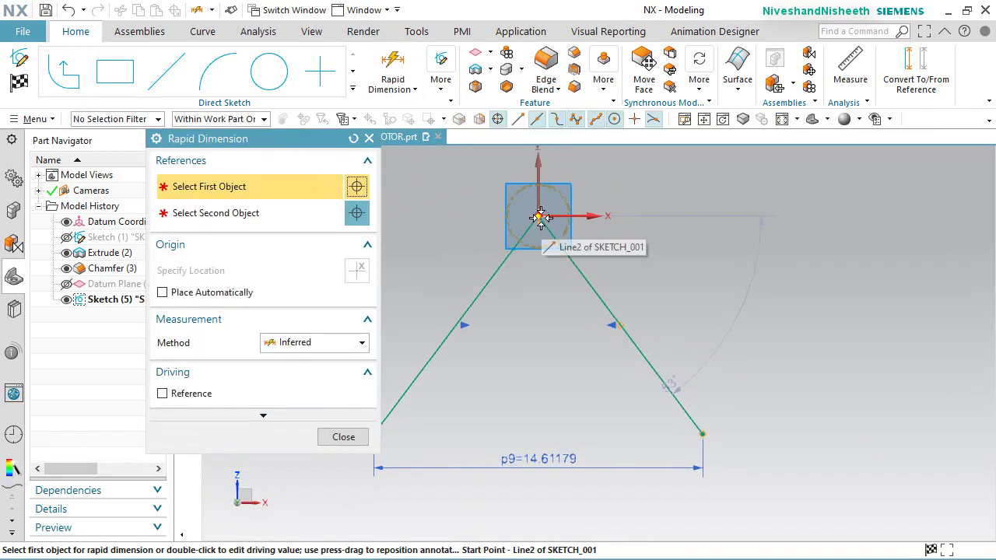
pyautogui.click(710, 436)
pyautogui.click(707, 433)
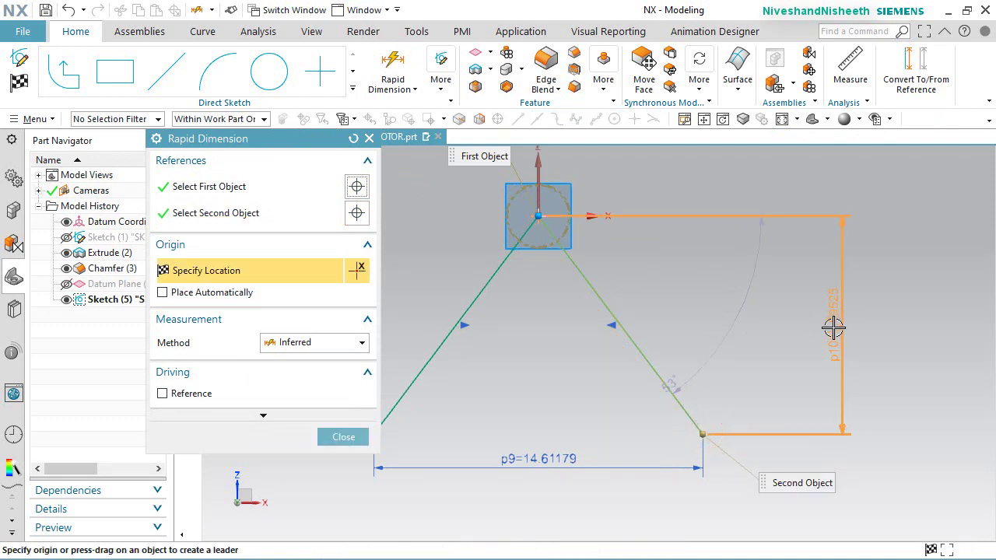
pyautogui.click(833, 328)
pyautogui.write('8.')
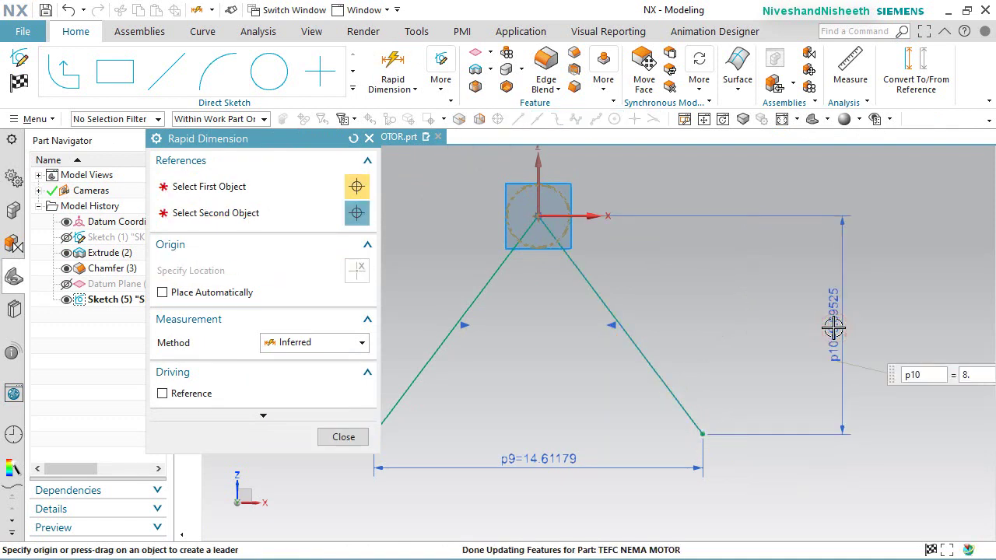
pyautogui.write('7')
pyautogui.press('Return')
pyautogui.click(343, 437)
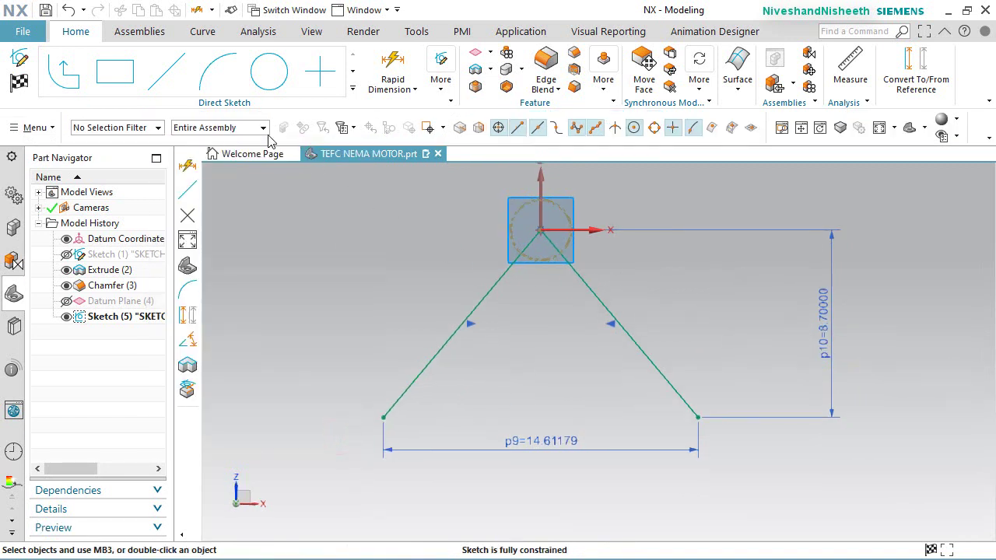
# Step: Sketch horizontal lines outward from the sloping lines' lower endpoints, about 2.29 in long on the left and 2.6 in on the right
pyautogui.click(166, 71)
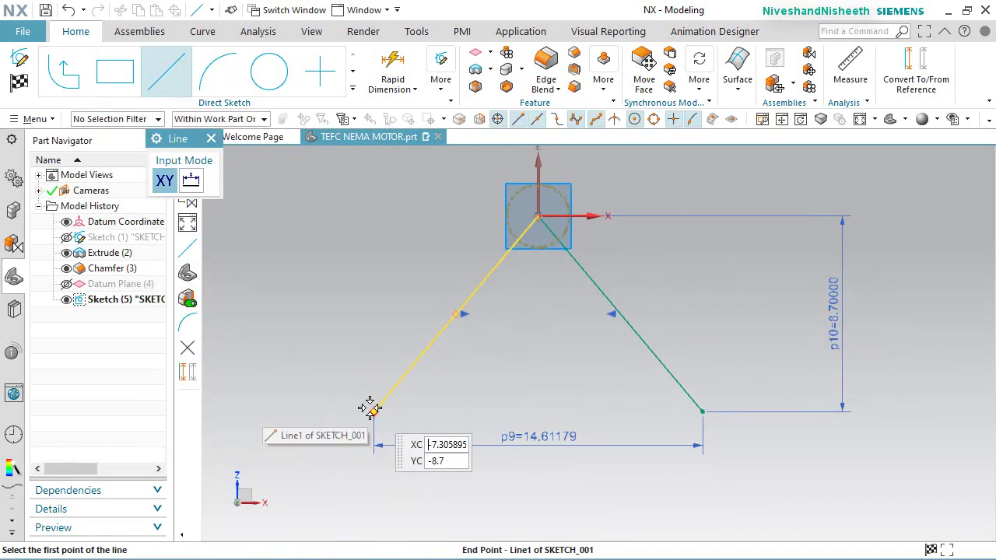
pyautogui.click(373, 410)
pyautogui.click(322, 411)
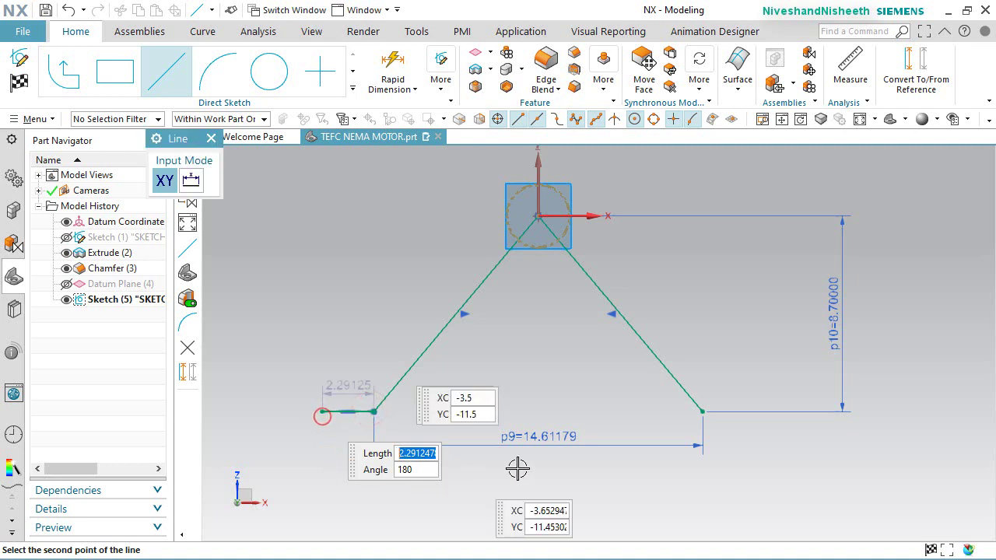
pyautogui.click(705, 410)
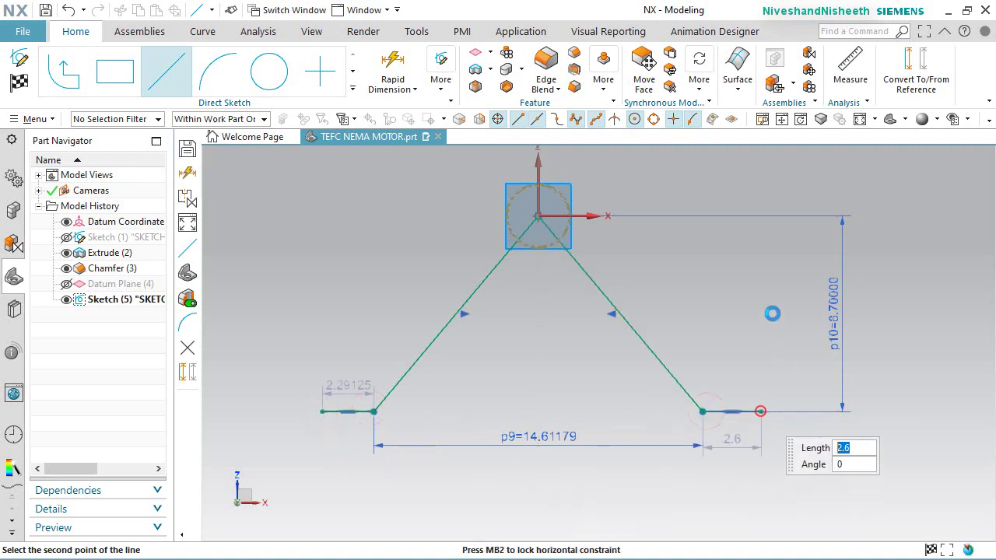
pyautogui.click(772, 314)
pyautogui.press('Escape')
# Step: Constrain the two short horizontal lines to equal length
pyautogui.scroll(3, 378, 415)
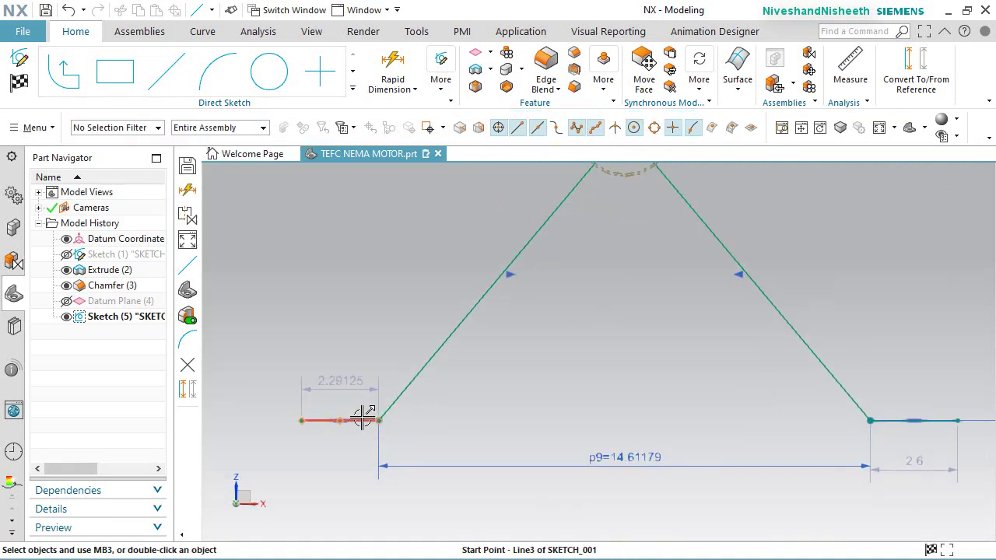
pyautogui.click(936, 418)
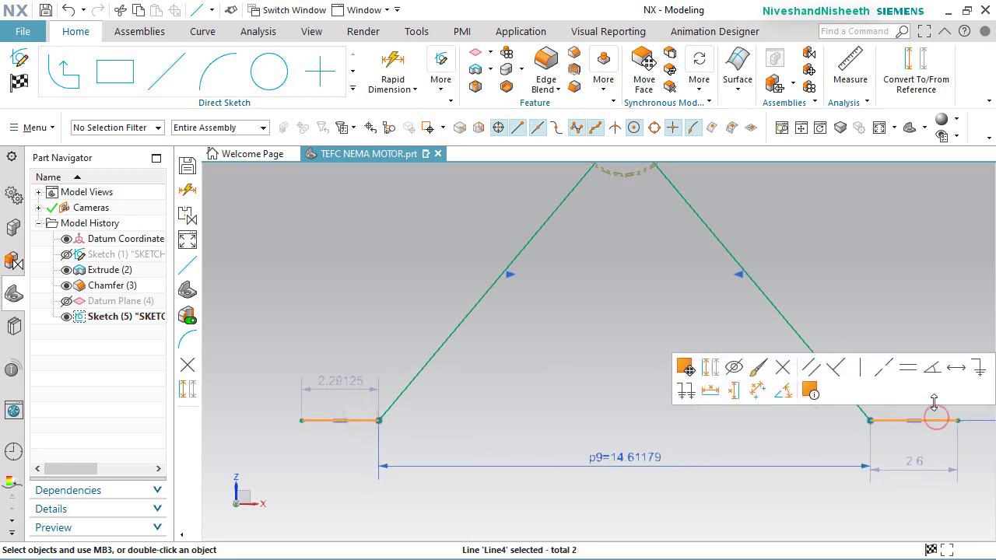
pyautogui.click(911, 368)
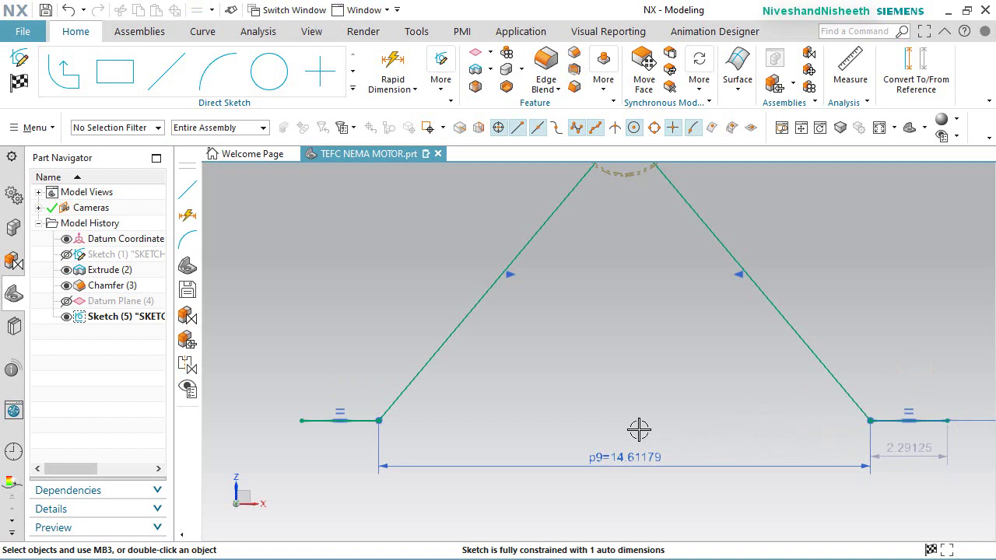
# Step: Set the right short horizontal line's length to 1.69411 in
pyautogui.doubleClick(904, 455)
pyautogui.write('1.69')
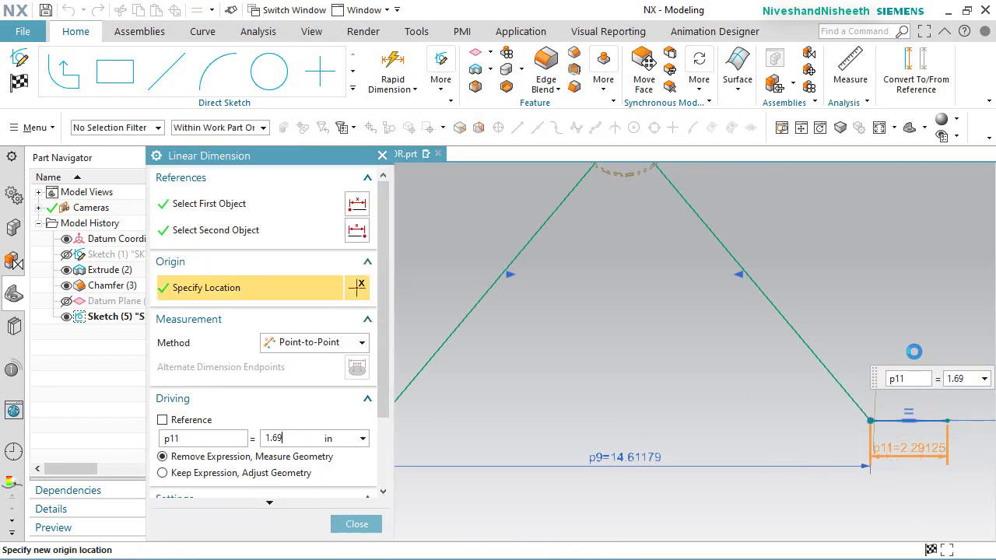
pyautogui.write('411')
pyautogui.press('Return')
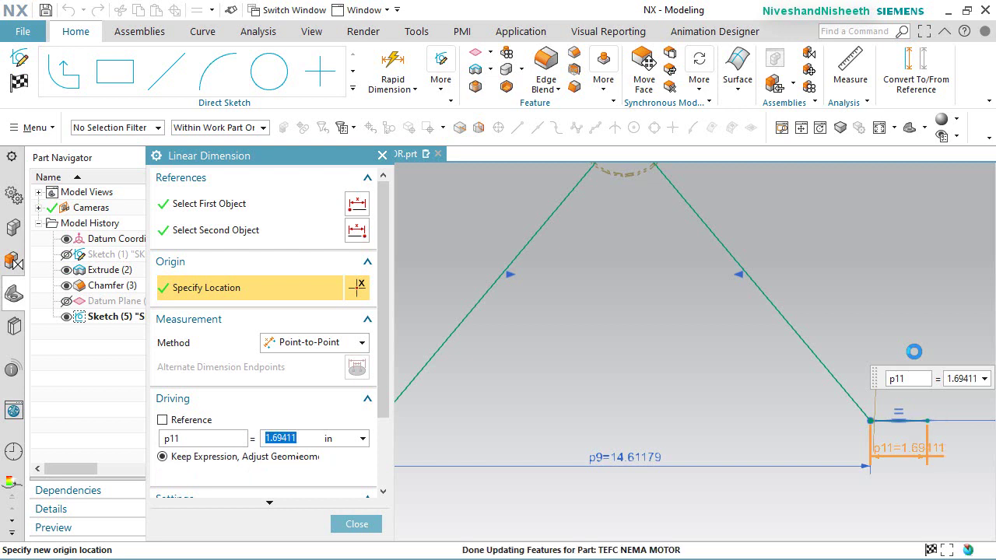
pyautogui.click(367, 523)
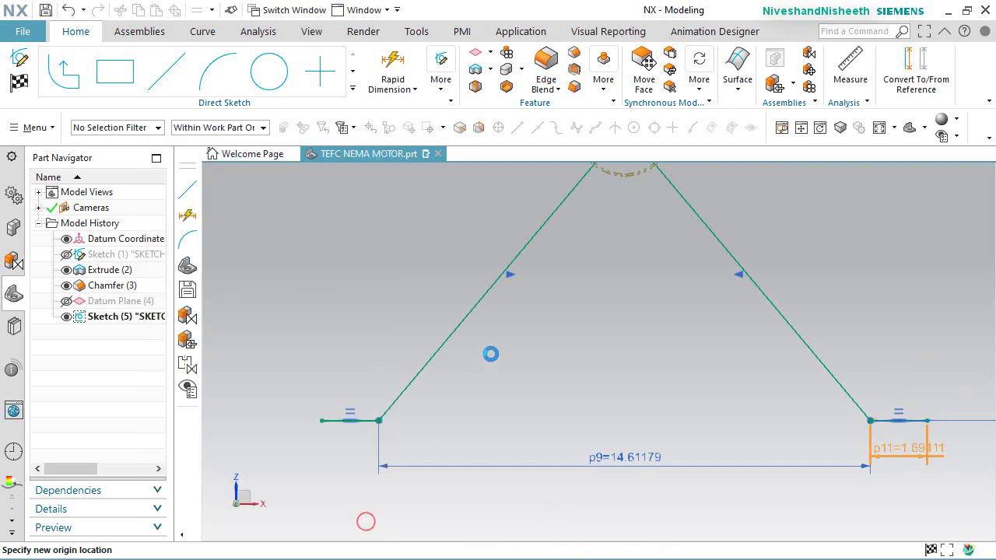
pyautogui.hotkey('ctrl', 'f')
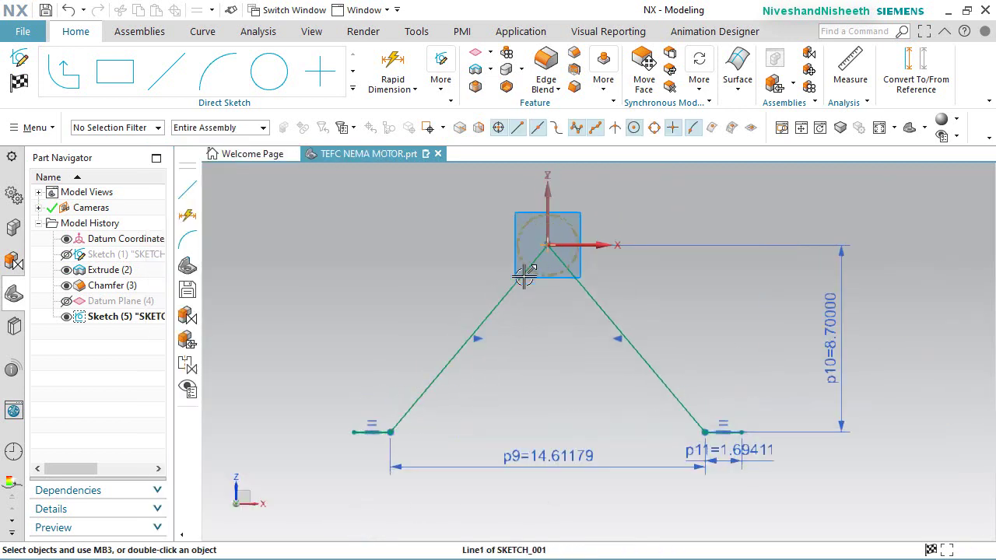
pyautogui.hotkey('ctrl', 'f')
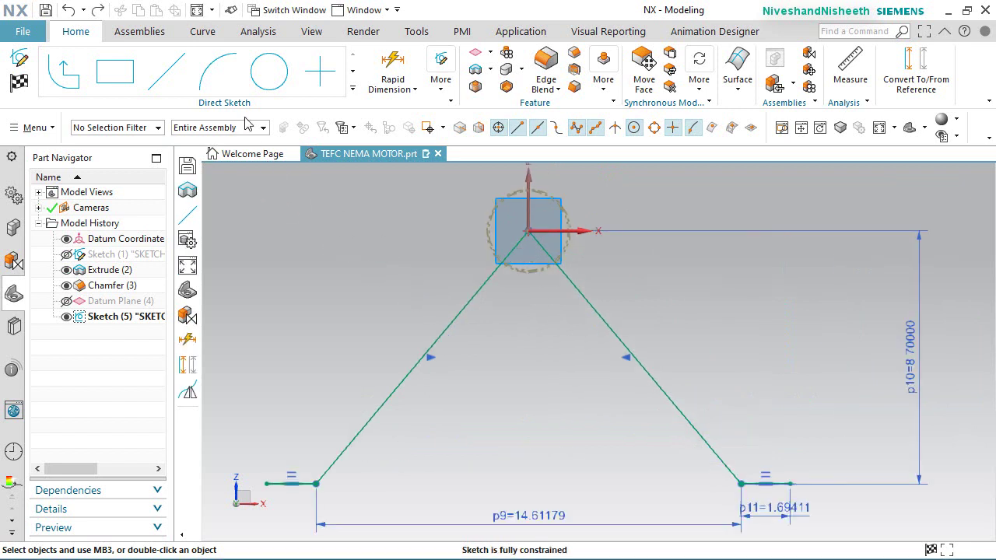
# Step: Draw vertical lines 1.3 in long downward from the outer endpoints of both short horizontal lines
pyautogui.click(167, 68)
pyautogui.scroll(-2, 434, 231)
pyautogui.scroll(2, 305, 388)
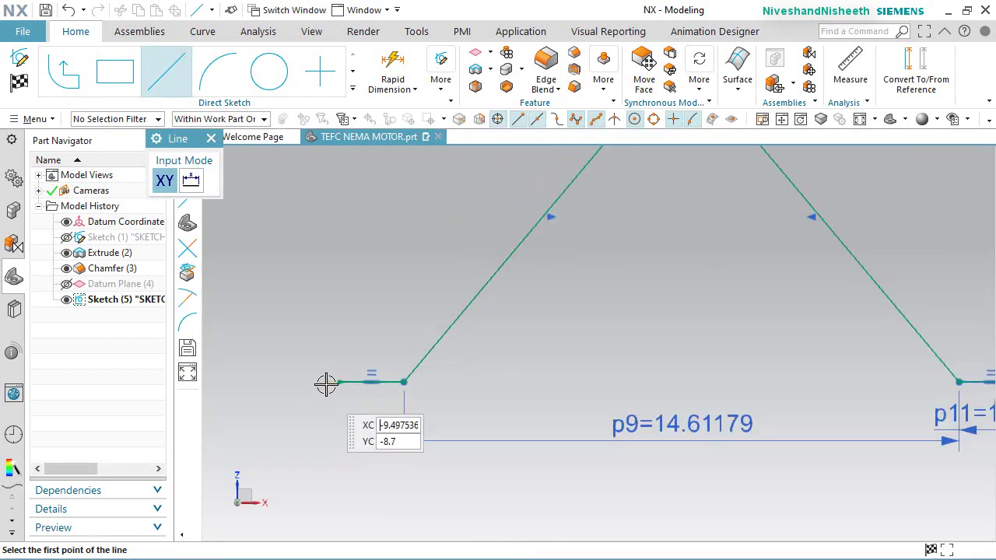
pyautogui.click(337, 383)
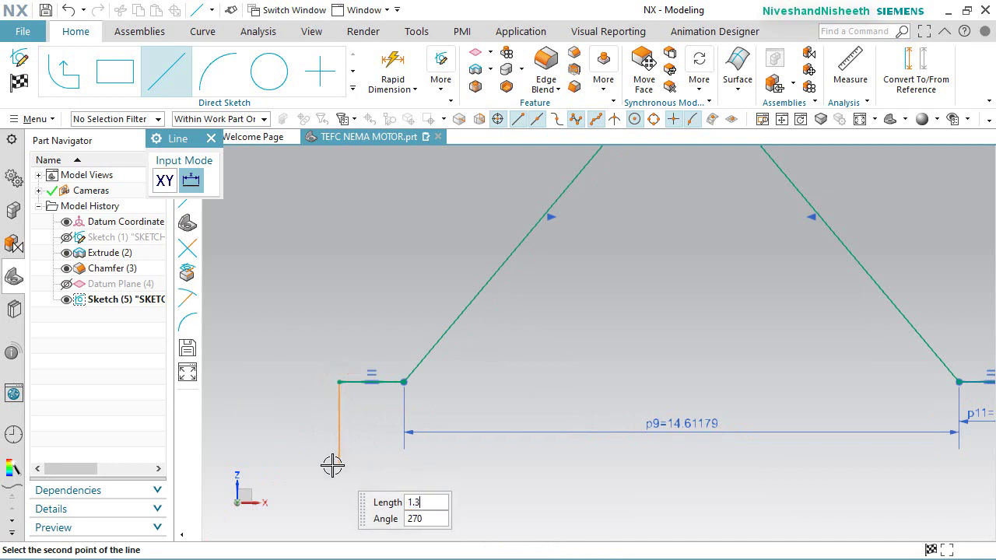
pyautogui.press('Return')
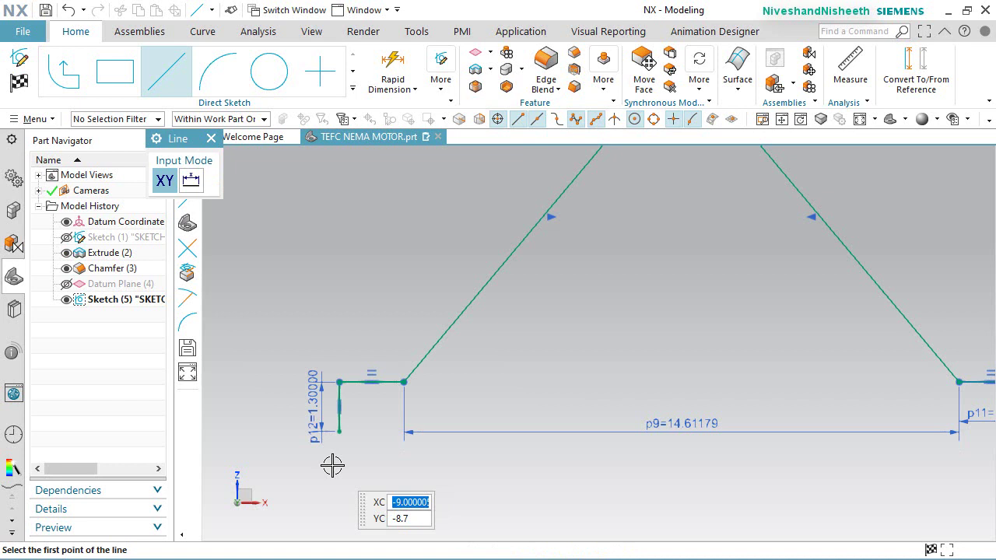
pyautogui.scroll(-1, 333, 465)
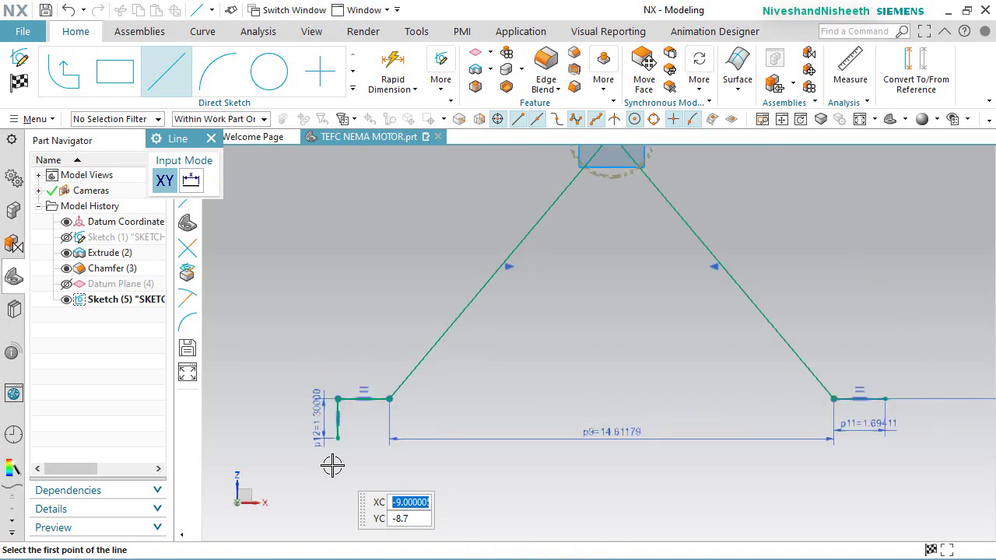
pyautogui.click(890, 398)
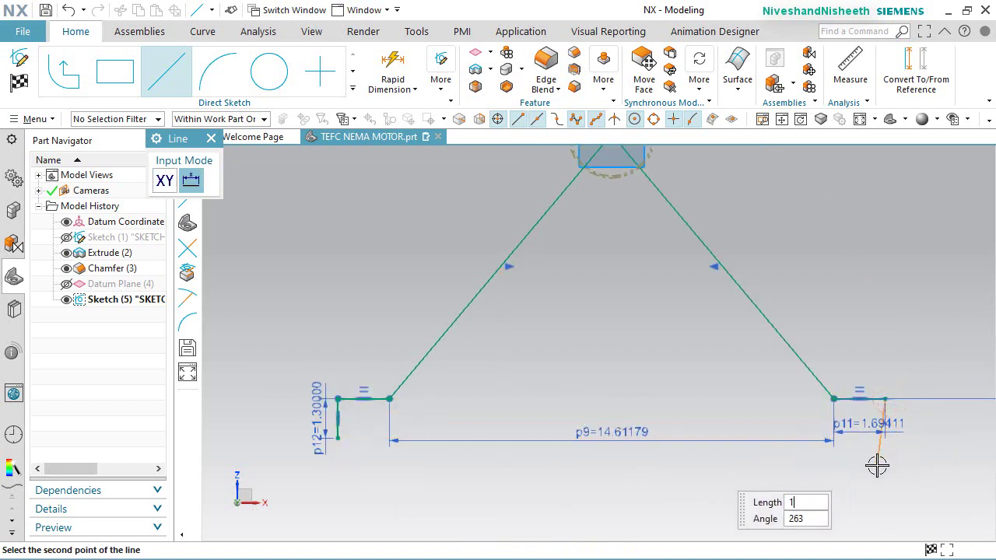
pyautogui.press('Return')
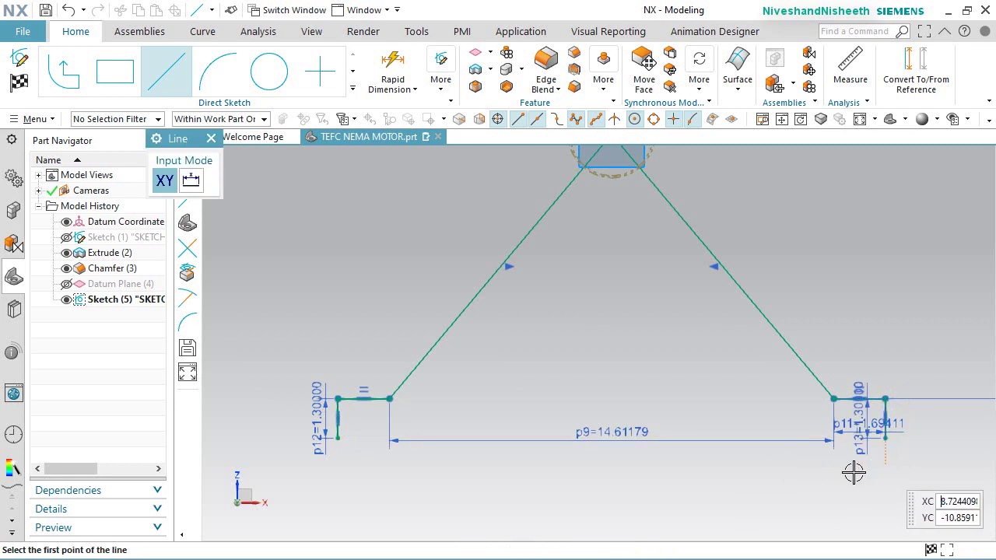
# Step: Draw horizontal lines 2.3 in long inward from the lower endpoints of both vertical lines
pyautogui.click(339, 438)
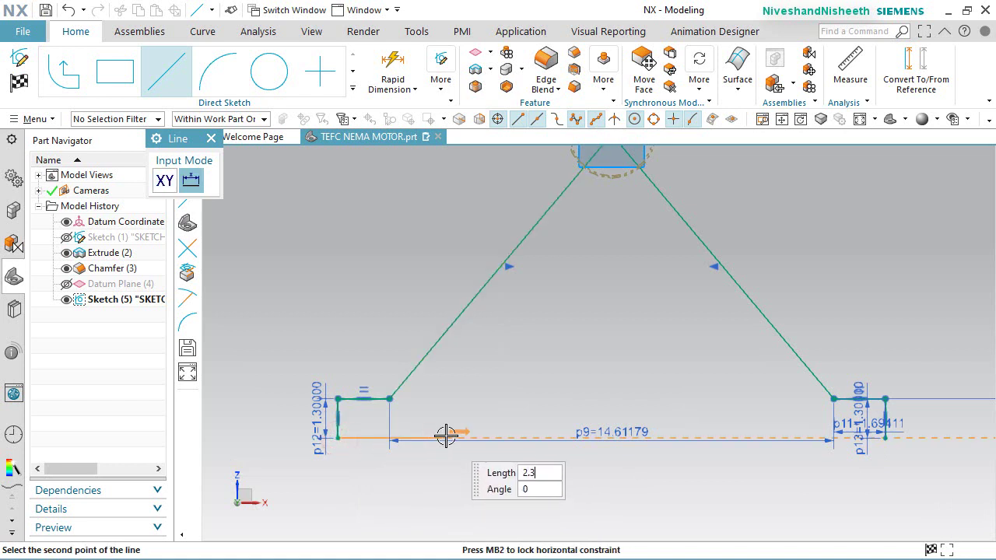
pyautogui.press('Return')
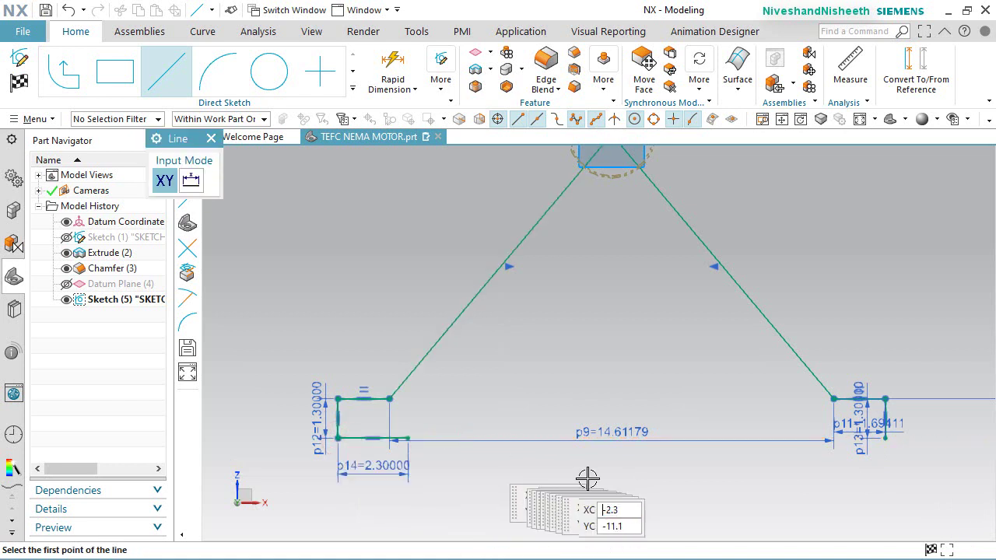
pyautogui.click(883, 438)
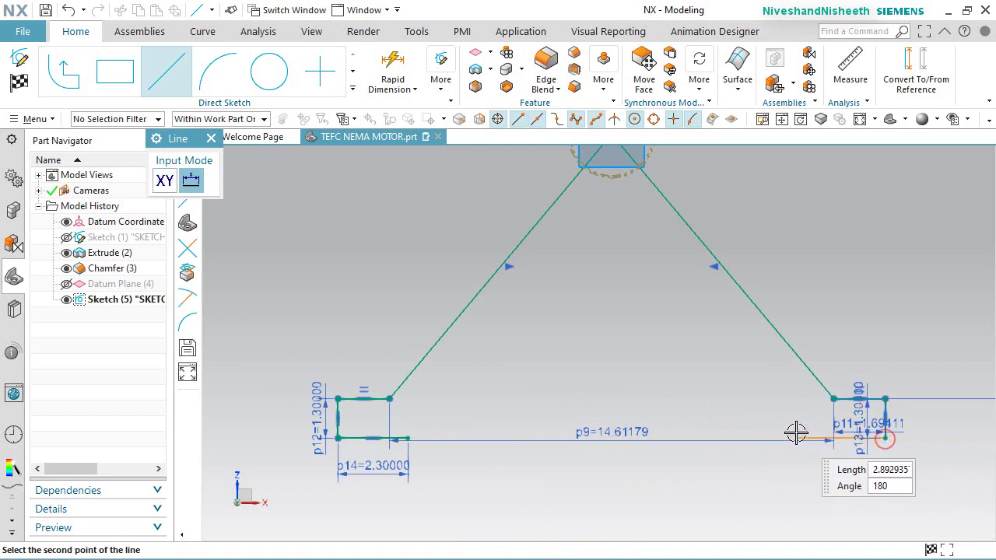
pyautogui.press('Return')
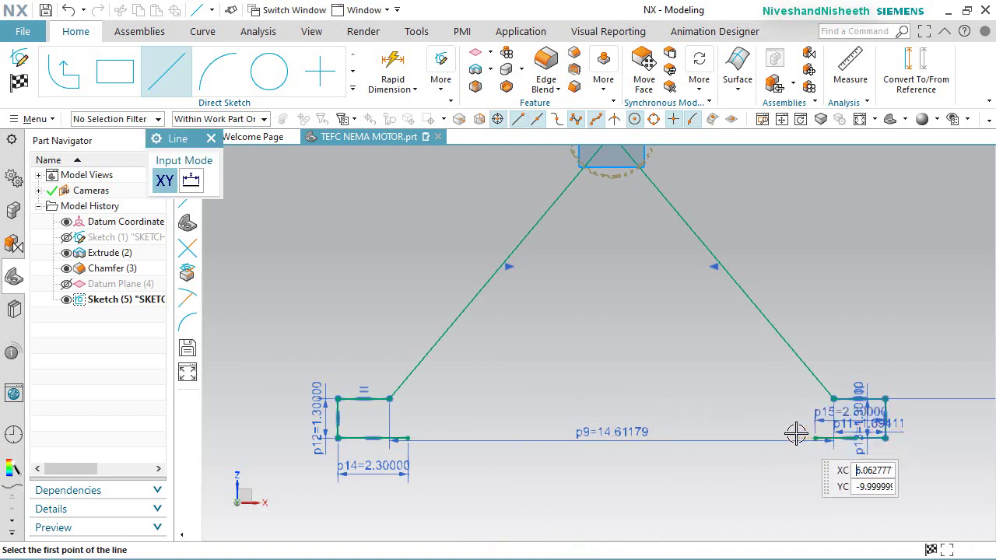
# Step: Draw inner sloping lines from the foot lines' inner endpoints, parallel to the outer ones, about 8.78 in long on the left and 9.13 in on the right
pyautogui.click(410, 437)
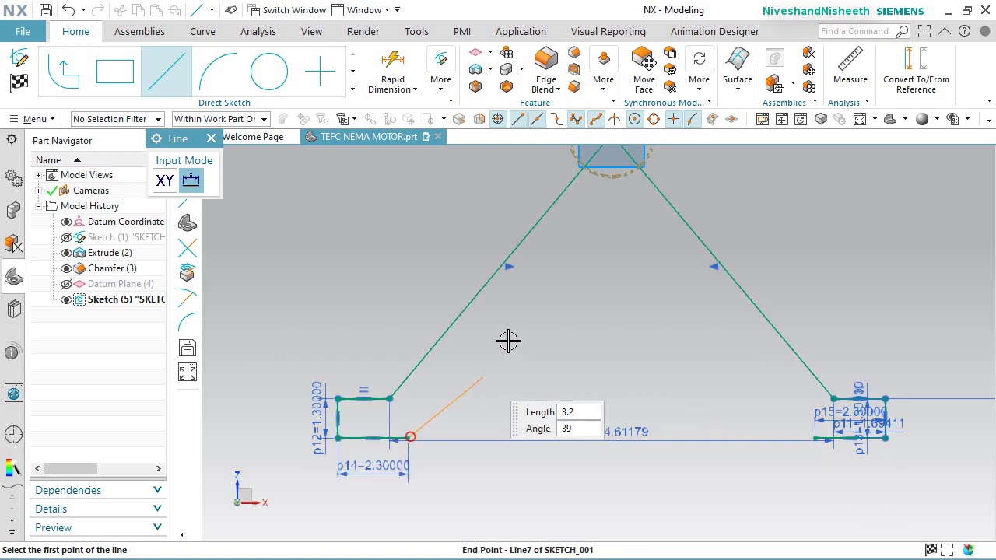
pyautogui.click(577, 232)
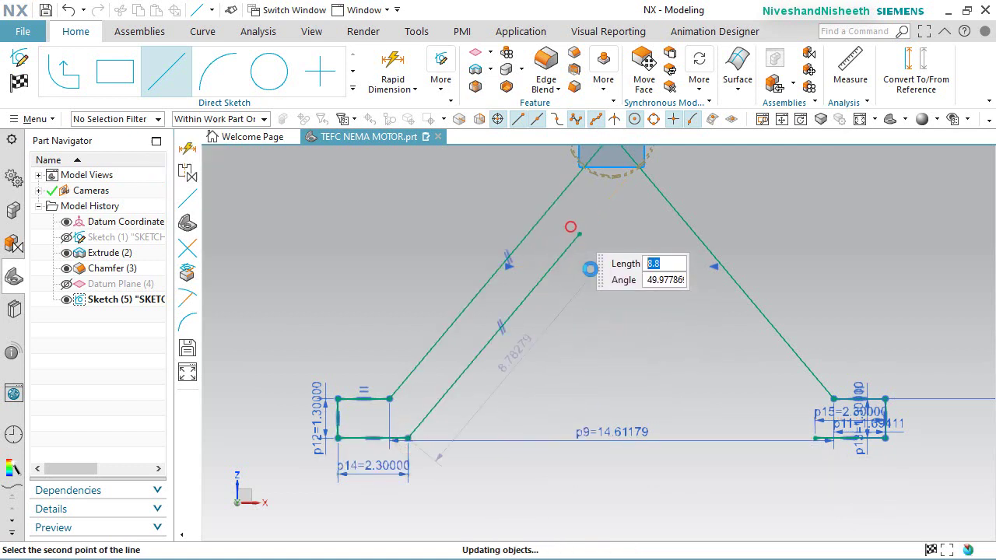
pyautogui.click(814, 439)
pyautogui.write('9.1')
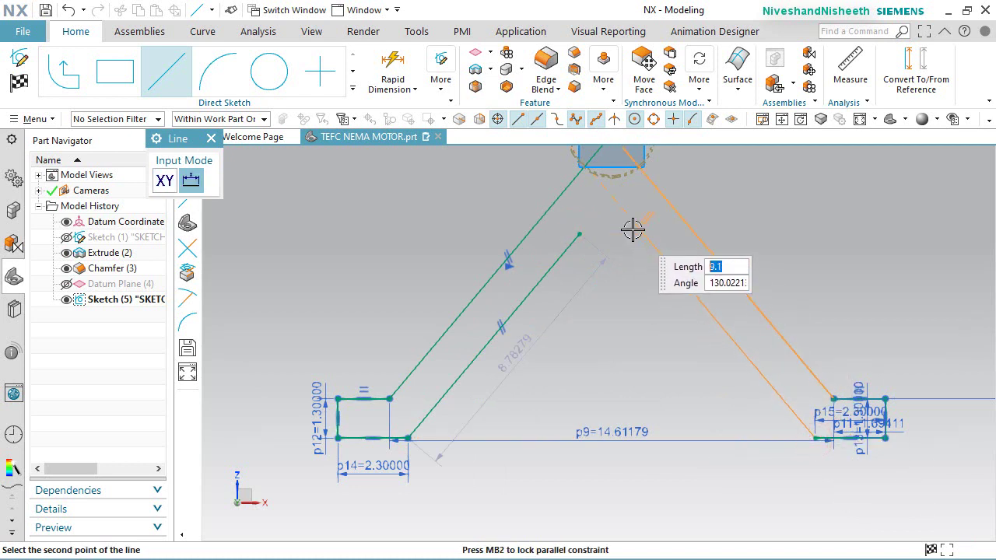
pyautogui.press('Return')
pyautogui.press('Escape')
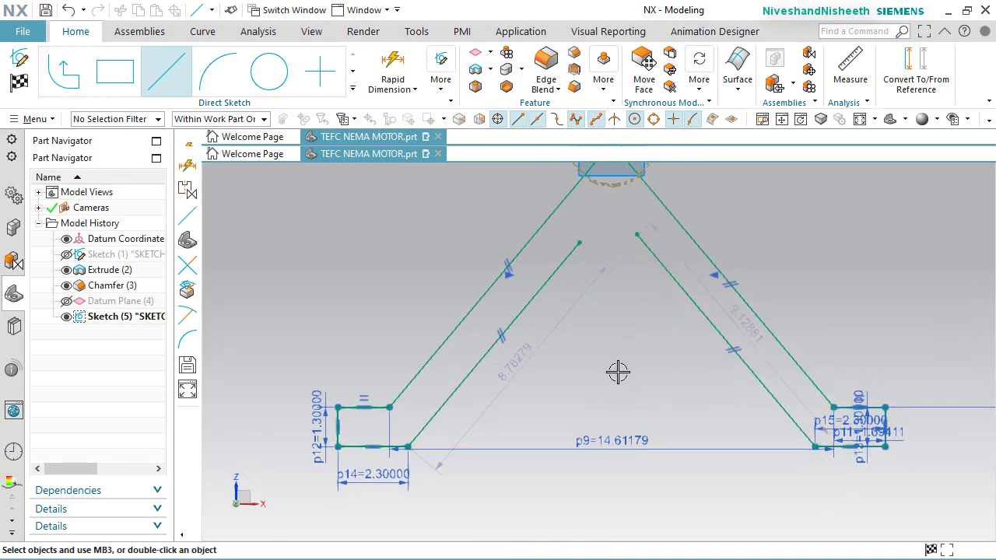
# Step: Constrain the upper endpoints of both inner sloping lines onto the sketch's vertical axis with Point on Curve
pyautogui.scroll(-2, 593, 382)
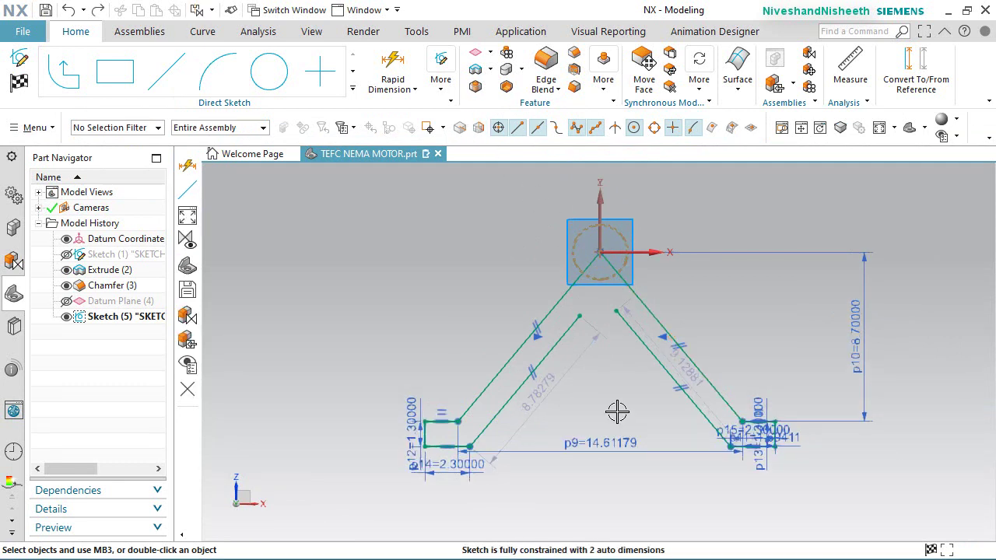
pyautogui.rightClick(617, 412)
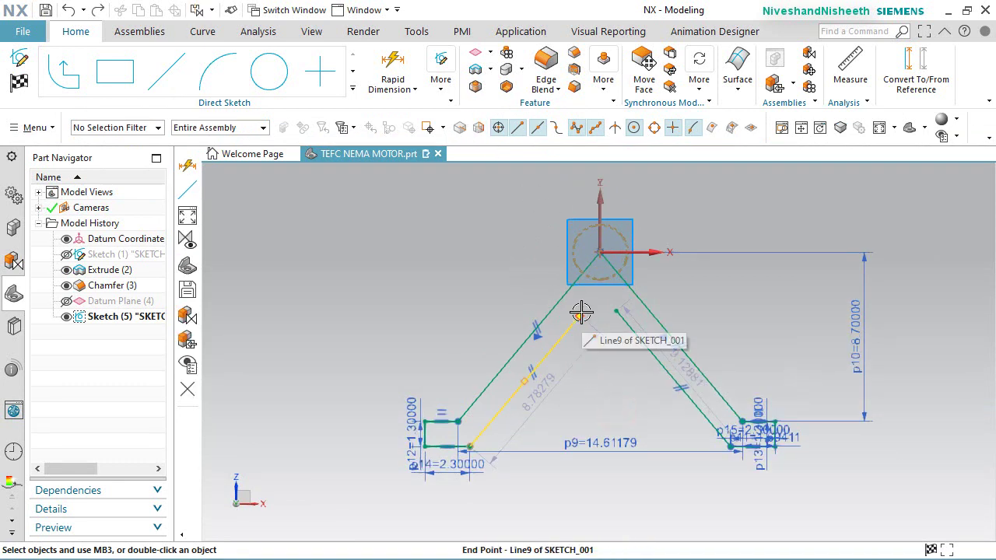
pyautogui.click(598, 206)
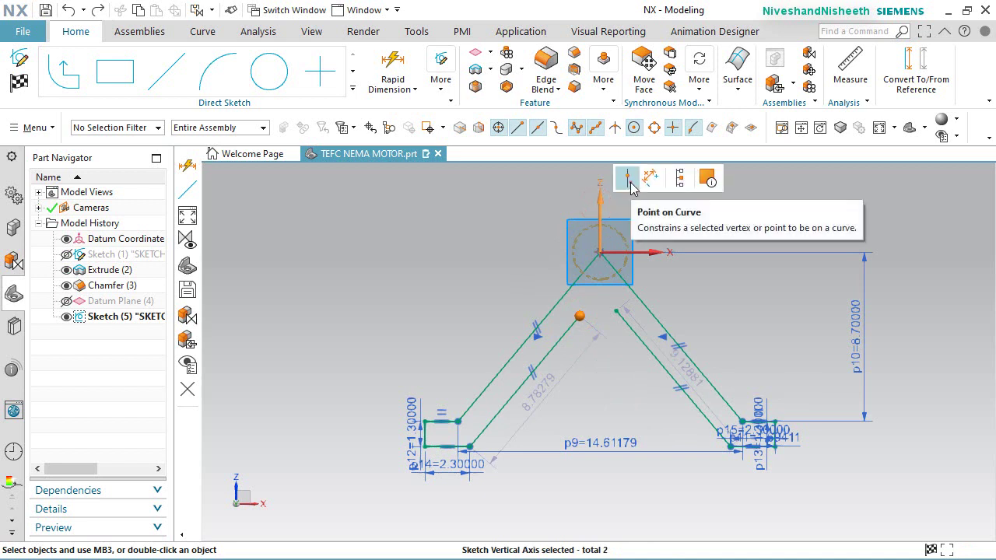
pyautogui.click(630, 183)
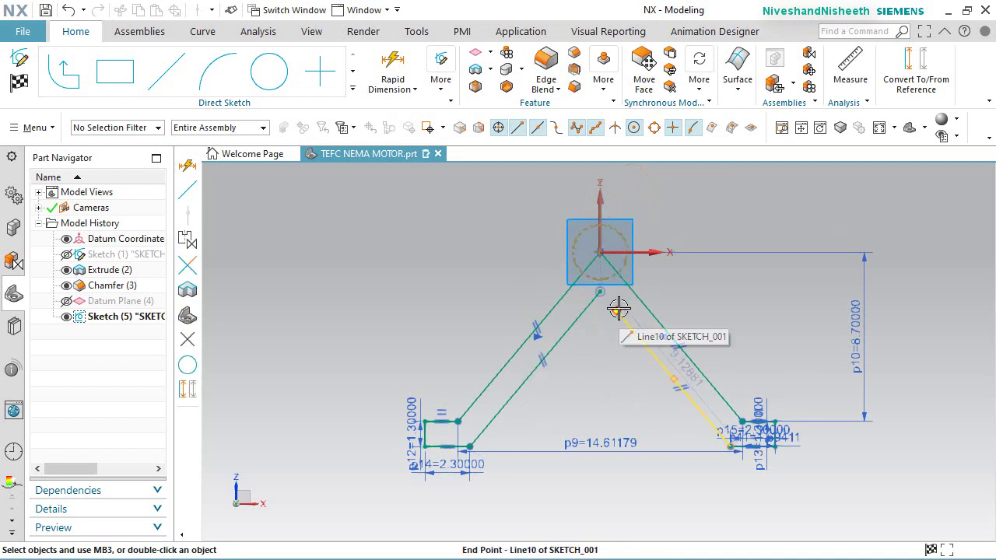
pyautogui.click(601, 200)
pyautogui.click(652, 196)
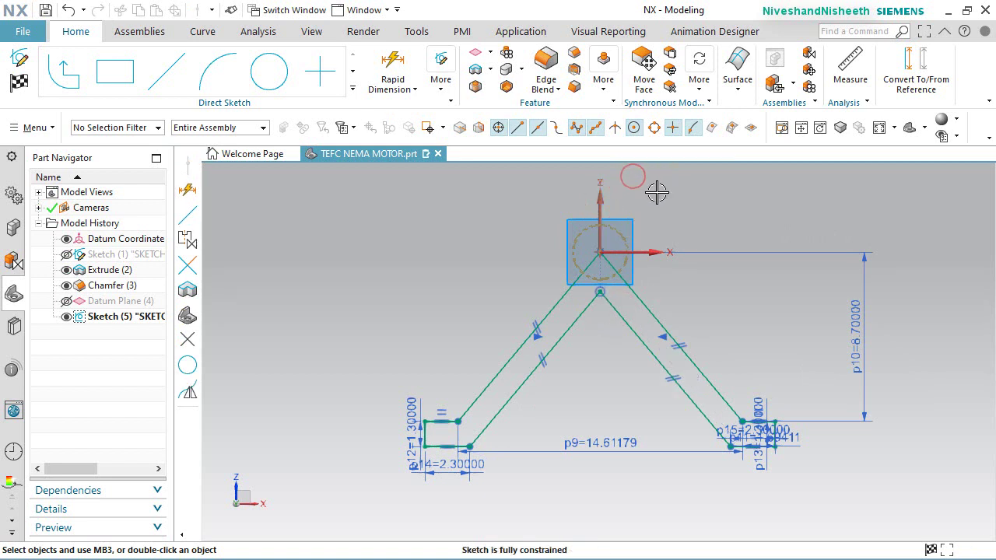
# Step: Rearrange the overlapping length and height dimensions around both feet so they sit clear of the profile
pyautogui.scroll(1, 468, 479)
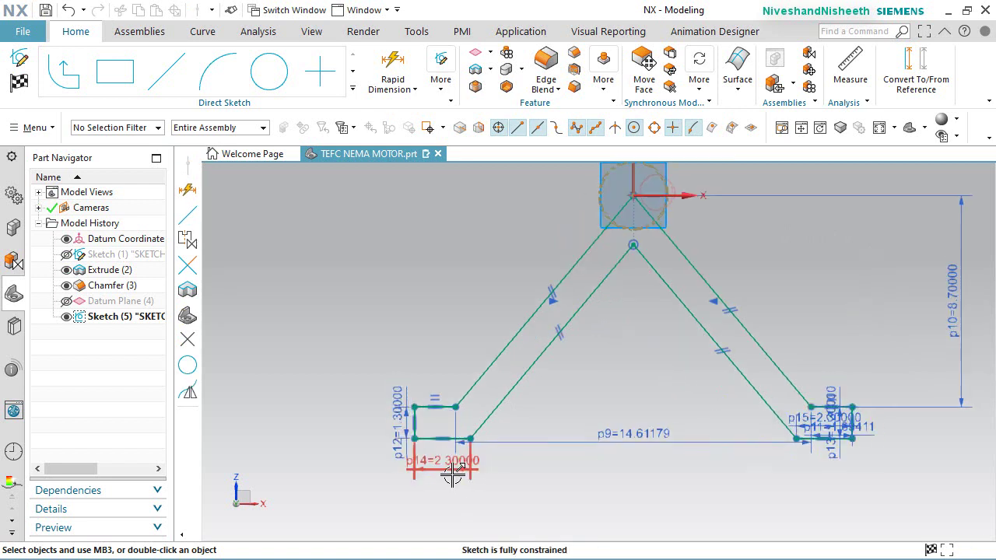
pyautogui.moveTo(452, 466); pyautogui.dragTo(449, 495)
pyautogui.moveTo(394, 417); pyautogui.dragTo(352, 426)
pyautogui.moveTo(823, 420); pyautogui.dragTo(827, 484)
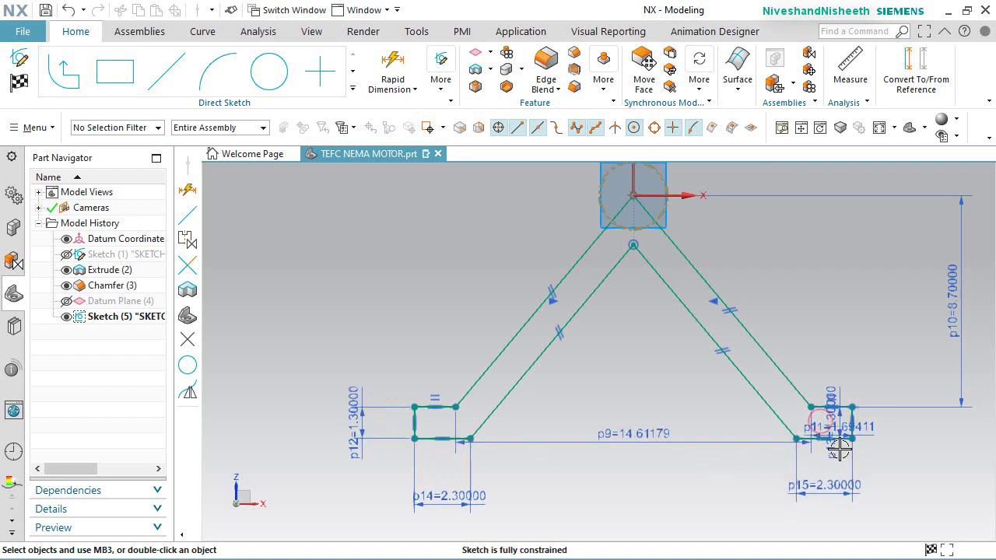
pyautogui.moveTo(843, 424)
pyautogui.mouseDown()
pyautogui.moveTo(835, 357)
pyautogui.moveTo(848, 428)
pyautogui.moveTo(889, 432)
pyautogui.mouseUp()
pyautogui.rightClick(860, 302)
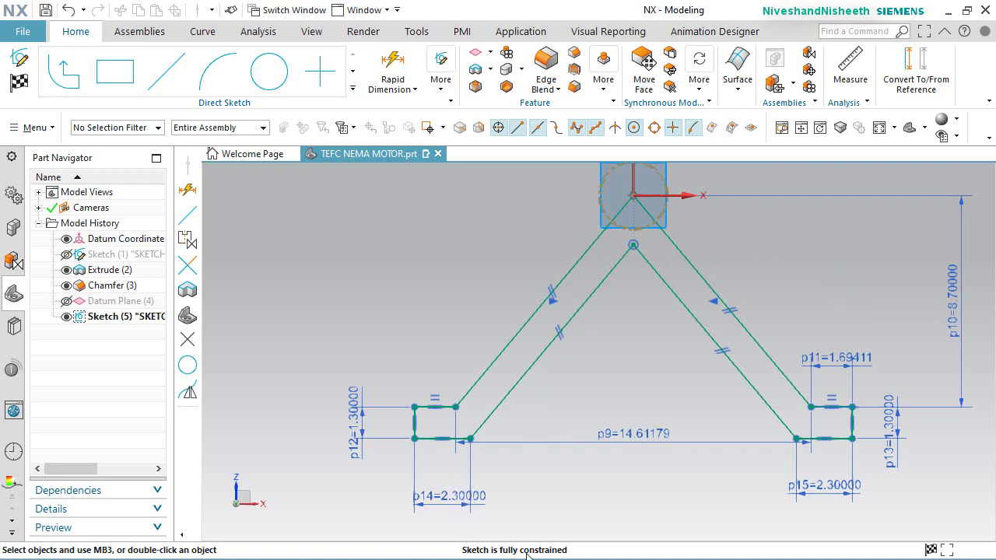
# Step: Finish the leg profile sketch and turn off section clipping to show the cylindrical body
pyautogui.click(20, 82)
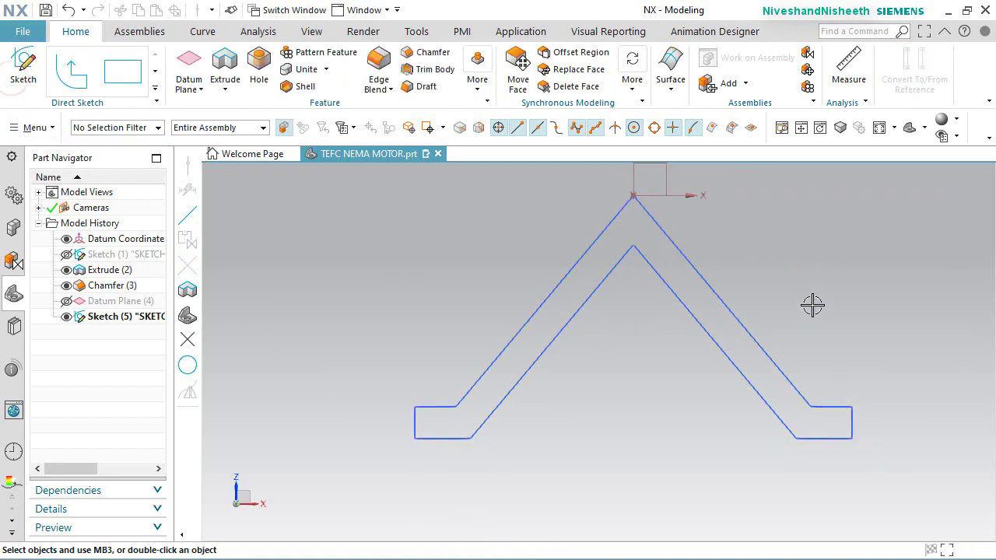
pyautogui.moveTo(812, 305); pyautogui.dragTo(527, 383, button='middle')
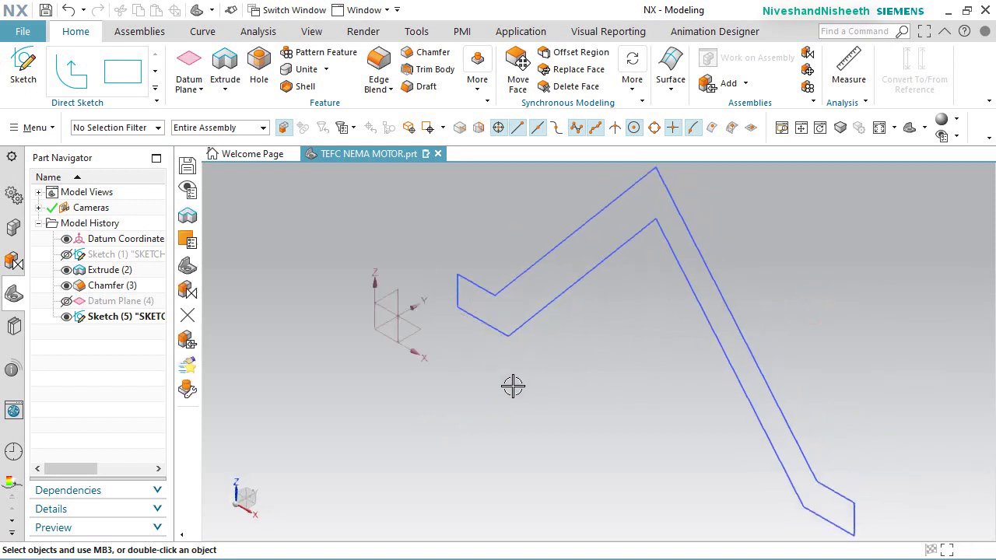
pyautogui.click(309, 33)
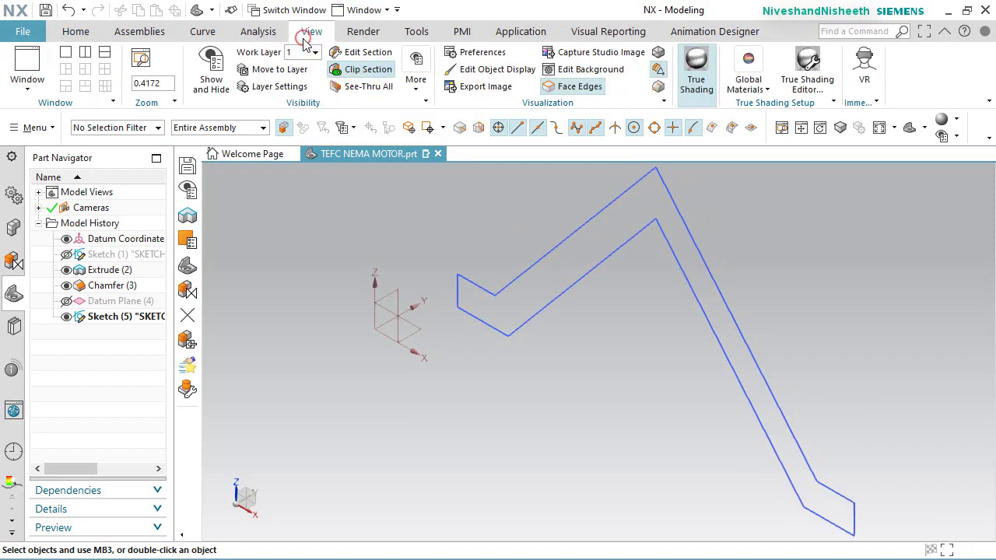
pyautogui.click(387, 70)
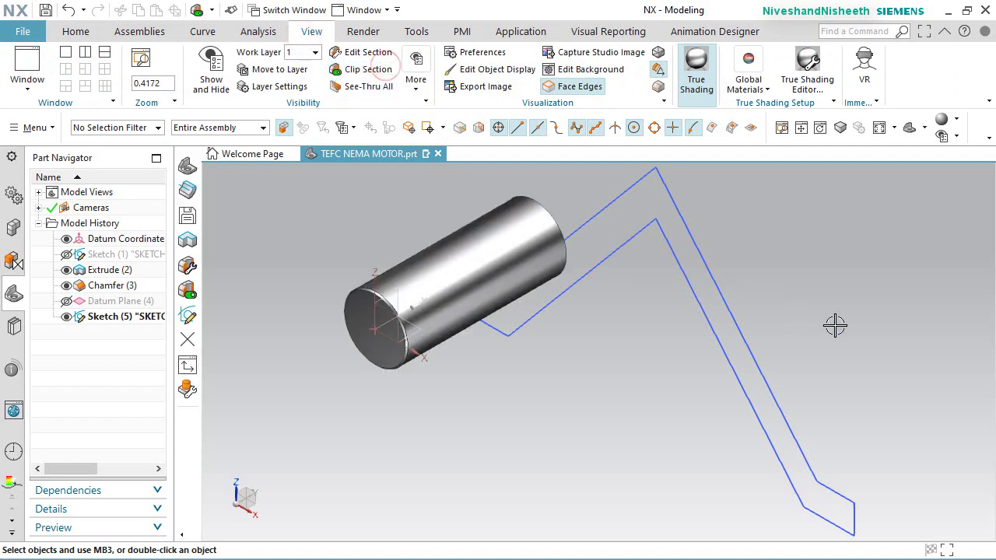
# Step: Return the model to the standard angled view and save the part
pyautogui.moveTo(813, 341)
pyautogui.mouseDown(button='middle')
pyautogui.moveTo(711, 349)
pyautogui.moveTo(652, 340)
pyautogui.moveTo(627, 351)
pyautogui.moveTo(690, 327)
pyautogui.moveTo(727, 351)
pyautogui.mouseUp(button='middle')
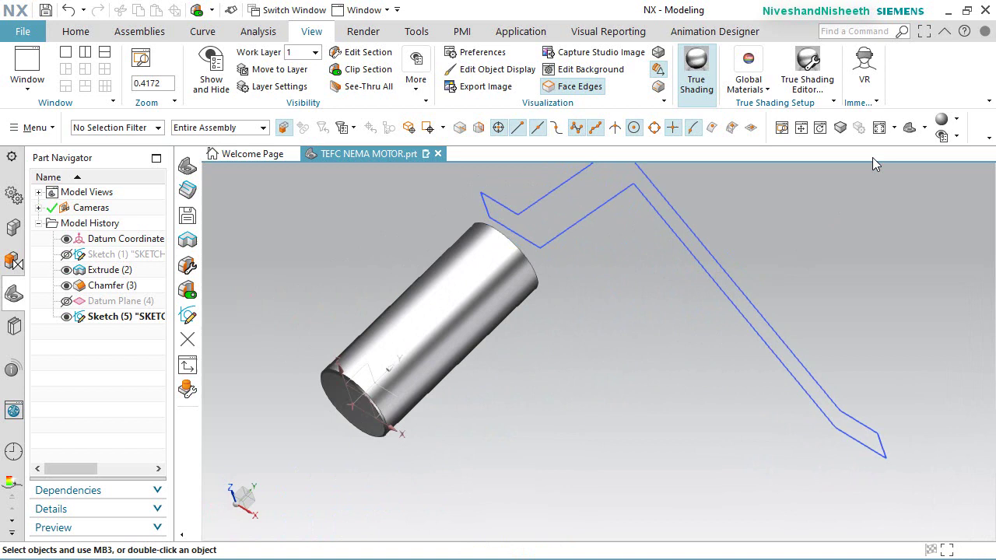
pyautogui.click(926, 130)
pyautogui.click(957, 154)
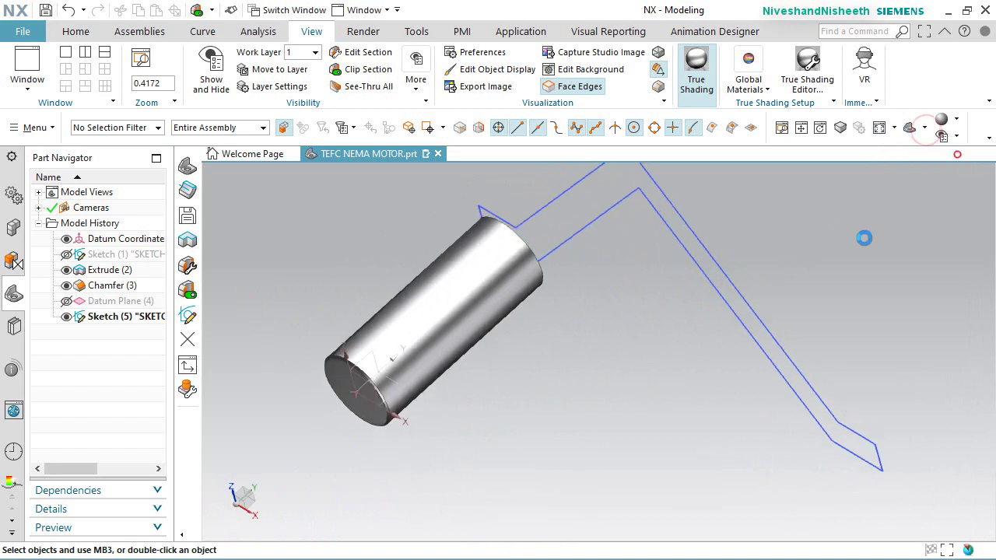
pyautogui.click(617, 431)
pyautogui.hotkey('ctrl', 's')
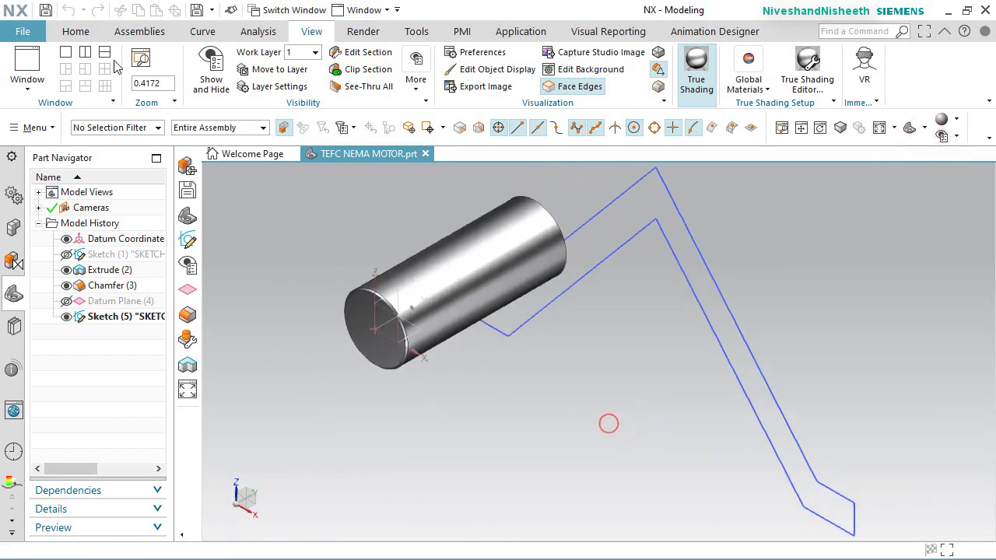
# Step: Extrude the leg profile from 0 to 16 in, reversing the direction to point away from the cylinder, with the Boolean option set to Inferred
pyautogui.click(76, 31)
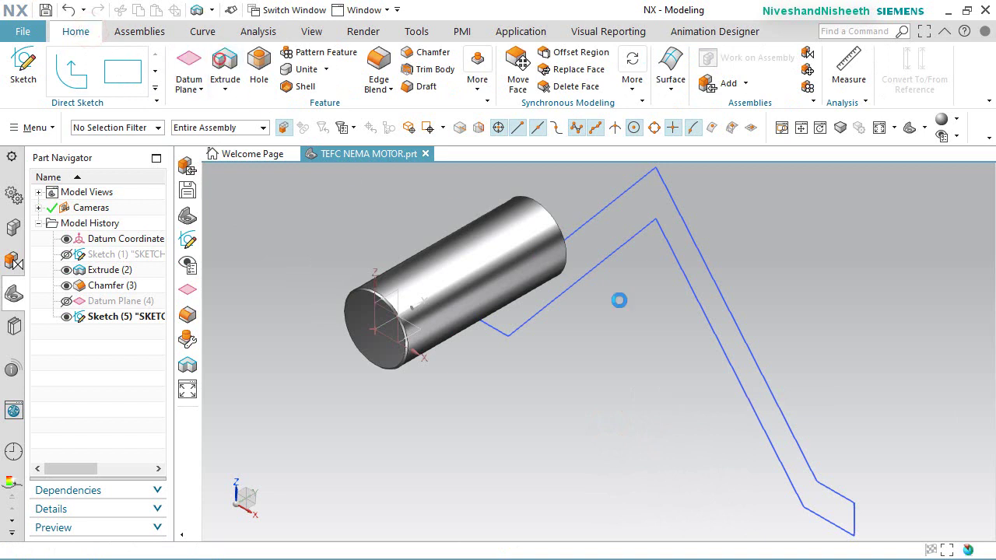
pyautogui.click(747, 335)
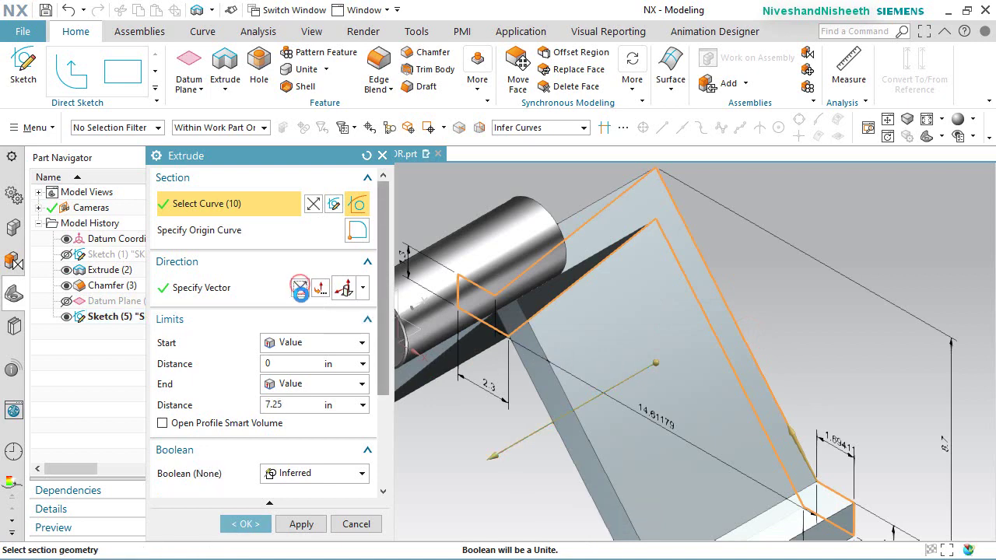
pyautogui.click(290, 404)
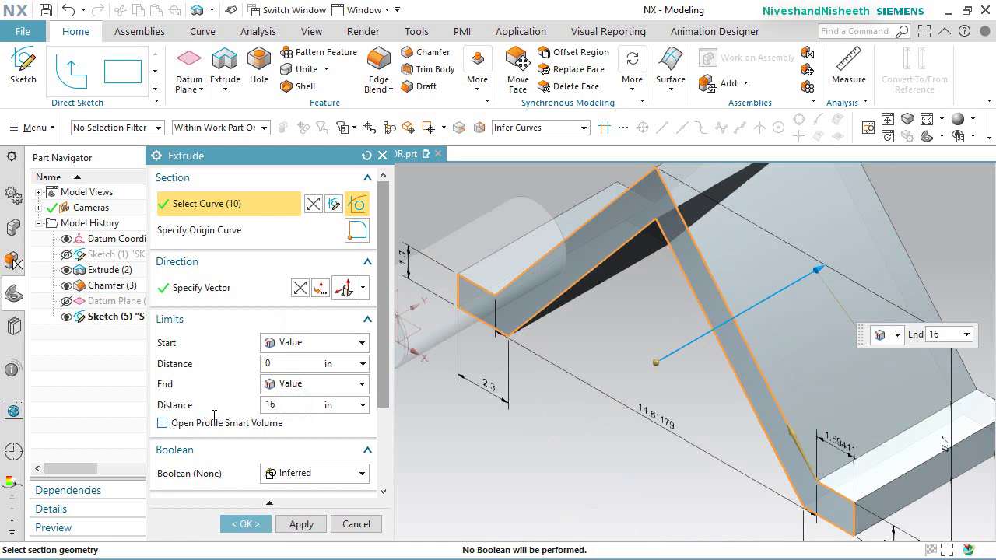
pyautogui.press('Return')
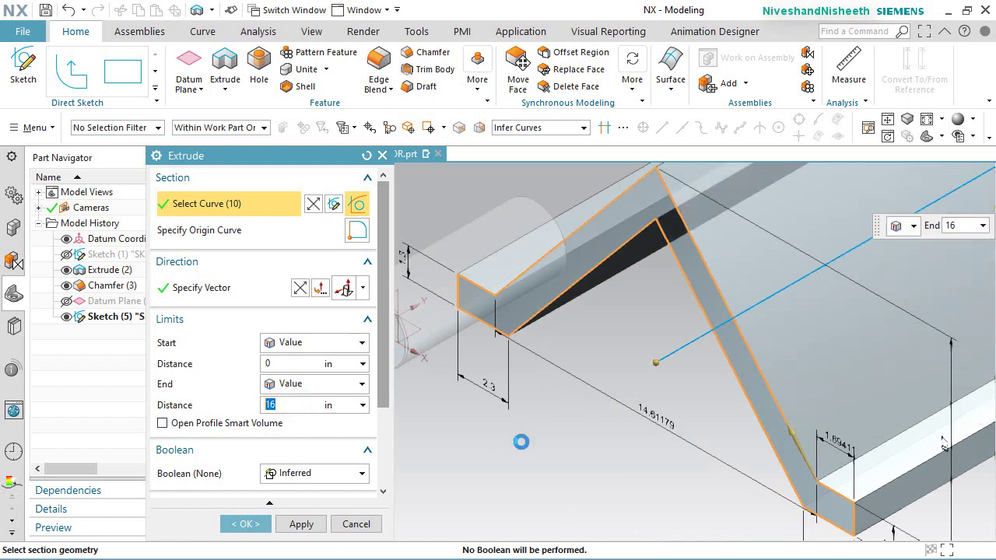
pyautogui.click(926, 121)
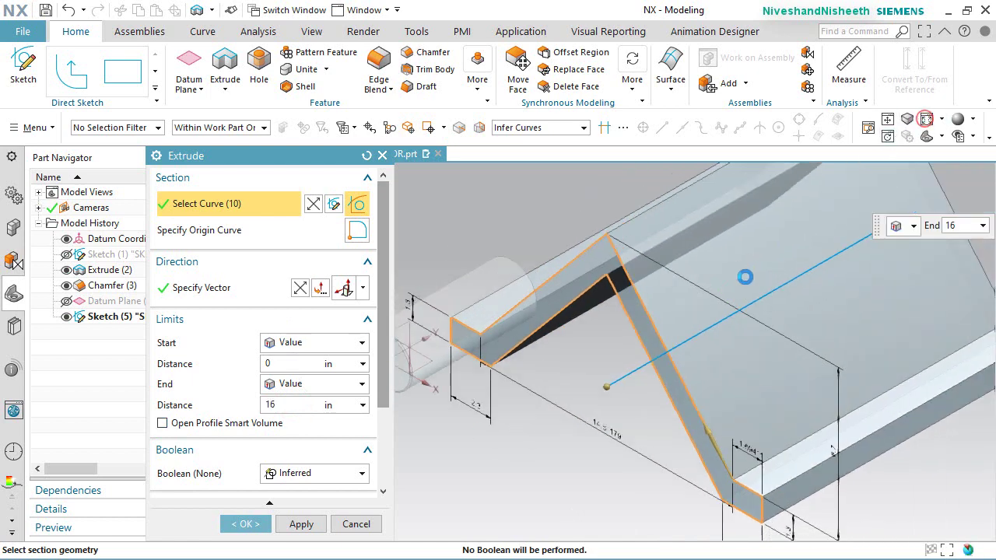
pyautogui.click(243, 525)
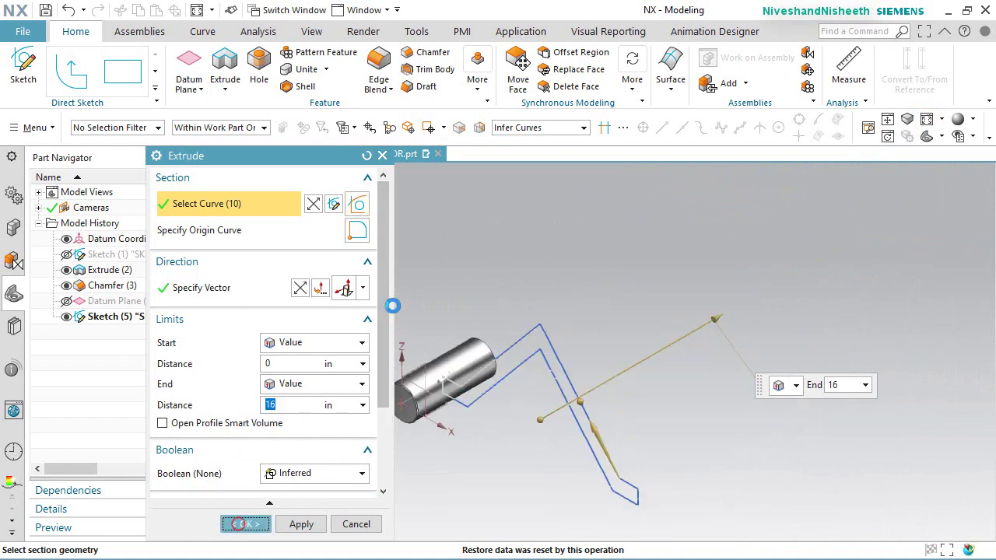
# Step: Hide the leg profile sketch so only the extruded leg body and the cylinder show in the standard angled view
pyautogui.rightClick(453, 278)
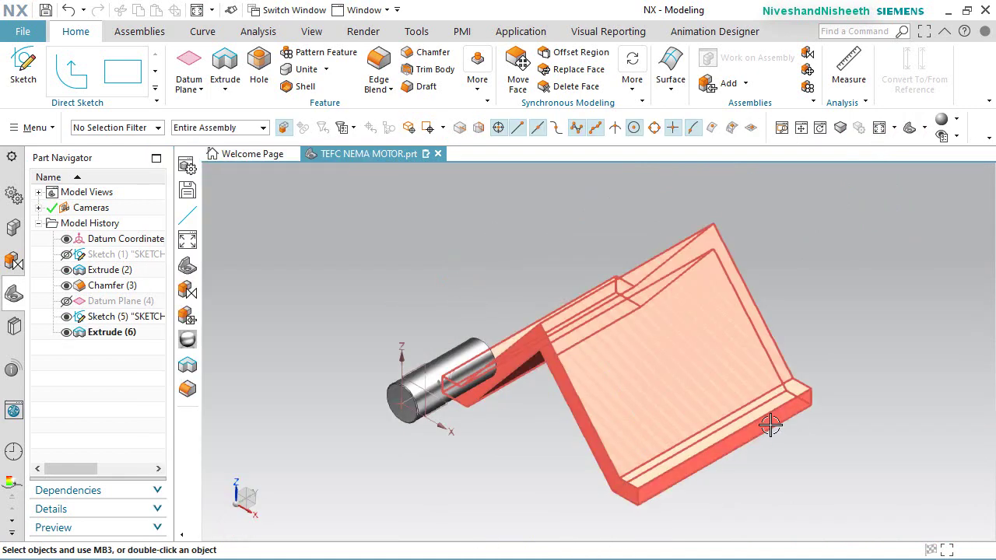
pyautogui.moveTo(697, 421); pyautogui.dragTo(861, 380, button='middle')
pyautogui.press('Home')
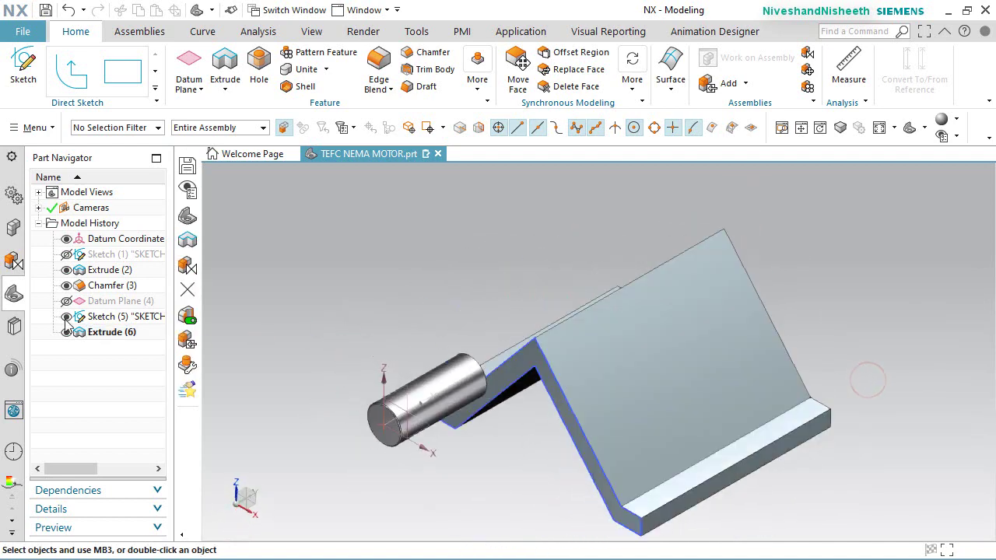
pyautogui.click(66, 316)
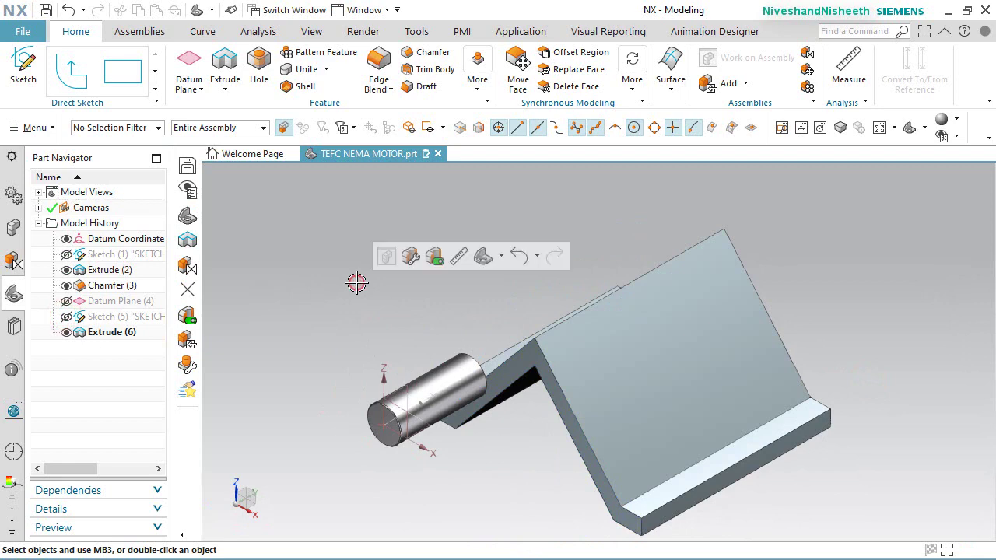
pyautogui.click(357, 283)
# Step: Assign a silver metallic object-specific True Shading material to the extruded leg body, and save the part
pyautogui.click(312, 29)
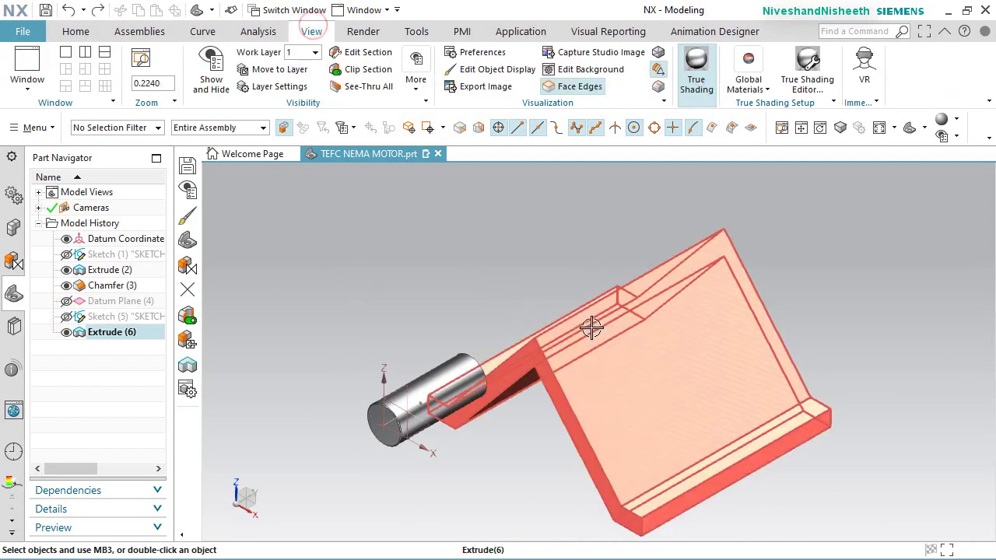
pyautogui.click(592, 326)
pyautogui.click(822, 68)
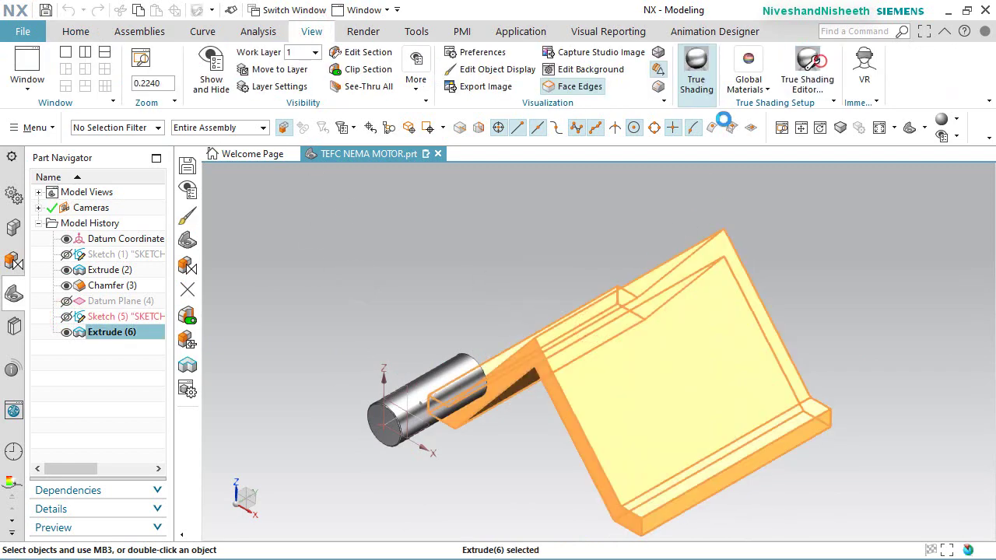
pyautogui.click(606, 352)
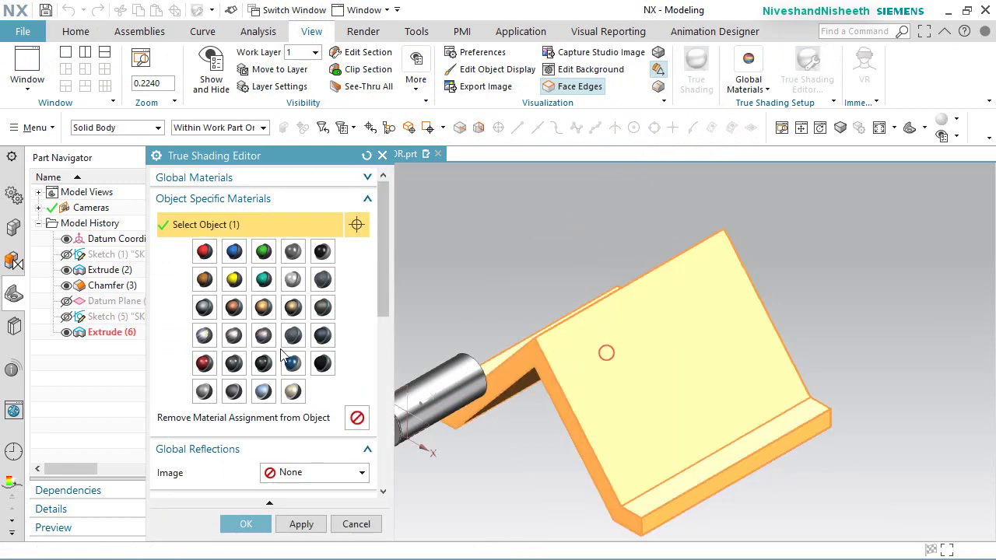
pyautogui.click(204, 336)
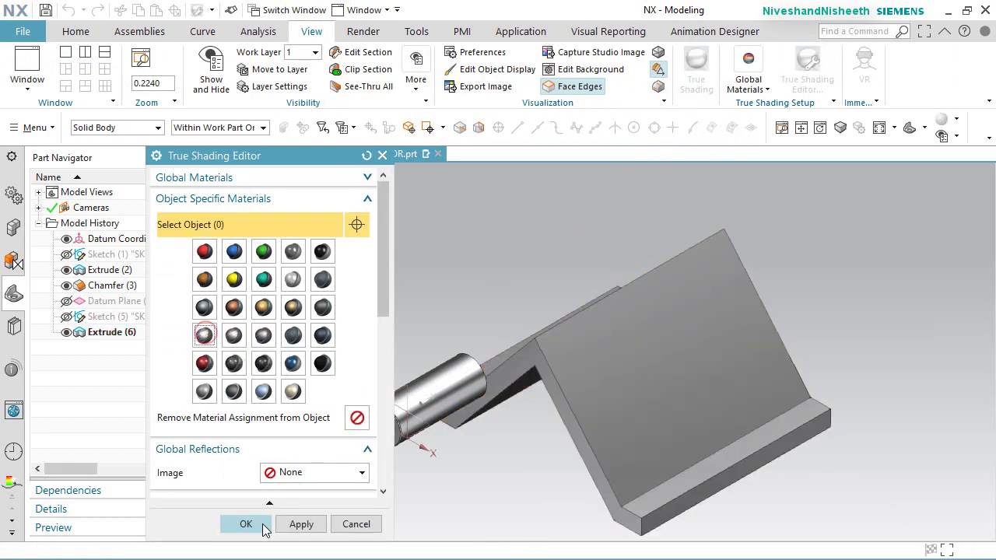
pyautogui.click(246, 524)
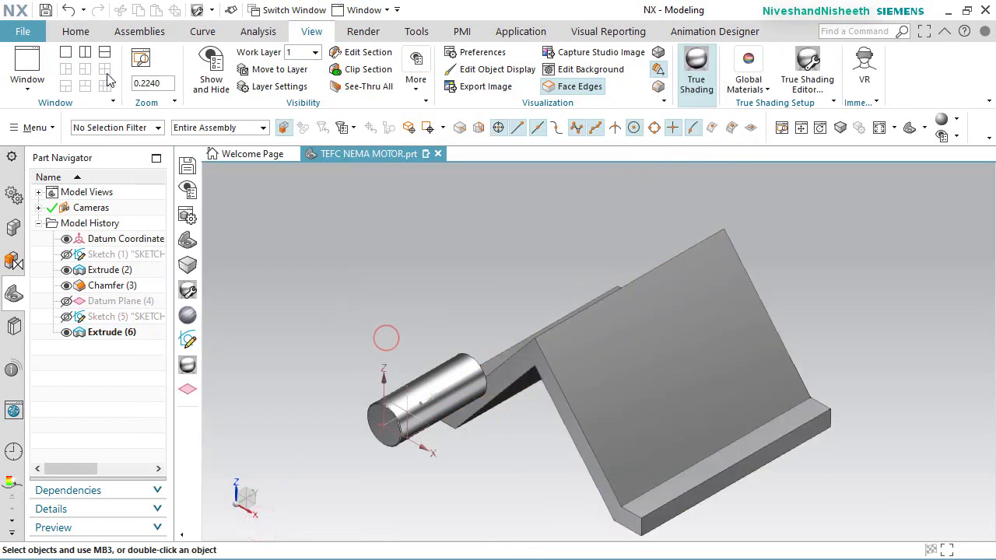
pyautogui.click(84, 32)
pyautogui.click(47, 10)
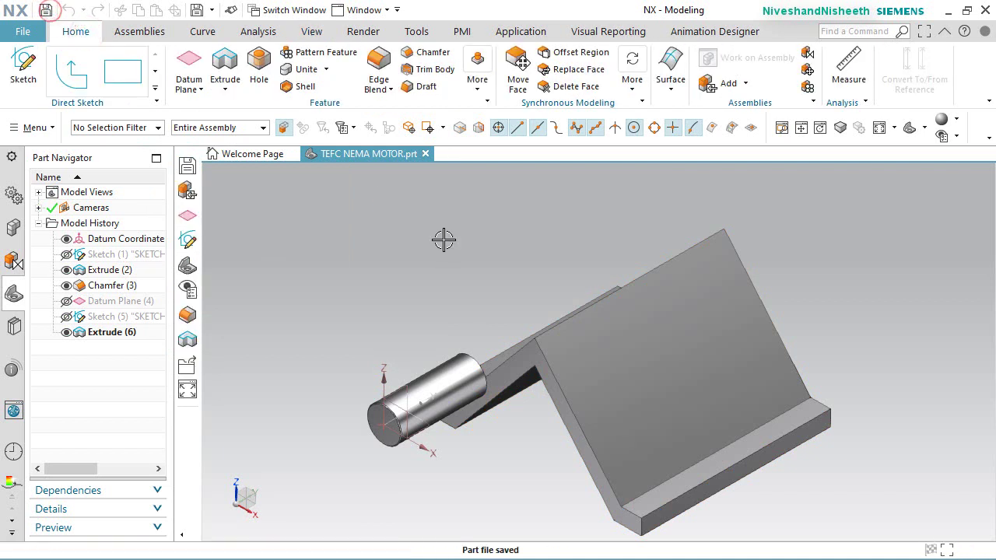
# Step: Create a sketch on the cylinder's rear circular end face using the On Plane type and the Inferred plane method
pyautogui.click(398, 311)
pyautogui.click(31, 84)
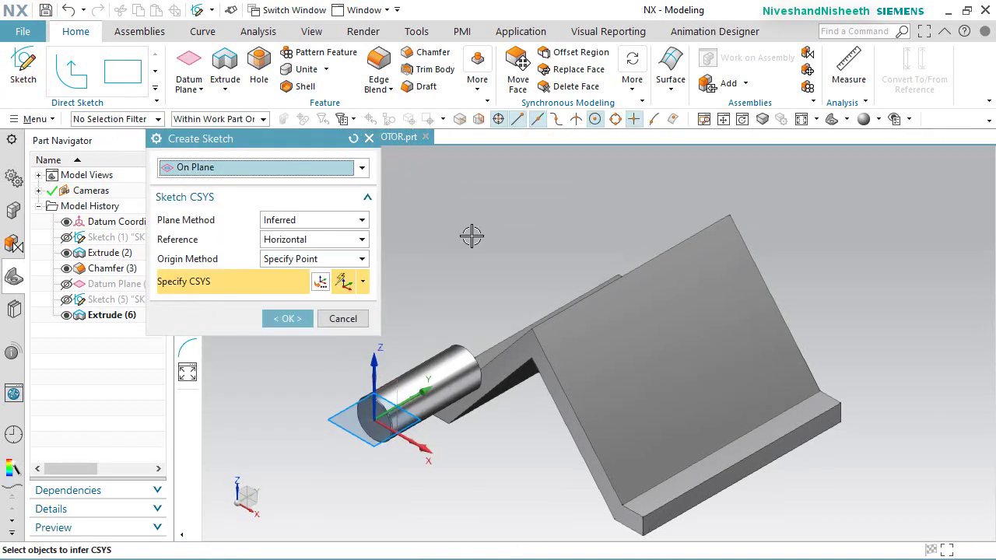
pyautogui.moveTo(313, 148)
pyautogui.mouseDown()
pyautogui.moveTo(363, 187)
pyautogui.moveTo(357, 169)
pyautogui.mouseUp()
pyautogui.moveTo(878, 333)
pyautogui.mouseDown(button='middle')
pyautogui.moveTo(845, 350)
pyautogui.moveTo(870, 344)
pyautogui.mouseUp(button='middle')
pyautogui.scroll(-5, 717, 380)
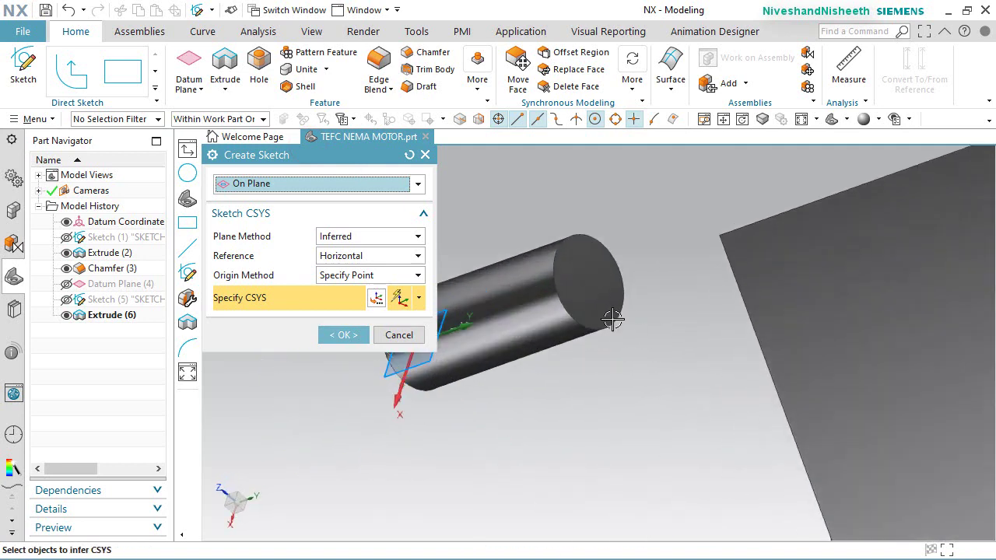
pyautogui.click(603, 306)
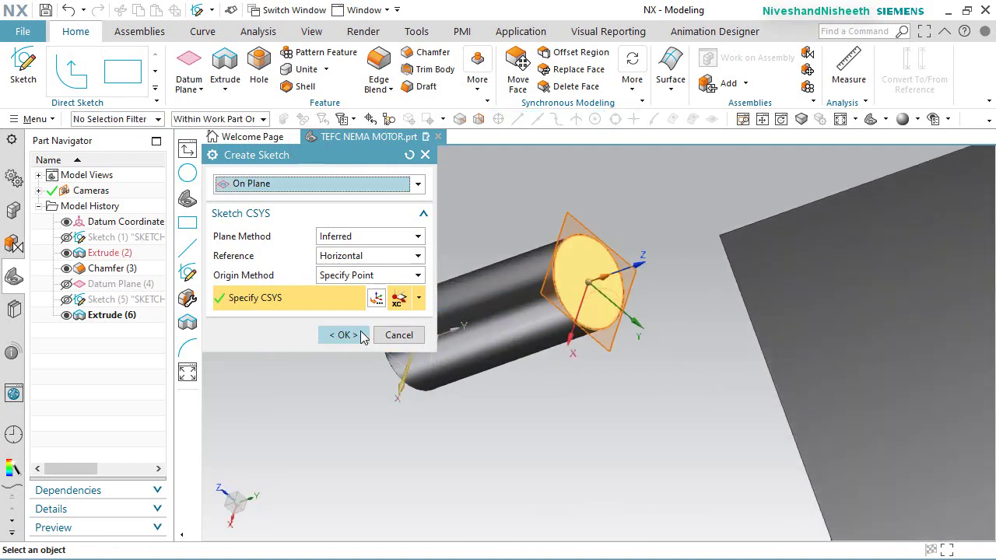
pyautogui.click(360, 334)
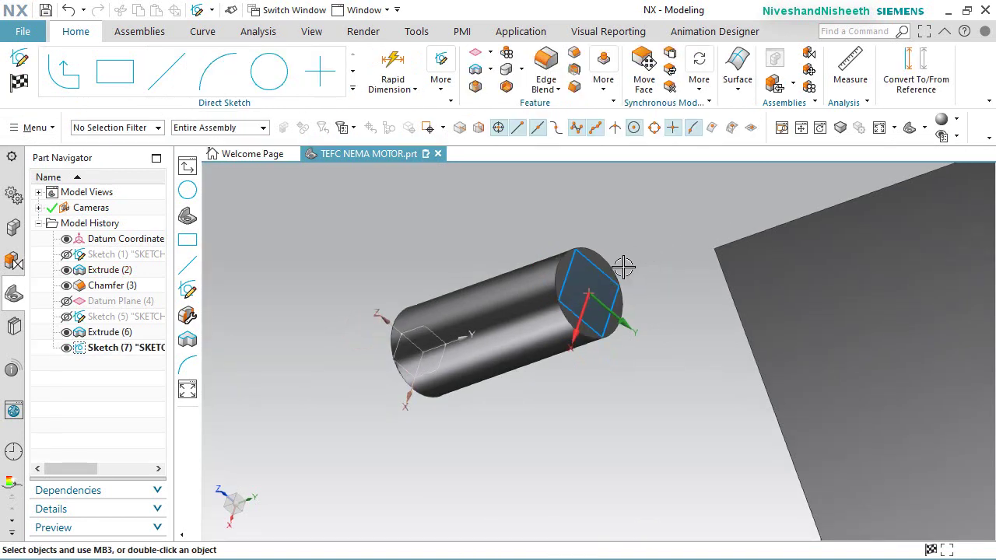
# Step: Project the two circular end edges of the cylinder into the sketch with Project Curve
pyautogui.scroll(-2, 623, 267)
pyautogui.click(352, 88)
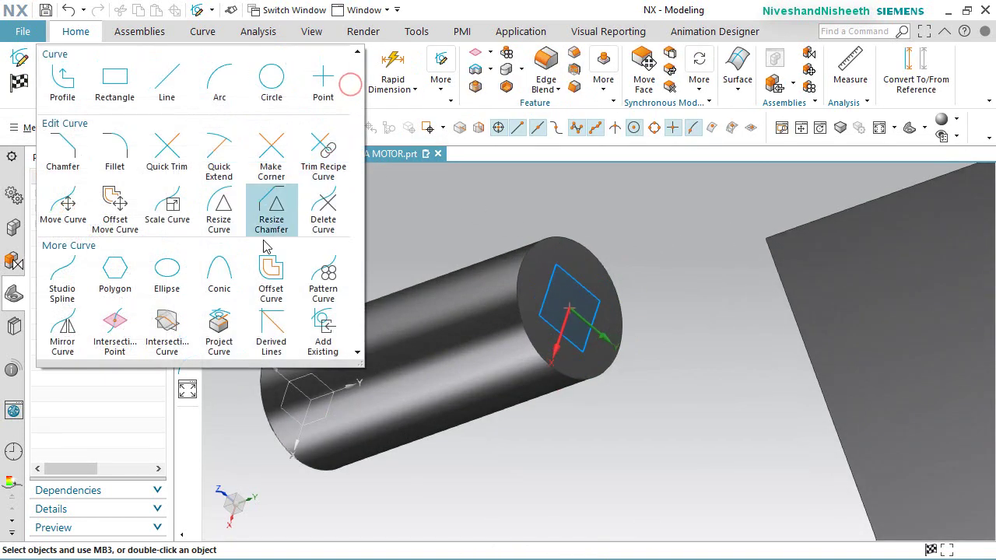
pyautogui.click(218, 327)
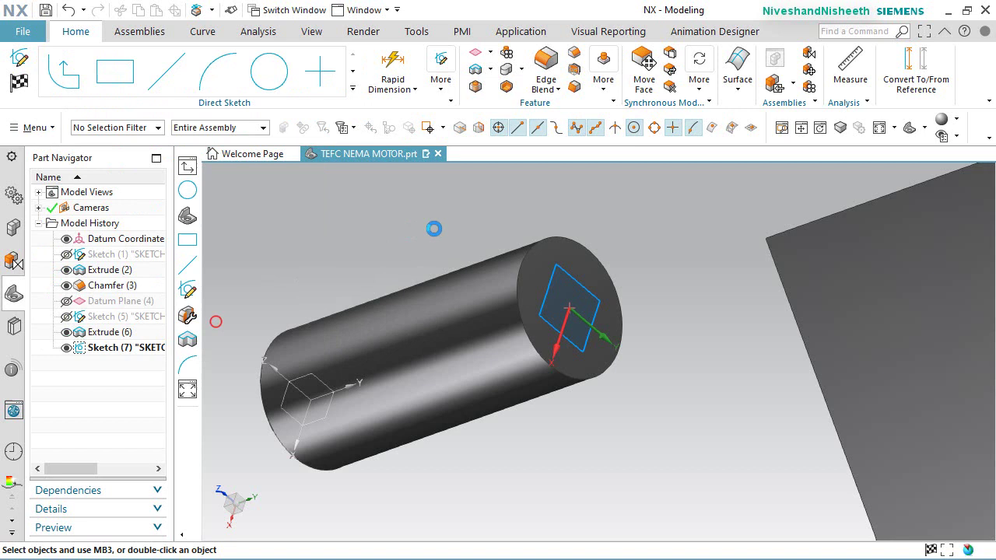
pyautogui.click(530, 245)
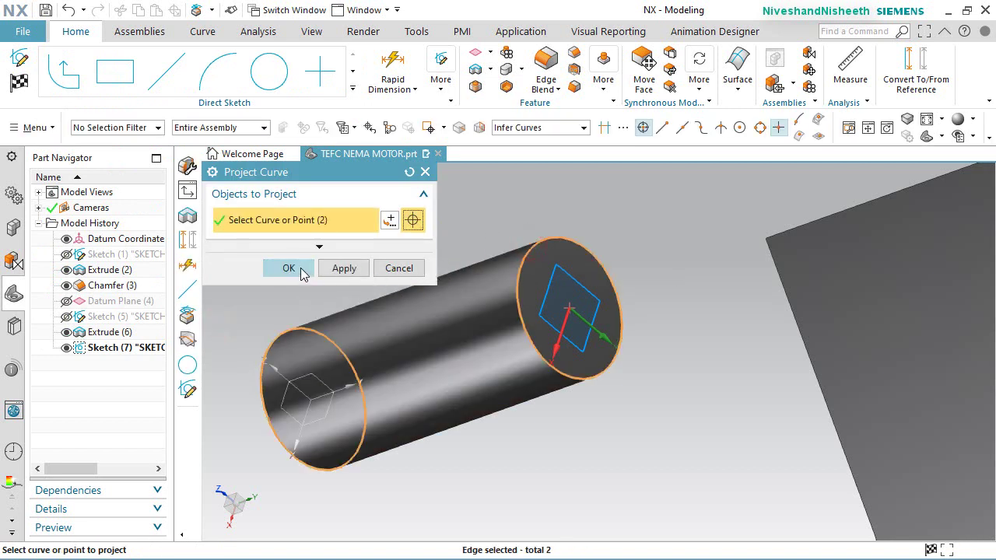
pyautogui.click(289, 269)
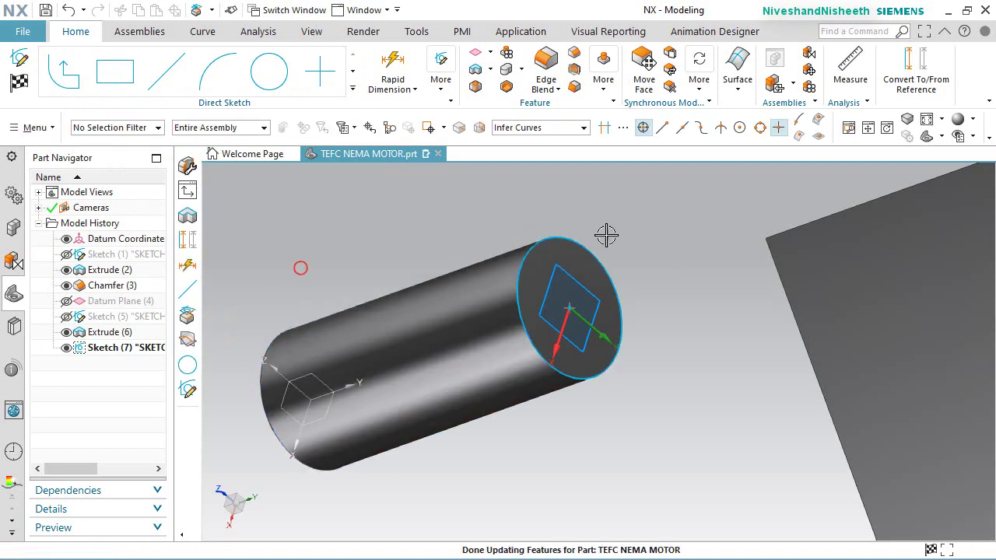
# Step: Draw an 18.5 in diameter circle centred on the cylinder's end face and finish the sketch
pyautogui.click(268, 71)
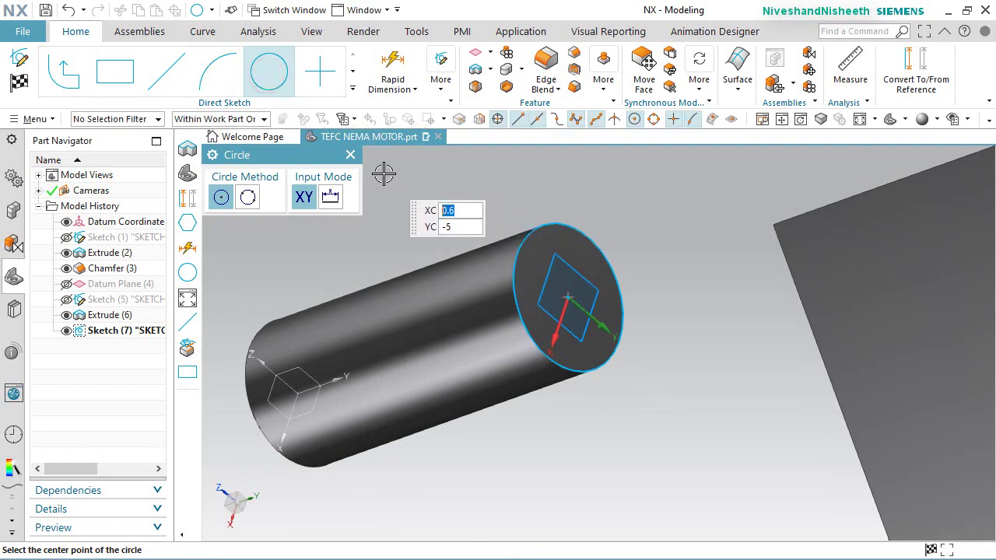
pyautogui.click(570, 296)
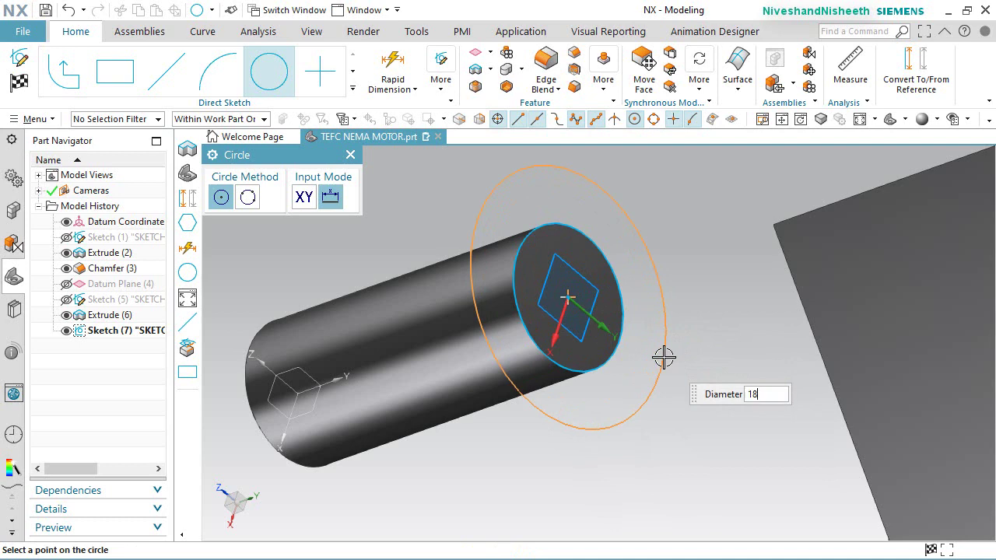
pyautogui.write('18.5')
pyautogui.press('Return')
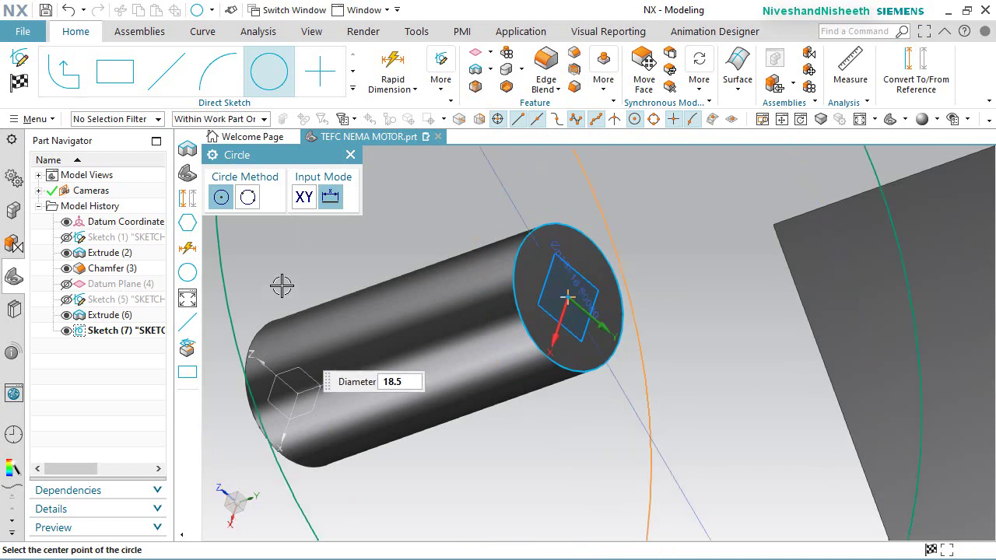
pyautogui.moveTo(367, 284)
pyautogui.mouseDown(button='middle')
pyautogui.moveTo(420, 319)
pyautogui.moveTo(436, 351)
pyautogui.moveTo(493, 334)
pyautogui.moveTo(400, 275)
pyautogui.mouseUp(button='middle')
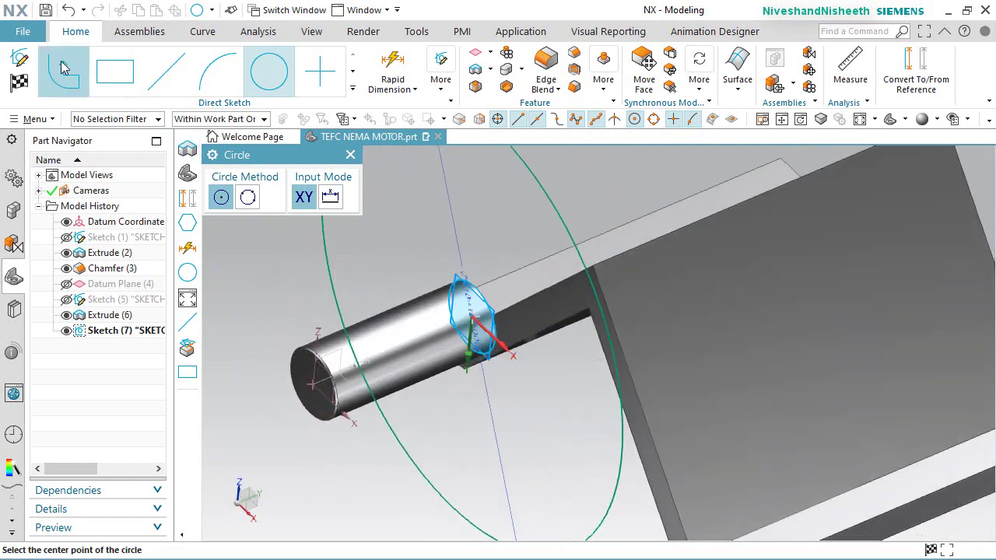
pyautogui.click(20, 85)
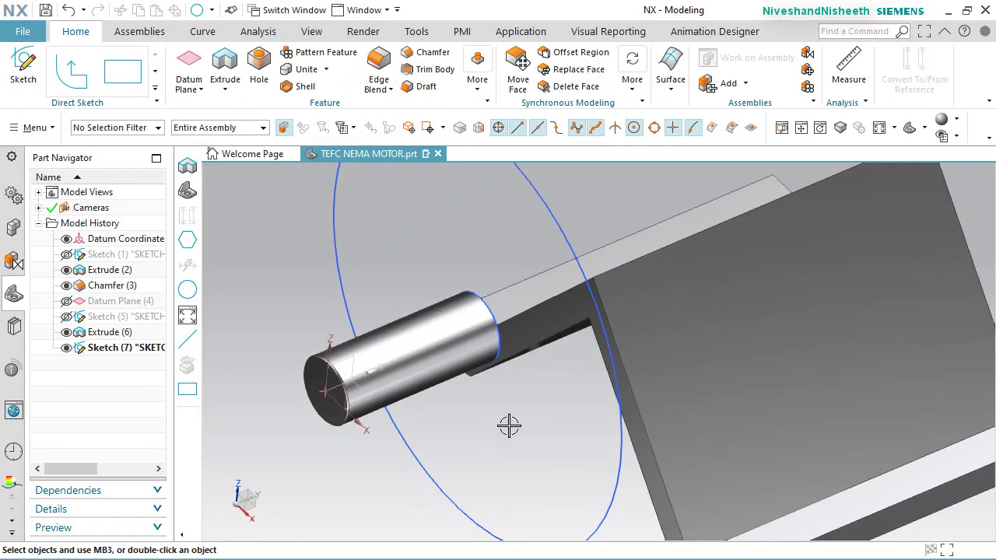
# Step: Extrude the new circle sketch from 0 to 31.93 in over the legs, with the Boolean set to Unite with the small cylinder
pyautogui.scroll(-3, 509, 425)
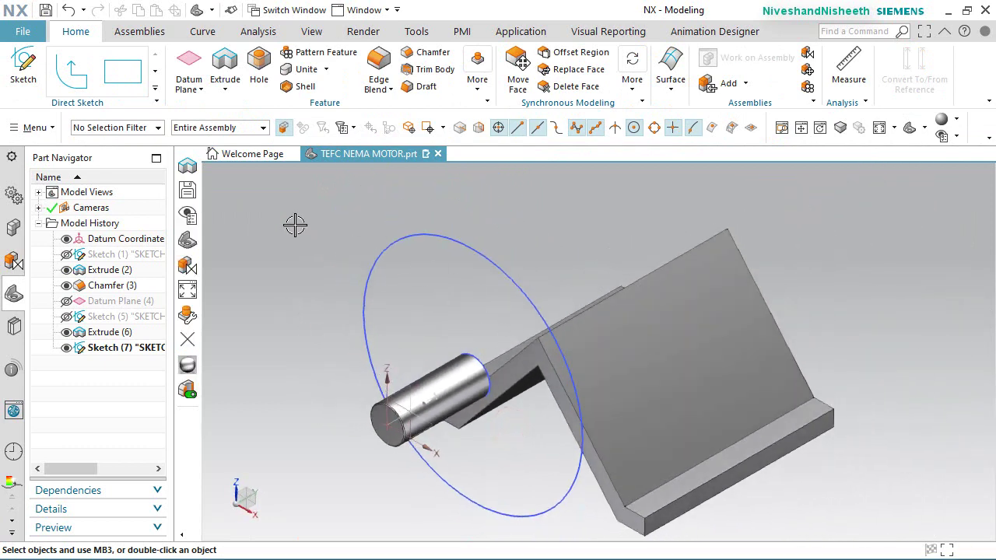
pyautogui.click(225, 64)
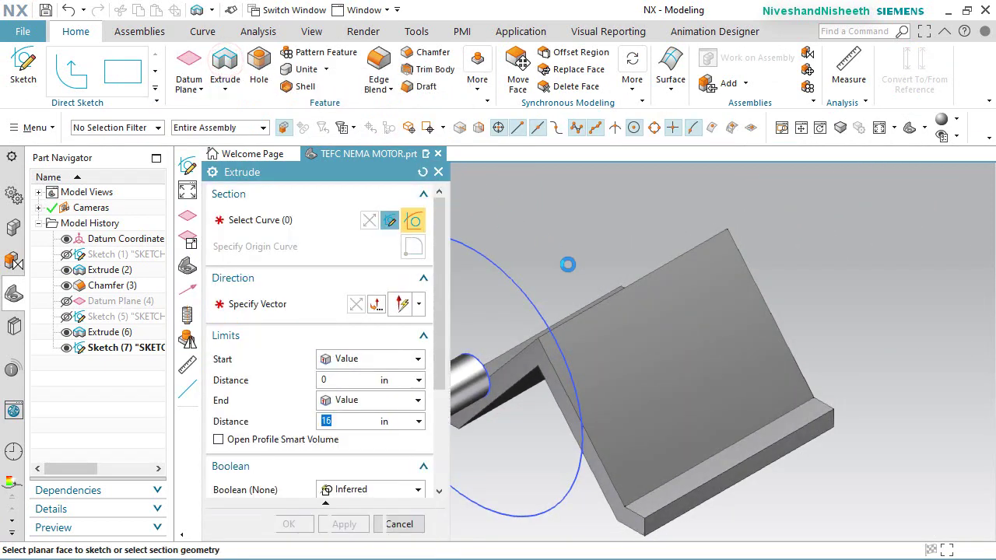
pyautogui.scroll(-2, 855, 313)
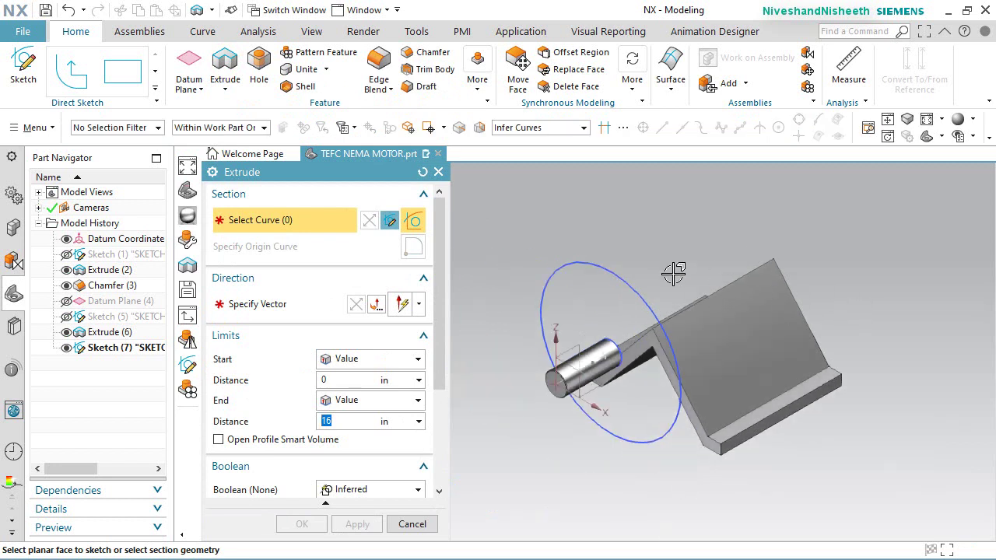
pyautogui.click(628, 280)
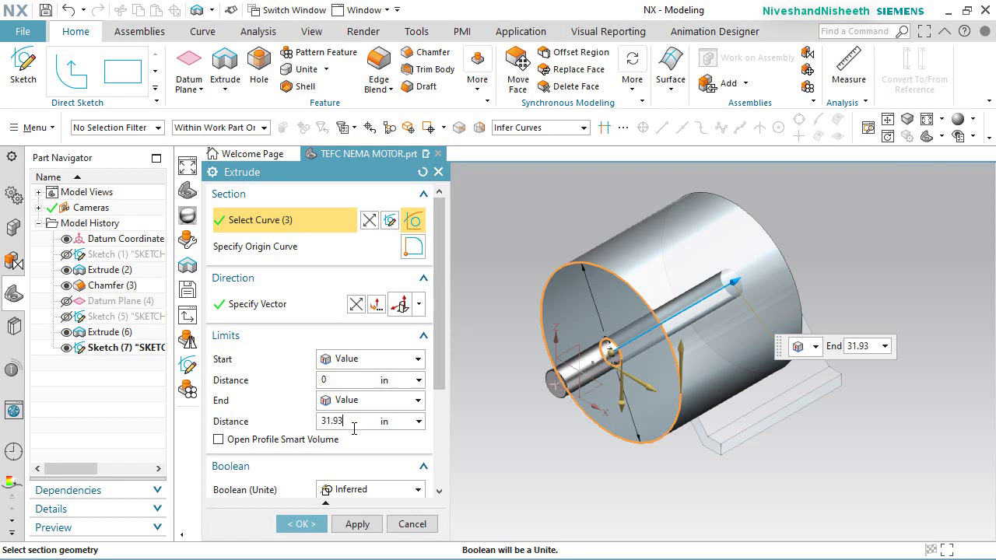
pyautogui.click(402, 493)
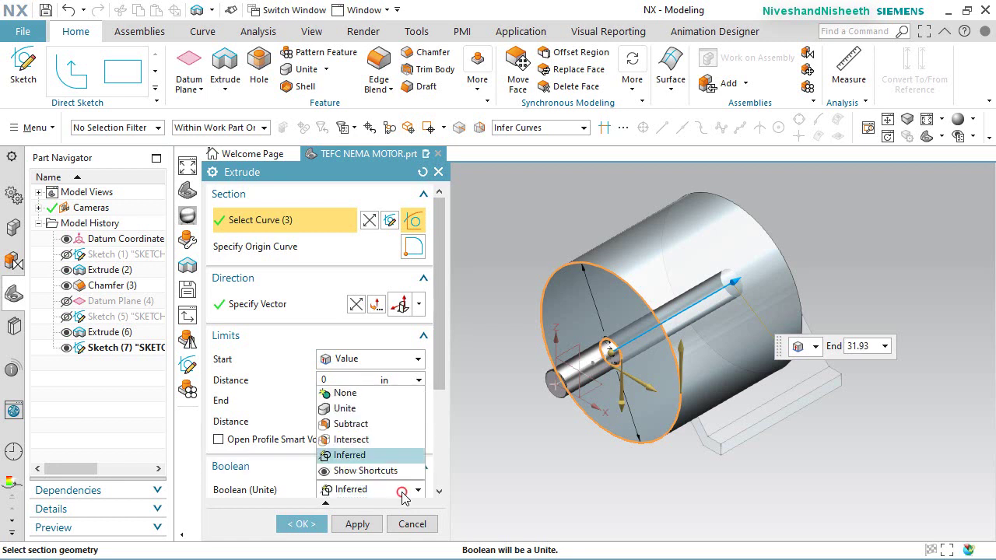
pyautogui.click(344, 409)
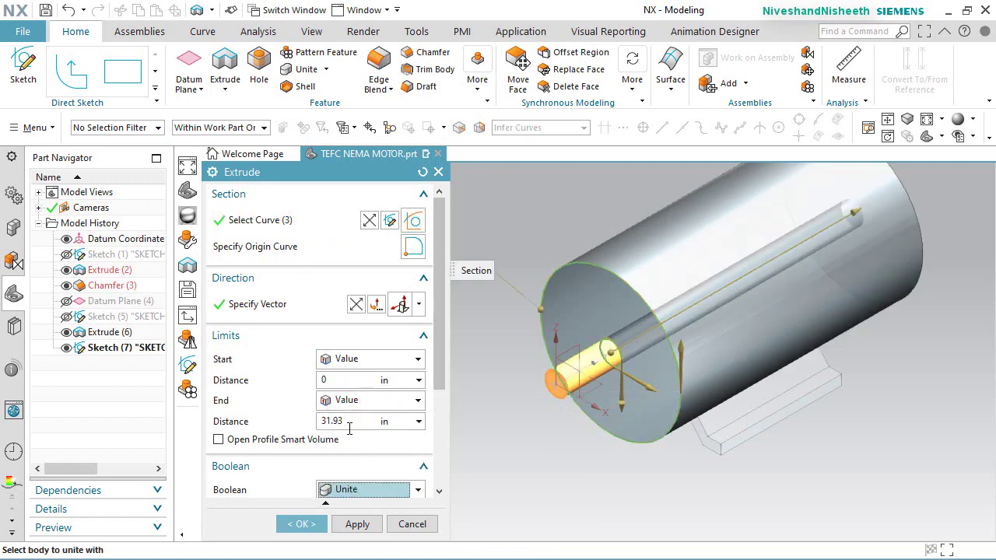
pyautogui.scroll(-3, 397, 459)
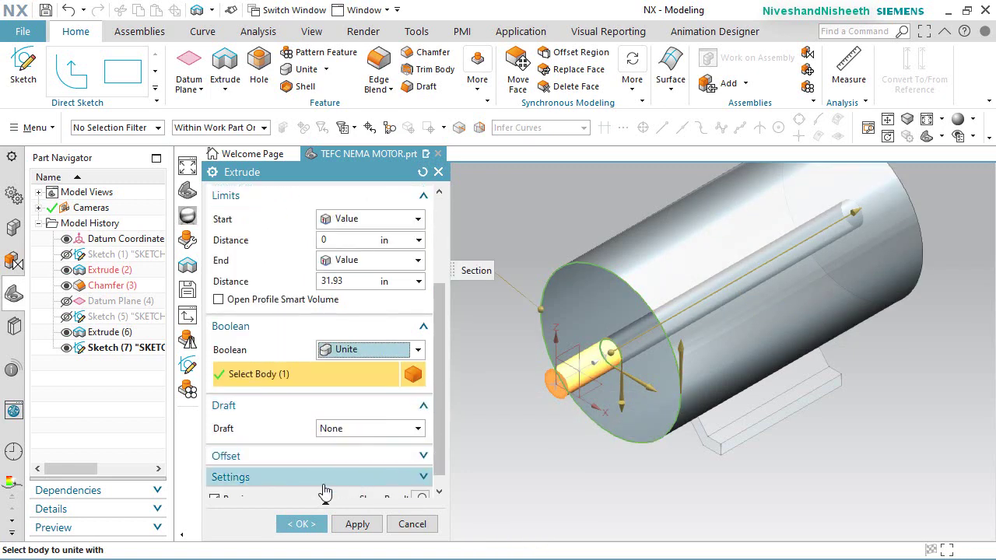
pyautogui.click(303, 524)
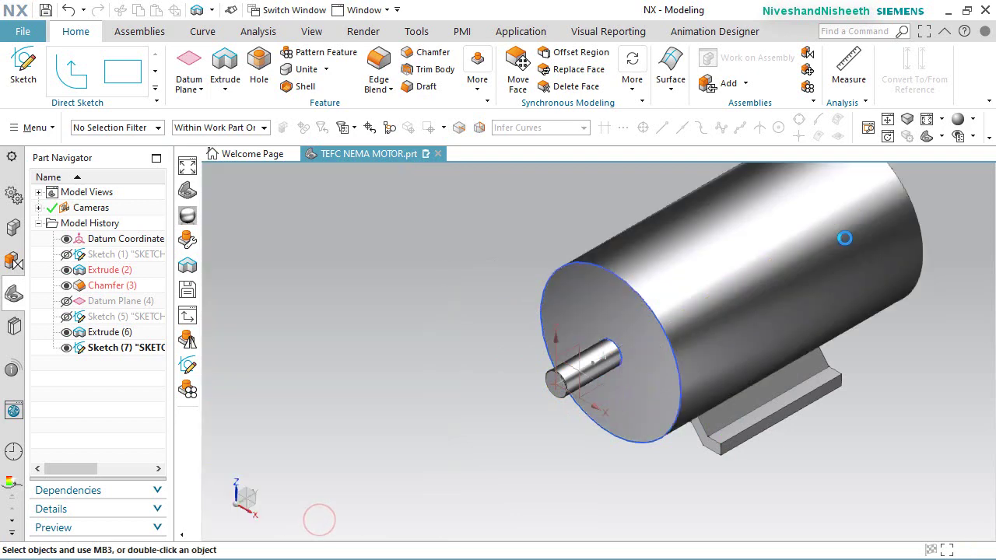
# Step: Hide the housing's circle sketch and fit the whole motor in the standard angled view
pyautogui.click(66, 348)
pyautogui.click(965, 392)
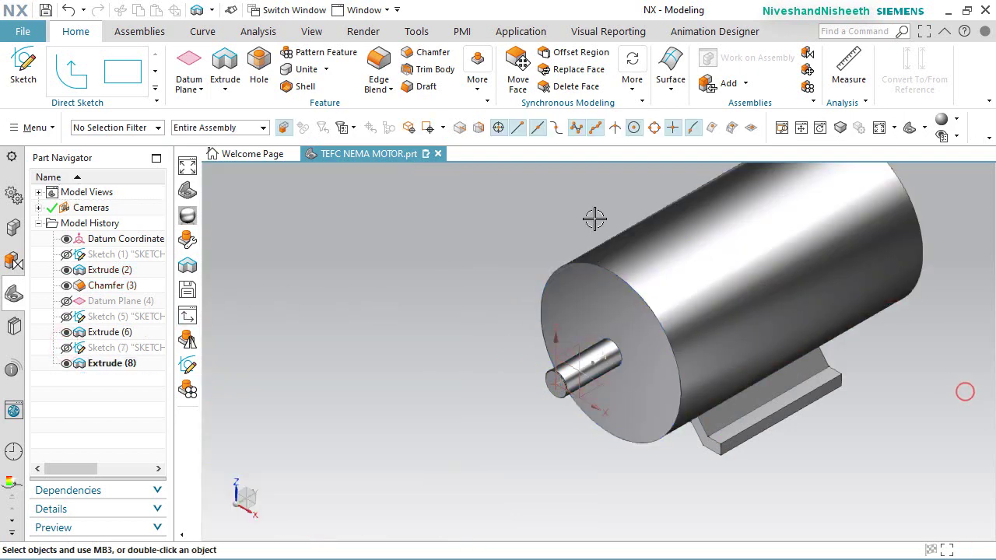
pyautogui.click(880, 129)
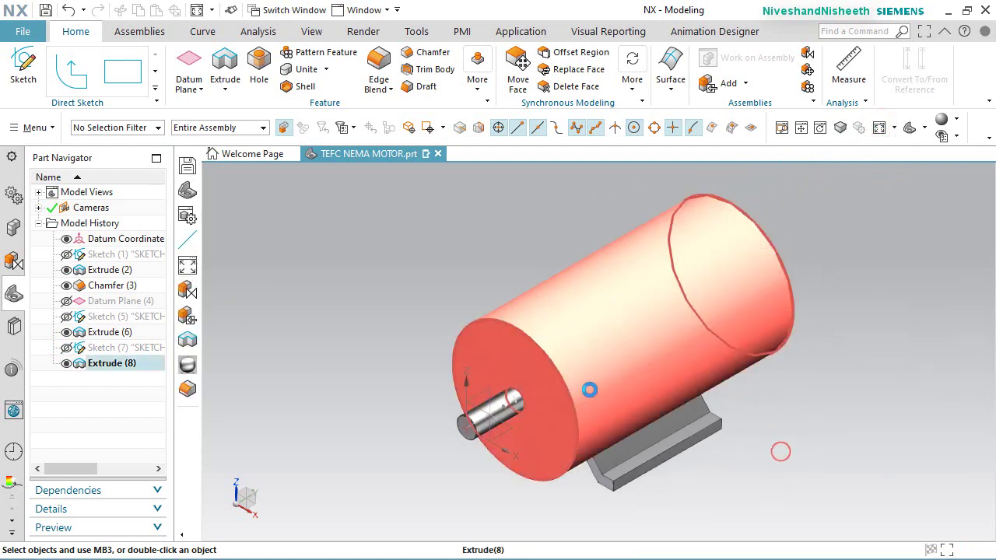
pyautogui.moveTo(589, 389); pyautogui.dragTo(602, 311, button='middle')
pyautogui.press('Home')
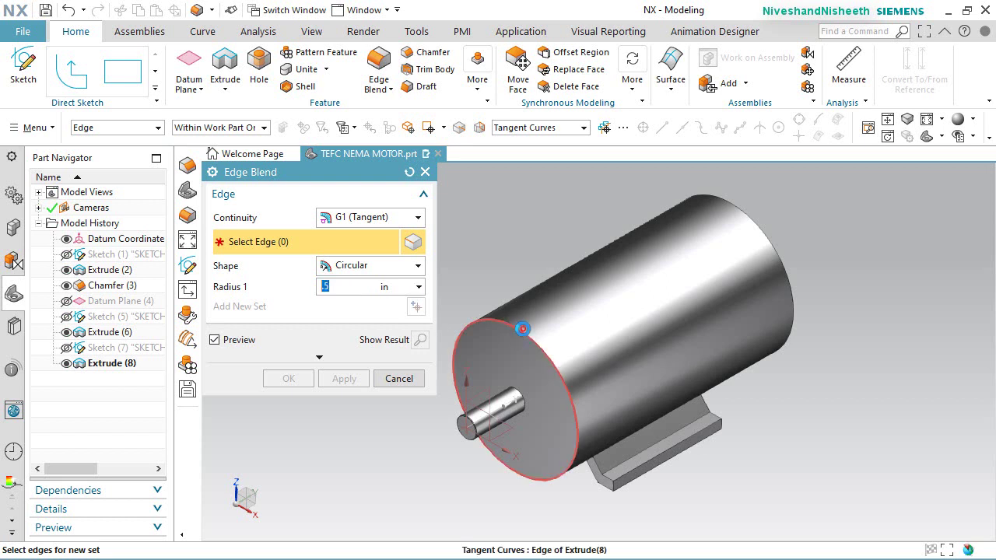
# Step: Round the front and rear outer circular edges of the motor housing with a 0.5 in circular, G1 tangent edge blend
pyautogui.click(521, 326)
pyautogui.click(743, 216)
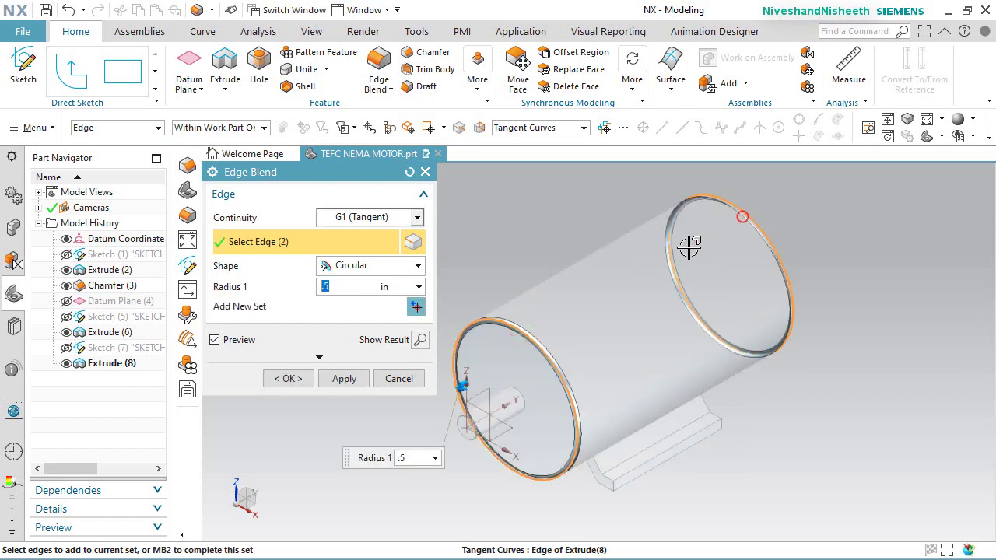
pyautogui.click(305, 379)
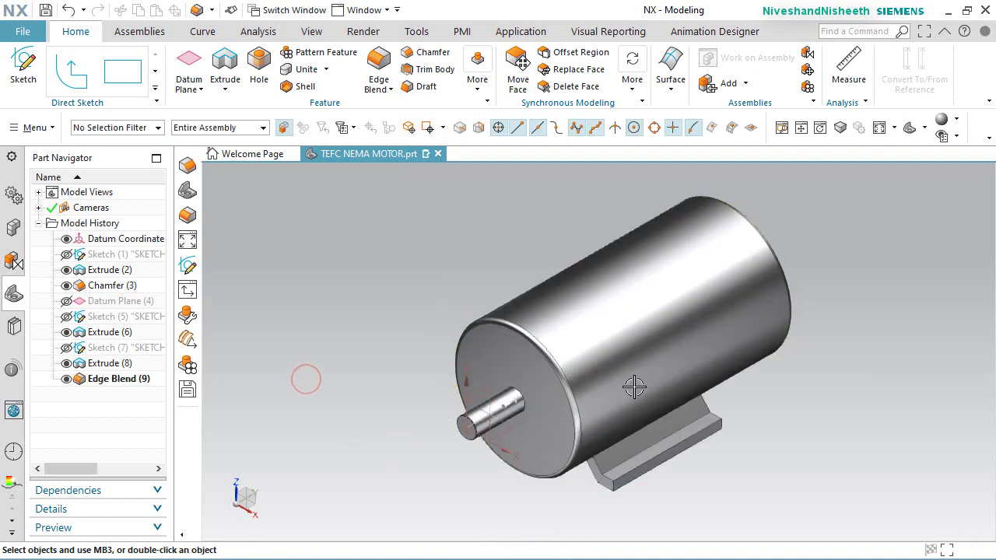
# Step: Save the motor part with the whole model in the standard angled view
pyautogui.moveTo(636, 382); pyautogui.dragTo(680, 364, button='middle')
pyautogui.press('Home')
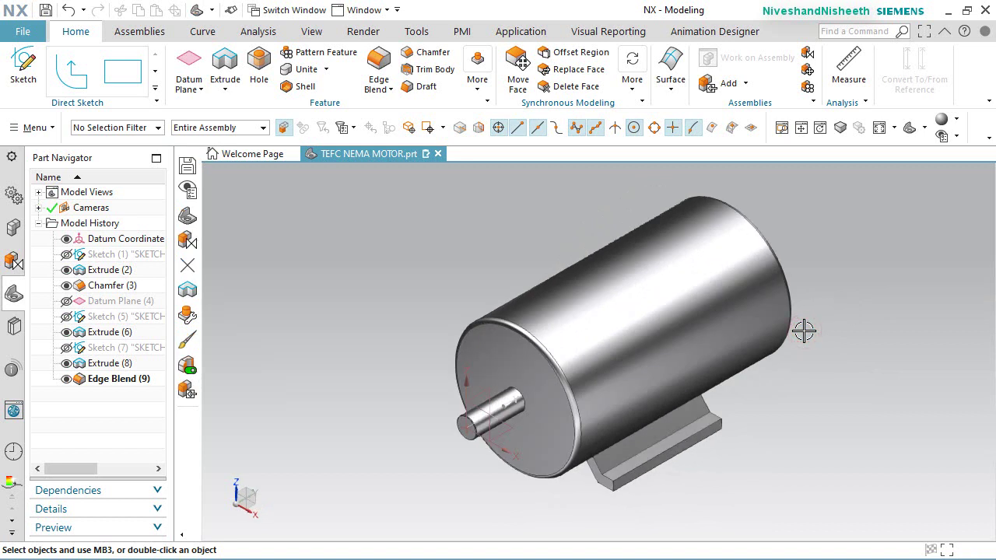
pyautogui.hotkey('ctrl', 's')
pyautogui.moveTo(871, 443); pyautogui.dragTo(892, 465, button='middle')
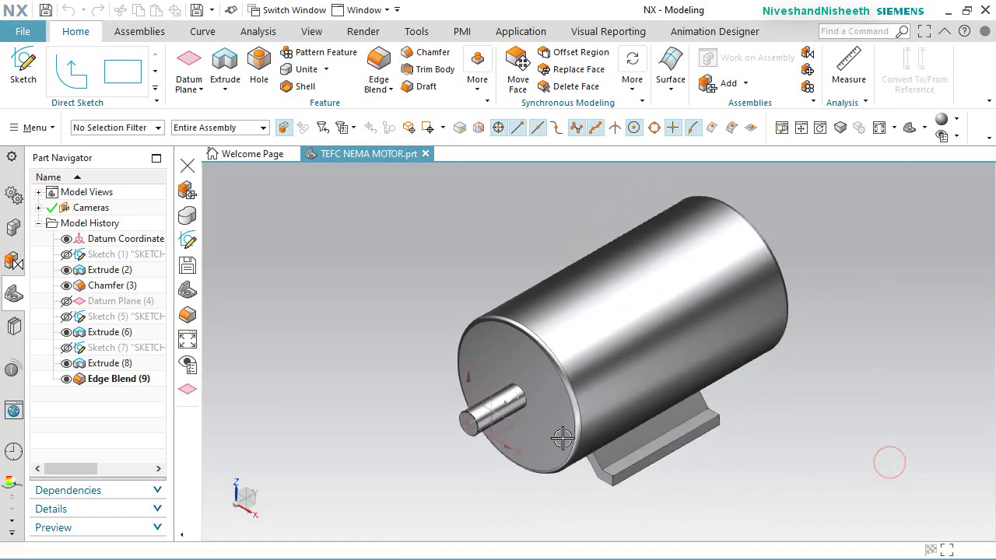
# Step: Limit selection to solid bodies and check the housing and the legs as separate bodies from below
pyautogui.click(156, 128)
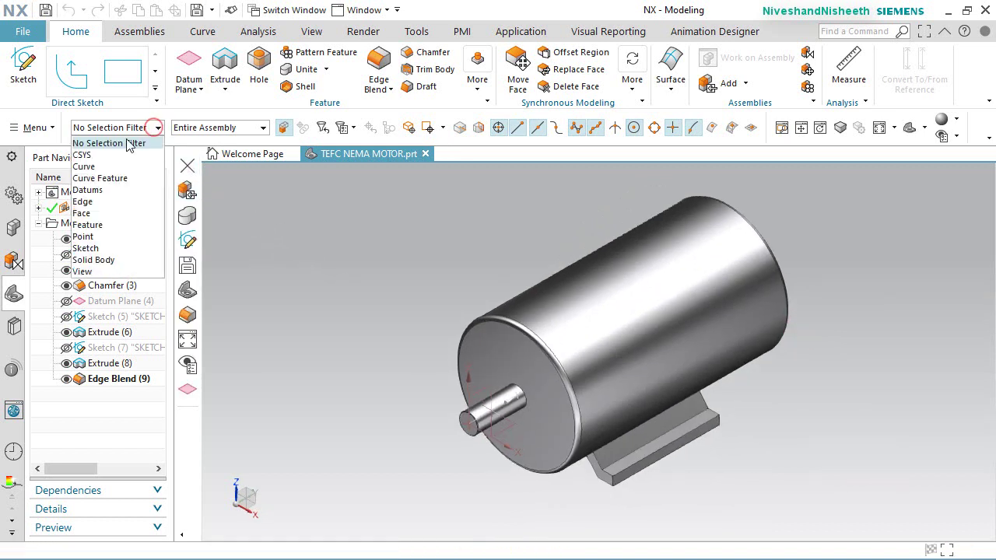
pyautogui.click(113, 260)
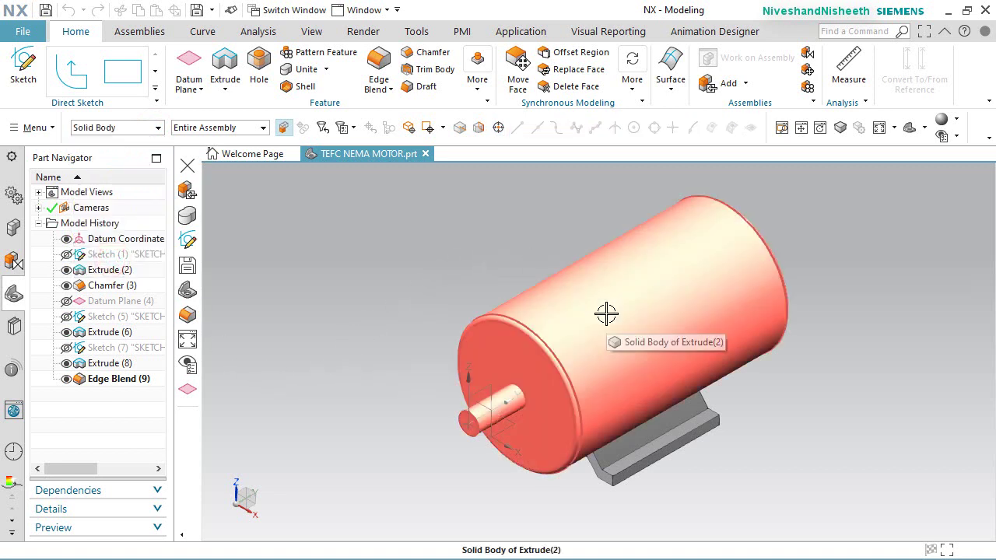
pyautogui.moveTo(460, 518); pyautogui.dragTo(610, 448, button='middle')
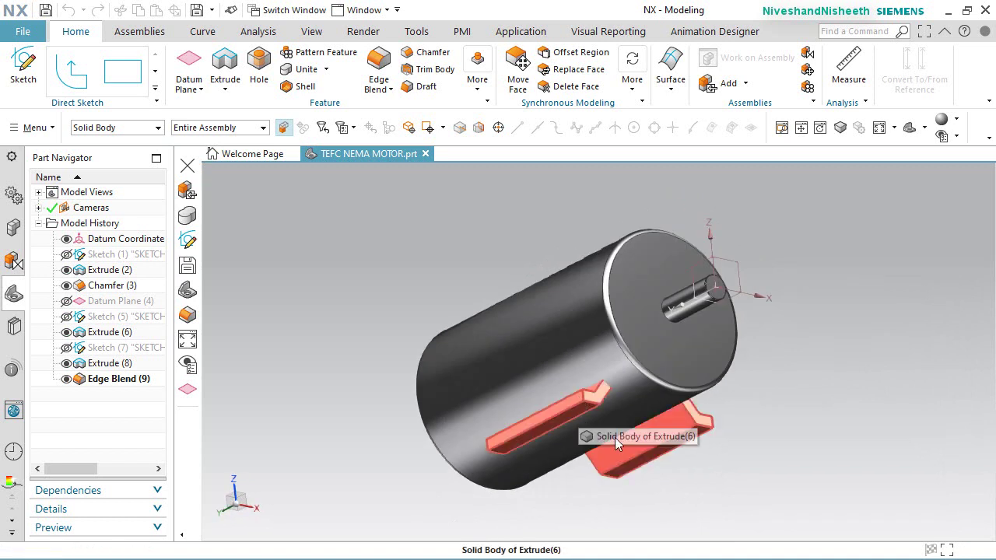
pyautogui.moveTo(787, 399); pyautogui.dragTo(201, 186, button='middle')
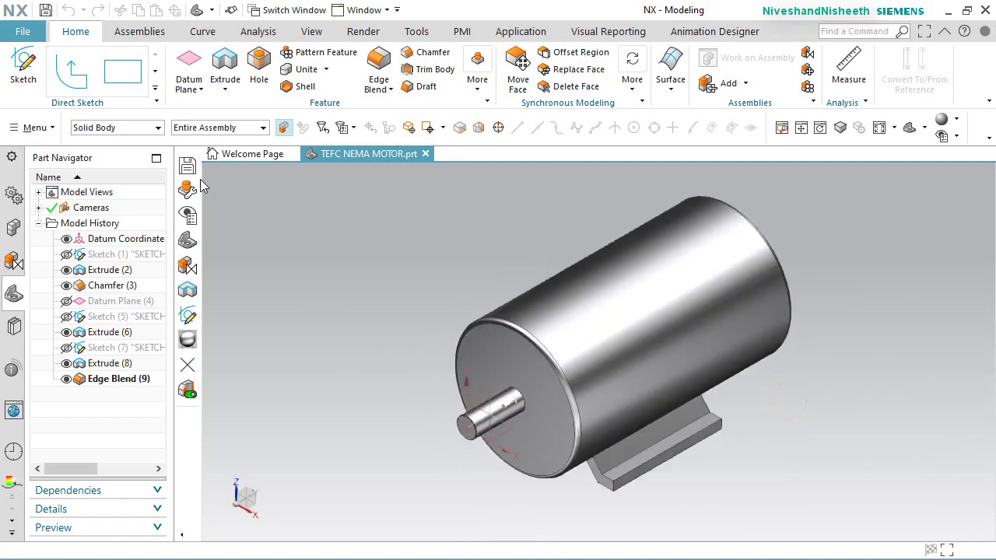
# Step: Unite the legs with the motor housing, using the housing as the target body and the legs as the tool
pyautogui.click(303, 69)
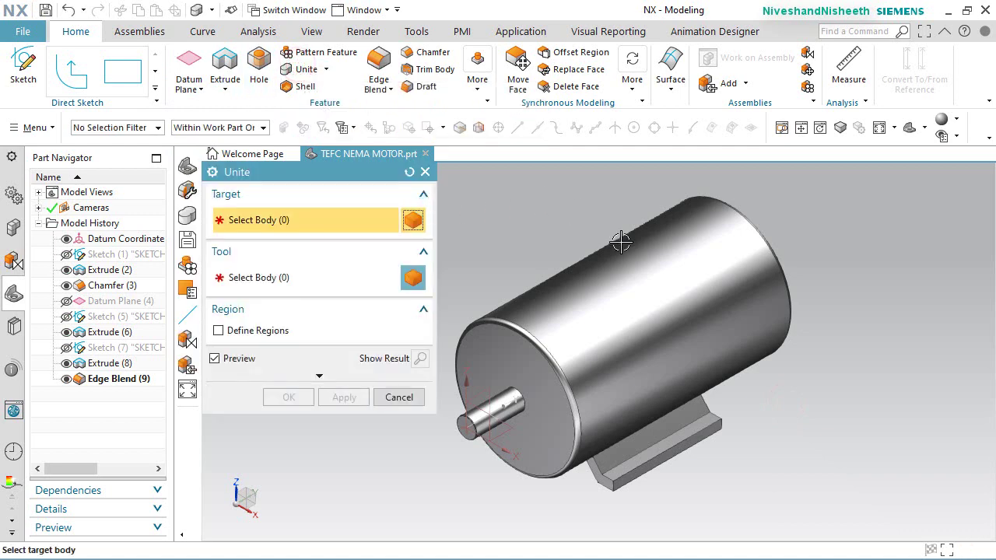
pyautogui.click(643, 271)
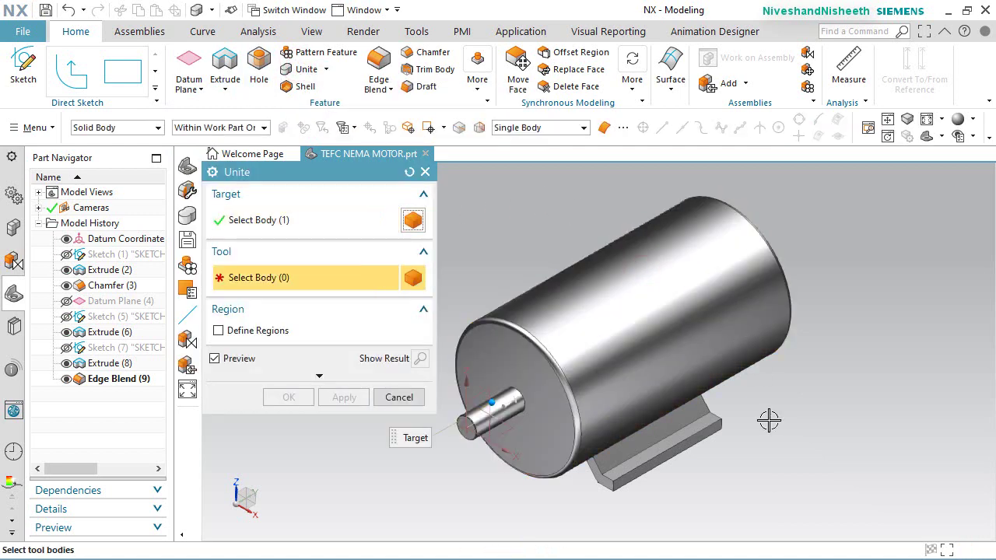
pyautogui.moveTo(769, 420); pyautogui.dragTo(768, 344, button='middle')
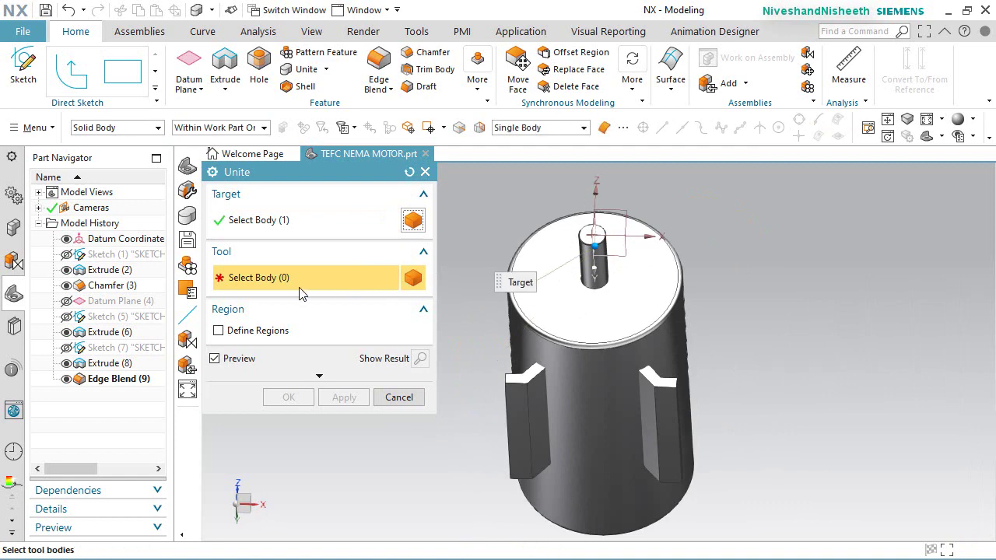
pyautogui.click(531, 419)
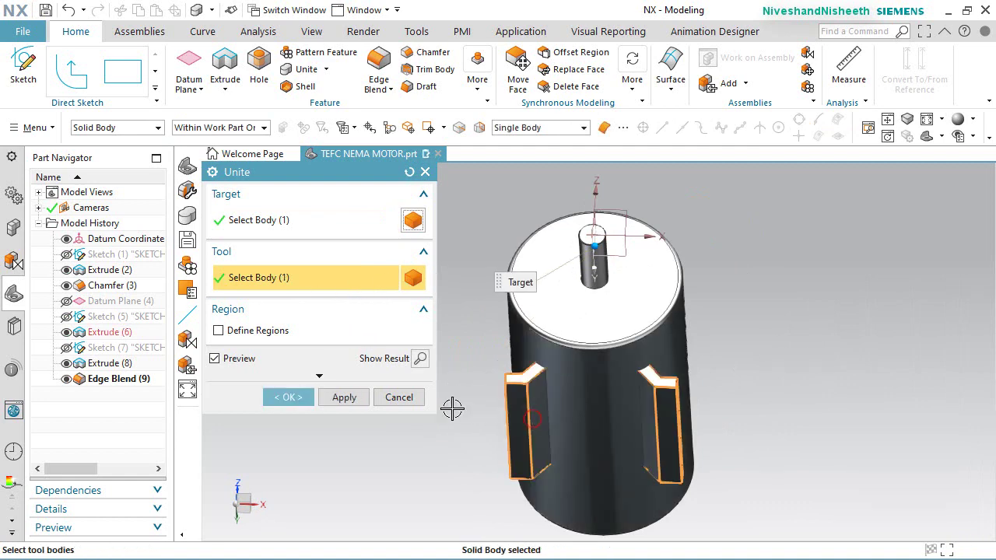
pyautogui.click(289, 397)
pyautogui.moveTo(748, 347); pyautogui.dragTo(536, 291, button='middle')
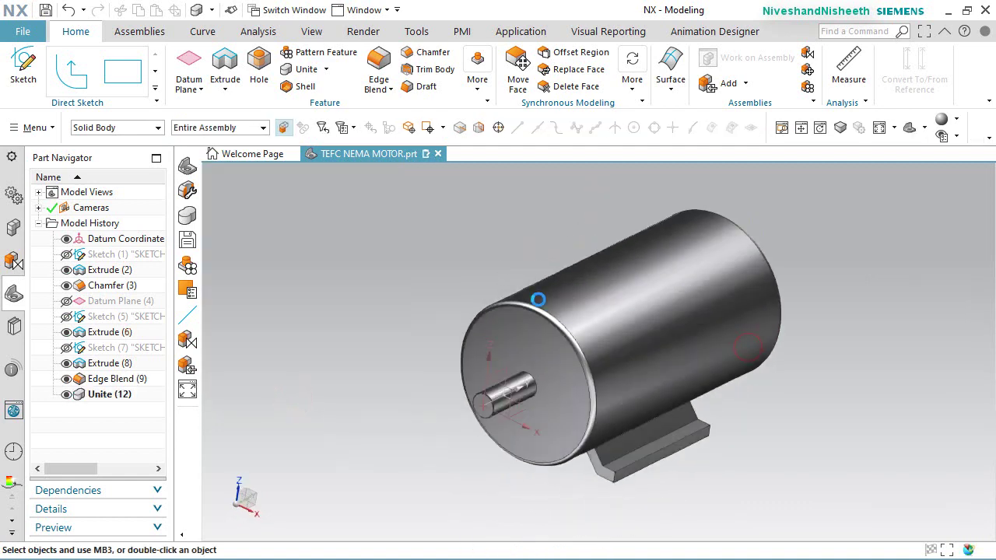
# Step: Check the united motor body and its Unite feature by selecting each, and clear the selection
pyautogui.click(593, 353)
pyautogui.moveTo(581, 396); pyautogui.dragTo(584, 360, button='middle')
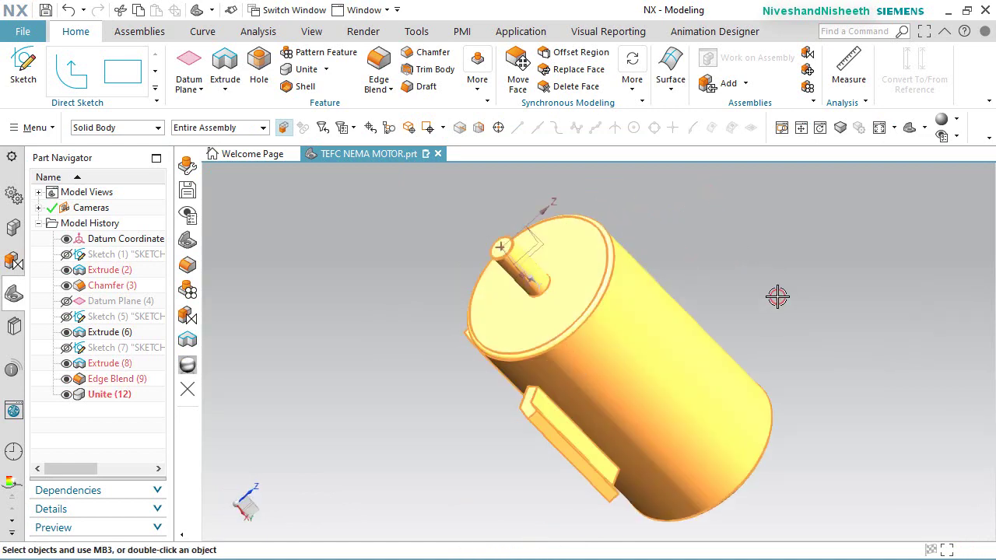
pyautogui.click(777, 297)
pyautogui.moveTo(778, 297); pyautogui.dragTo(478, 307, button='middle')
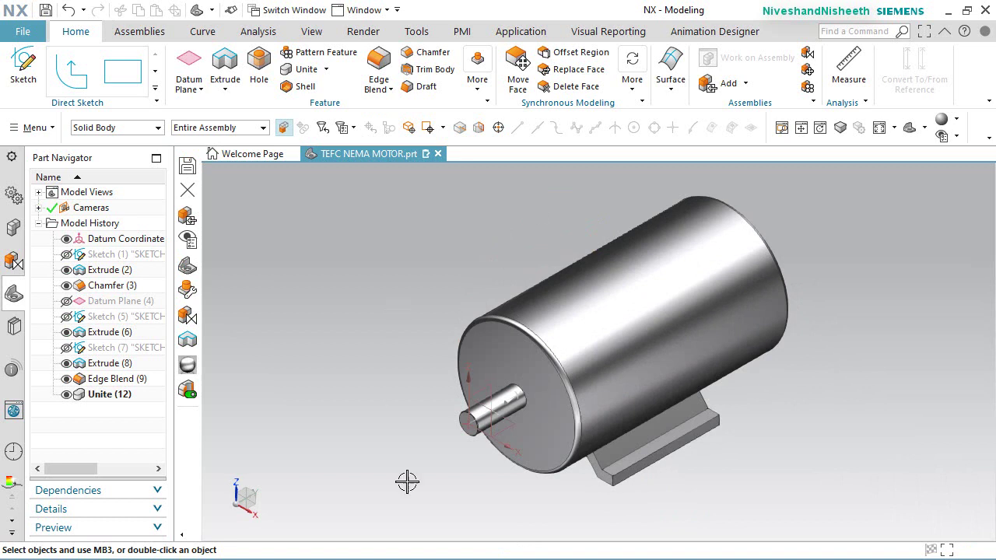
pyautogui.click(109, 395)
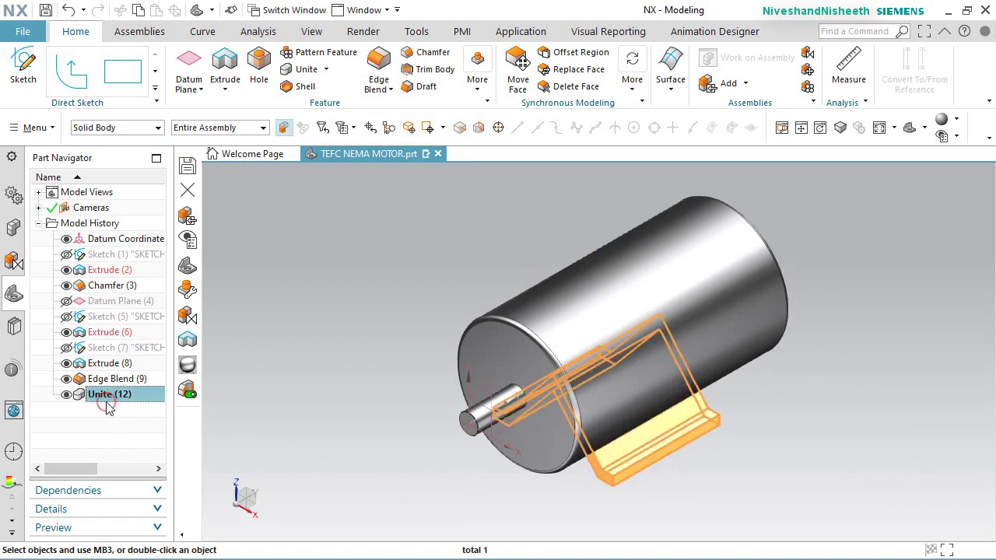
pyautogui.press('Escape')
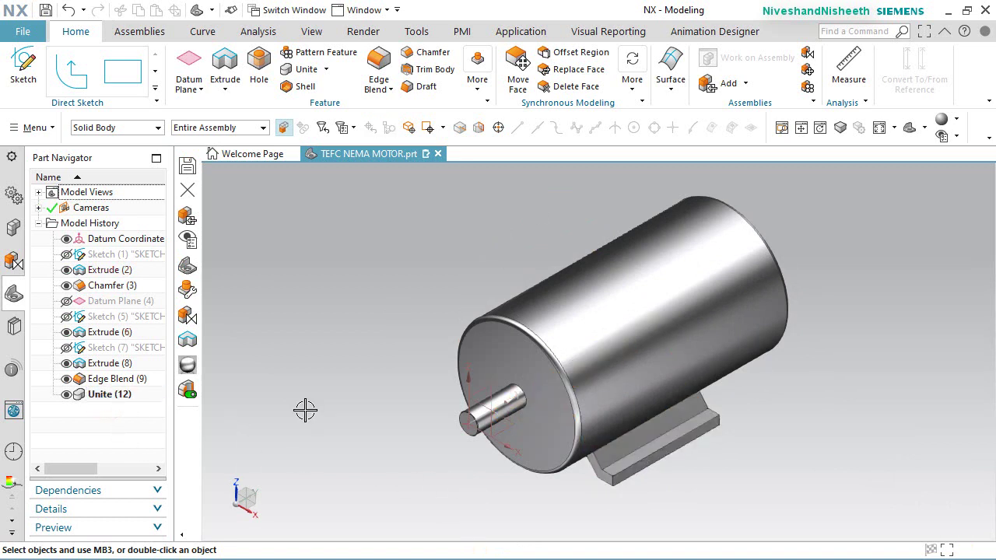
# Step: Reset the selection filter to No Selection Filter and save the part
pyautogui.click(157, 127)
pyautogui.click(109, 143)
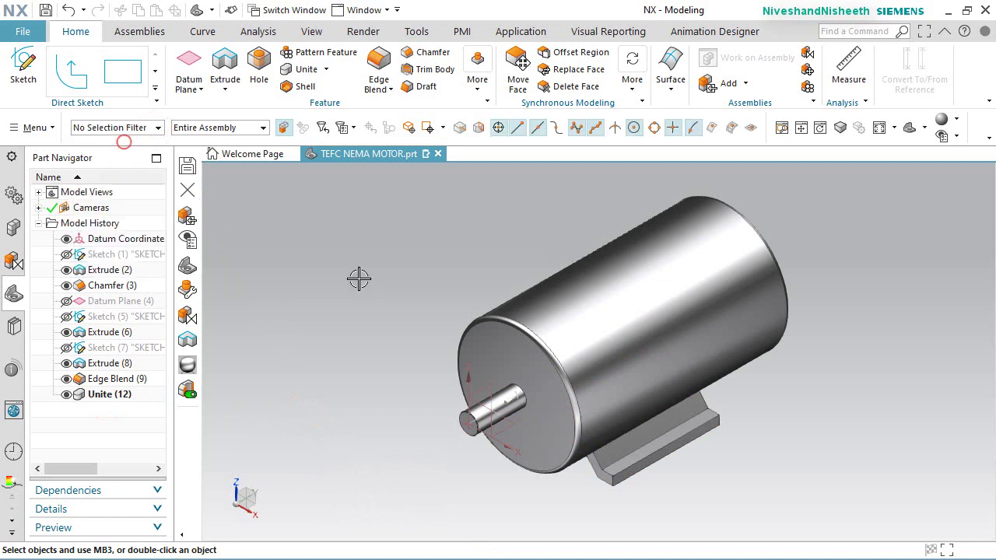
pyautogui.click(45, 10)
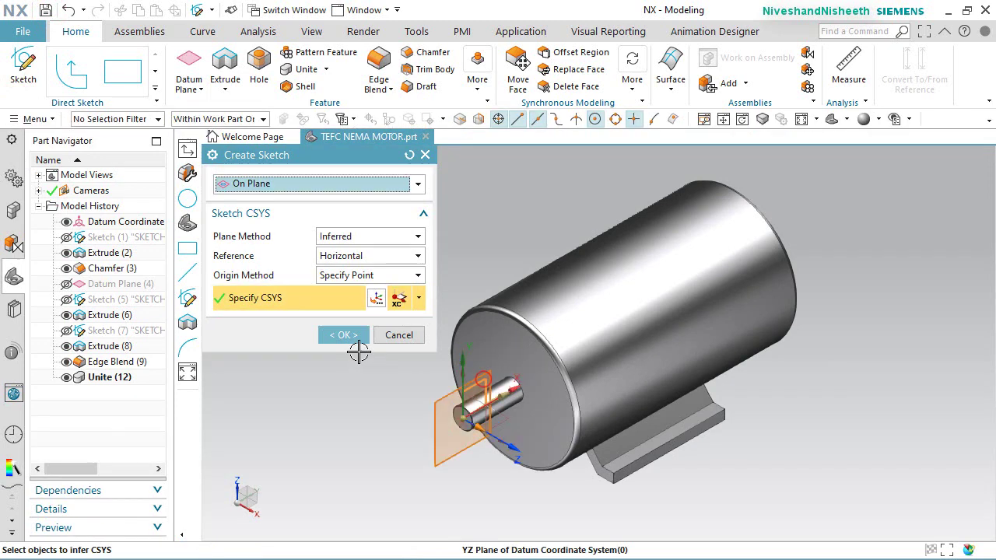
# Step: Start a sketch on the YZ plane and create an associative intersection curve from all faces of the motor body
pyautogui.click(351, 335)
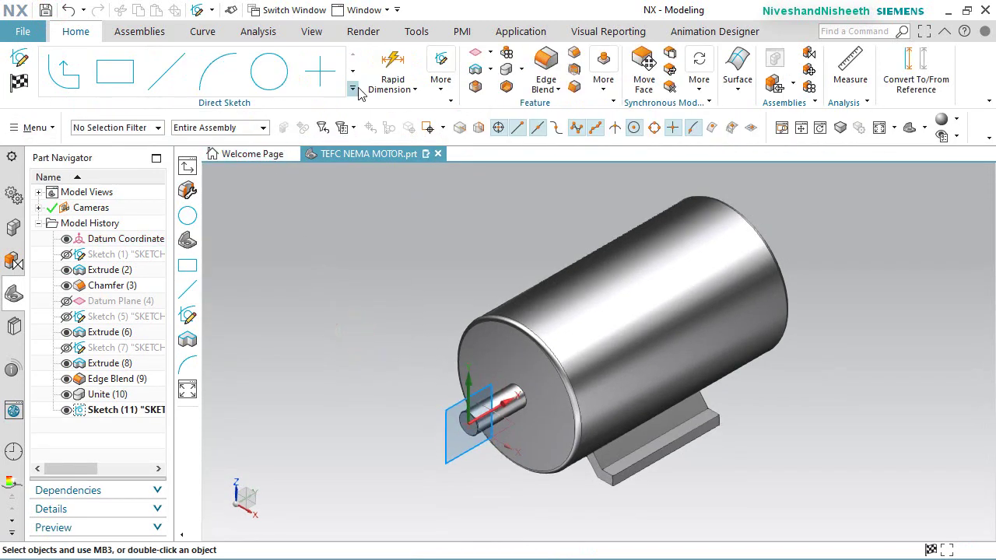
pyautogui.click(352, 89)
pyautogui.click(168, 326)
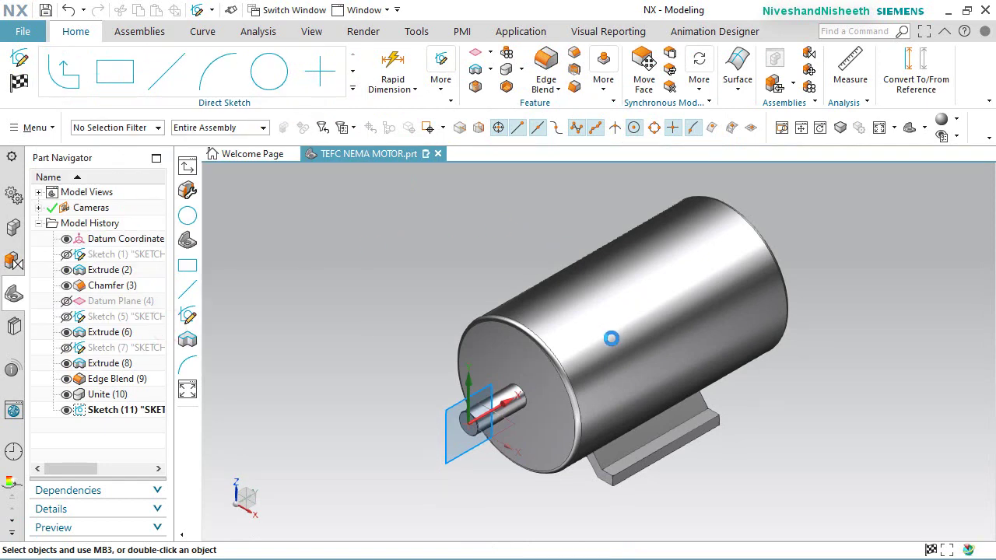
pyautogui.click(624, 328)
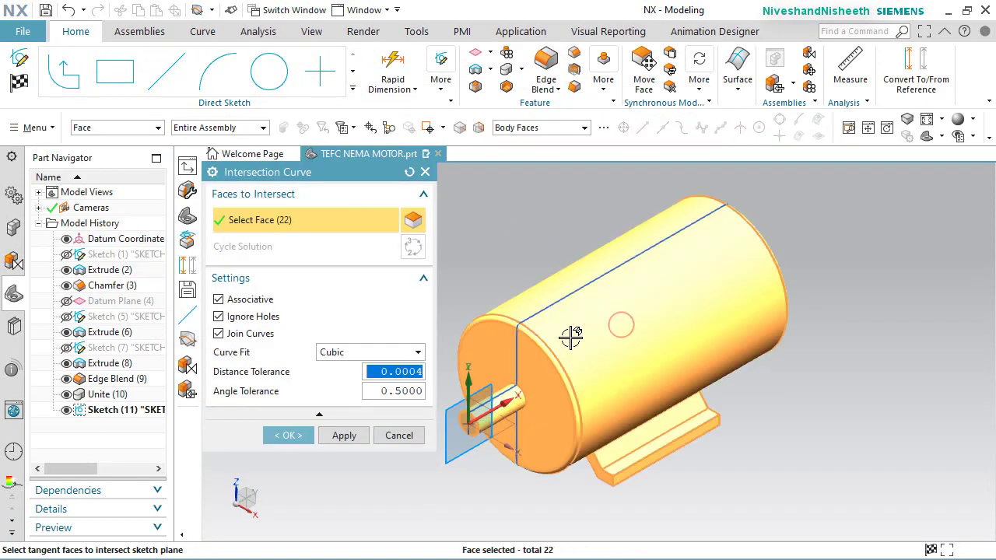
pyautogui.click(288, 435)
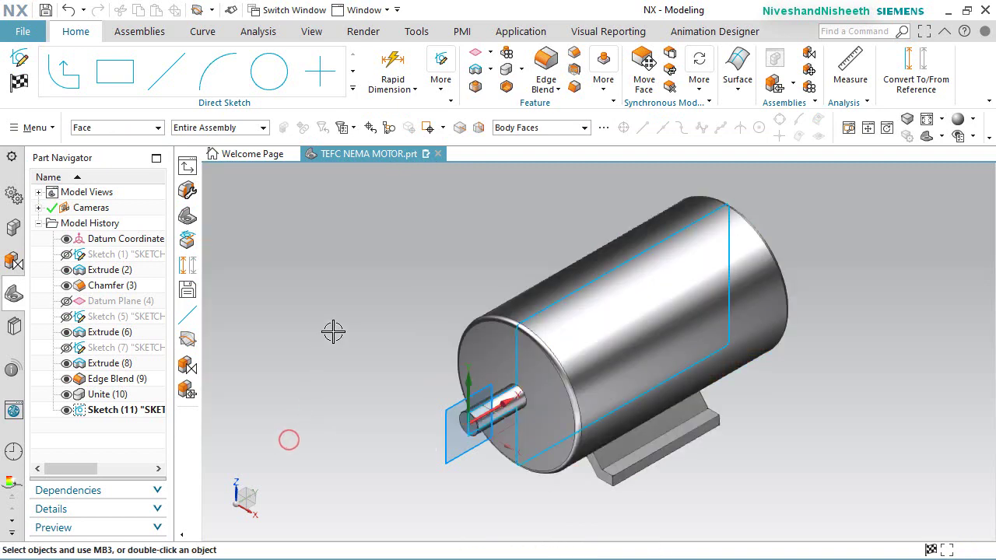
# Step: Section the motor view with one plane normal to X and look squarely at the sketch plane
pyautogui.click(303, 31)
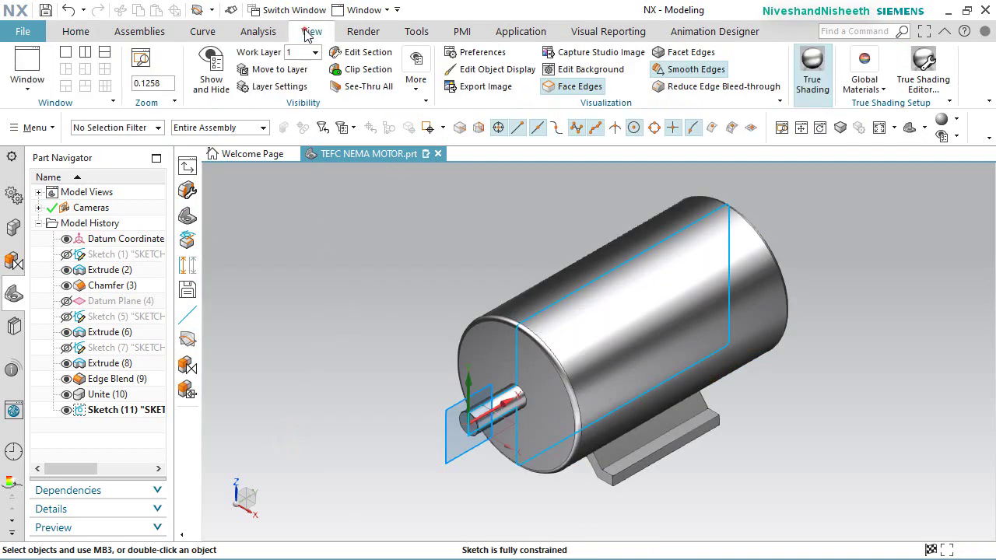
pyautogui.click(339, 49)
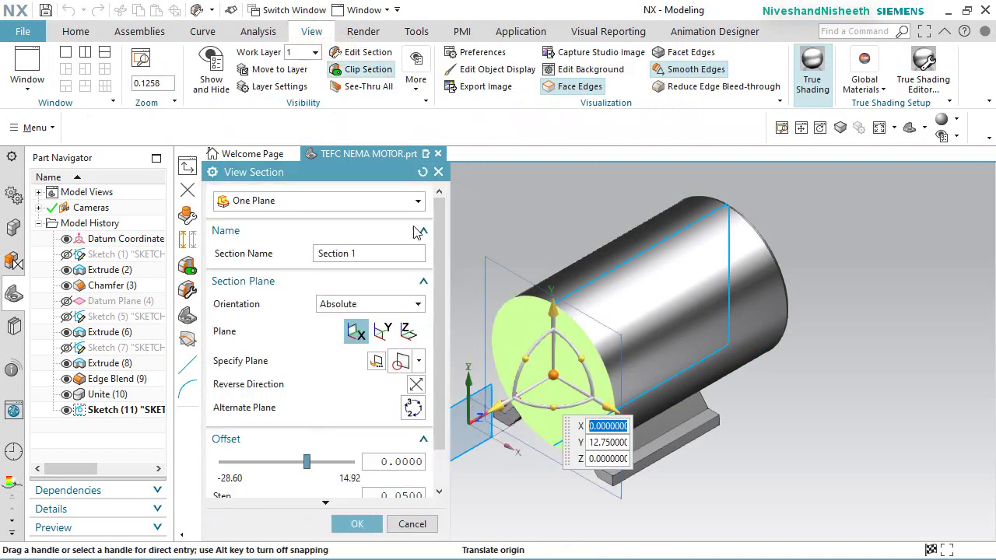
pyautogui.click(356, 314)
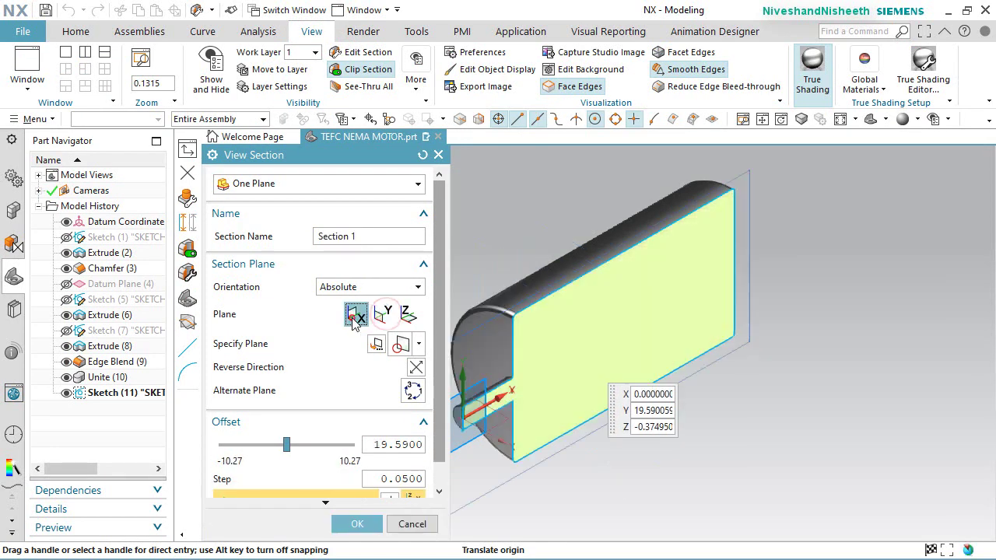
pyautogui.click(359, 525)
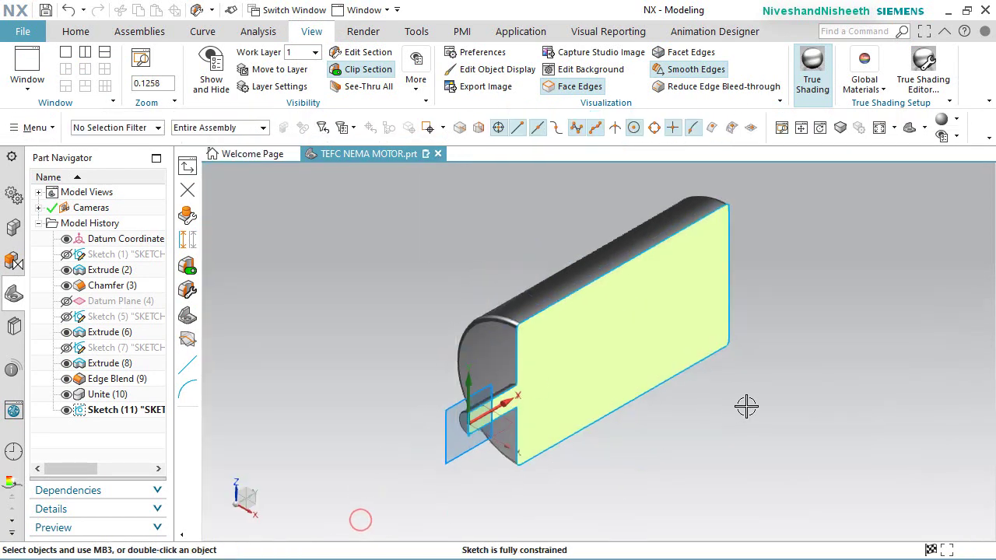
pyautogui.moveTo(745, 405); pyautogui.dragTo(865, 310, button='middle')
pyautogui.moveTo(865, 311); pyautogui.dragTo(842, 312, button='right')
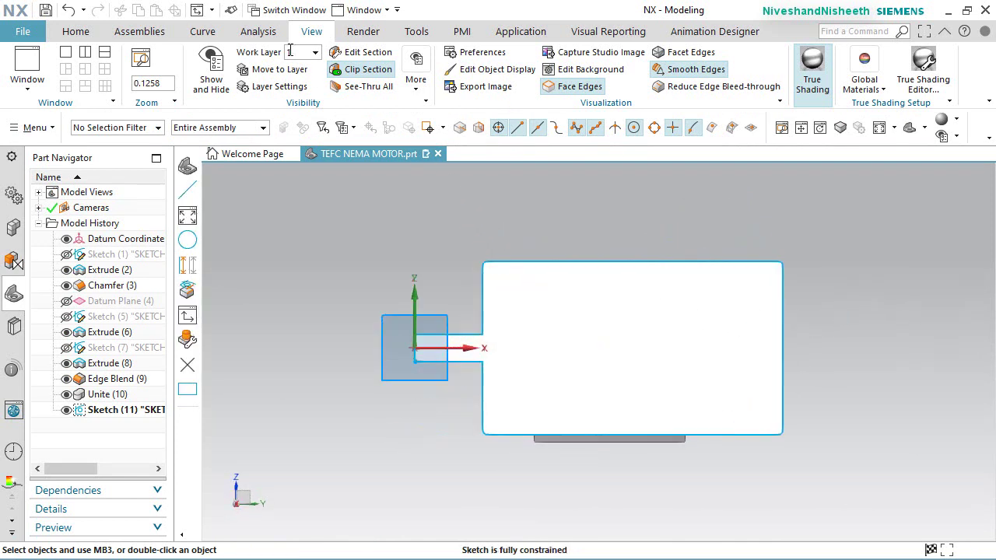
# Step: Convert the intersection curve outlining the motor into a reference curve
pyautogui.click(87, 29)
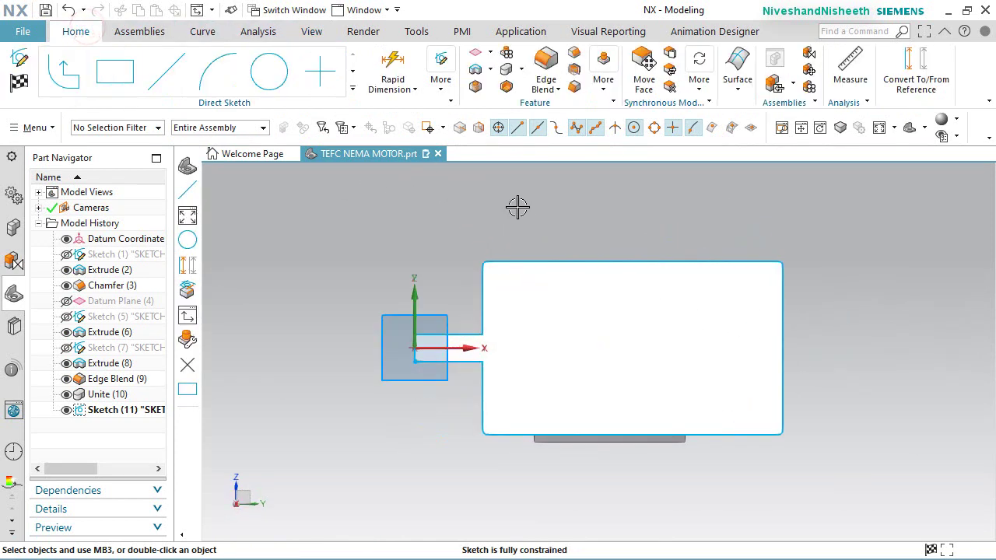
pyautogui.click(916, 74)
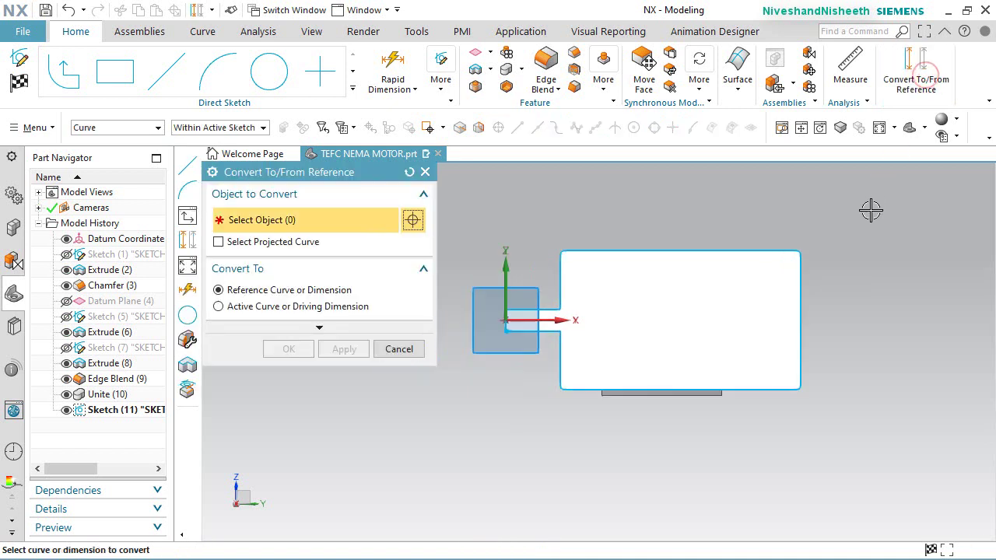
pyautogui.moveTo(469, 184); pyautogui.dragTo(732, 339)
pyautogui.moveTo(853, 468); pyautogui.dragTo(810, 461)
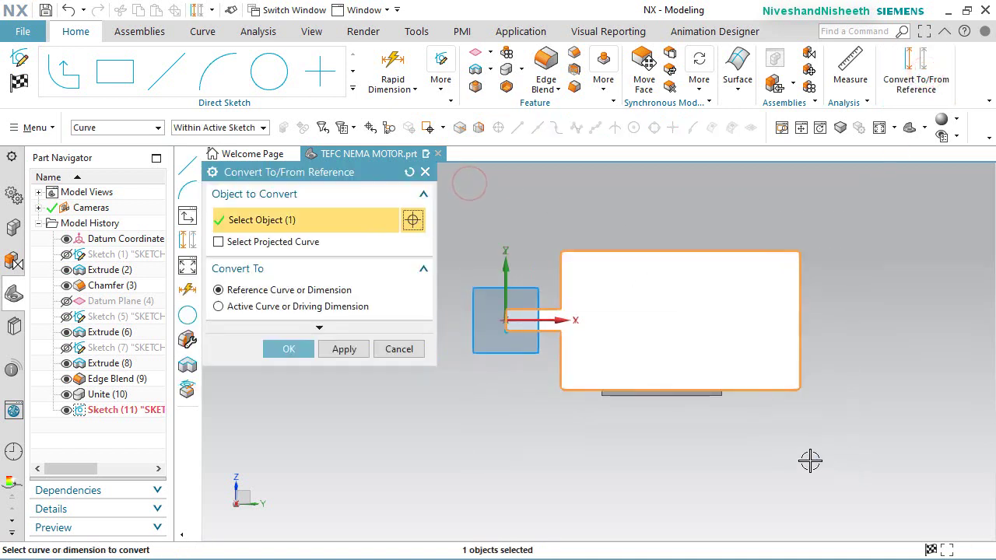
pyautogui.click(288, 349)
pyautogui.scroll(3, 770, 296)
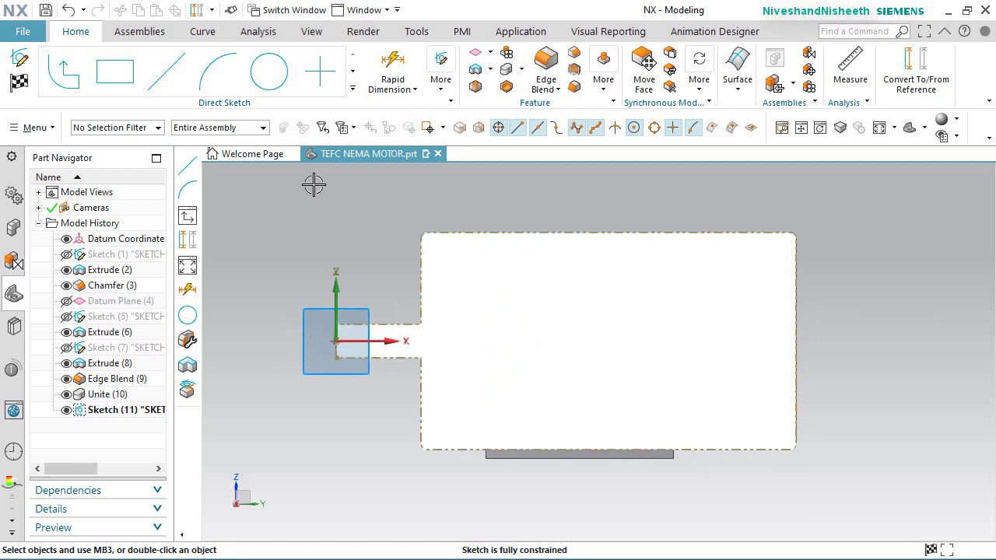
# Step: Sketch a rectangle about 20.5 by 13 in over the lower housing, starting on the shaft axis about 11 in from the origin
pyautogui.click(121, 74)
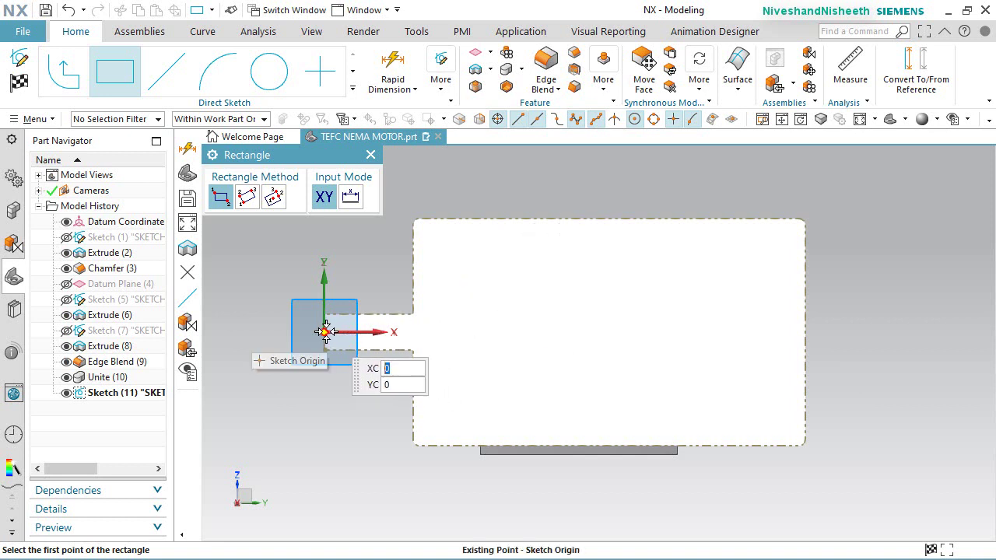
pyautogui.click(459, 331)
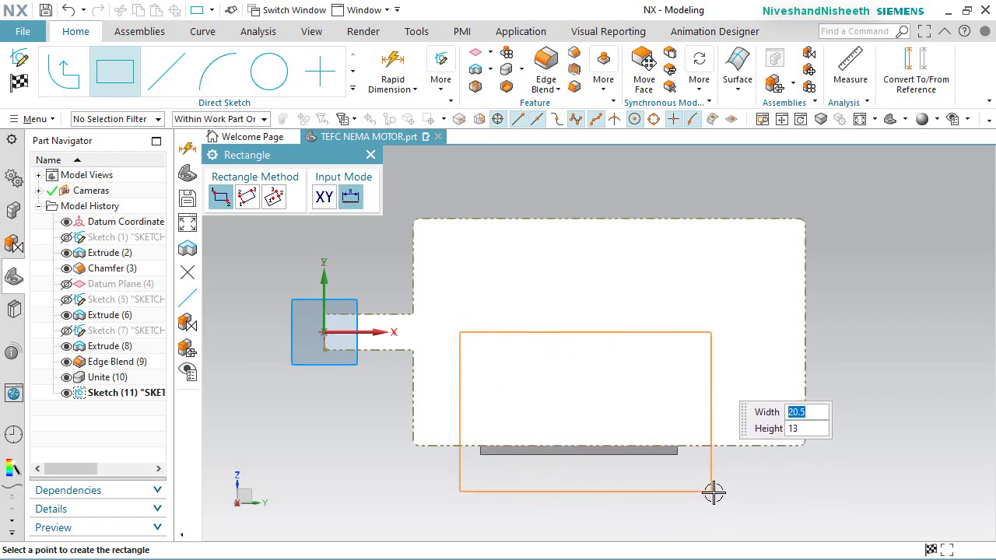
pyautogui.click(713, 492)
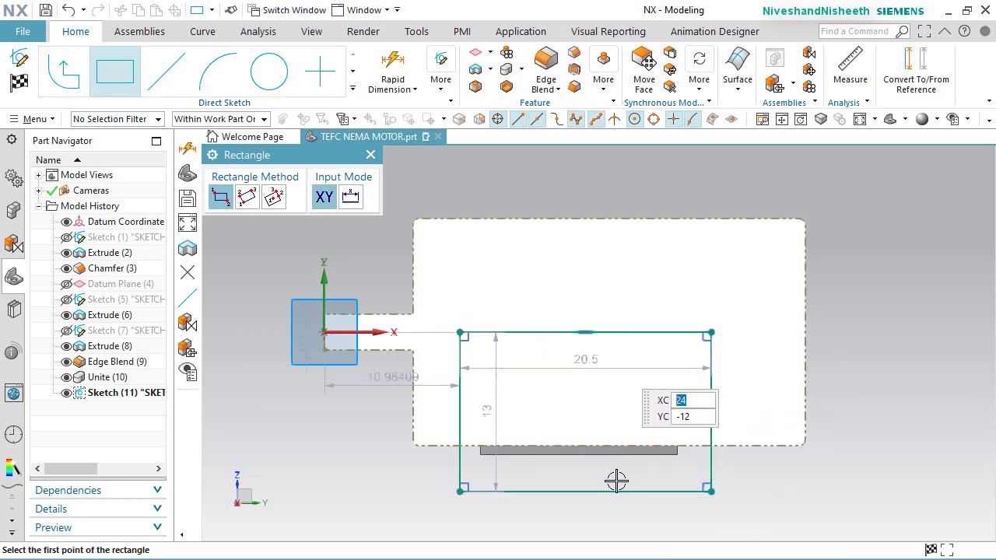
pyautogui.press('Escape')
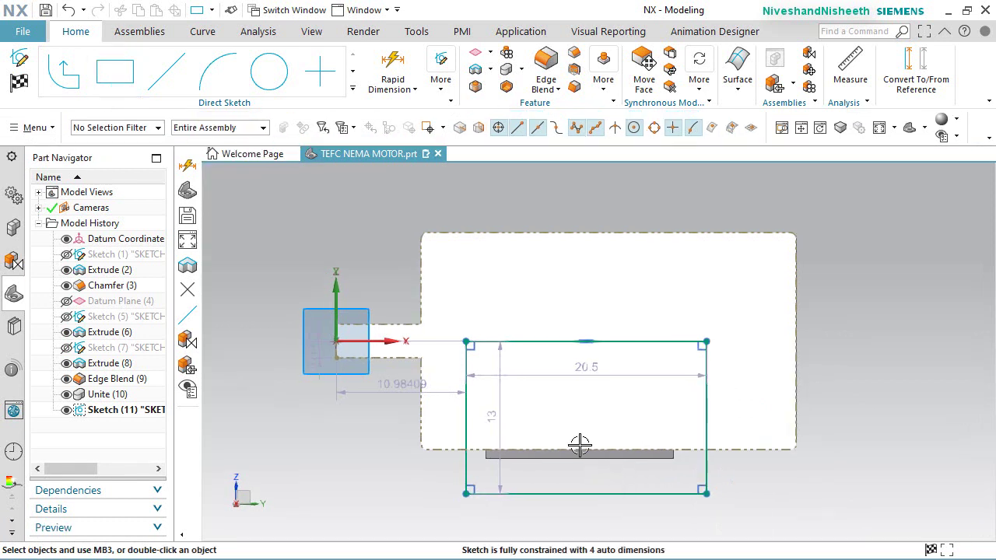
# Step: Align the rectangle's upper shaft-side corner horizontally with the sketch origin
pyautogui.click(467, 341)
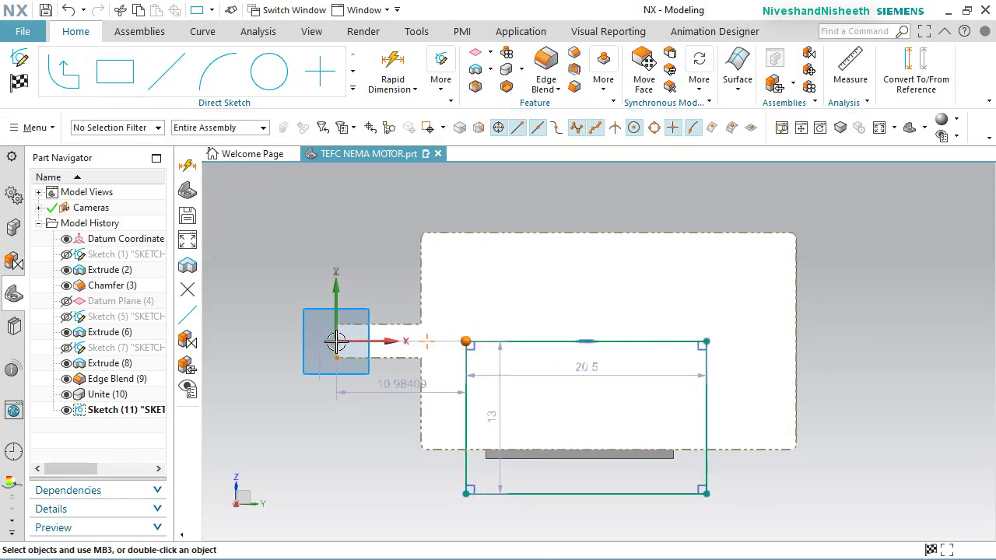
pyautogui.click(336, 340)
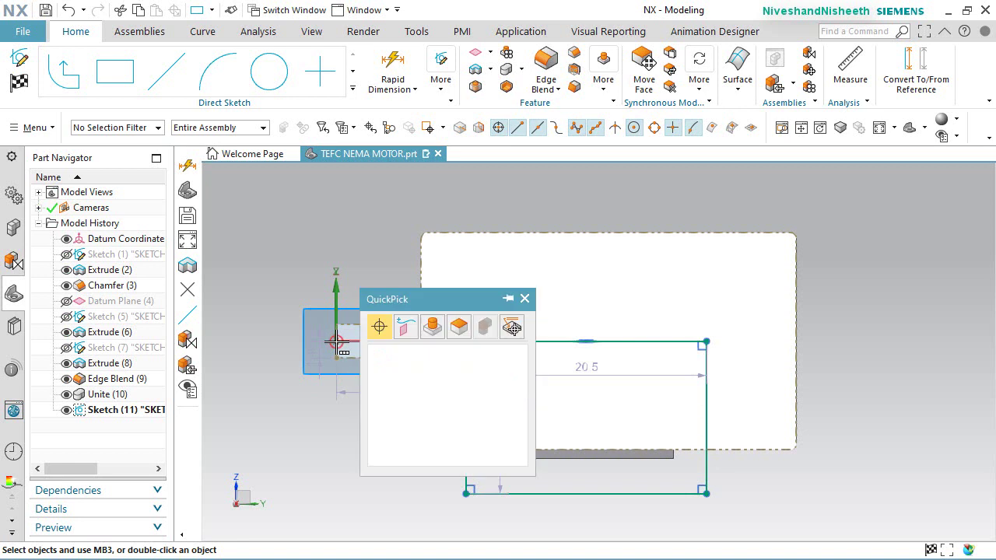
pyautogui.click(393, 354)
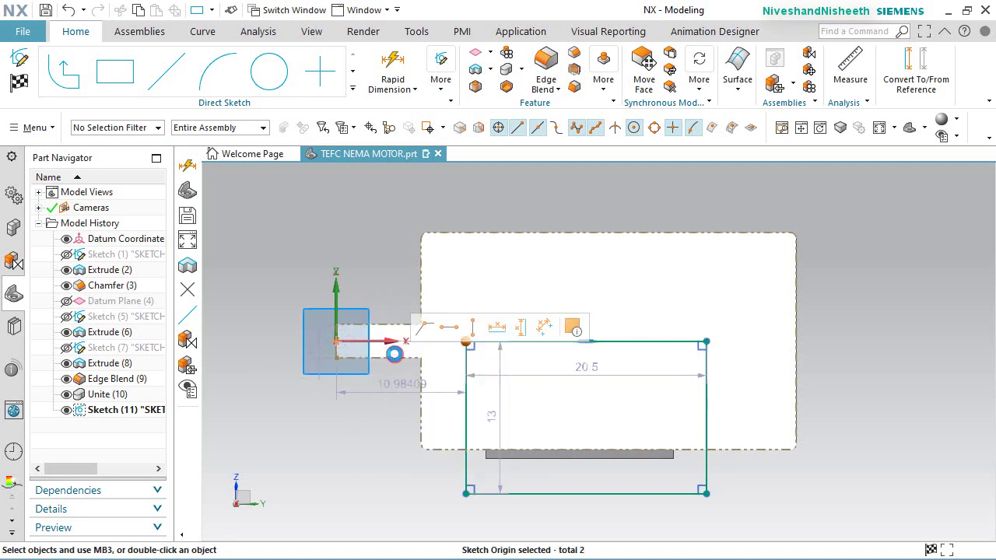
pyautogui.click(453, 330)
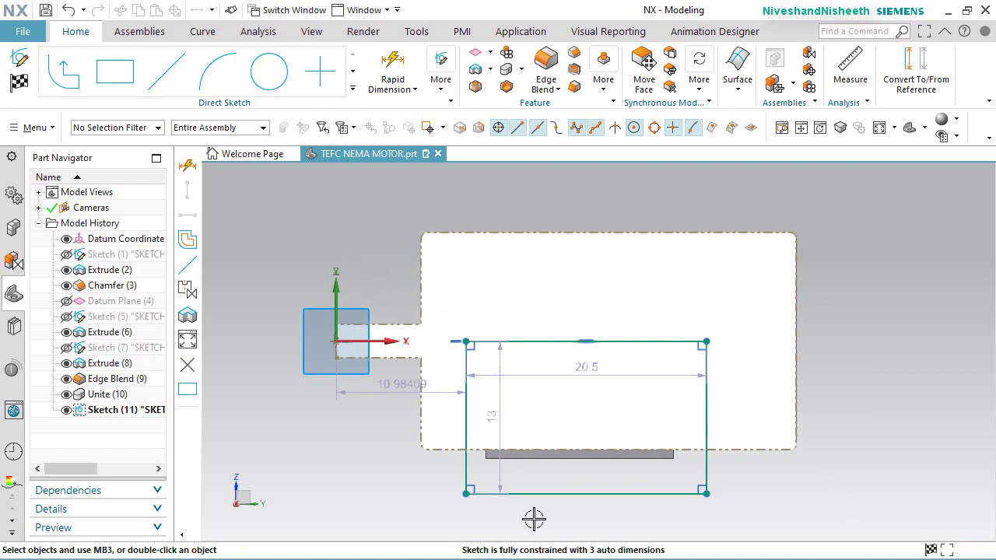
# Step: Project the motor leg's bottom edge and its vertical shaft-side end edge into the sketch
pyautogui.scroll(2, 557, 493)
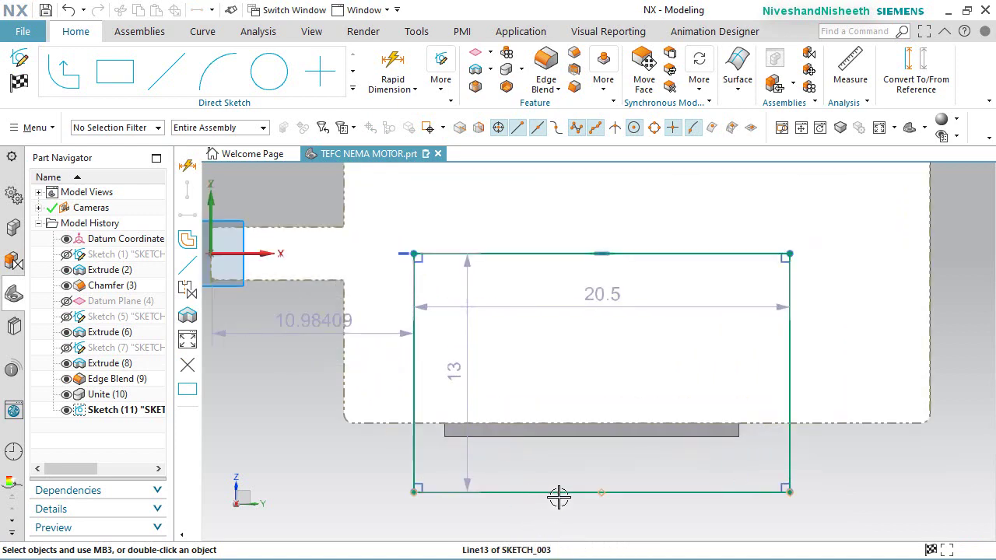
pyautogui.click(352, 90)
pyautogui.click(219, 323)
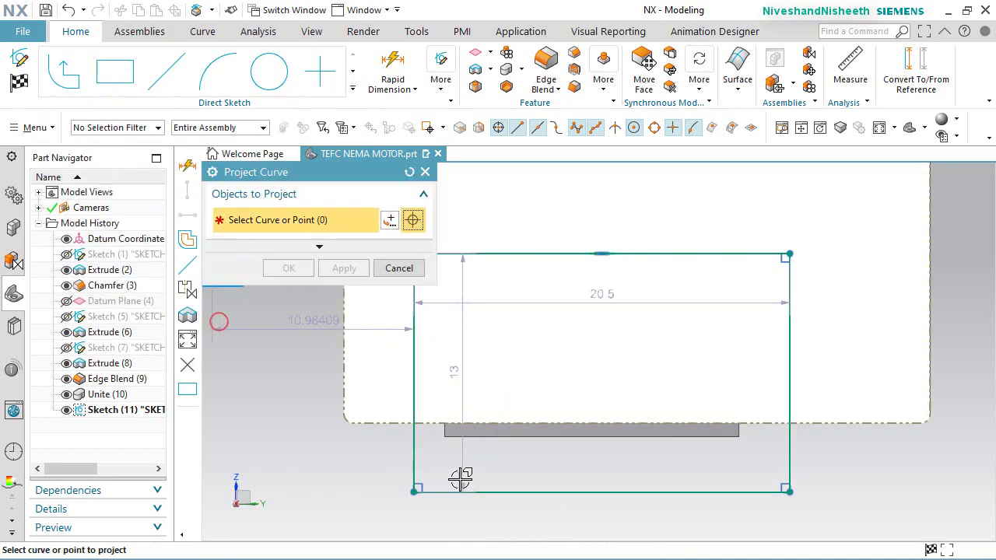
pyautogui.click(544, 437)
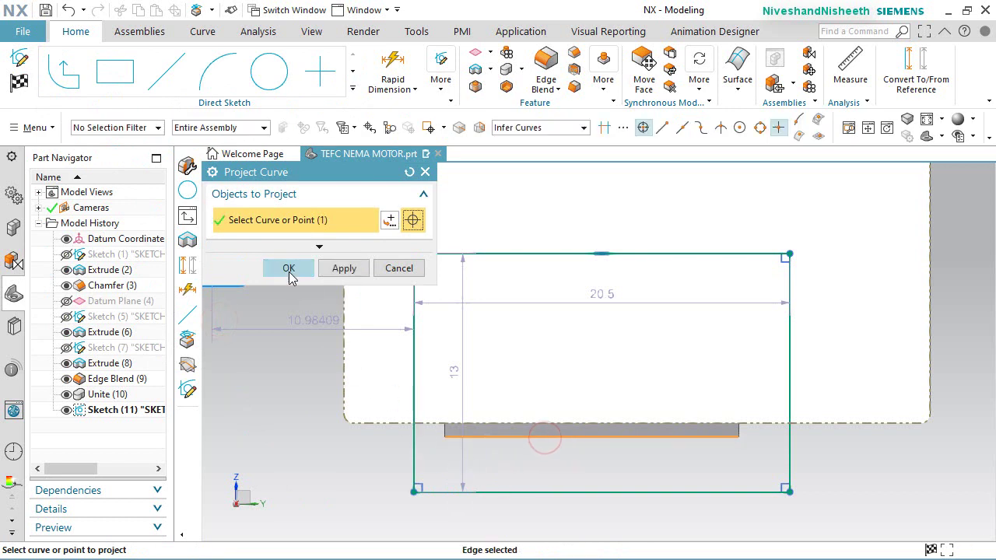
pyautogui.scroll(2, 441, 464)
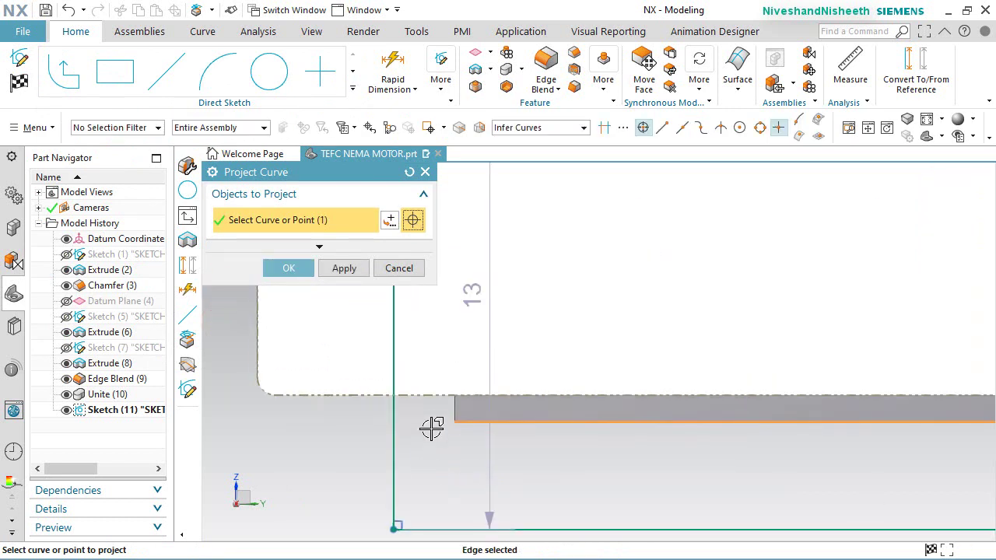
pyautogui.click(452, 407)
pyautogui.scroll(-1, 451, 408)
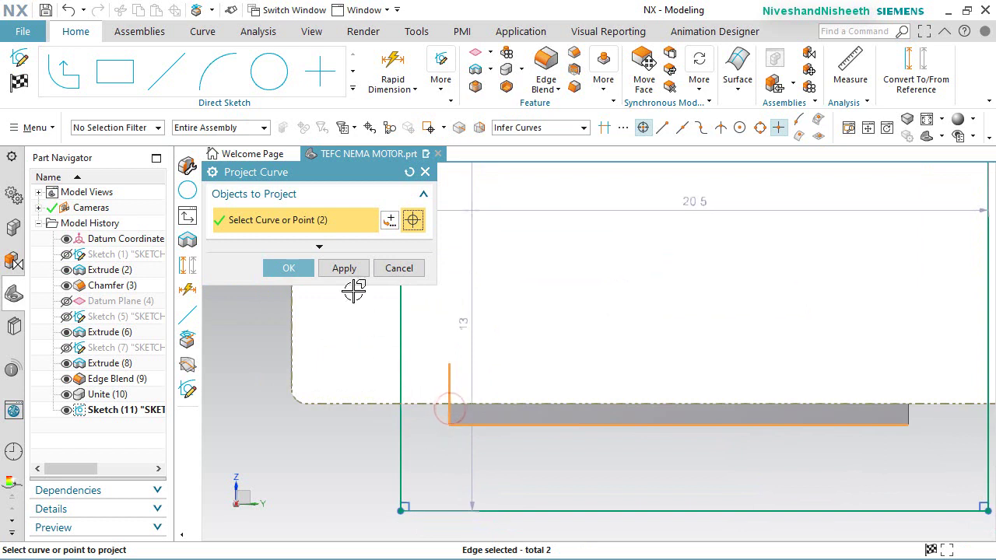
pyautogui.click(334, 272)
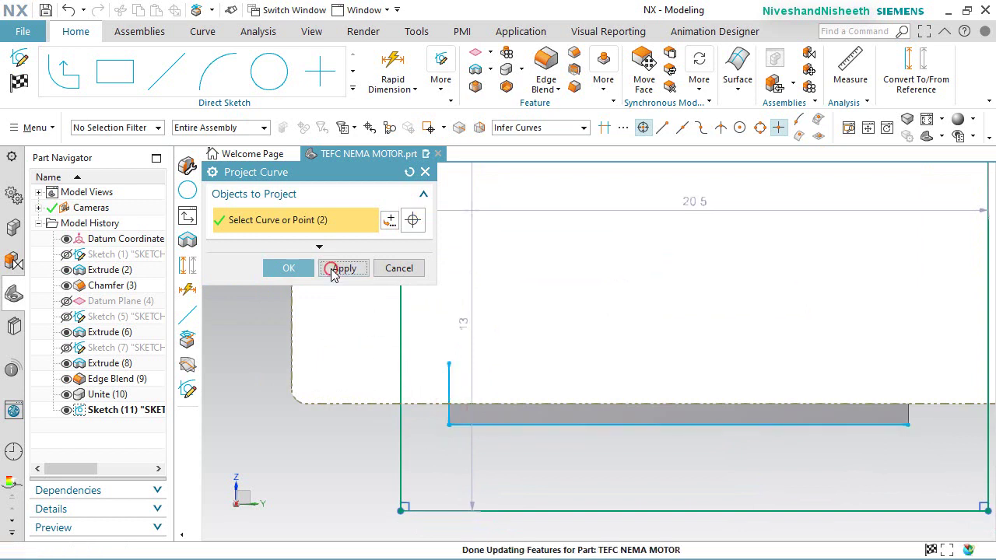
pyautogui.click(382, 270)
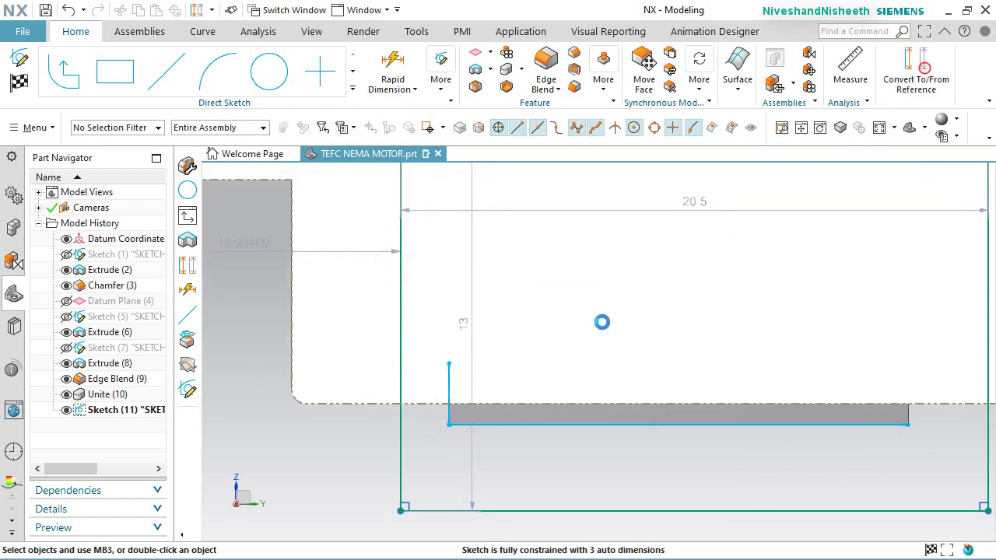
# Step: Convert the two projected leg edges into reference curves
pyautogui.click(451, 379)
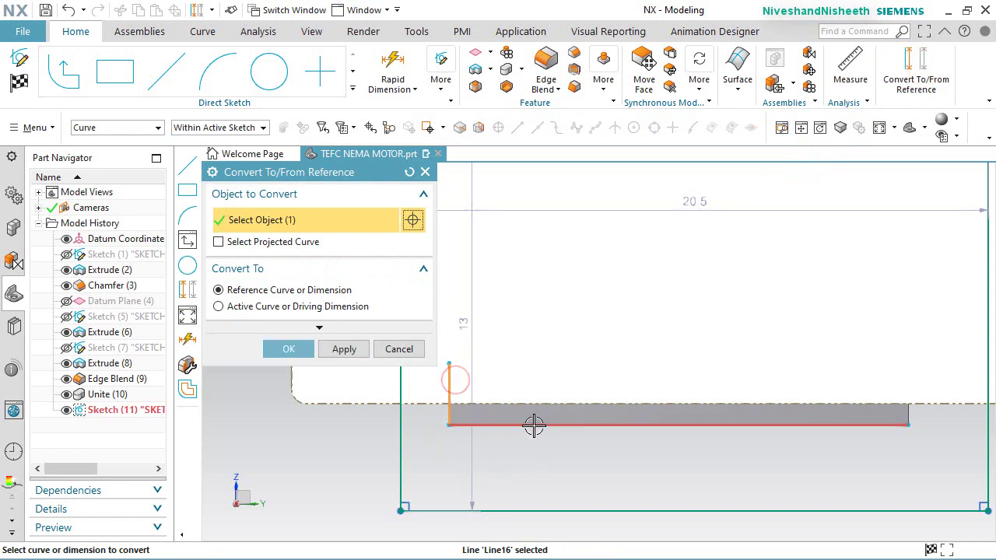
pyautogui.click(534, 425)
pyautogui.click(288, 350)
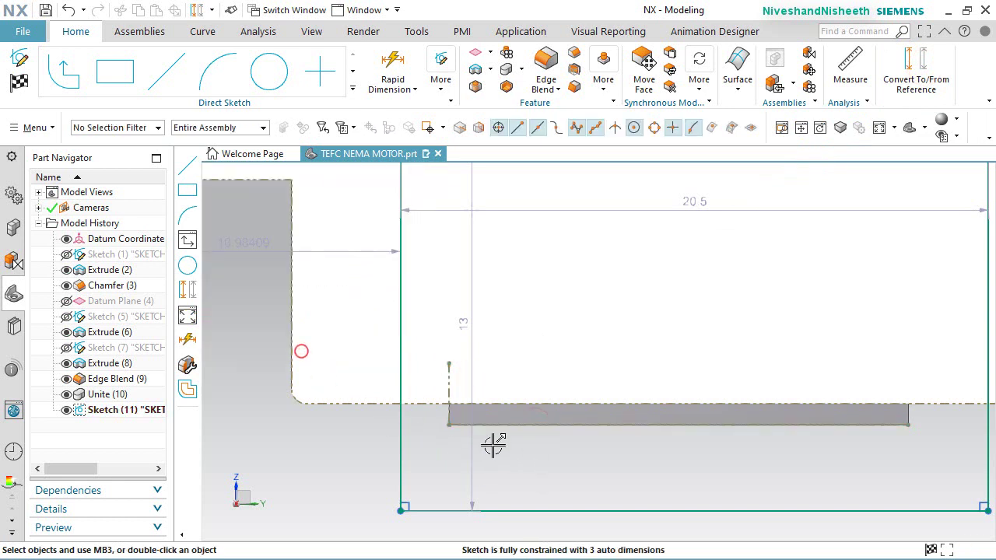
# Step: Dimension the rectangle's shaft-side vertical line 1 in from the near end of the leg's bottom edge
pyautogui.scroll(-4, 600, 464)
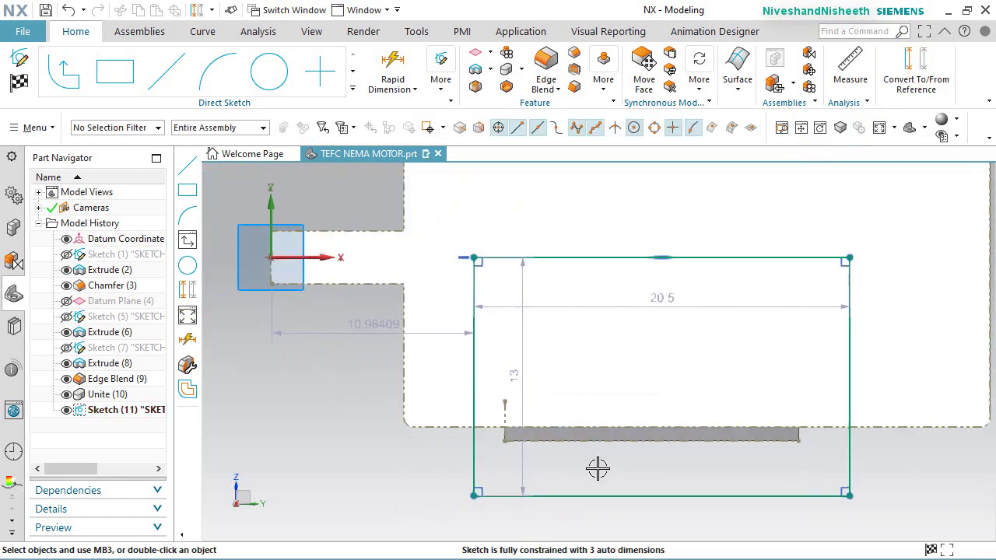
pyautogui.click(394, 68)
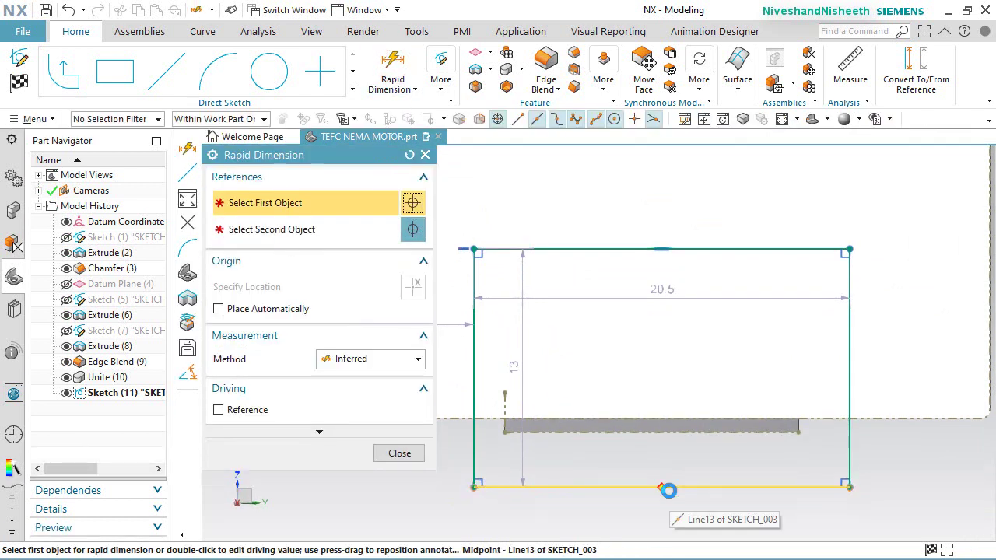
pyautogui.scroll(3, 573, 484)
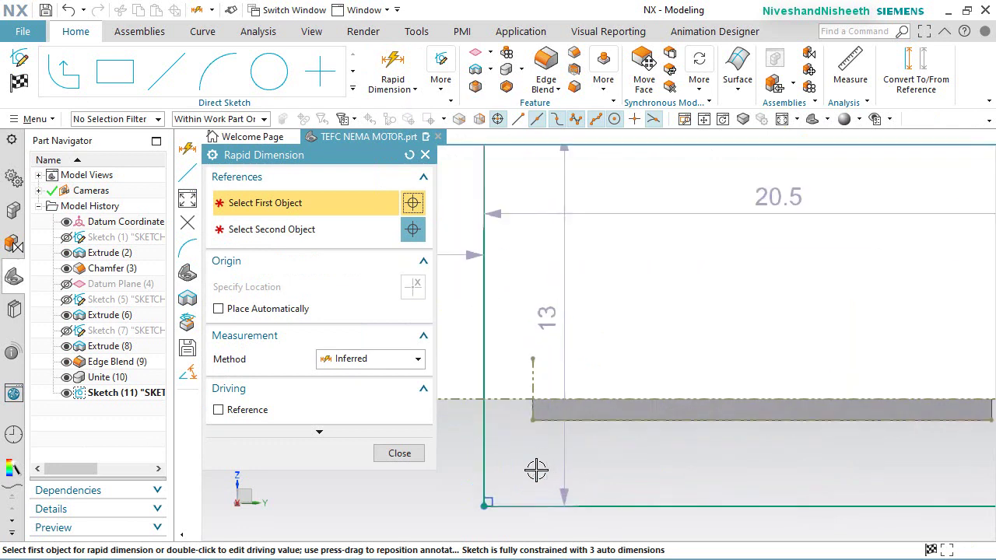
pyautogui.click(484, 437)
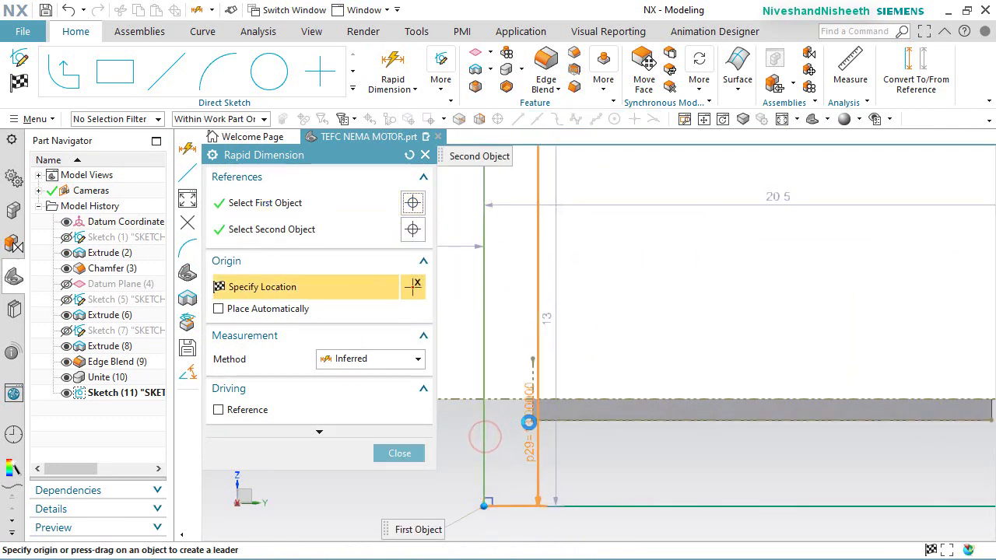
pyautogui.click(532, 421)
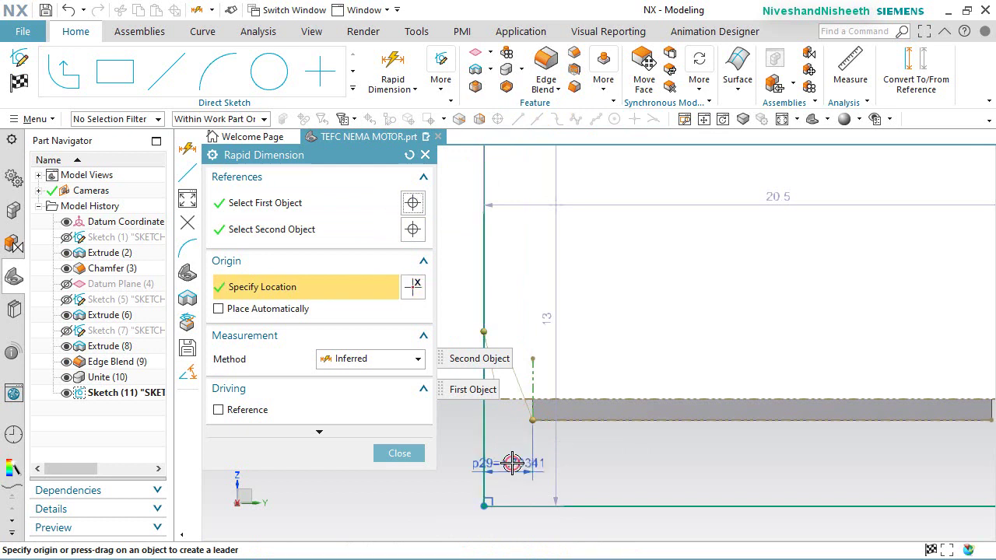
pyautogui.click(512, 463)
pyautogui.write('1')
pyautogui.press('Return')
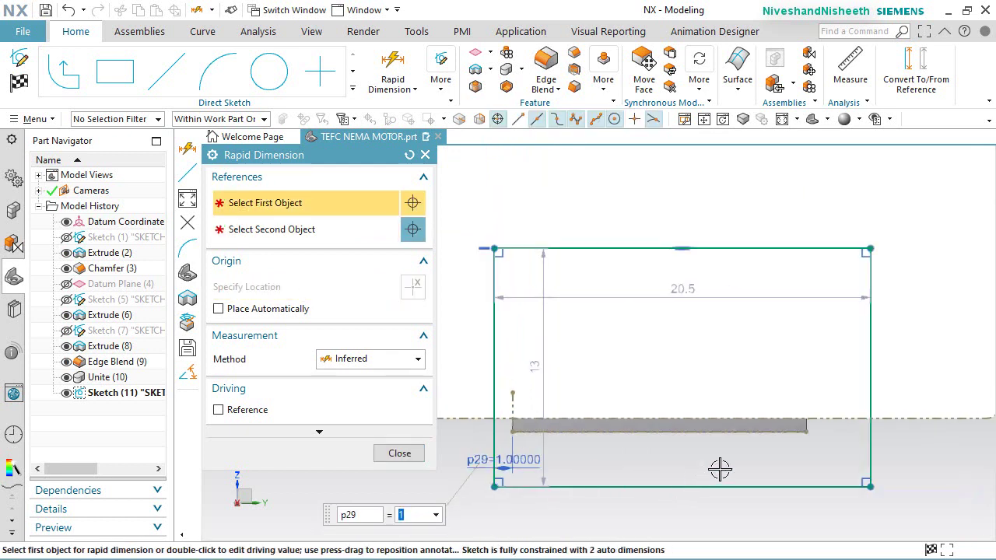
# Step: Dimension the rectangle's far vertical line 1 in from the far end of the leg's bottom edge
pyautogui.scroll(2, 719, 469)
pyautogui.click(859, 413)
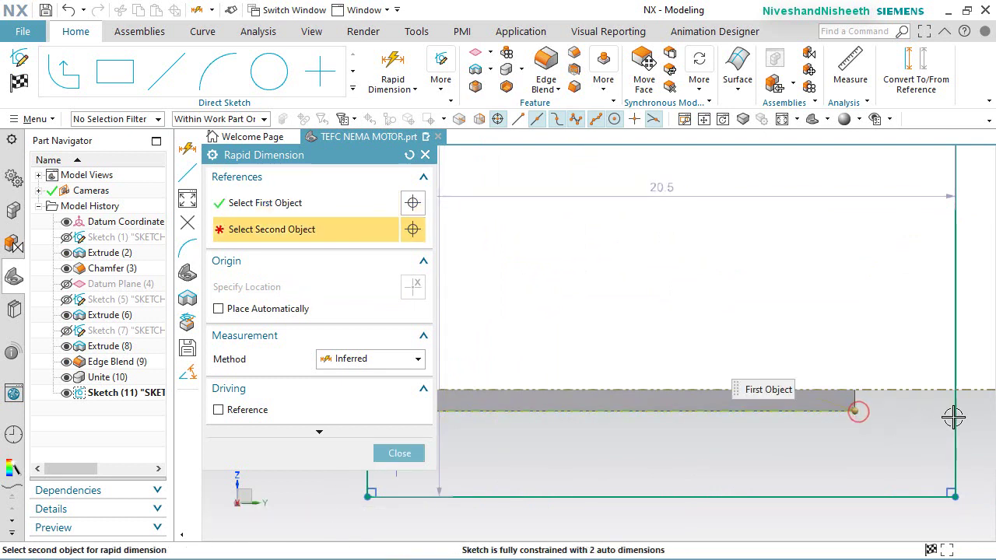
pyautogui.click(953, 413)
pyautogui.click(905, 441)
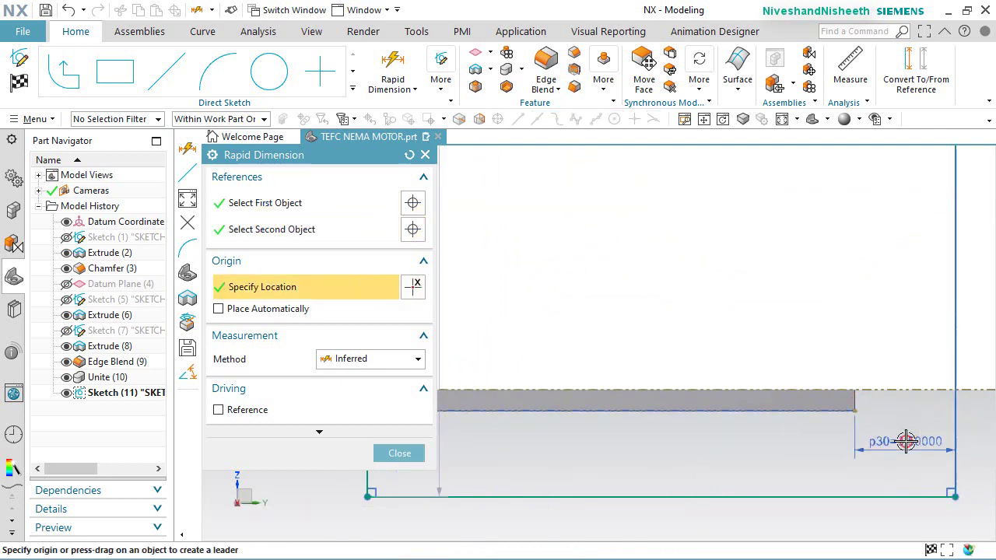
pyautogui.write('1')
pyautogui.press('Return')
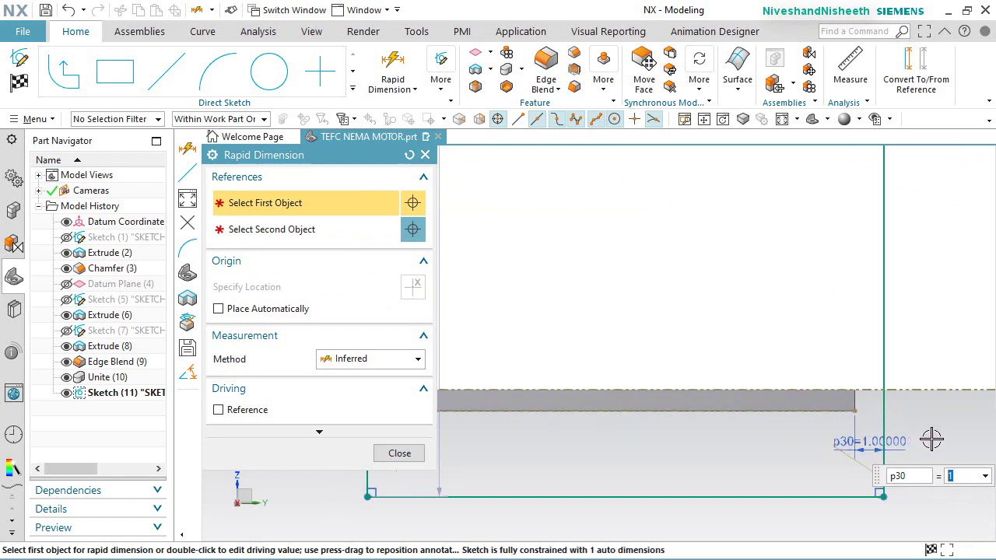
pyautogui.scroll(-2, 931, 439)
pyautogui.scroll(2, 661, 454)
pyautogui.click(399, 453)
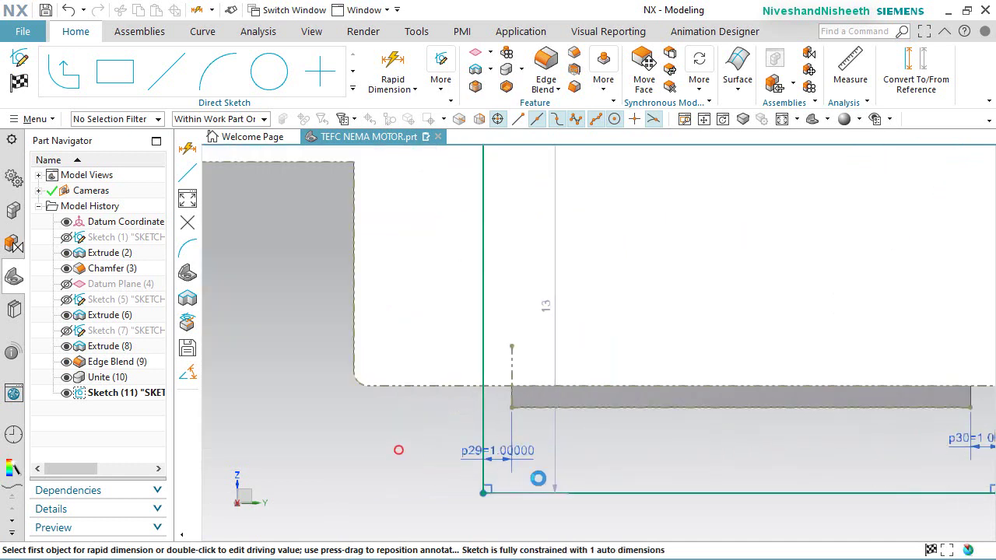
# Step: Make the rectangle's bottom line collinear with the leg's projected bottom edge
pyautogui.click(645, 414)
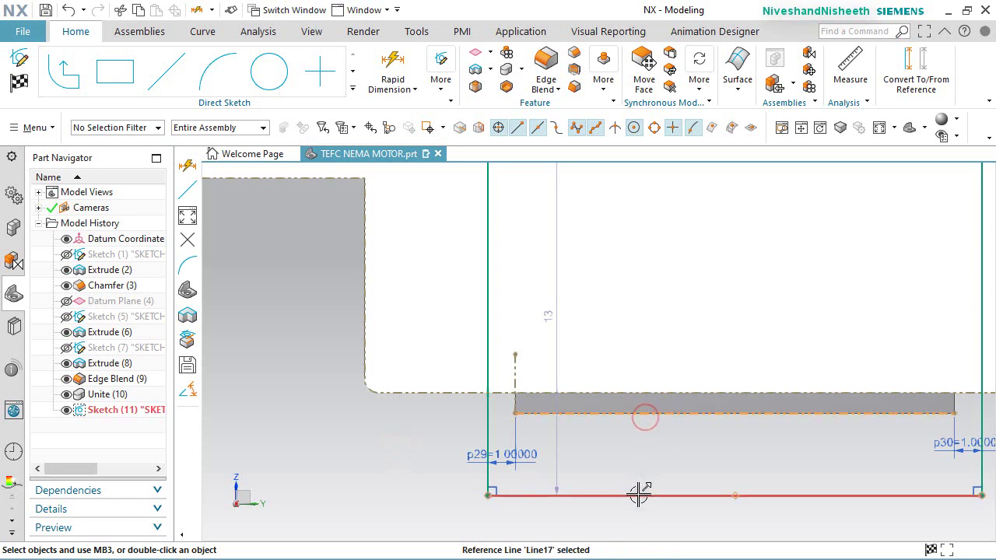
pyautogui.click(638, 494)
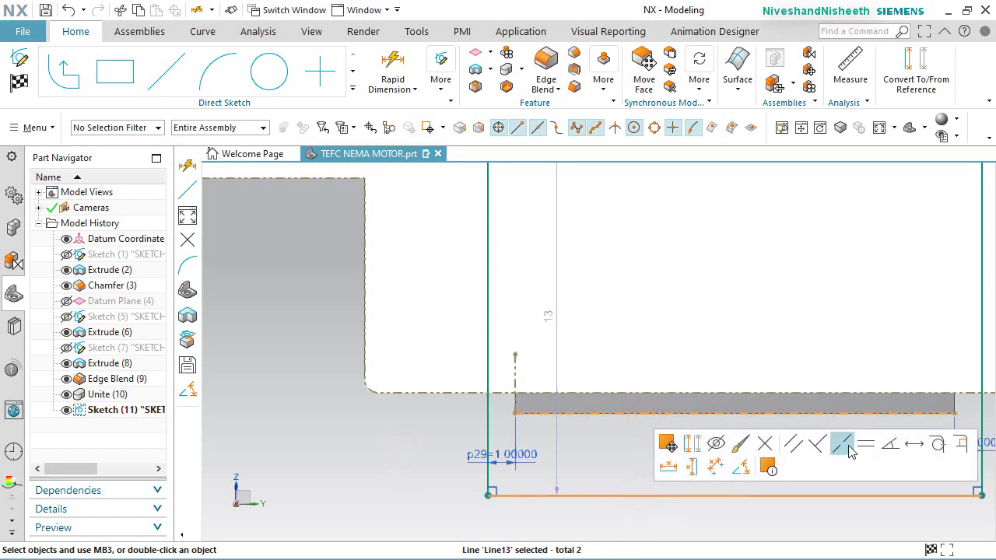
pyautogui.click(847, 445)
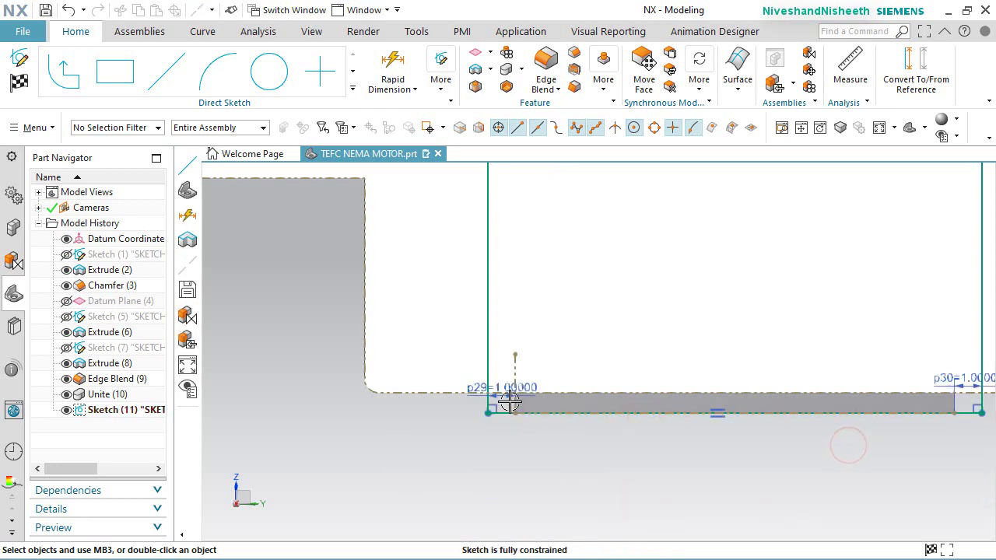
# Step: Fillet both lower corners of the rectangle with a 0.75 in radius
pyautogui.scroll(4, 510, 401)
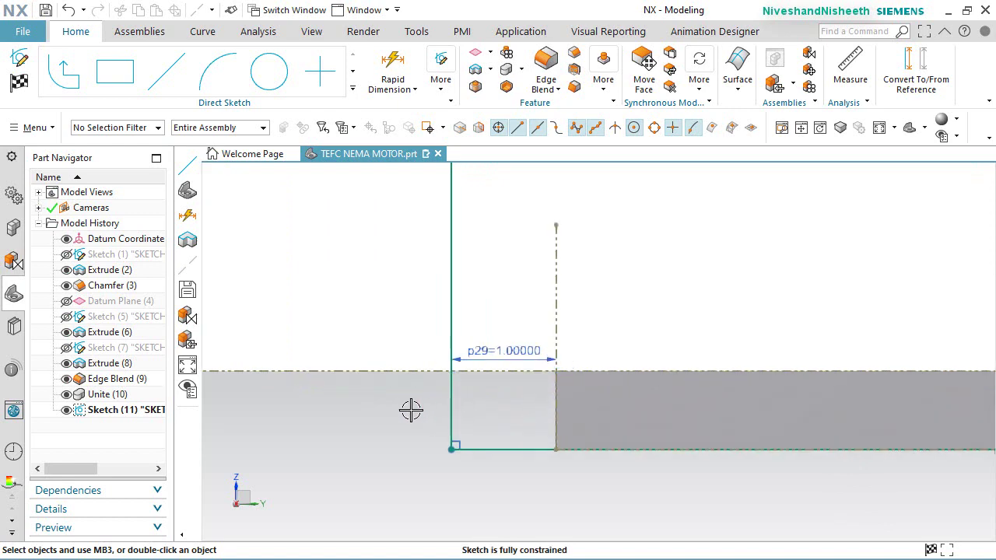
pyautogui.click(353, 90)
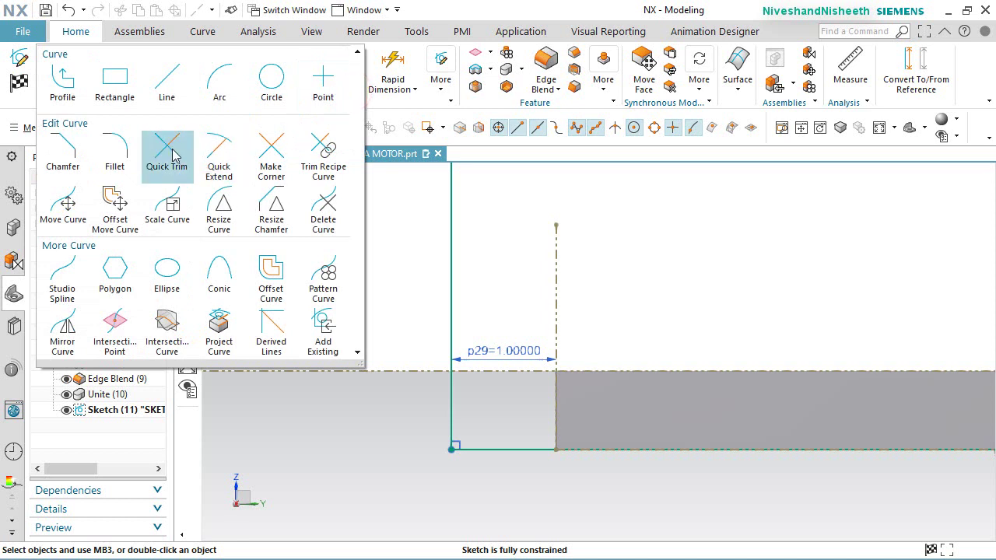
pyautogui.click(117, 157)
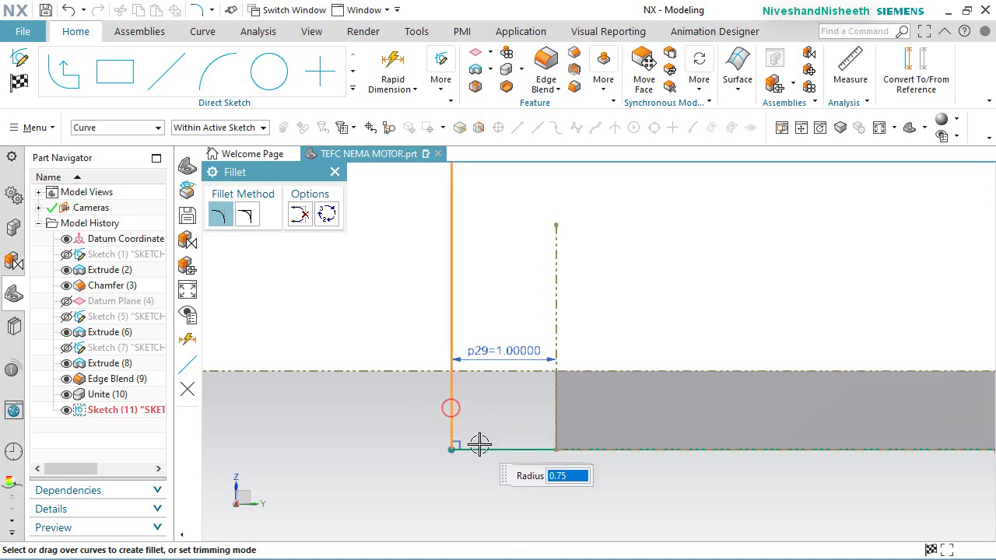
pyautogui.click(456, 442)
pyautogui.scroll(-1, 455, 453)
pyautogui.scroll(-3, 456, 452)
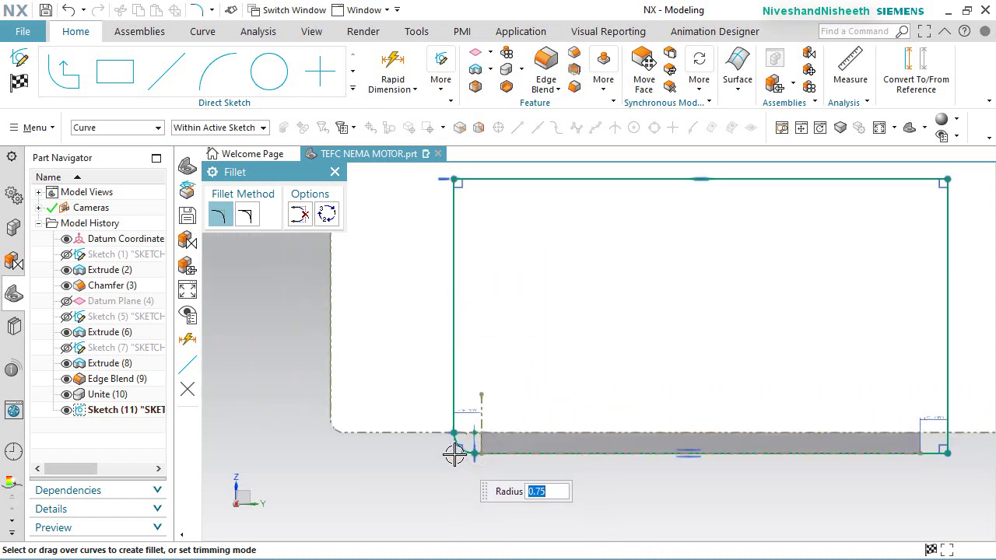
pyautogui.scroll(5, 778, 452)
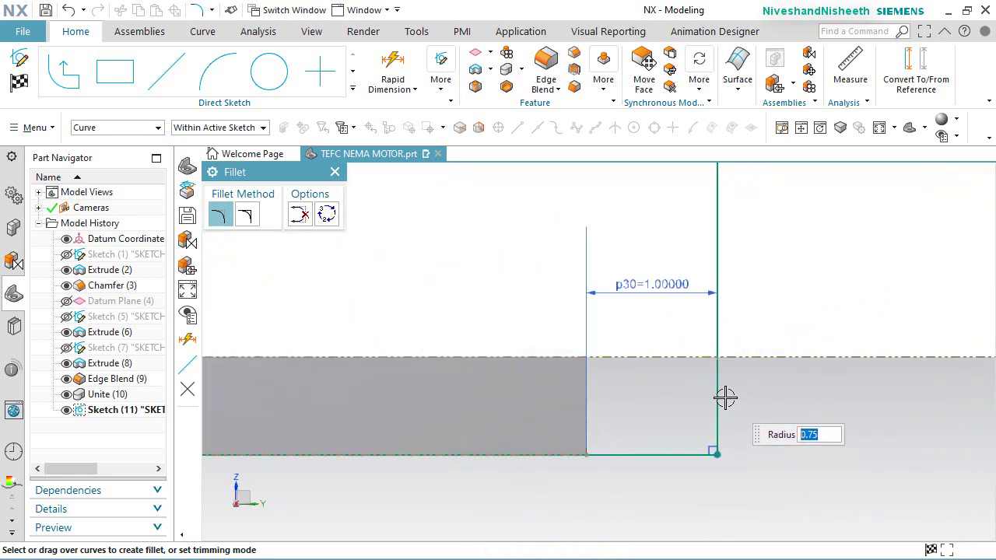
pyautogui.click(717, 398)
pyautogui.click(666, 453)
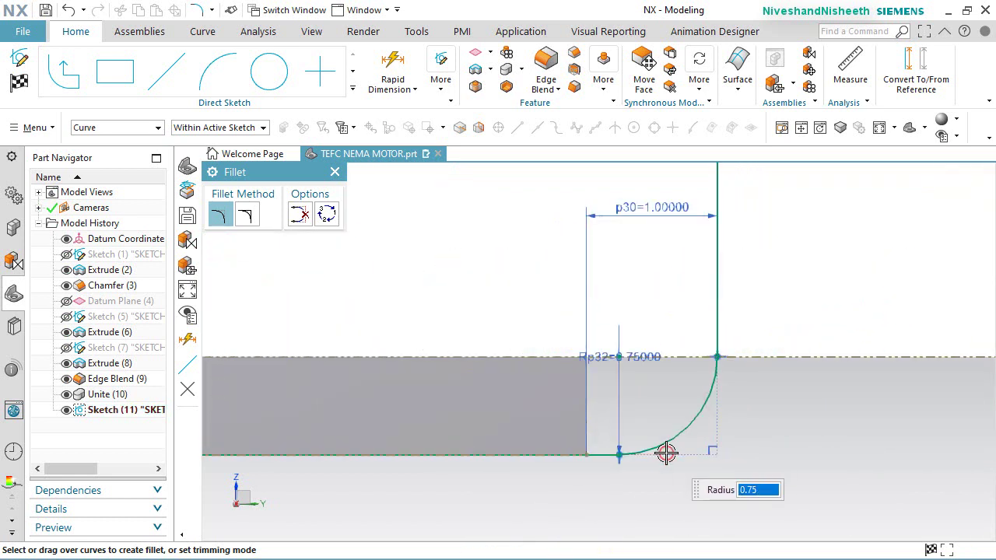
pyautogui.click(335, 173)
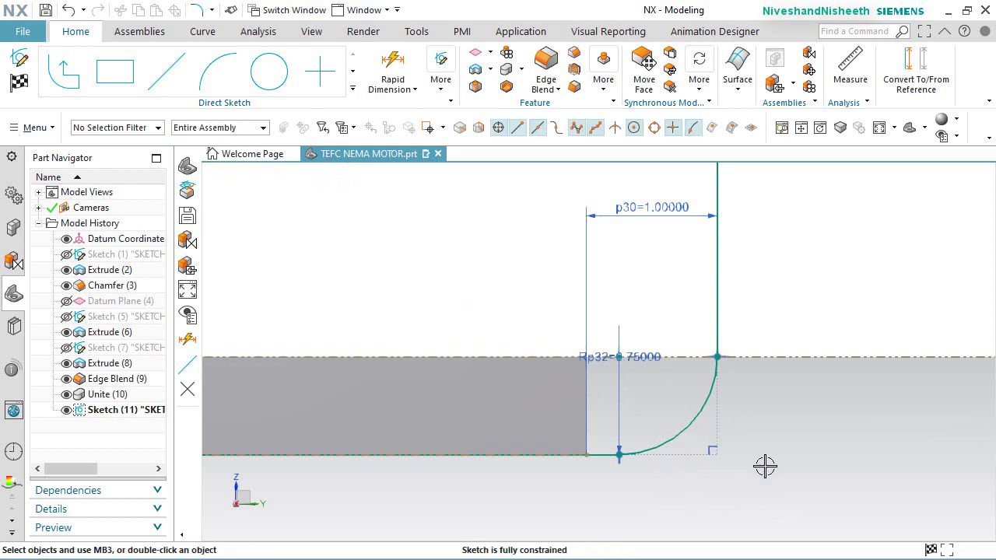
# Step: Finish the sketch of the rectangle with rounded lower corners on the YZ plane
pyautogui.scroll(-1, 765, 465)
pyautogui.scroll(-8, 765, 466)
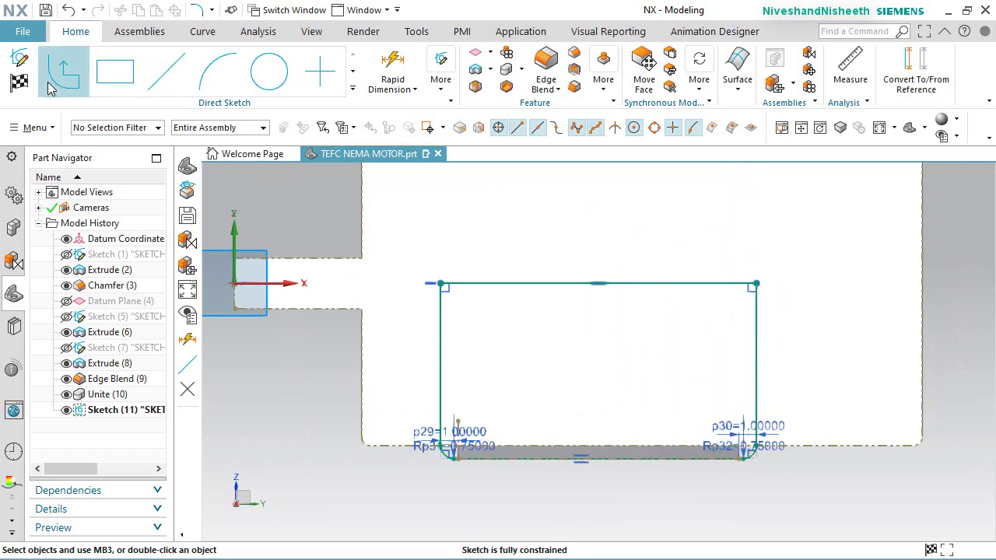
pyautogui.click(19, 81)
pyautogui.click(311, 31)
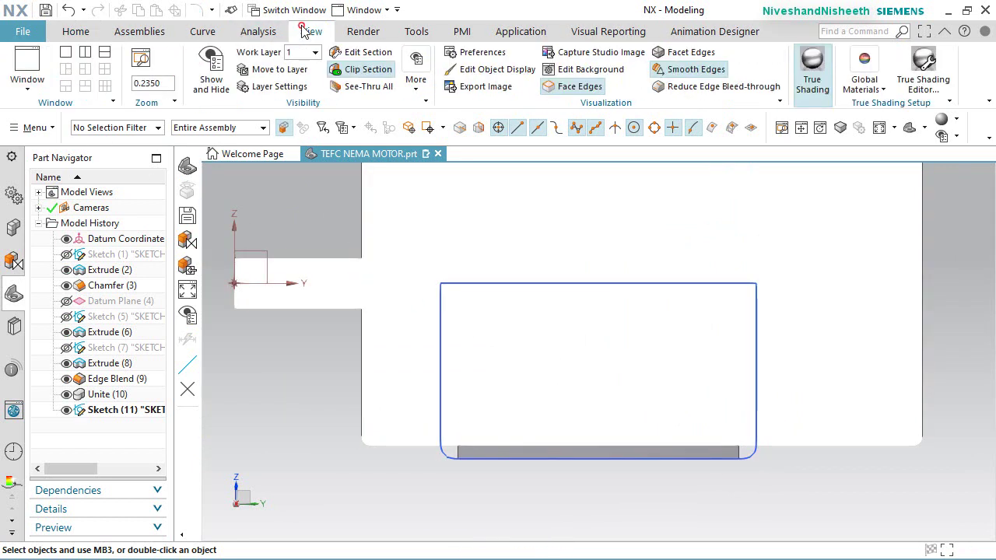
# Step: Turn off section clipping and extrude the rounded rectangle symmetrically by .25/2 in, united with the motor body
pyautogui.click(358, 69)
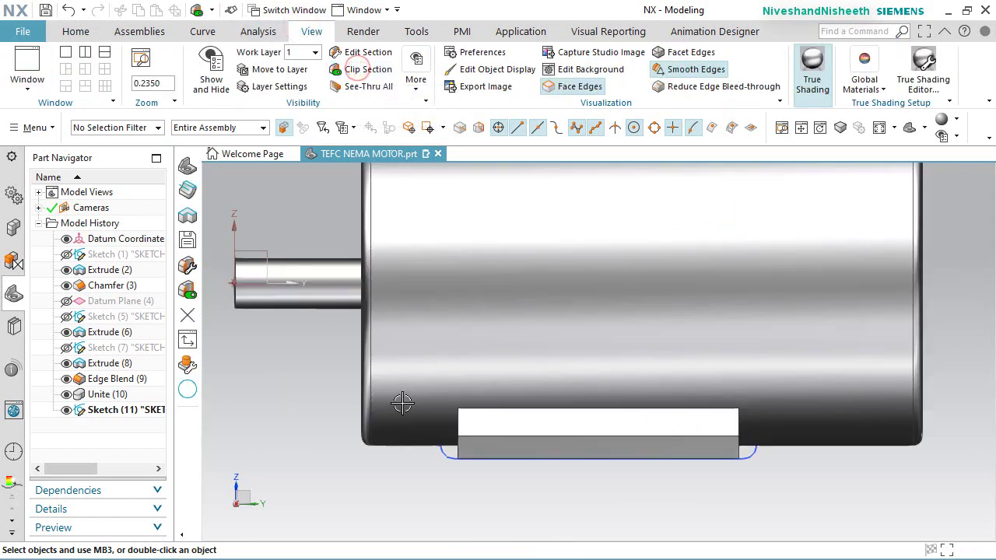
pyautogui.press('Home')
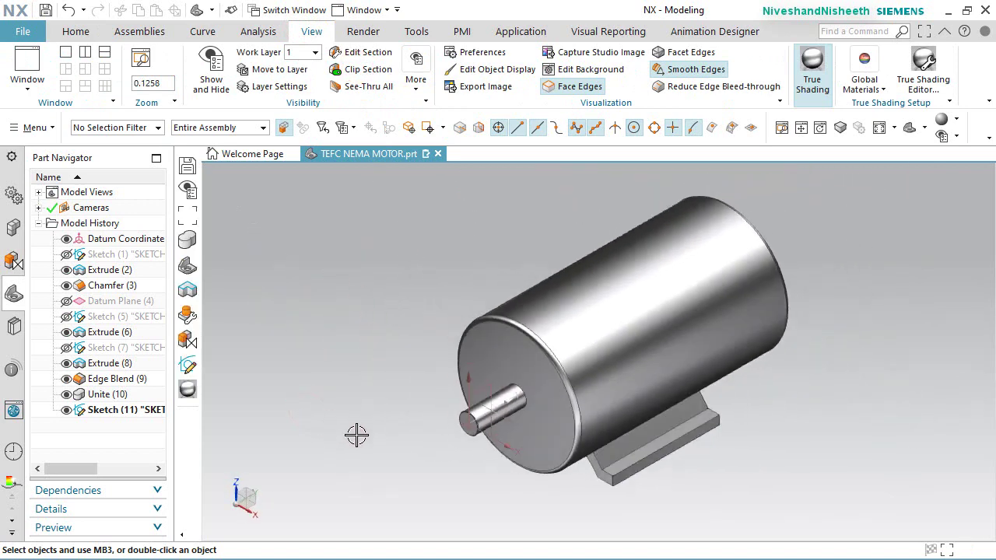
pyautogui.click(75, 31)
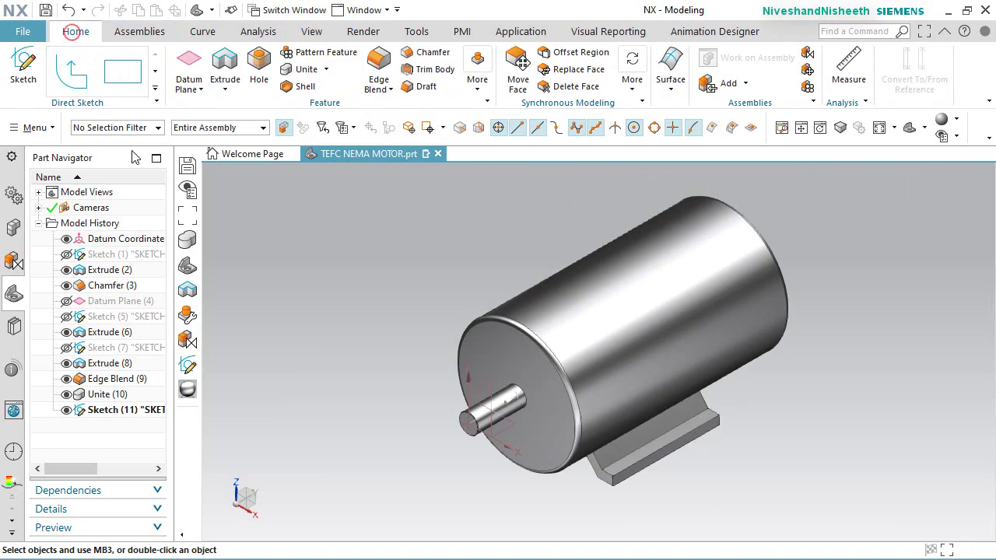
pyautogui.click(225, 62)
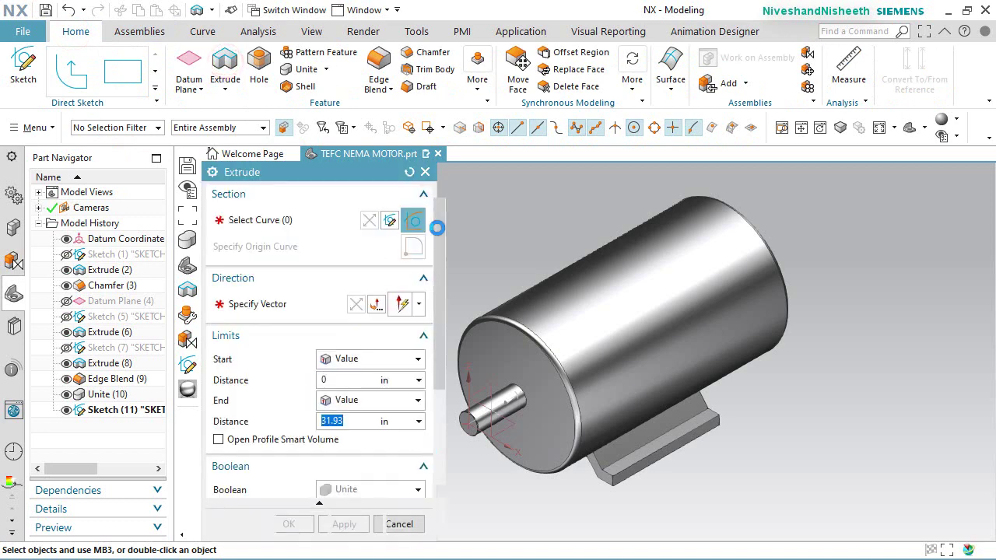
pyautogui.moveTo(498, 428); pyautogui.dragTo(537, 447, button='middle')
pyautogui.scroll(-5, 537, 447)
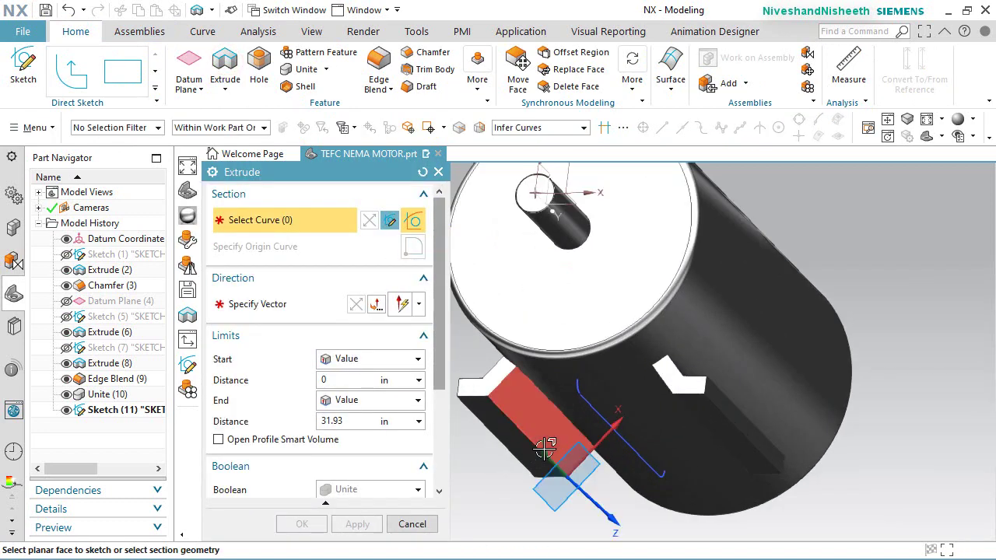
pyautogui.click(613, 405)
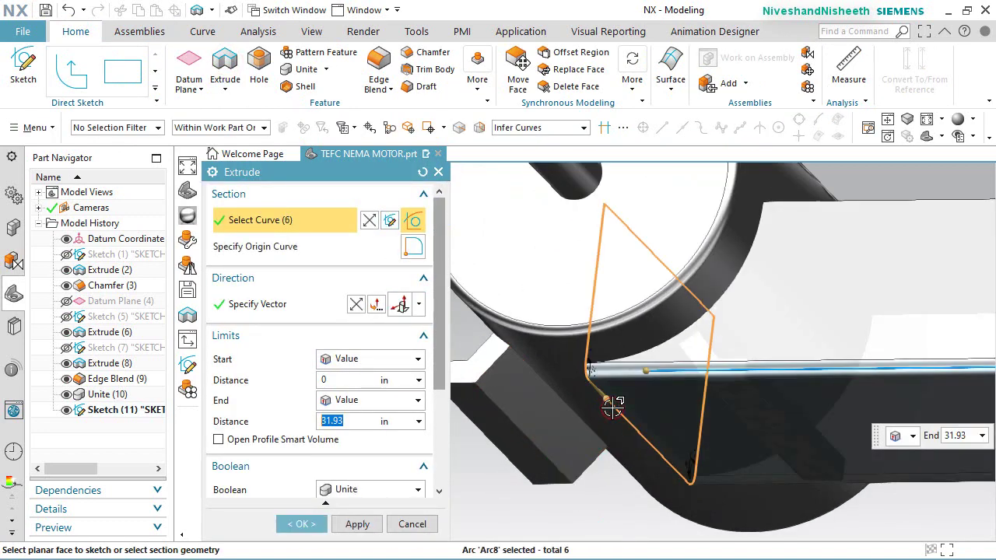
pyautogui.click(418, 358)
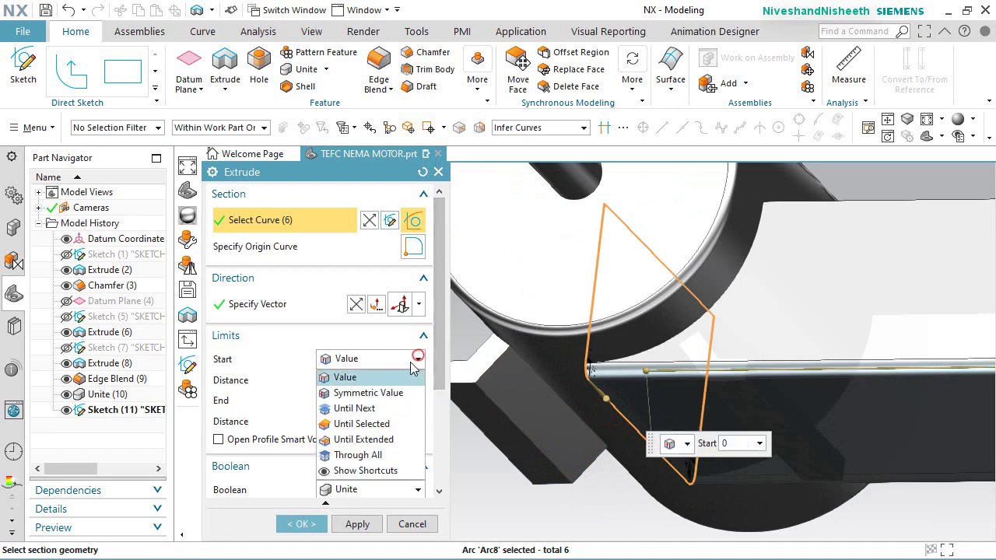
pyautogui.click(367, 393)
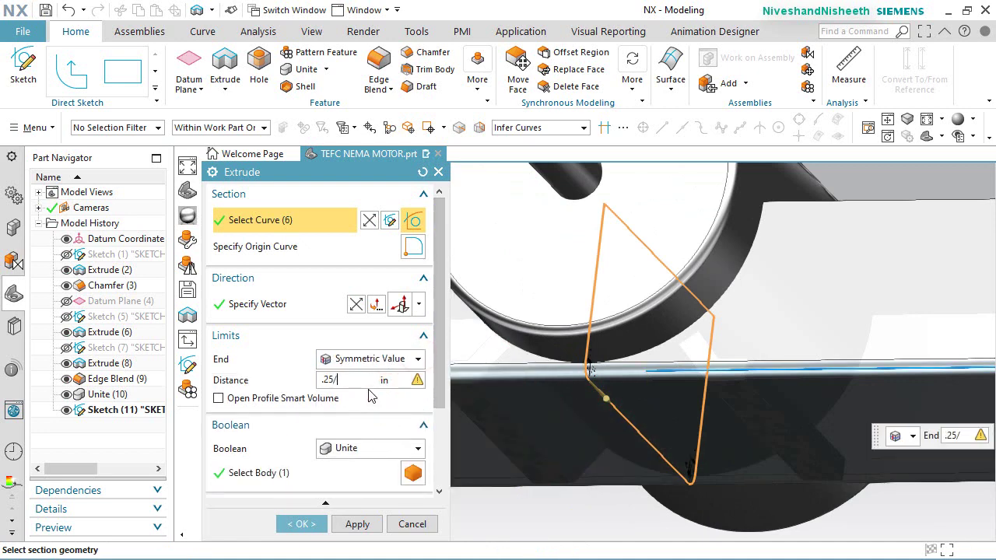
pyautogui.write('.25/2')
pyautogui.press('Return')
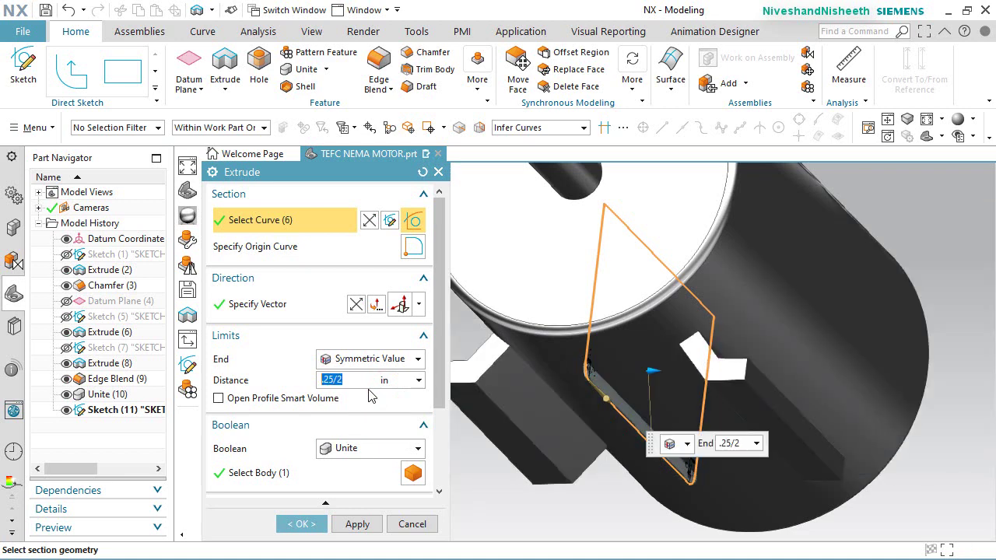
pyautogui.click(304, 526)
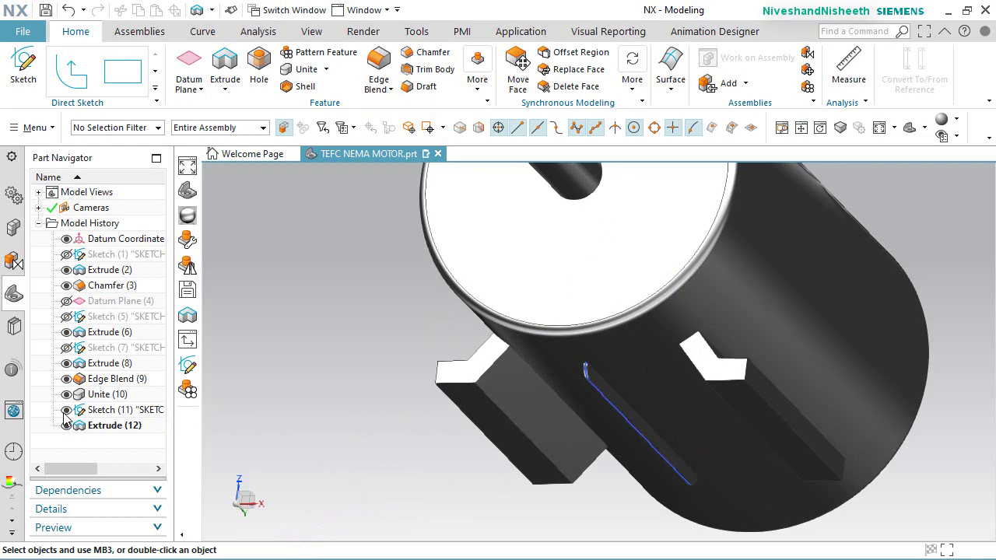
# Step: Blend both outer edge chains of the central rib between the legs with a .12 in radius and save the part
pyautogui.scroll(2, 599, 421)
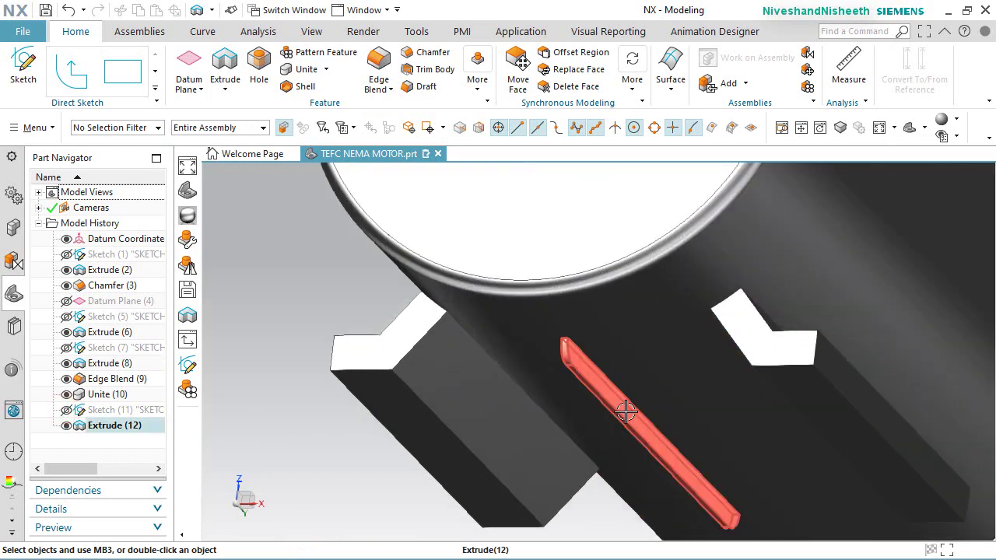
pyautogui.moveTo(630, 409); pyautogui.dragTo(612, 400, button='middle')
pyautogui.press('Home')
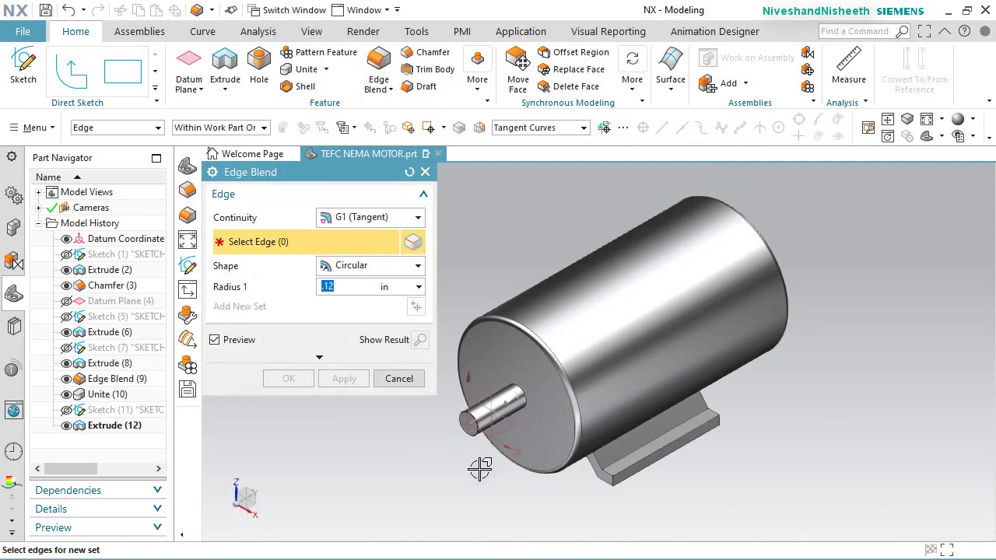
pyautogui.moveTo(480, 468); pyautogui.dragTo(662, 286, button='middle')
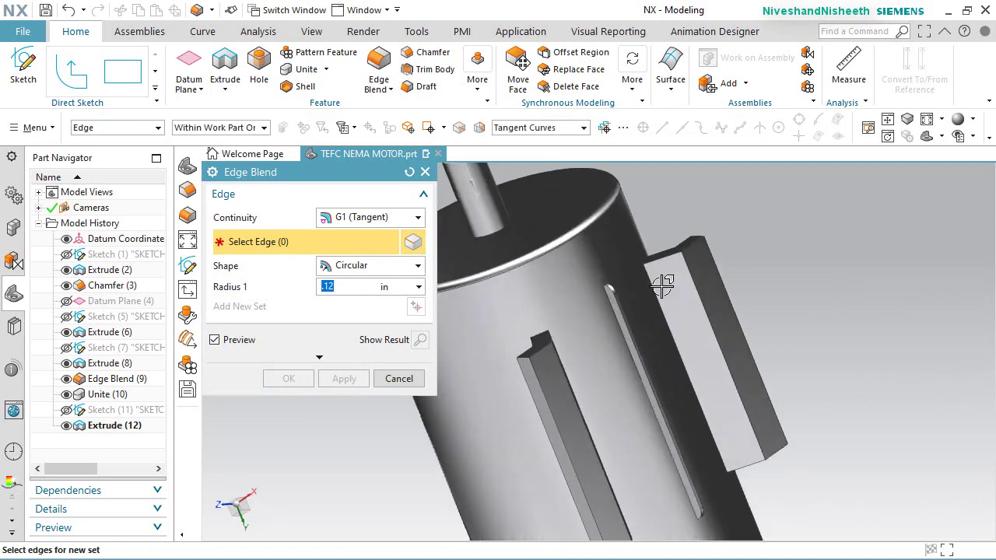
pyautogui.scroll(5, 662, 286)
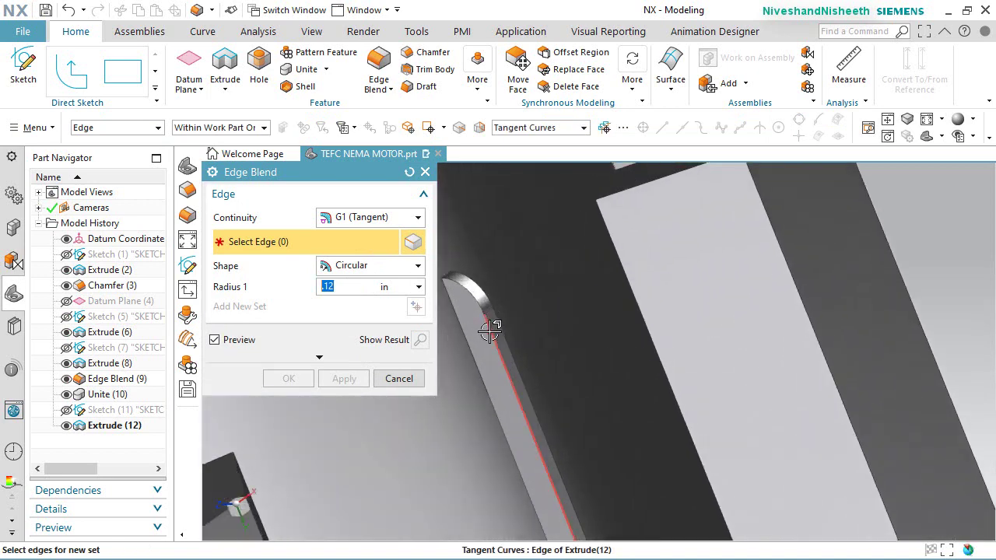
pyautogui.click(490, 332)
pyautogui.click(508, 330)
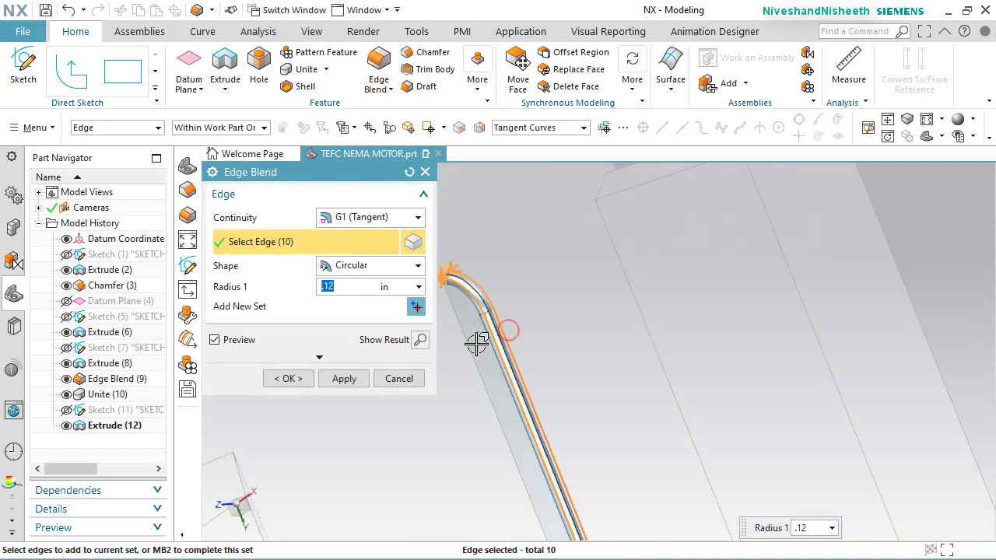
pyautogui.click(289, 379)
pyautogui.moveTo(520, 325); pyautogui.dragTo(796, 314, button='middle')
pyautogui.moveTo(536, 393); pyautogui.dragTo(764, 410, button='middle')
pyautogui.press('Home')
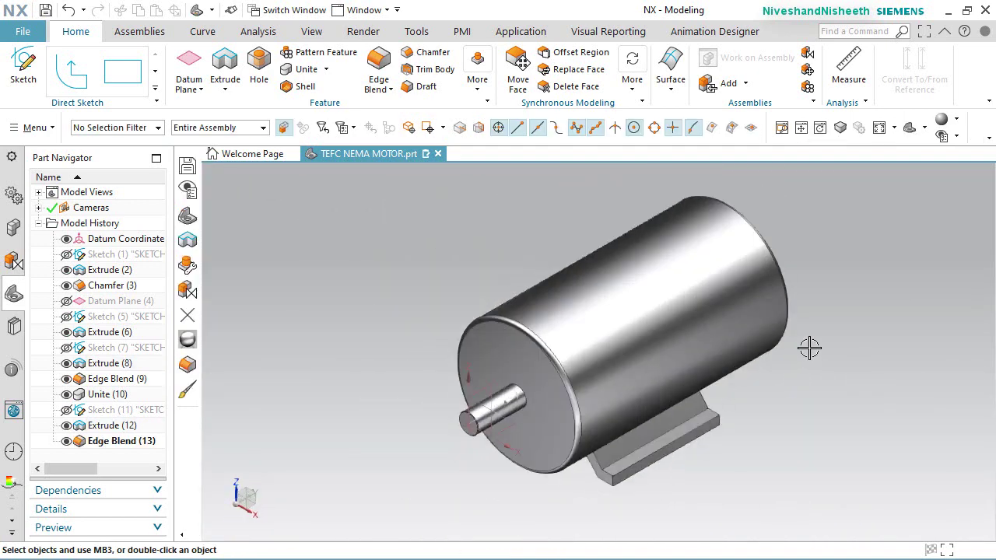
pyautogui.hotkey('ctrl', 's')
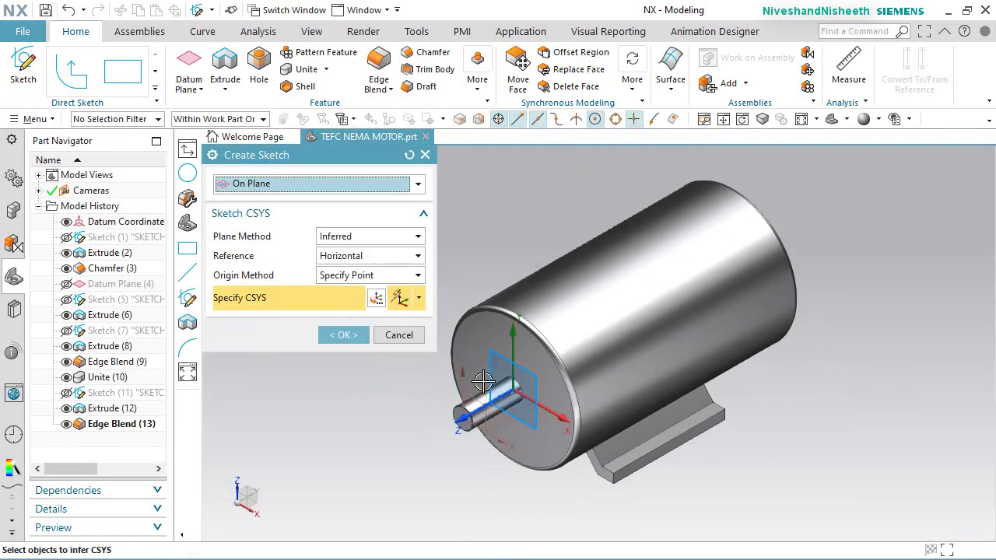
# Step: Start a sketch on the central YZ plane and create its intersection curve with all faces of the motor body
pyautogui.click(344, 335)
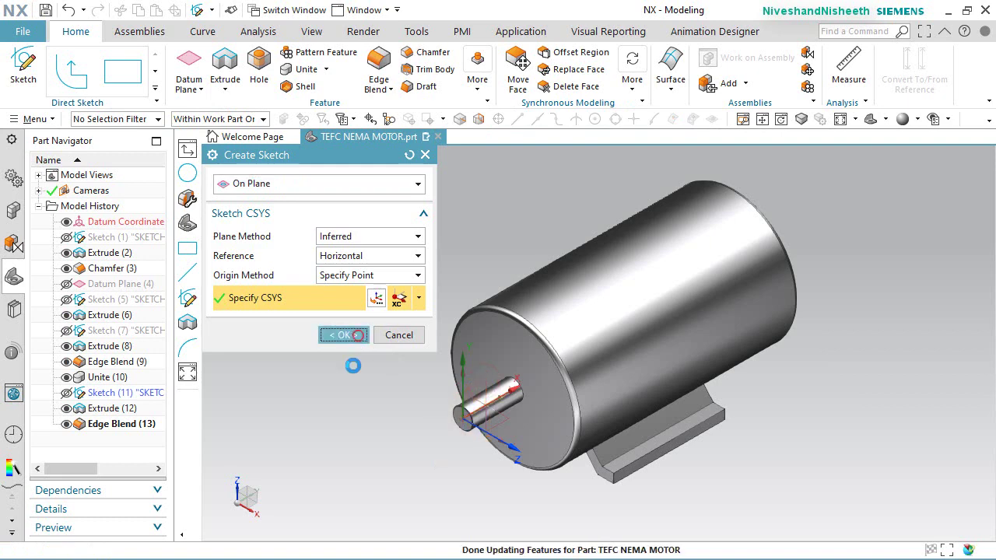
pyautogui.click(354, 91)
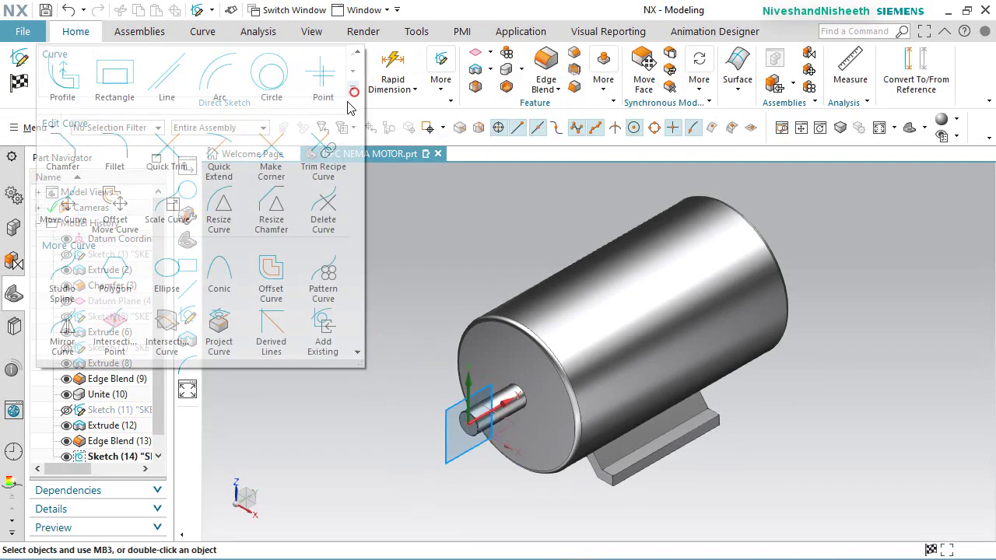
pyautogui.click(172, 323)
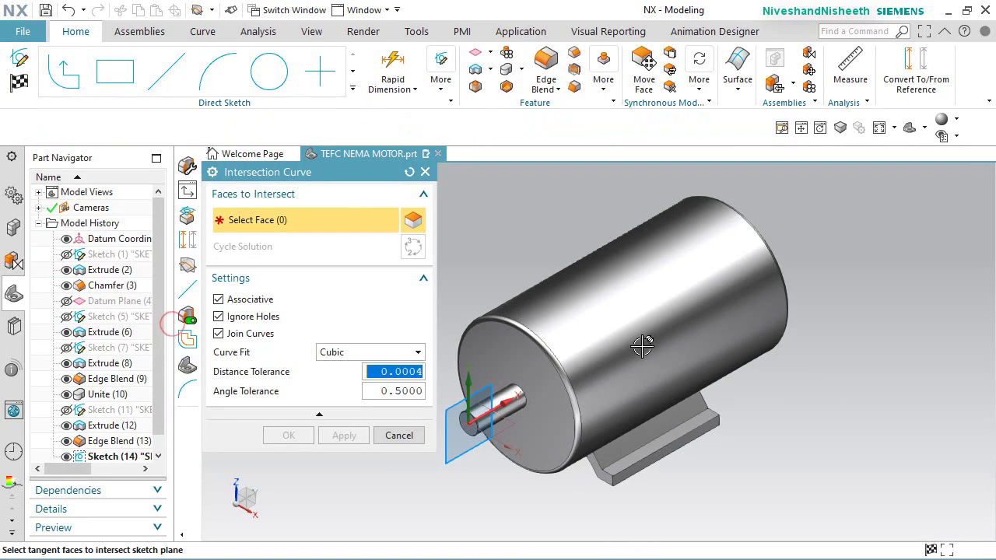
pyautogui.click(643, 347)
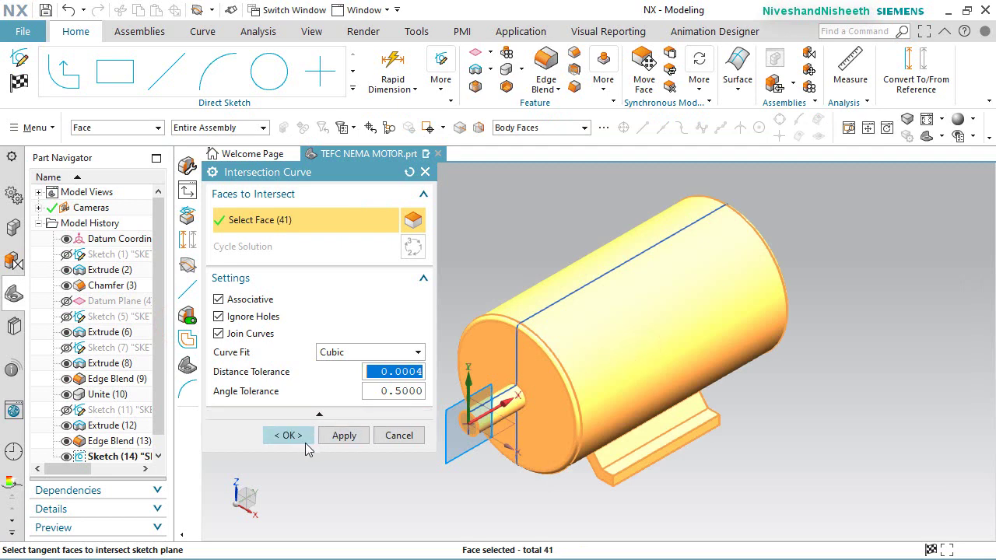
pyautogui.click(292, 436)
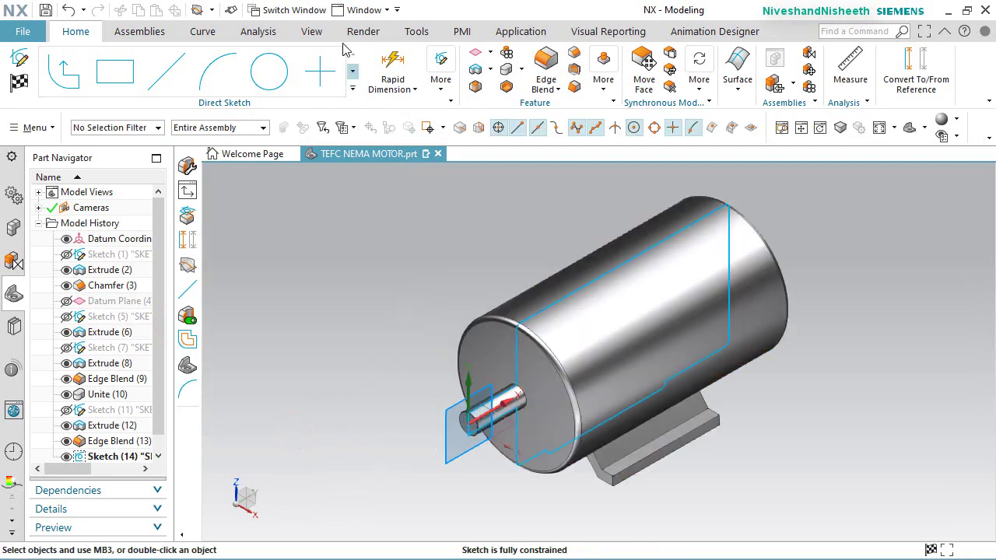
# Step: Clip the motor at the section plane and orient the view squarely to the YZ sketch plane
pyautogui.click(306, 33)
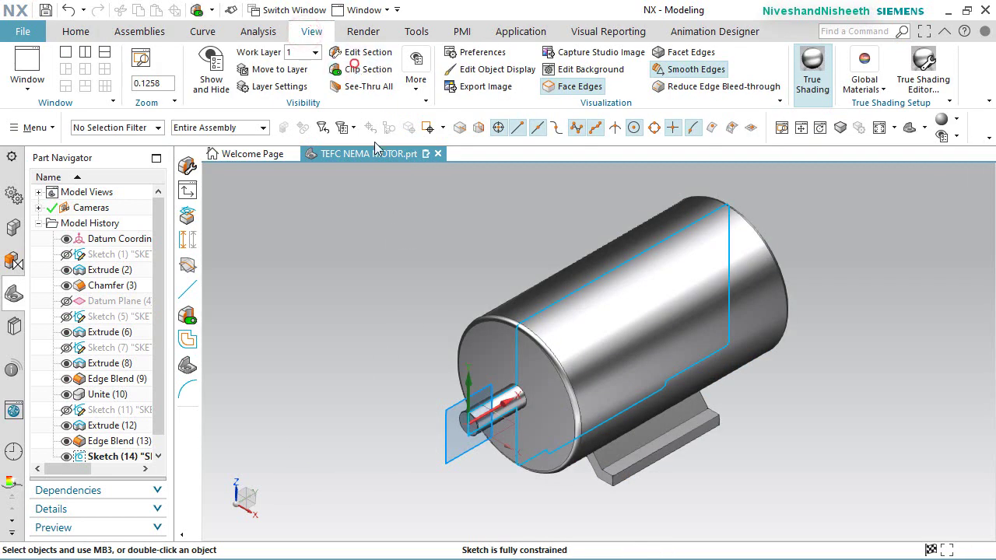
pyautogui.click(360, 69)
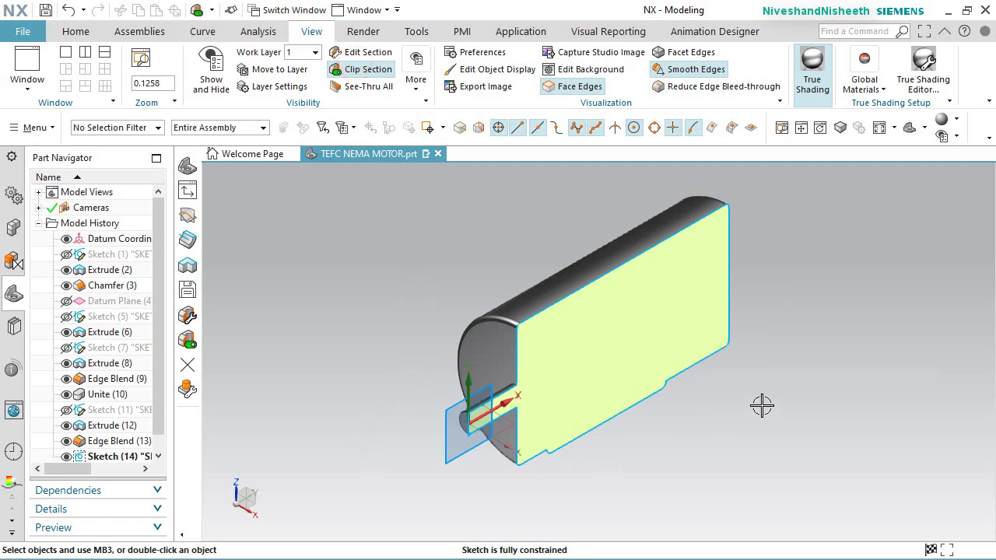
pyautogui.moveTo(763, 391); pyautogui.dragTo(839, 288, button='middle')
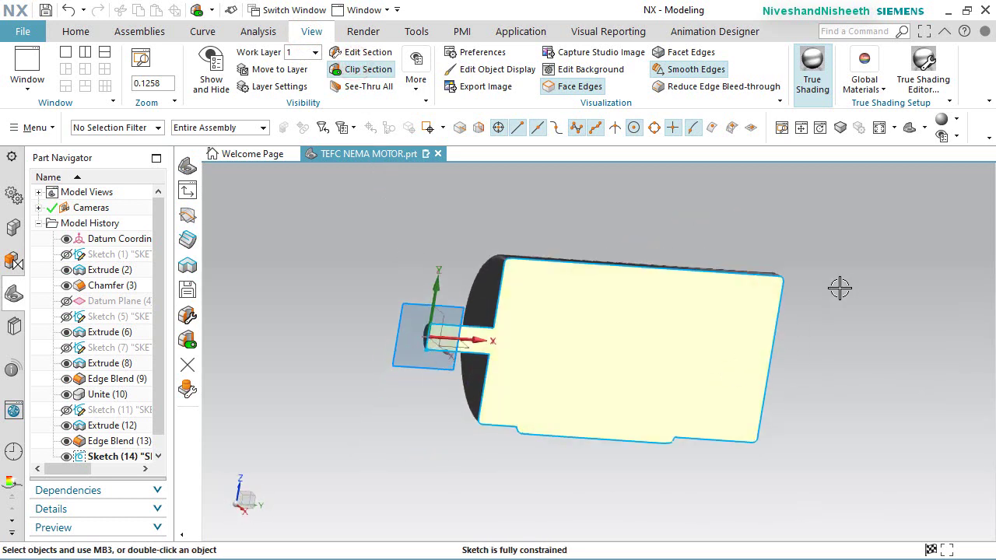
pyautogui.moveTo(824, 284); pyautogui.dragTo(799, 278, button='right')
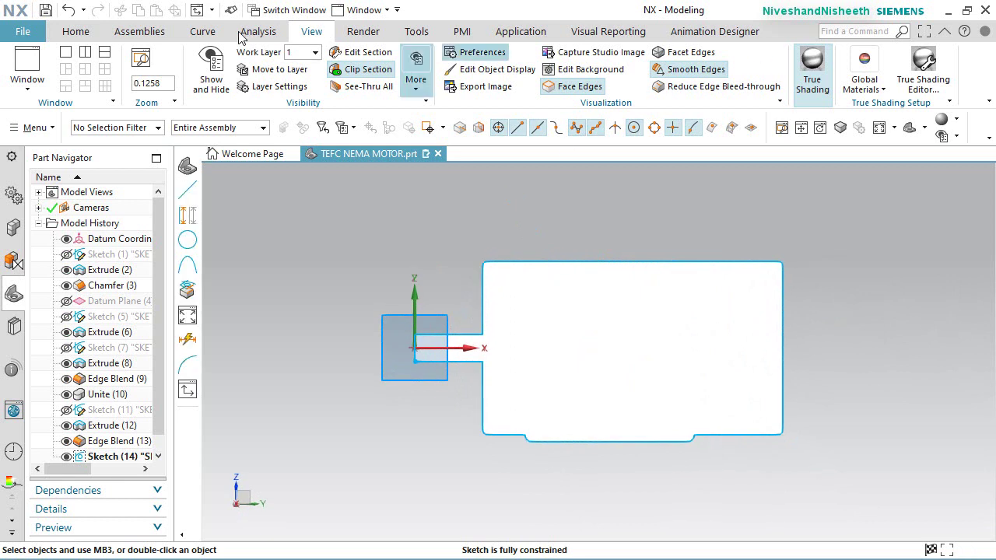
# Step: Convert the motor body's intersection curve in the sketch to reference geometry
pyautogui.click(74, 33)
pyautogui.click(916, 68)
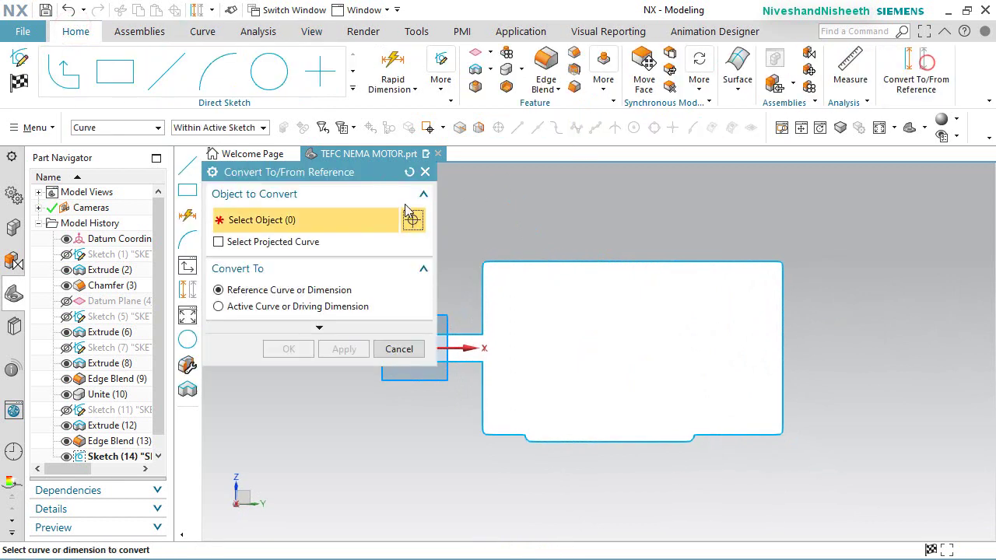
pyautogui.moveTo(492, 218)
pyautogui.mouseDown()
pyautogui.moveTo(838, 420)
pyautogui.moveTo(856, 442)
pyautogui.mouseUp()
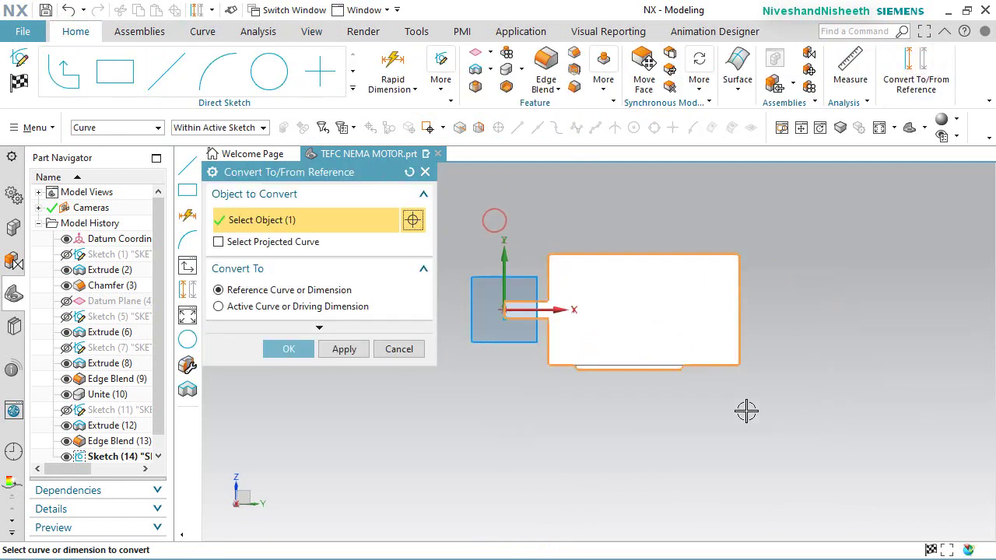
pyautogui.click(307, 355)
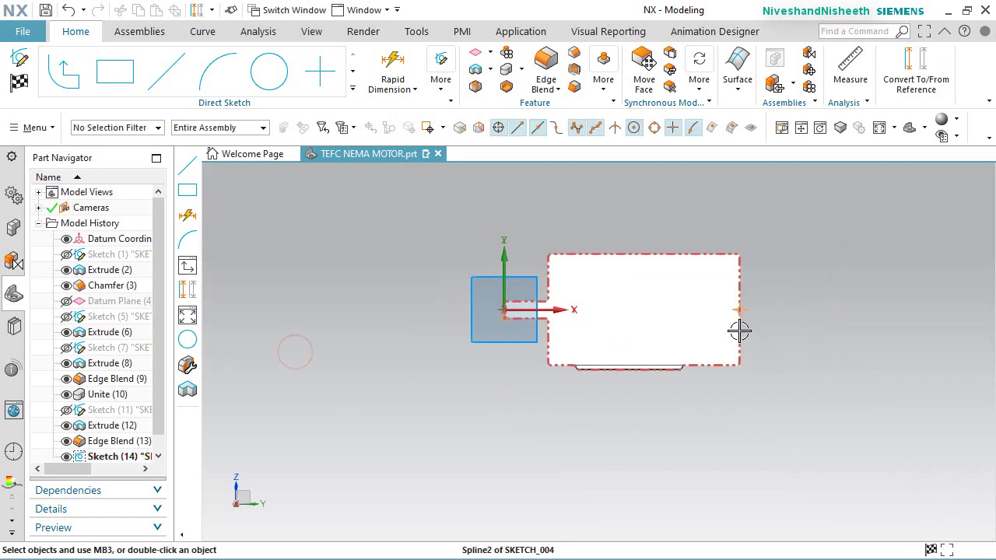
# Step: Draw a line from the arc center of the motor's rear end, 10 in long at an angle of 270
pyautogui.scroll(-1, 735, 330)
pyautogui.scroll(-2, 707, 281)
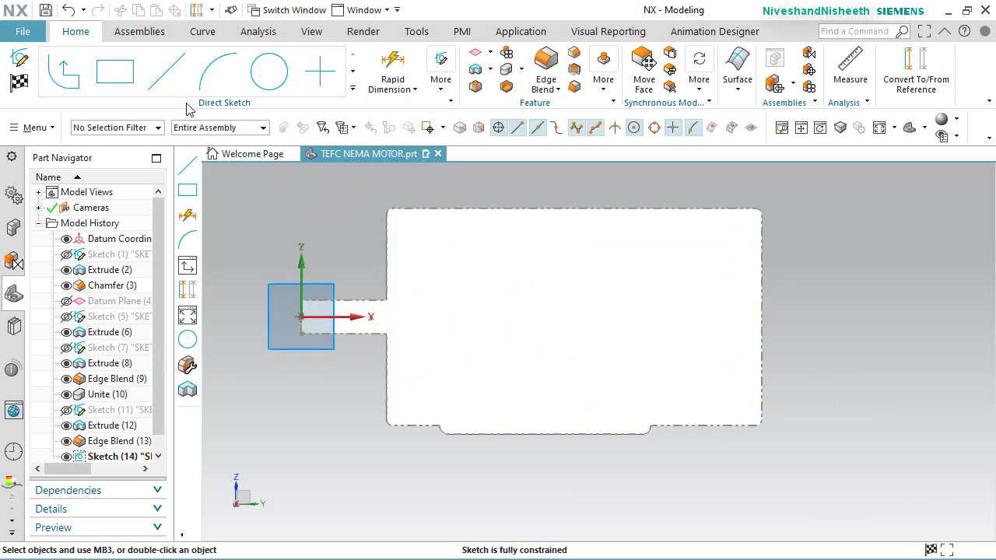
pyautogui.click(165, 72)
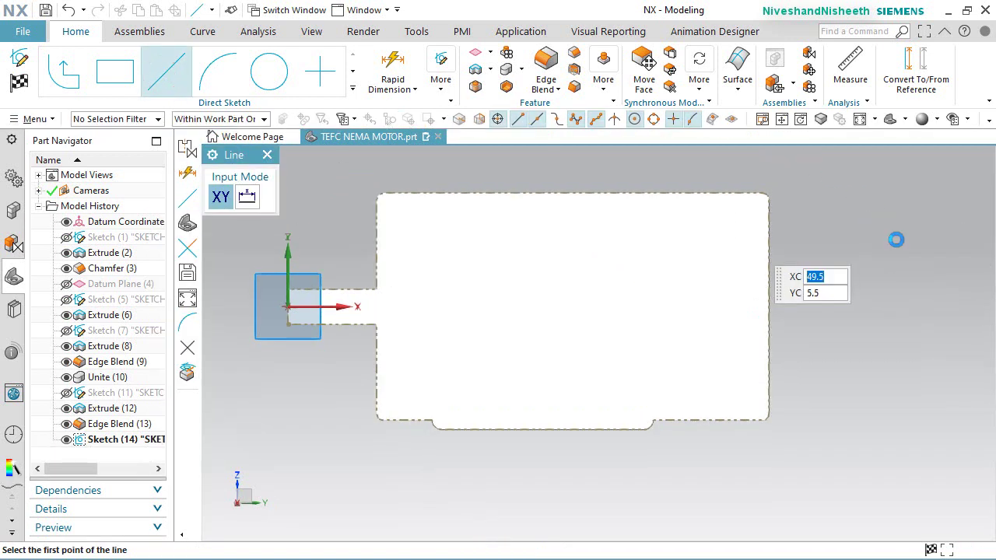
pyautogui.click(768, 306)
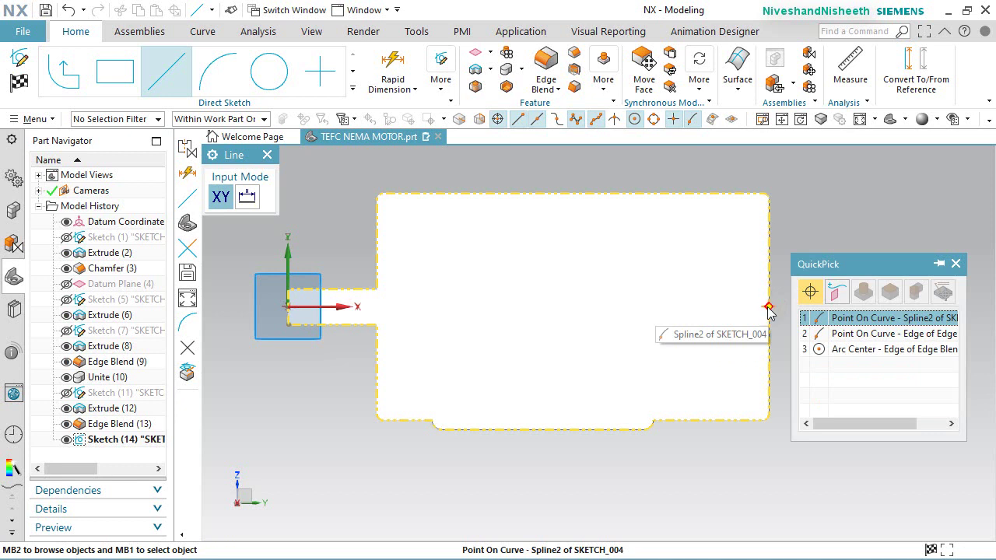
pyautogui.click(824, 350)
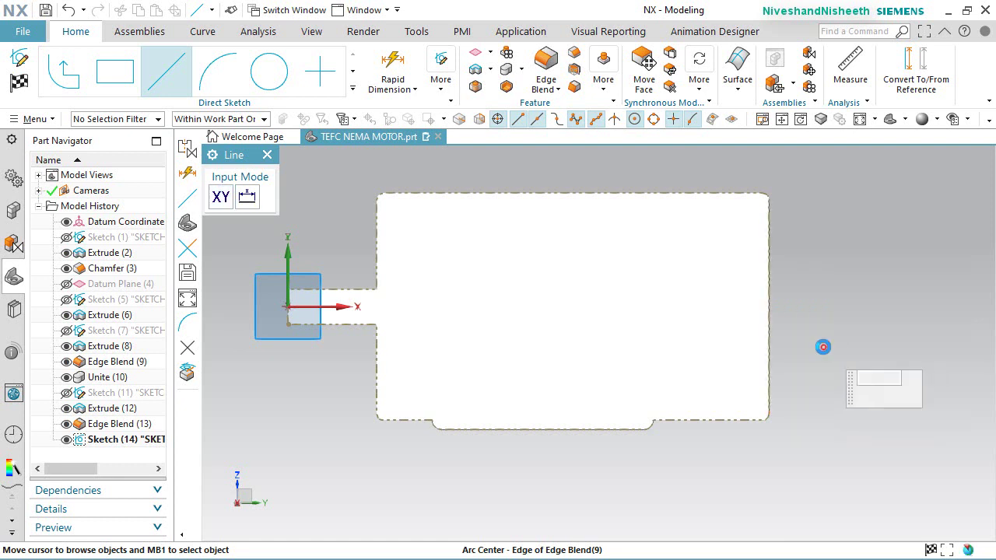
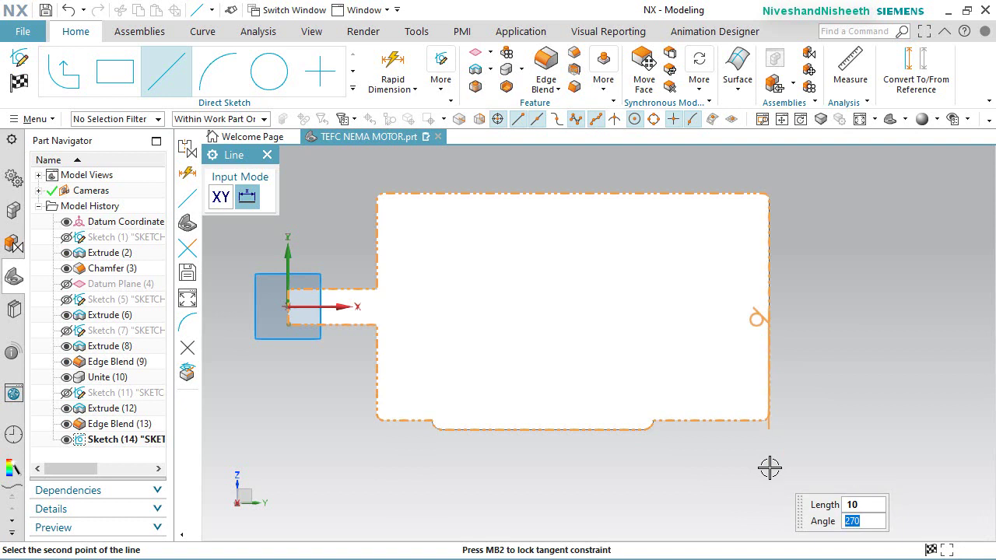
pyautogui.press('Return')
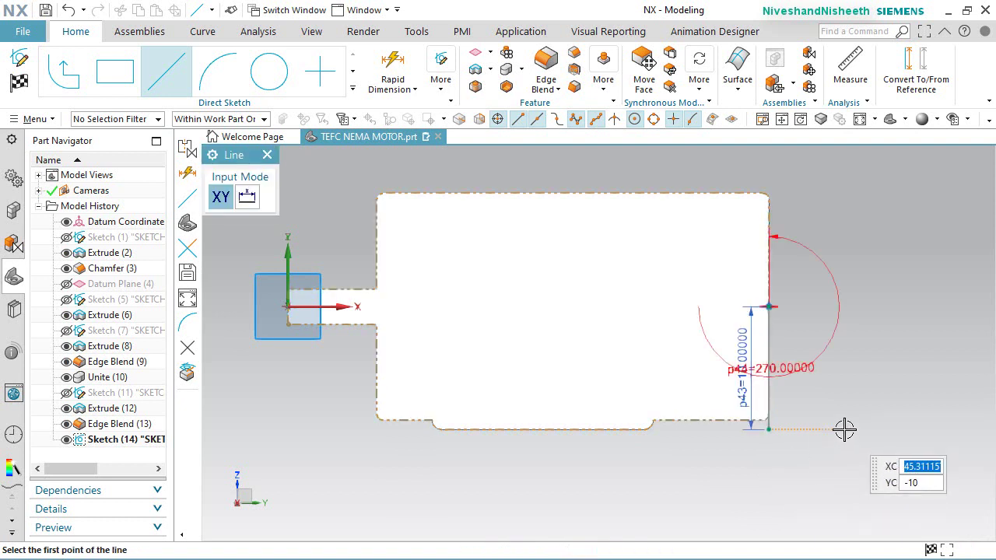
# Step: Delete the overconstraining 270-degree angular dimension from the vertical line at the motor's rear end
pyautogui.press('Escape')
pyautogui.click(799, 393)
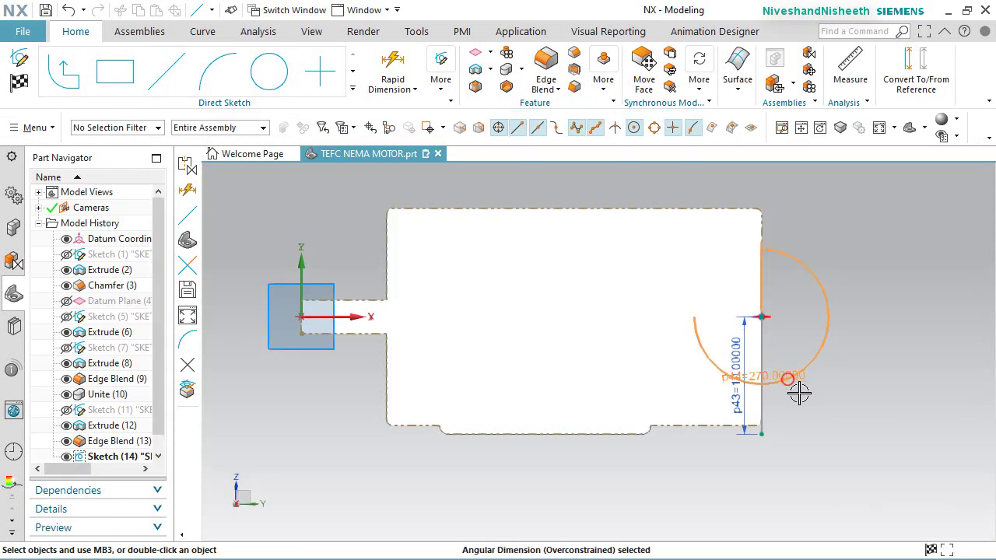
pyautogui.press('Delete')
pyautogui.click(498, 318)
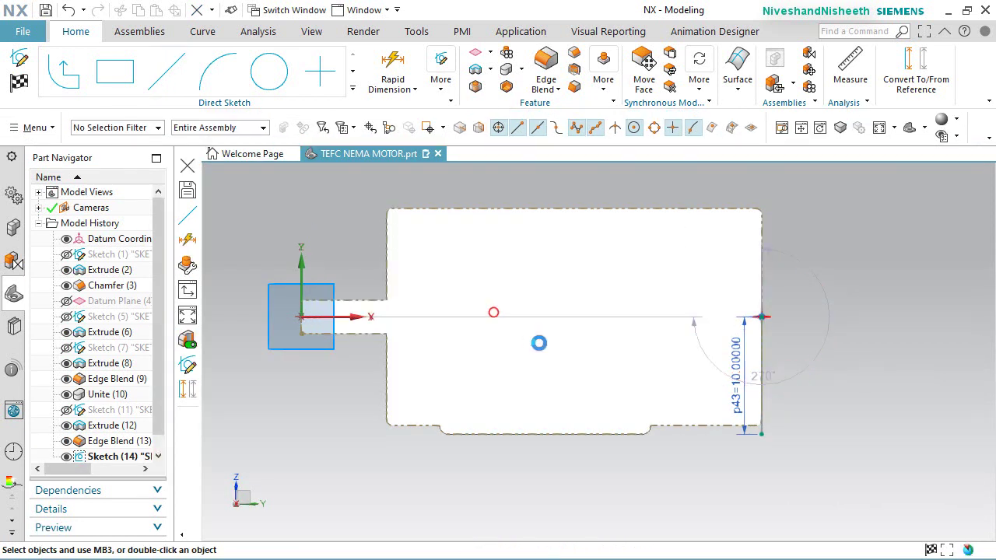
# Step: Draw a line 9.43 in long at an angle of 180 from the lower end of the vertical line
pyautogui.scroll(3, 782, 334)
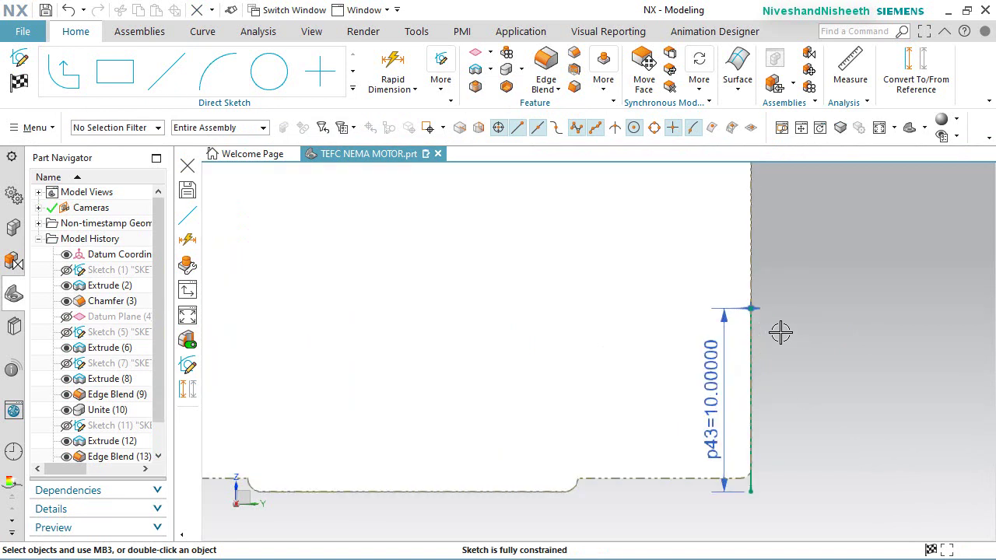
pyautogui.click(166, 70)
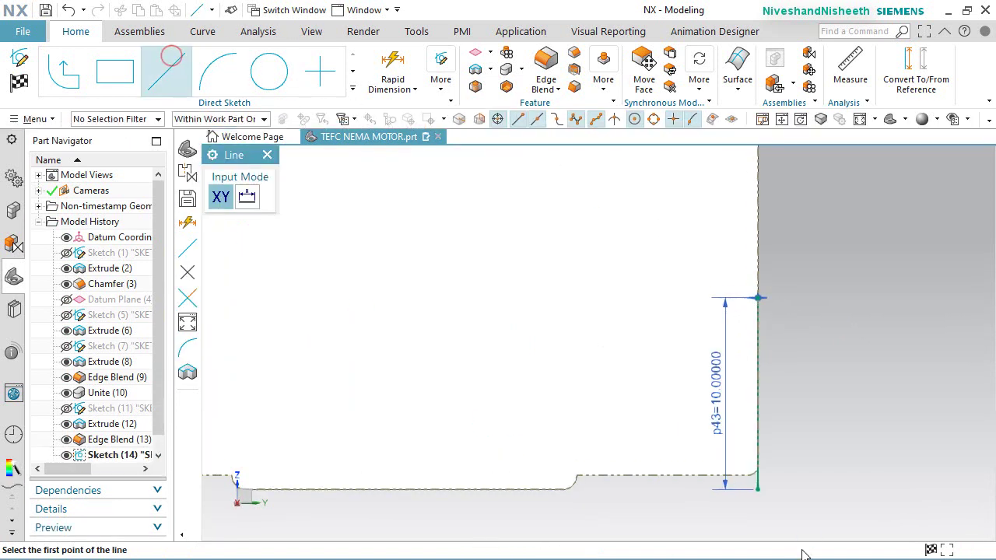
pyautogui.click(741, 496)
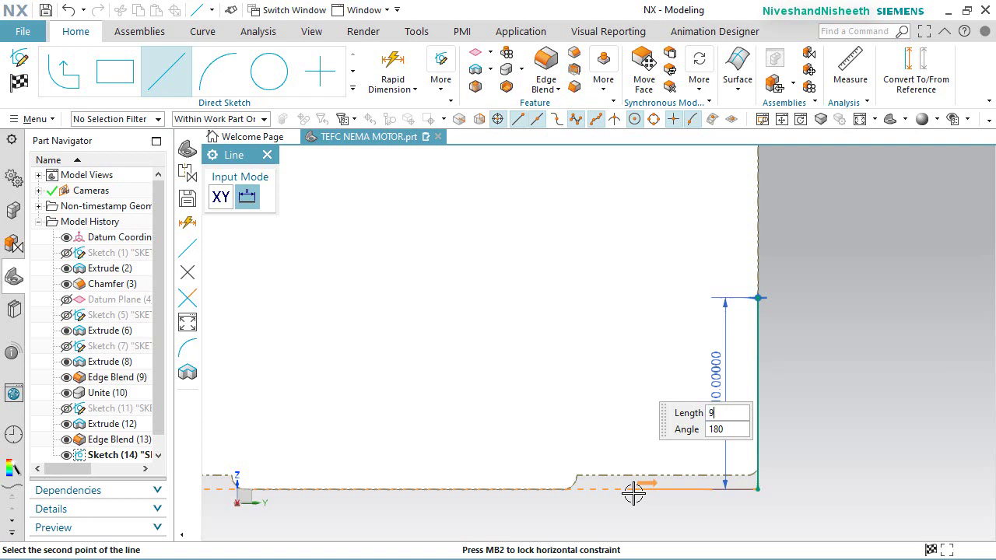
pyautogui.press('Tab')
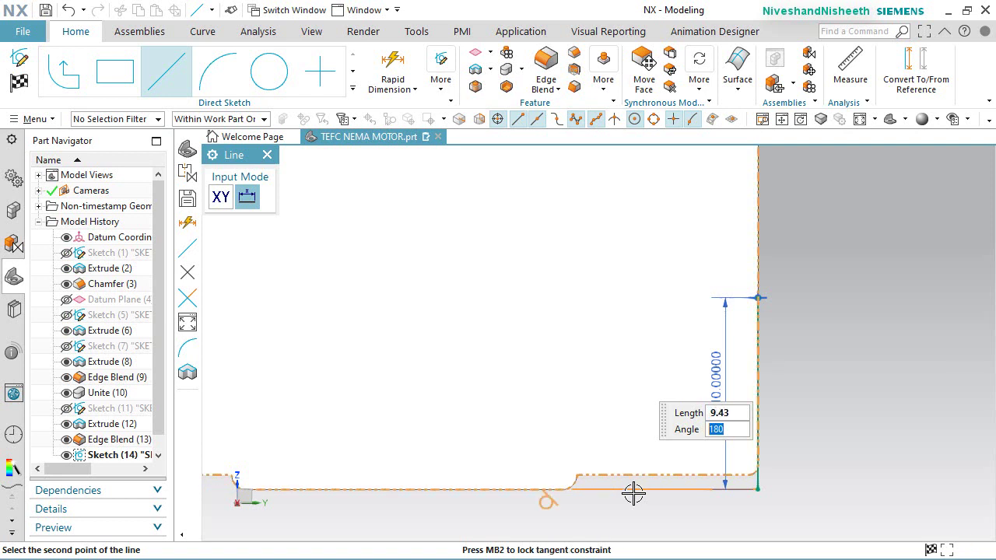
pyautogui.press('Return')
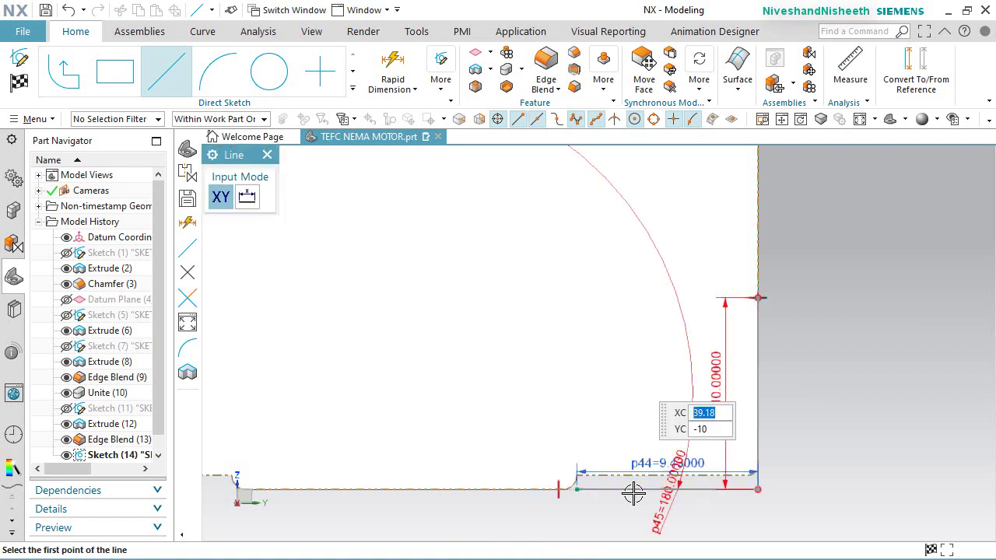
# Step: Delete the overconstraining 180-degree angular dimension and move the vertical line's 10 in dimension outside the motor's rear end
pyautogui.press('Escape')
pyautogui.click(671, 514)
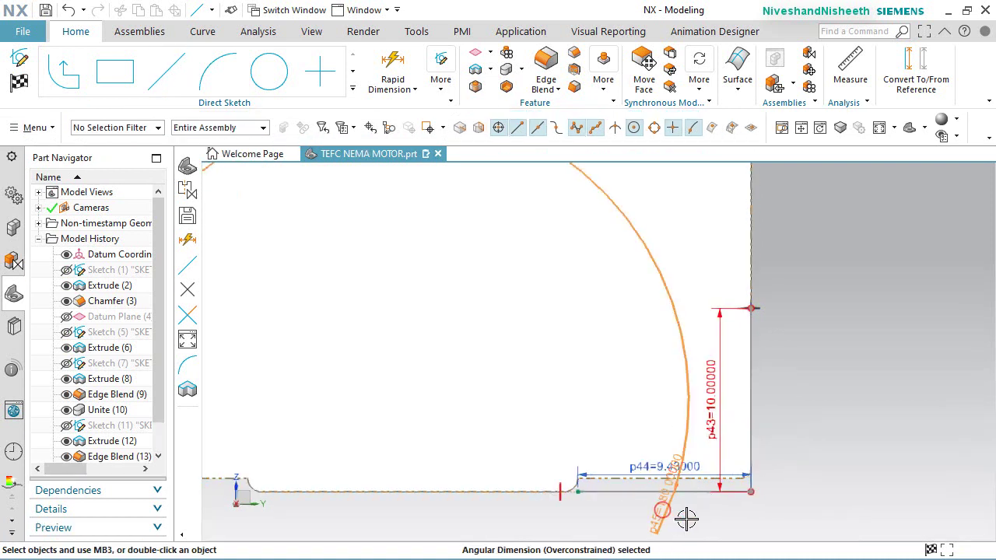
pyautogui.press('Delete')
pyautogui.click(520, 323)
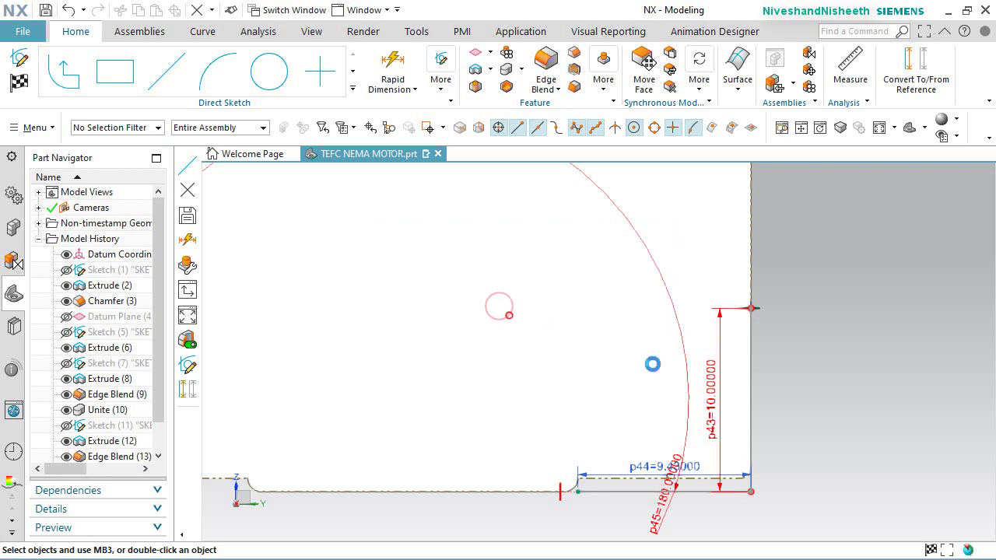
pyautogui.moveTo(717, 397); pyautogui.dragTo(841, 422)
pyautogui.rightClick(784, 521)
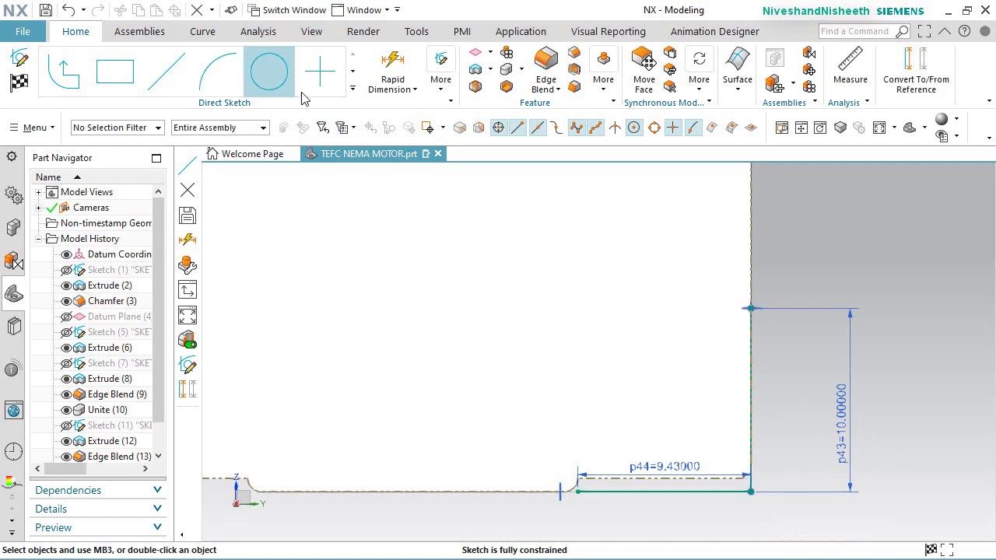
# Step: Fillet the corner between the horizontal and vertical sketch lines with a 1 in radius
pyautogui.click(352, 89)
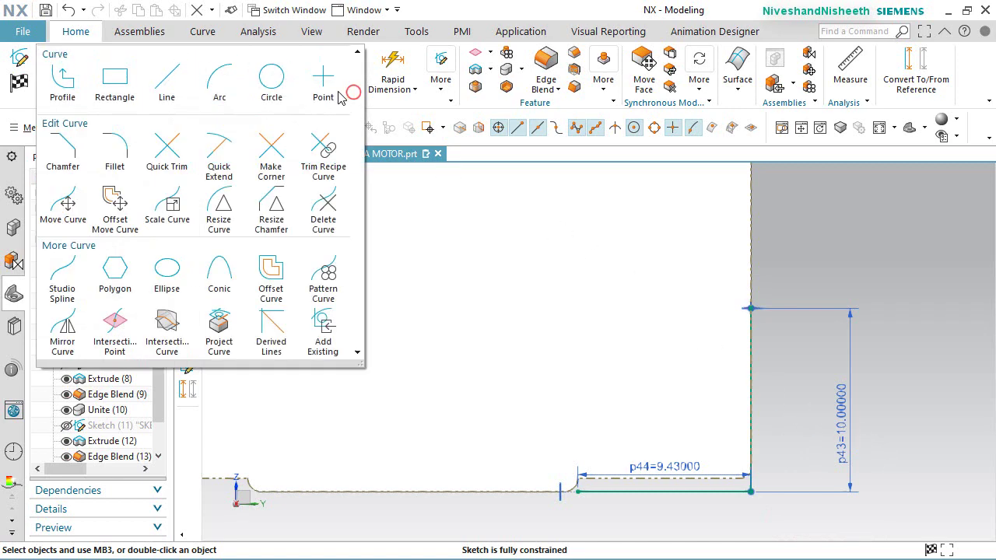
pyautogui.click(115, 152)
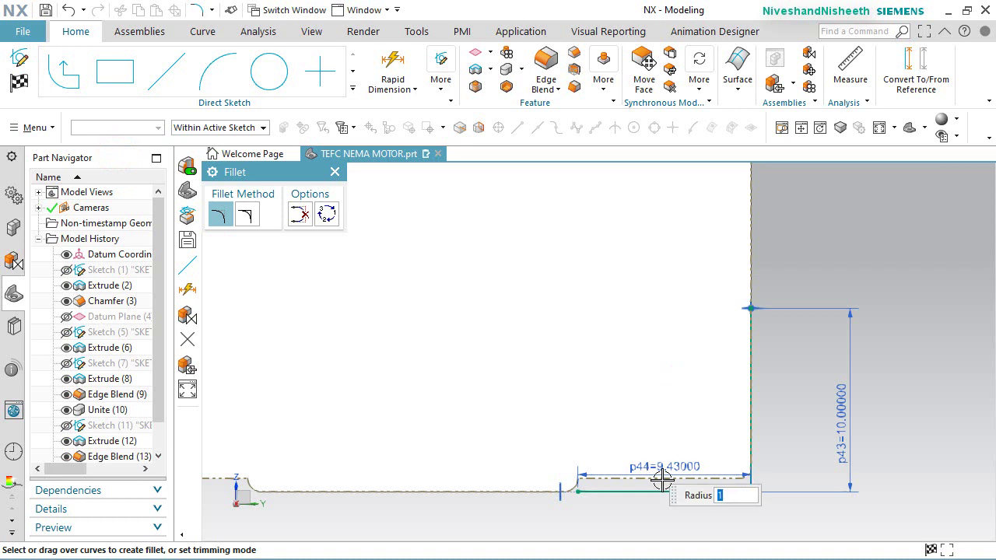
pyautogui.scroll(4, 749, 509)
pyautogui.click(755, 470)
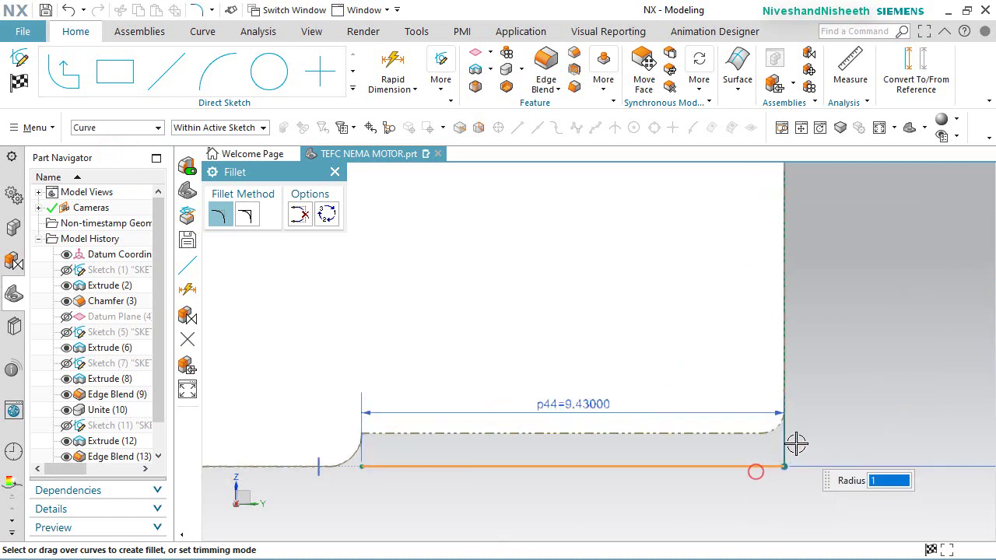
pyautogui.click(785, 441)
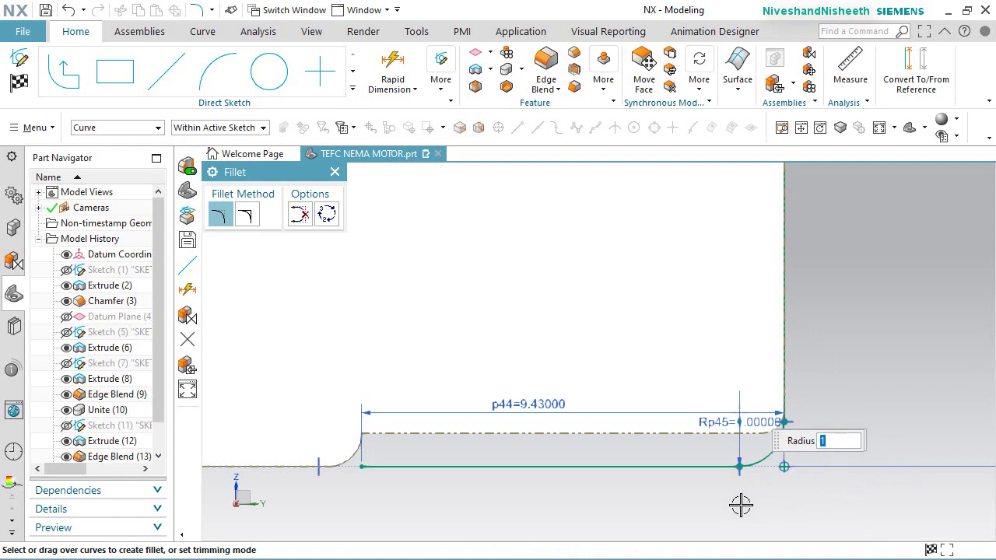
pyautogui.press('Escape')
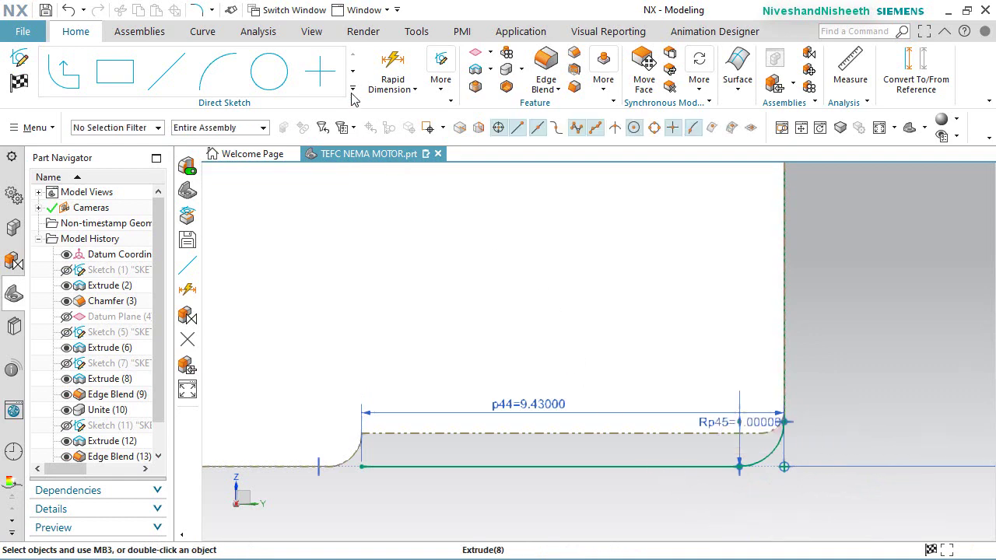
# Step: Offset the connected lines and fillet by 0.1875 in toward the inside of the motor
pyautogui.click(352, 88)
pyautogui.click(271, 270)
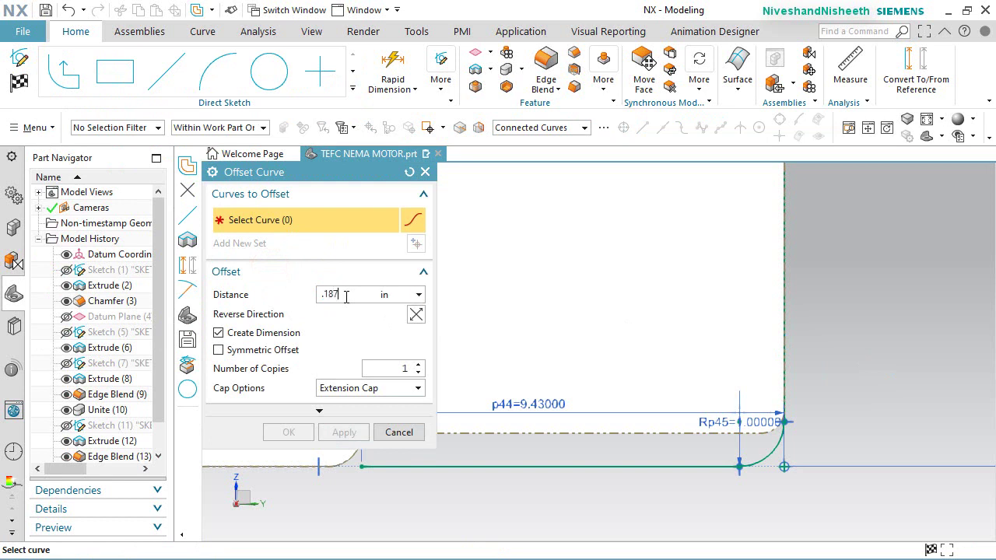
pyautogui.scroll(-3, 784, 510)
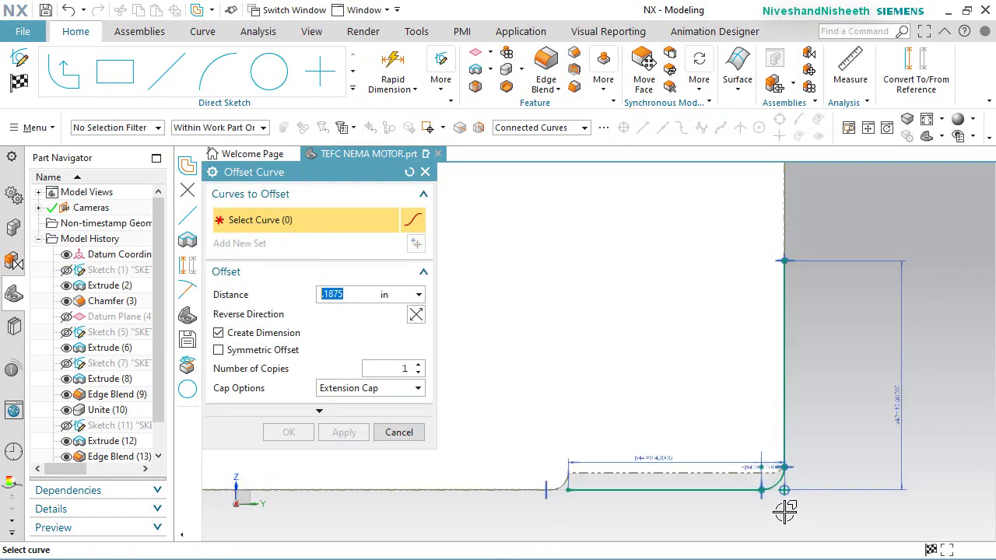
pyautogui.click(721, 490)
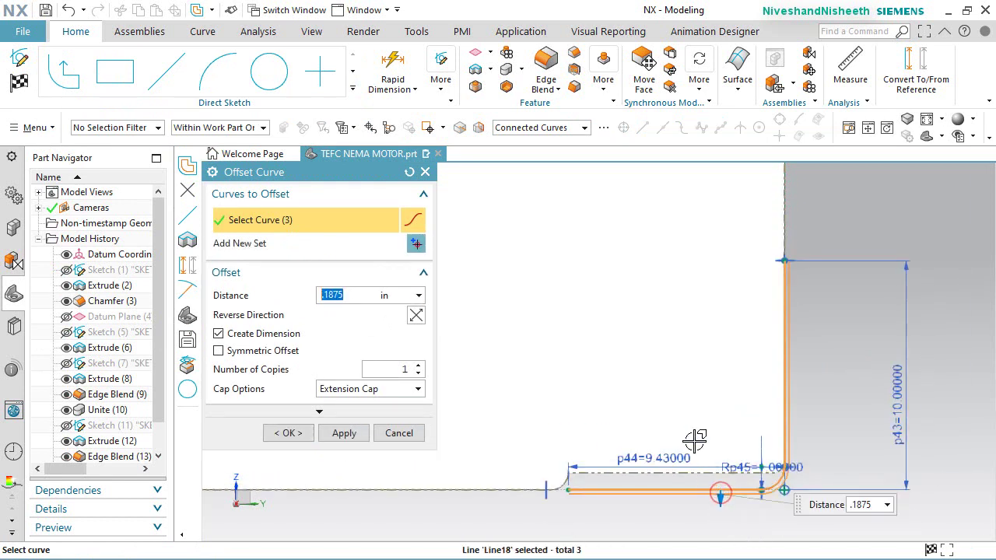
pyautogui.click(414, 316)
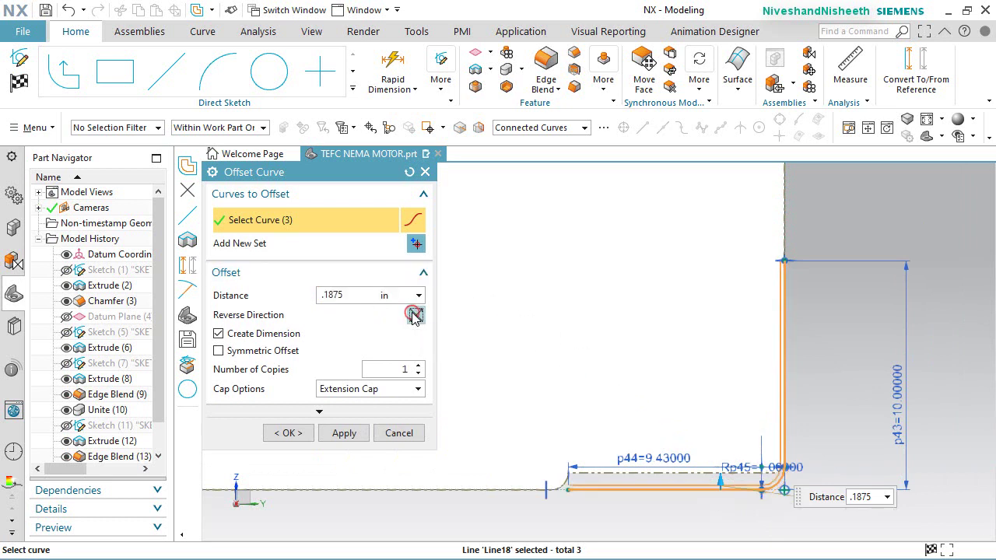
pyautogui.click(288, 433)
# Step: Close the front end of the horizontal strip with a short vertical line between the original and offset curves
pyautogui.click(166, 78)
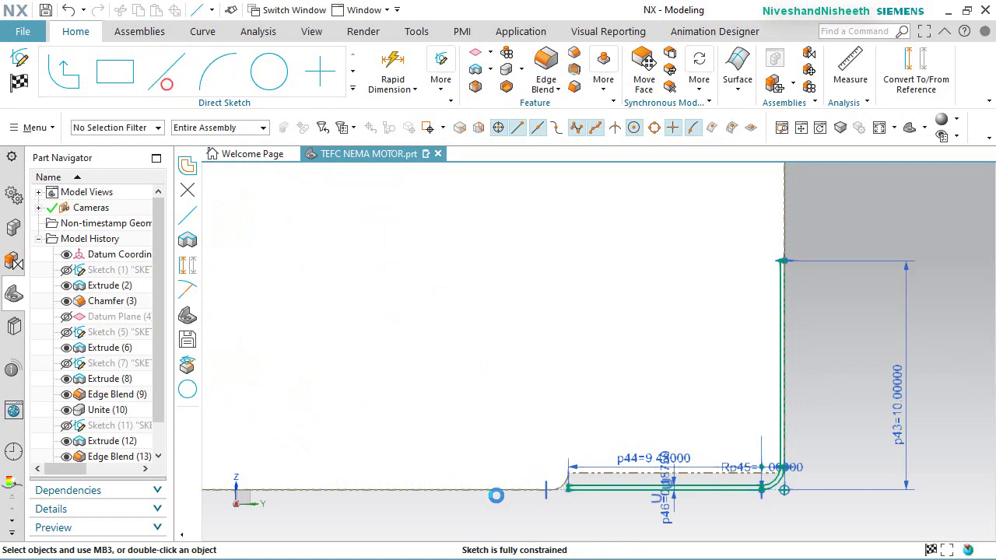
pyautogui.scroll(5, 567, 488)
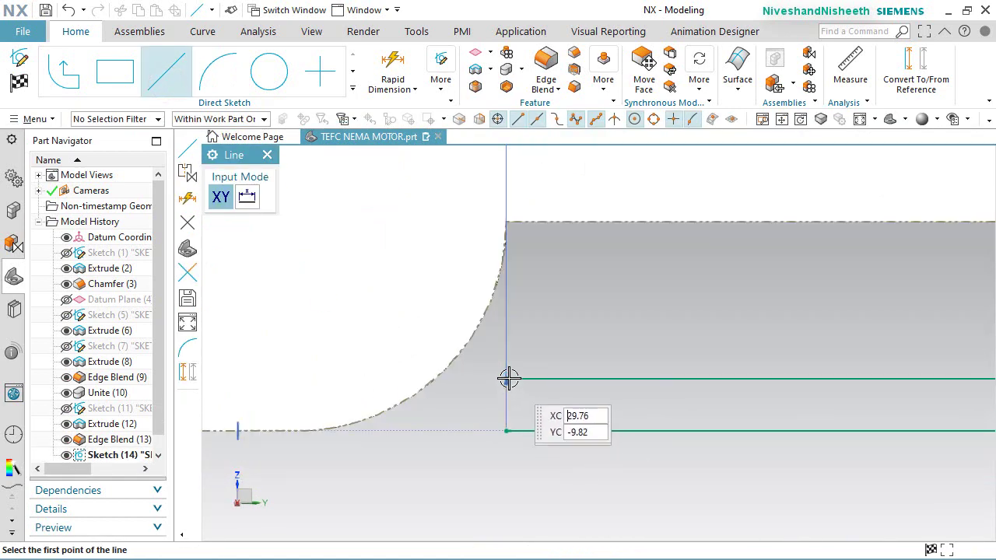
pyautogui.click(506, 379)
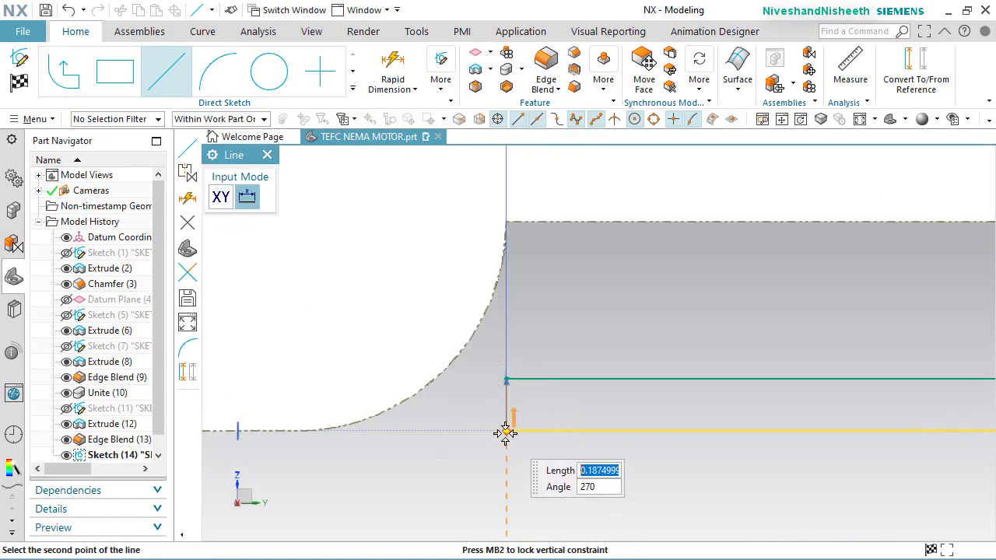
pyautogui.click(506, 434)
# Step: Close the upper end of the vertical strip with a short horizontal line from the offset line to the original line's start point
pyautogui.scroll(-5, 483, 480)
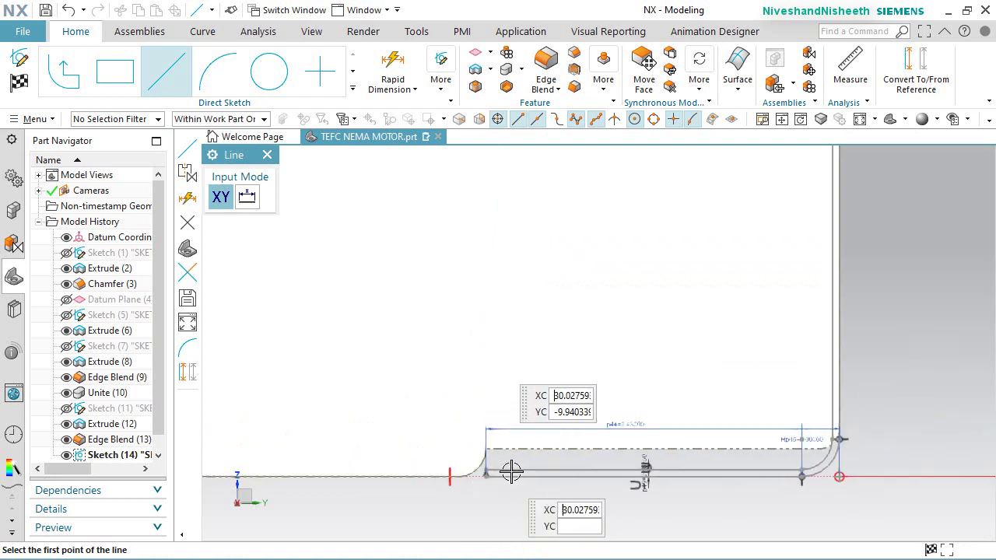
pyautogui.scroll(-5, 544, 472)
pyautogui.scroll(3, 742, 267)
pyautogui.scroll(2, 685, 260)
pyautogui.scroll(2, 503, 206)
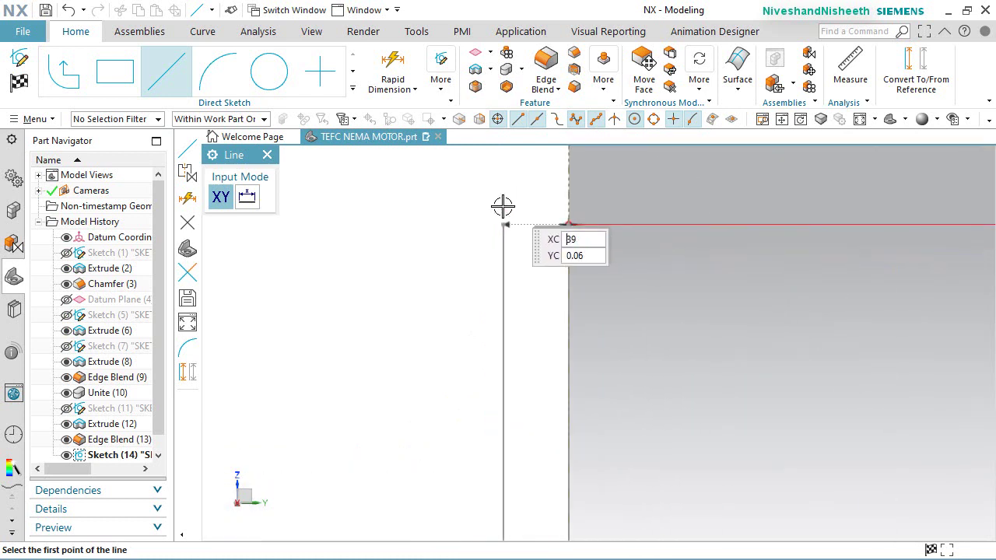
pyautogui.click(506, 224)
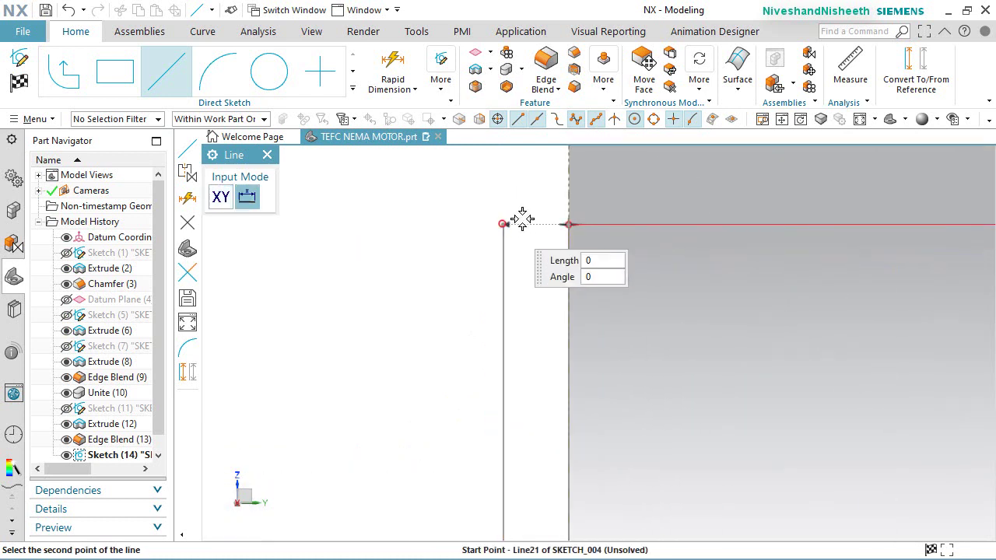
pyautogui.click(570, 224)
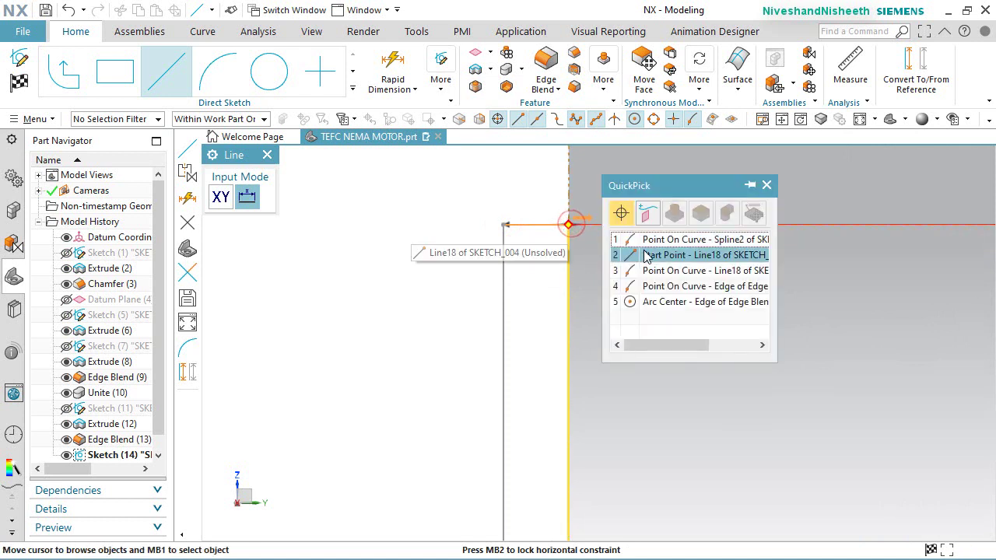
pyautogui.click(664, 260)
pyautogui.scroll(-4, 645, 196)
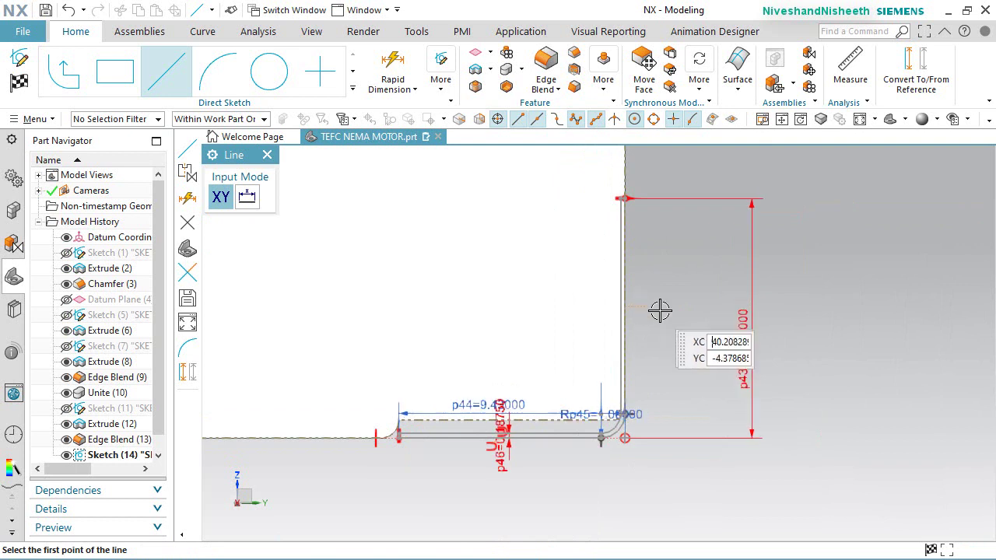
pyautogui.press('Escape')
# Step: Finish the rear-end profile sketch and turn off section clipping so the whole motor is displayed
pyautogui.click(21, 81)
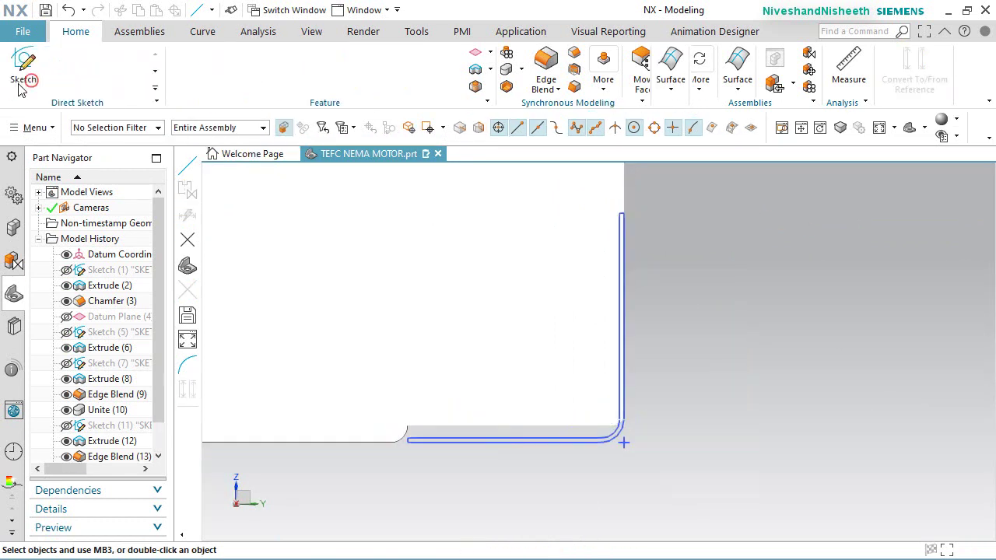
pyautogui.click(311, 32)
pyautogui.click(357, 69)
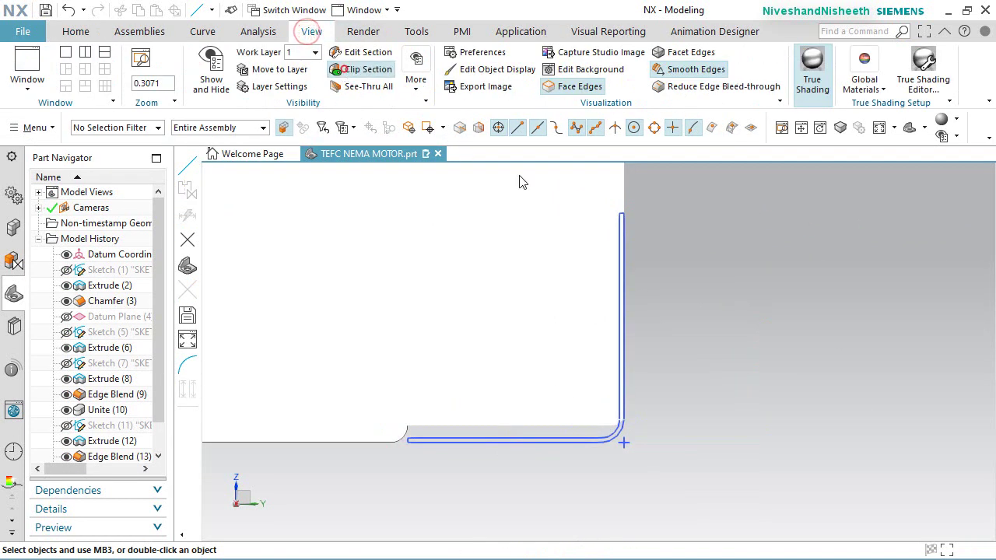
pyautogui.click(122, 37)
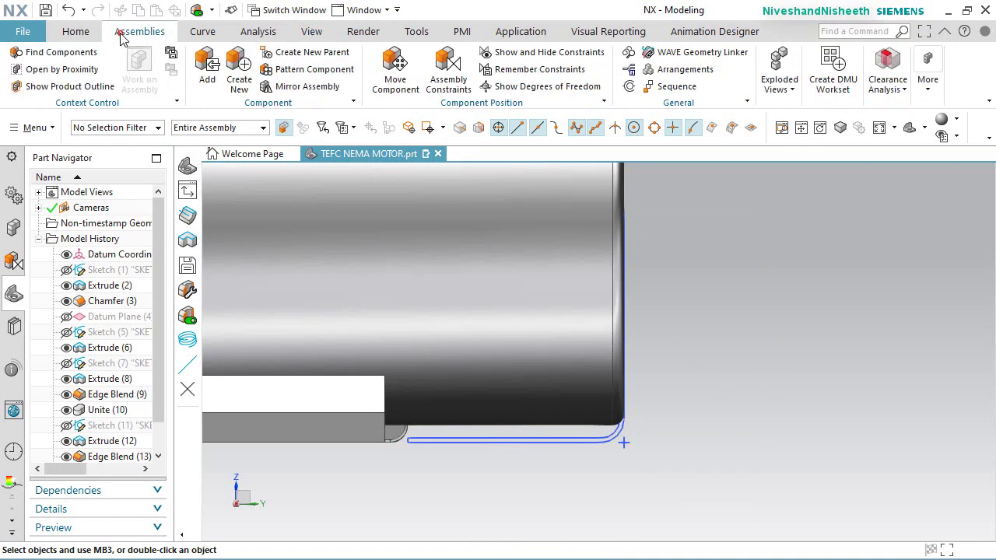
# Step: Set up a 360° Revolve of the L-shaped end-cover sketch profile about the motor's shaft axis
pyautogui.click(73, 28)
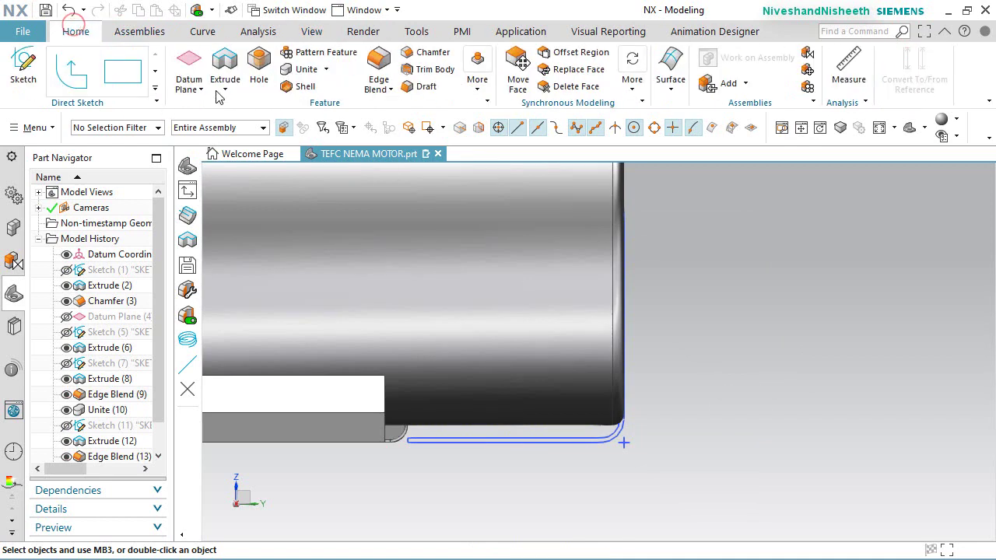
pyautogui.click(223, 91)
pyautogui.click(232, 126)
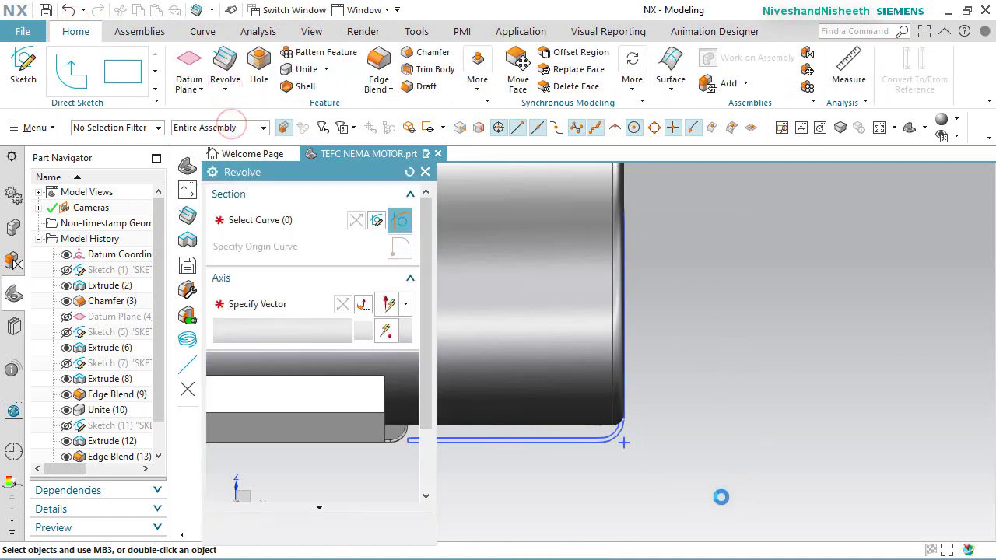
pyautogui.click(684, 457)
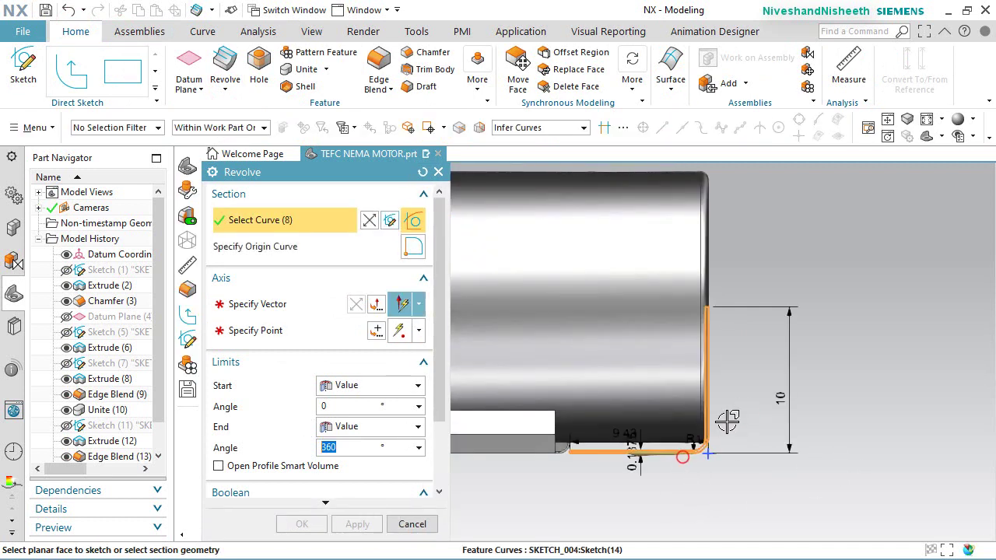
pyautogui.click(265, 304)
pyautogui.scroll(1, 703, 292)
pyautogui.scroll(3, 703, 292)
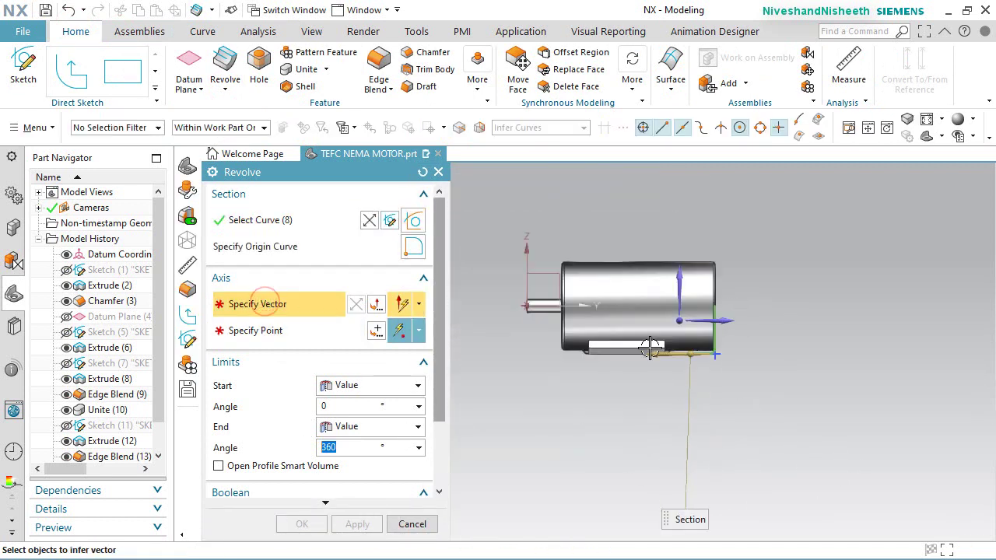
pyautogui.moveTo(659, 373); pyautogui.dragTo(678, 396, button='middle')
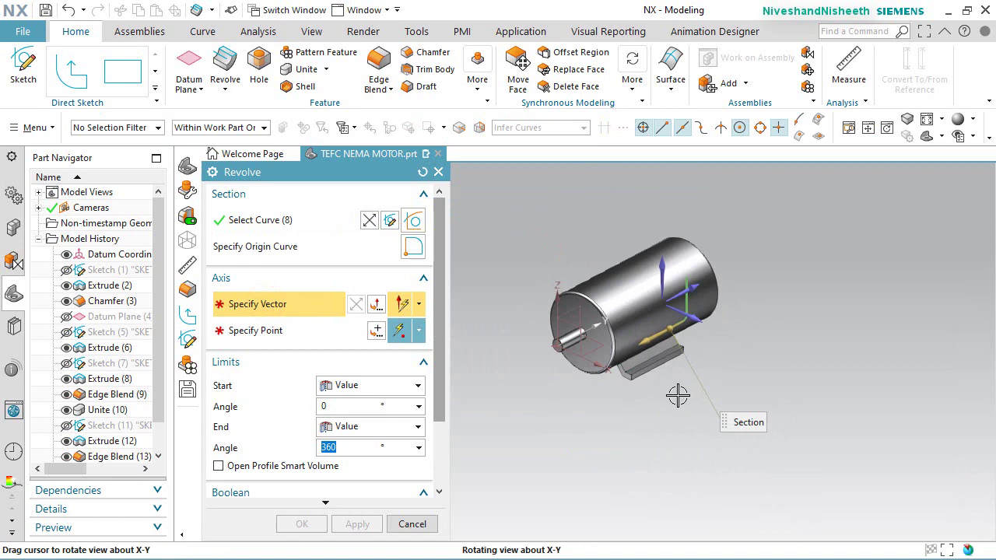
pyautogui.click(600, 321)
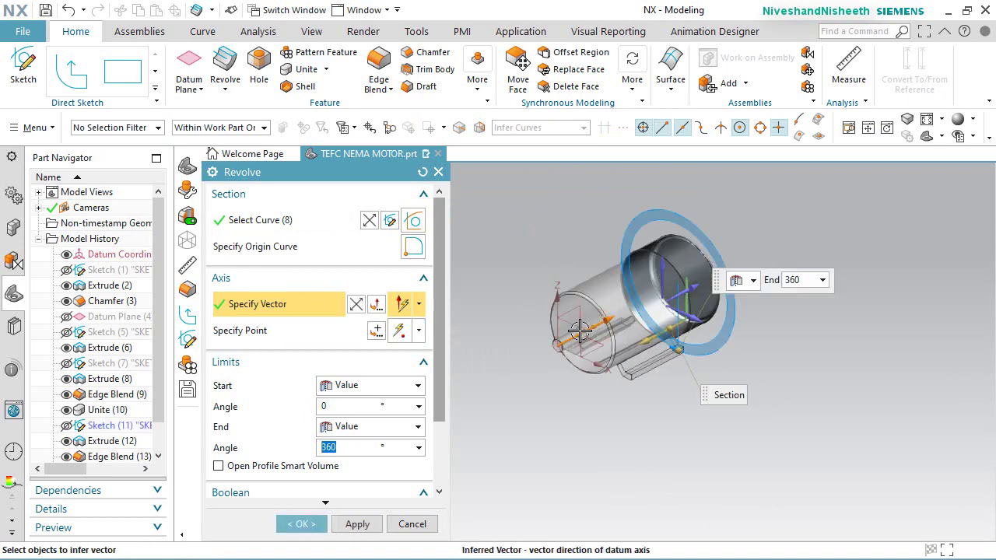
# Step: Set the revolve's Boolean to Unite with the motor body and complete the feature
pyautogui.scroll(-3, 436, 436)
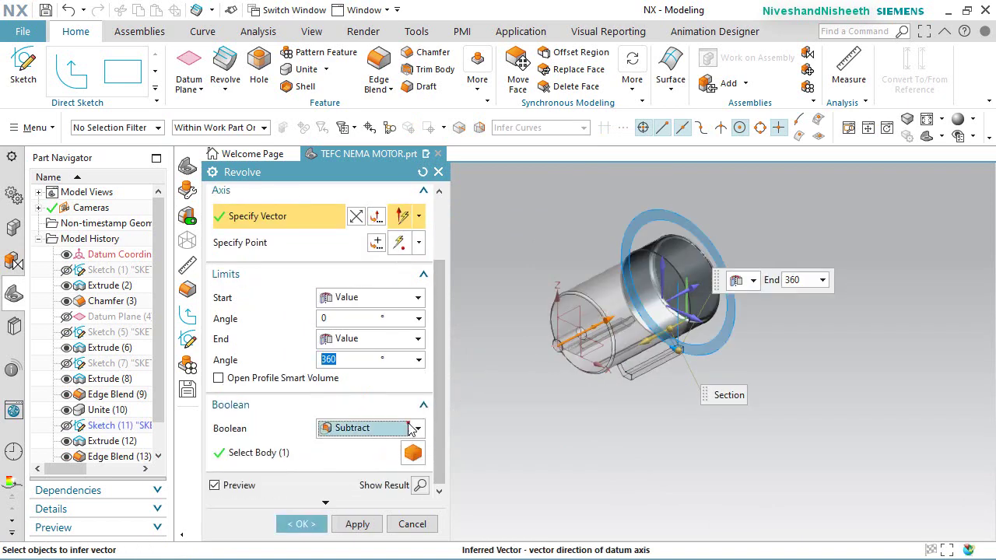
pyautogui.click(407, 425)
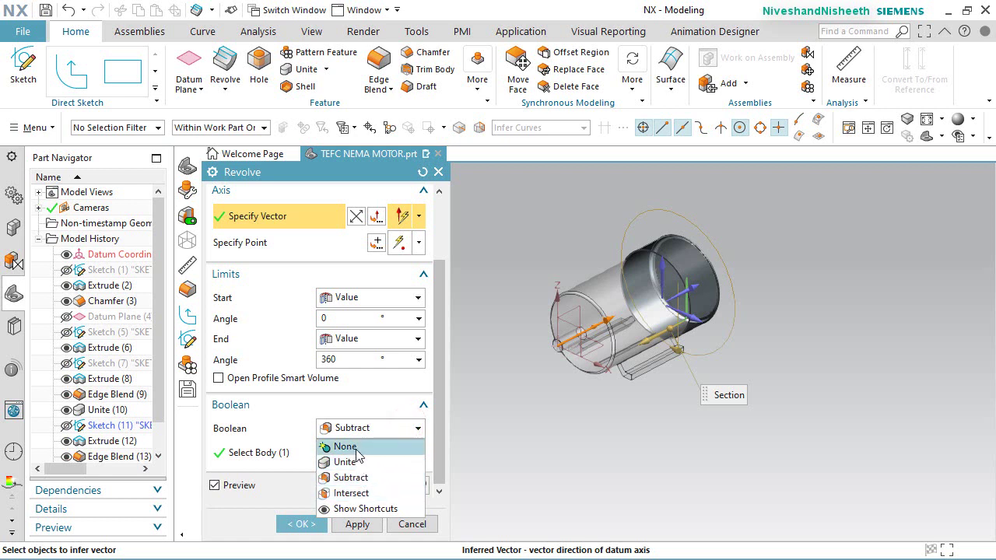
pyautogui.click(372, 463)
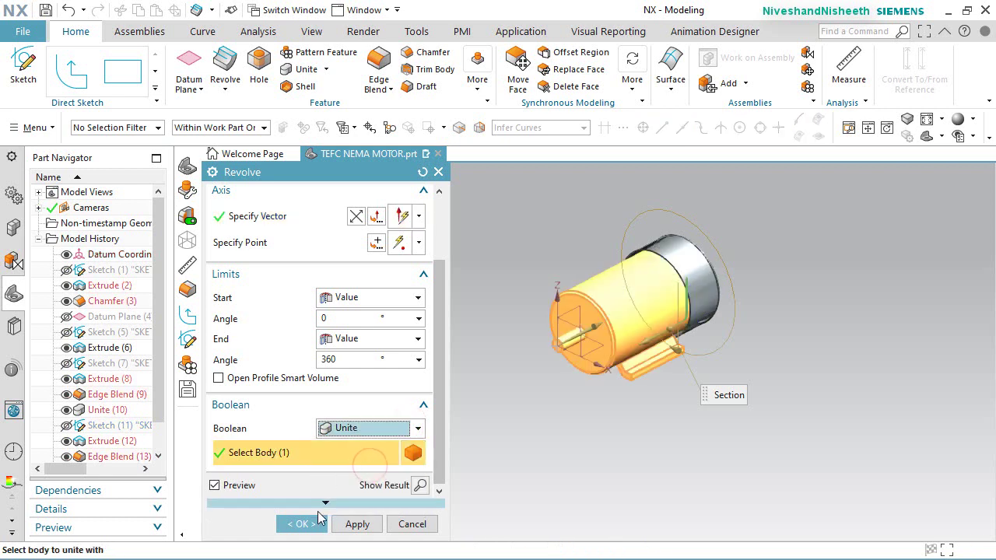
pyautogui.click(319, 527)
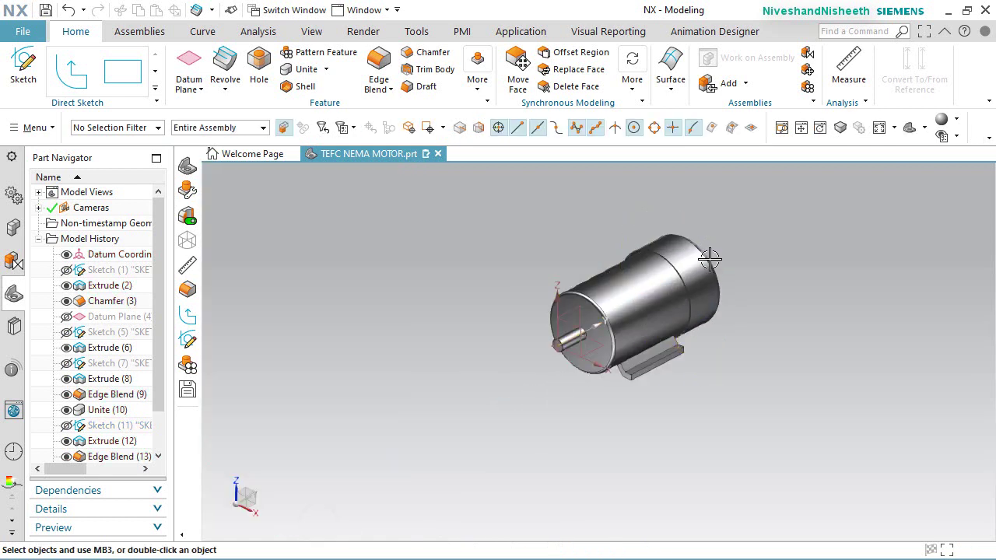
# Step: Inspect the revolved cover and mounting feet from the back and underside, and save the part file
pyautogui.scroll(5, 724, 241)
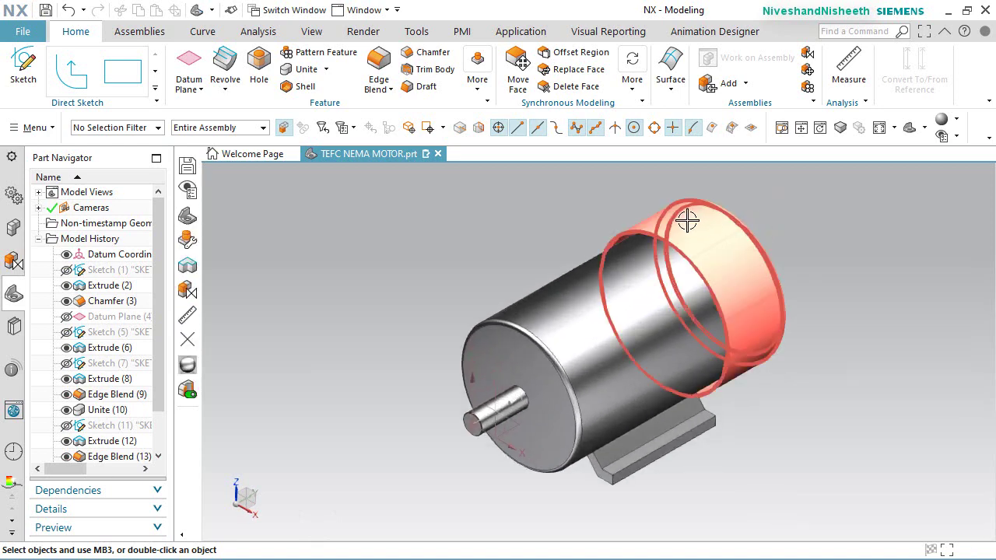
pyautogui.moveTo(598, 281); pyautogui.dragTo(573, 299, button='middle')
pyautogui.scroll(-3, 545, 283)
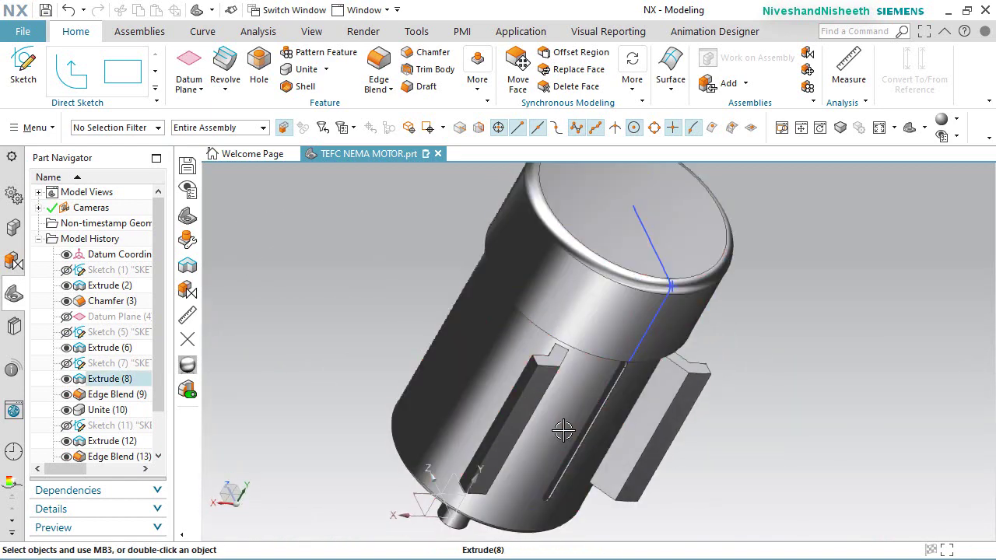
pyautogui.moveTo(563, 431); pyautogui.dragTo(632, 440, button='middle')
pyautogui.scroll(-1, 121, 443)
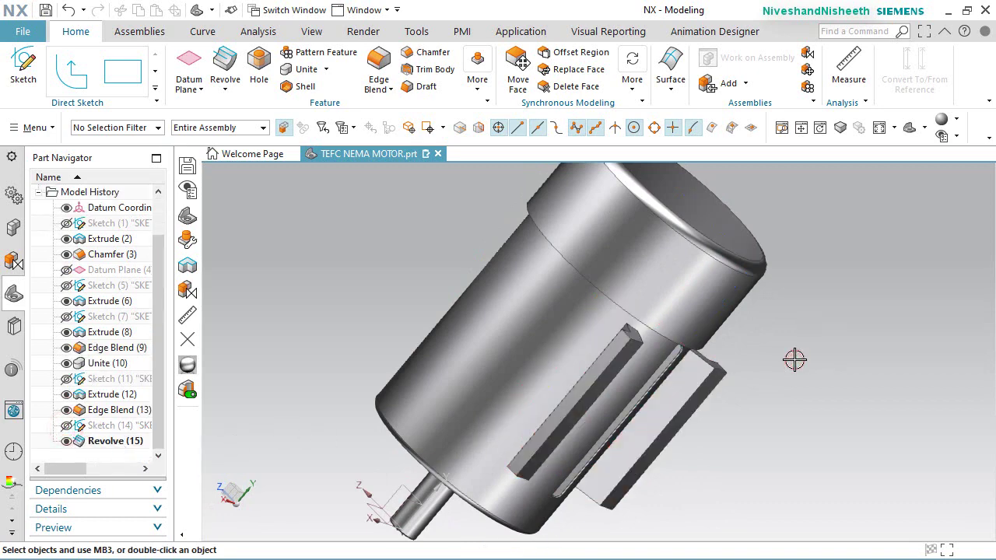
pyautogui.press('Home')
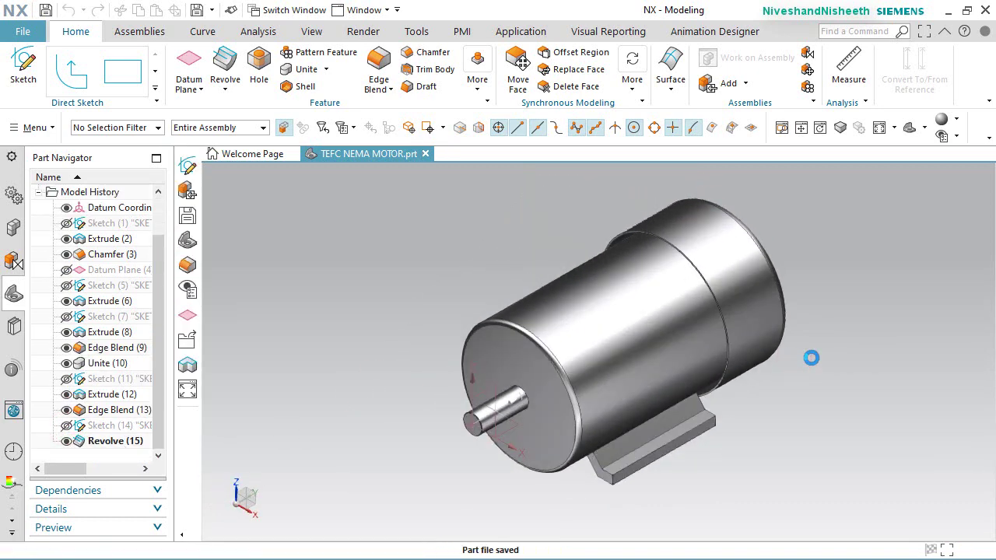
pyautogui.click(449, 253)
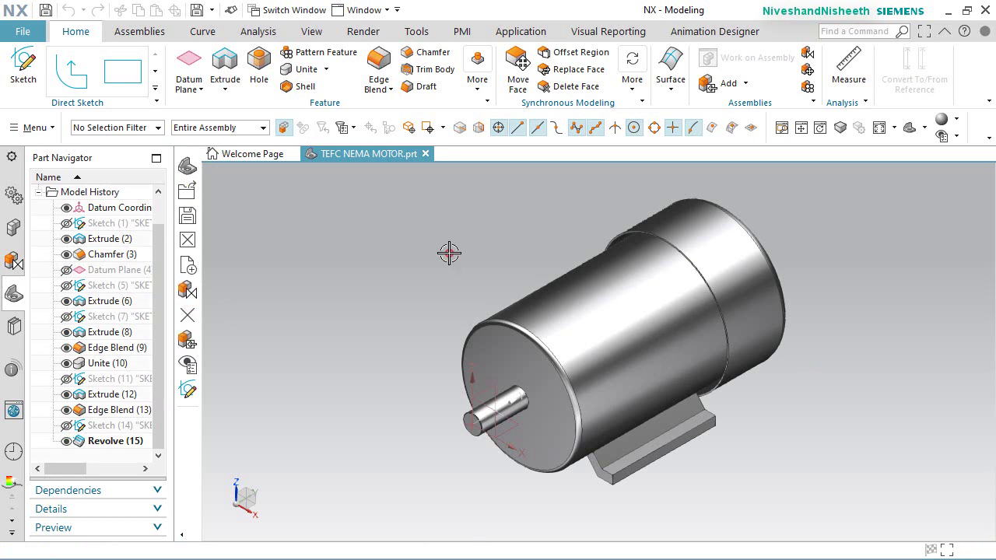
# Step: Start a simple General Hole of 0.125 in diameter and place its first sketch point on one mounting foot's bottom face
pyautogui.click(262, 65)
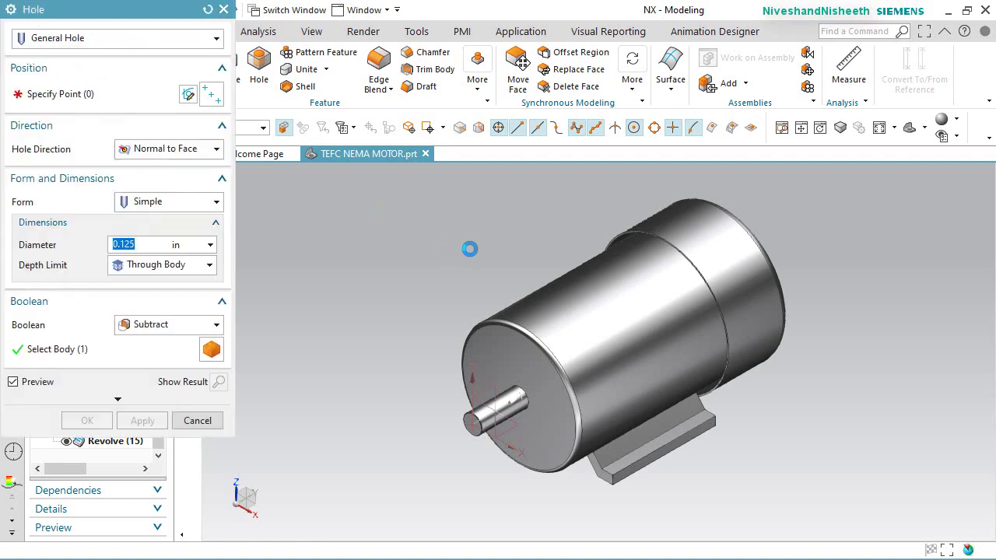
pyautogui.moveTo(187, 20); pyautogui.dragTo(382, 168)
pyautogui.moveTo(554, 515); pyautogui.dragTo(556, 401, button='middle')
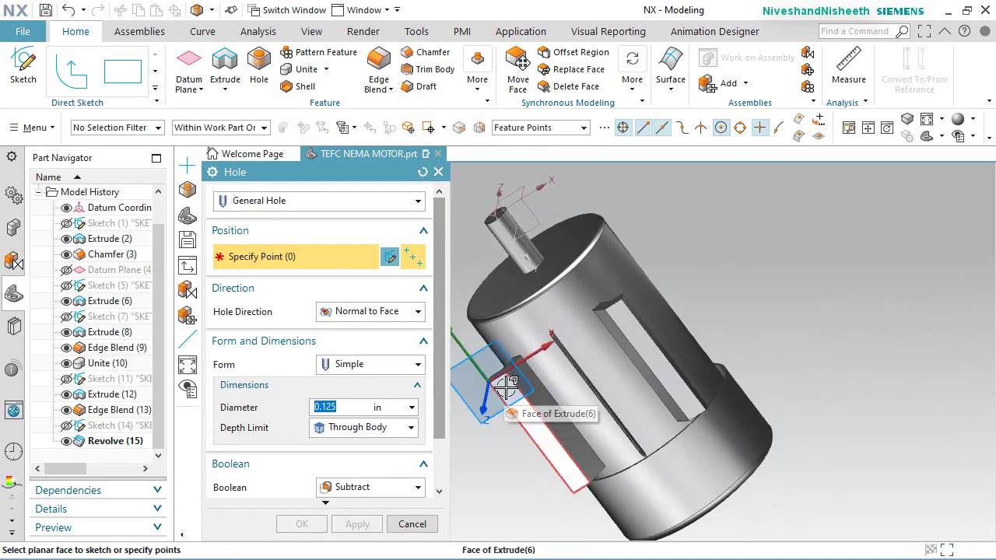
pyautogui.click(506, 383)
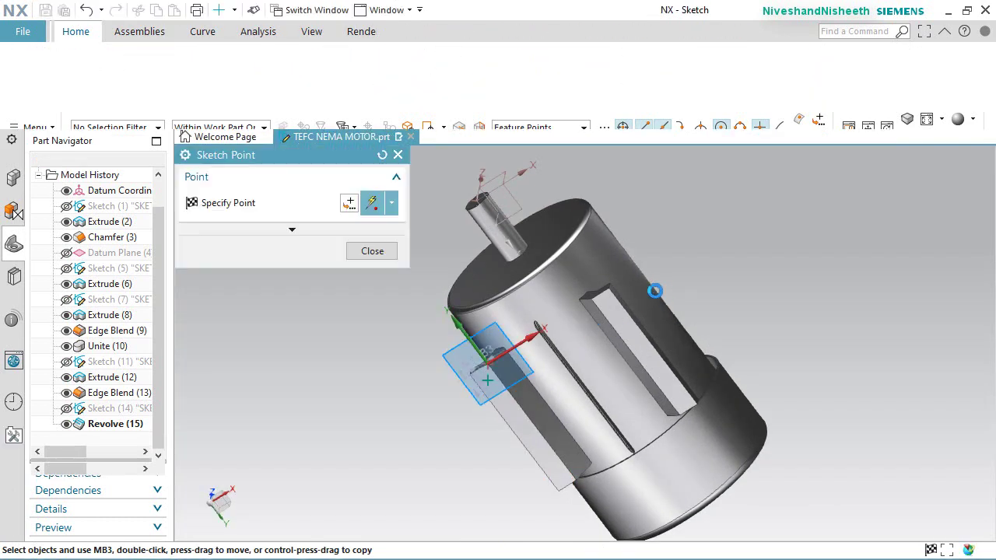
# Step: Add a second hole point near the shaft-side end of the opposite mounting foot and finish placing points
pyautogui.moveTo(614, 245); pyautogui.dragTo(616, 280, button='middle')
pyautogui.moveTo(753, 298); pyautogui.dragTo(734, 299, button='right')
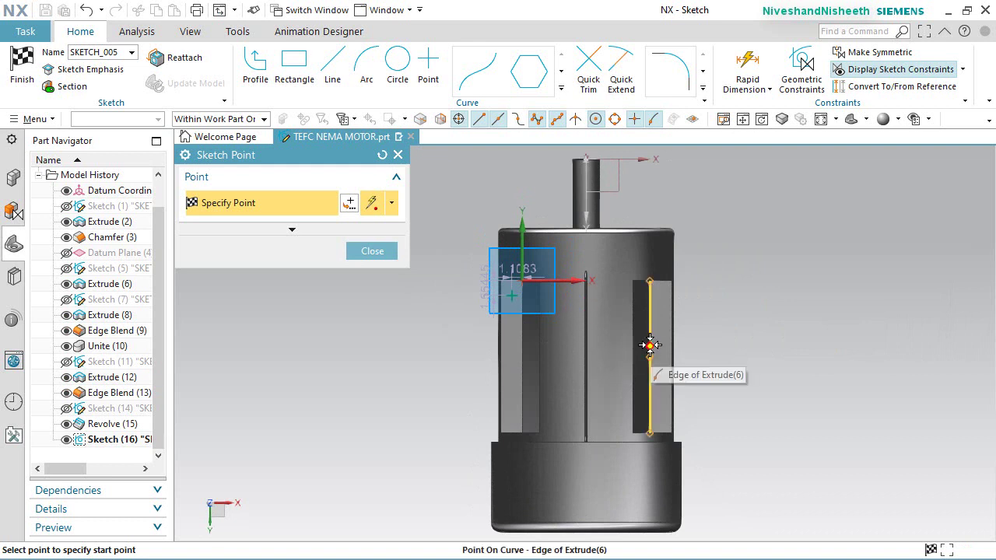
pyautogui.scroll(-2, 650, 343)
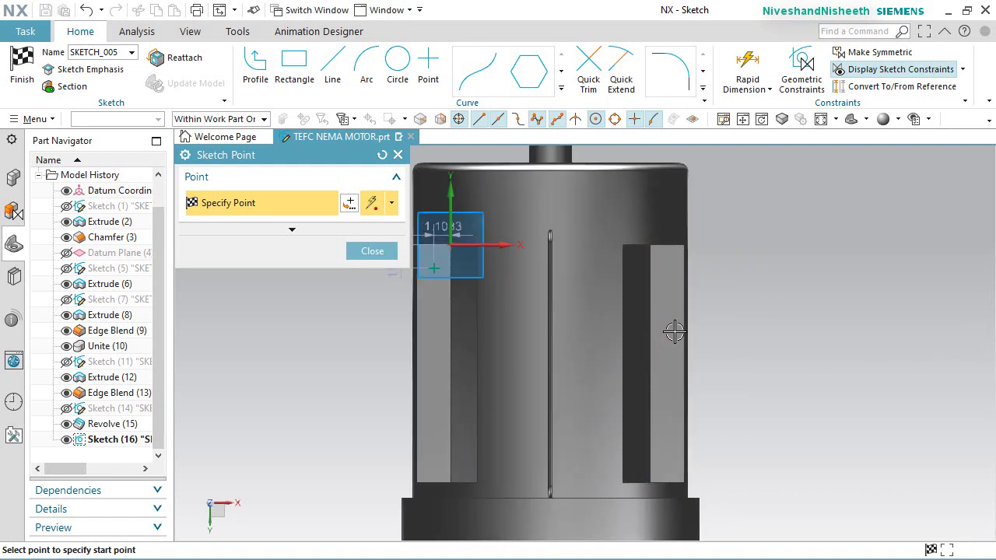
pyautogui.click(670, 260)
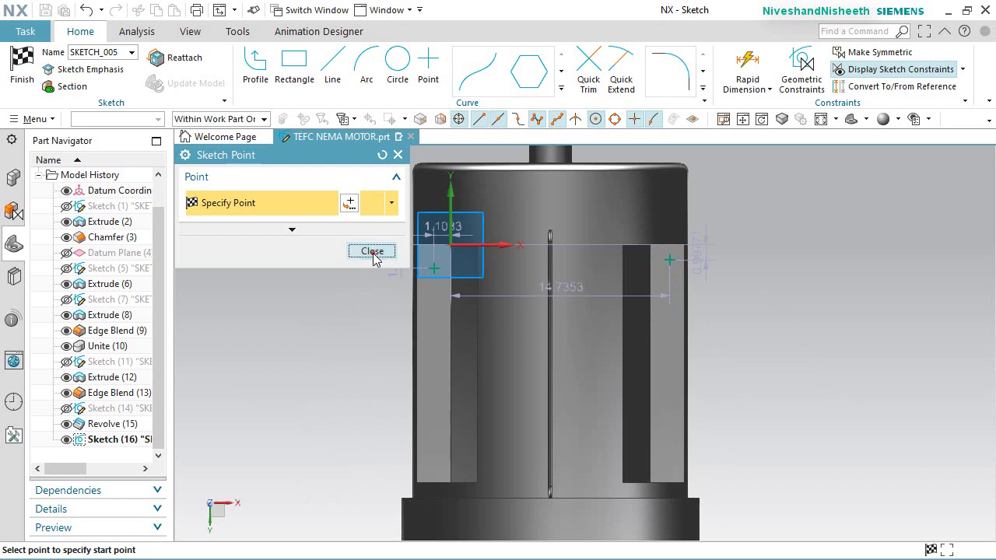
pyautogui.click(372, 251)
# Step: Dimension the first hole point 13.875 in lengthwise from the origin at the shaft's end using Rapid Dimension
pyautogui.scroll(-2, 547, 332)
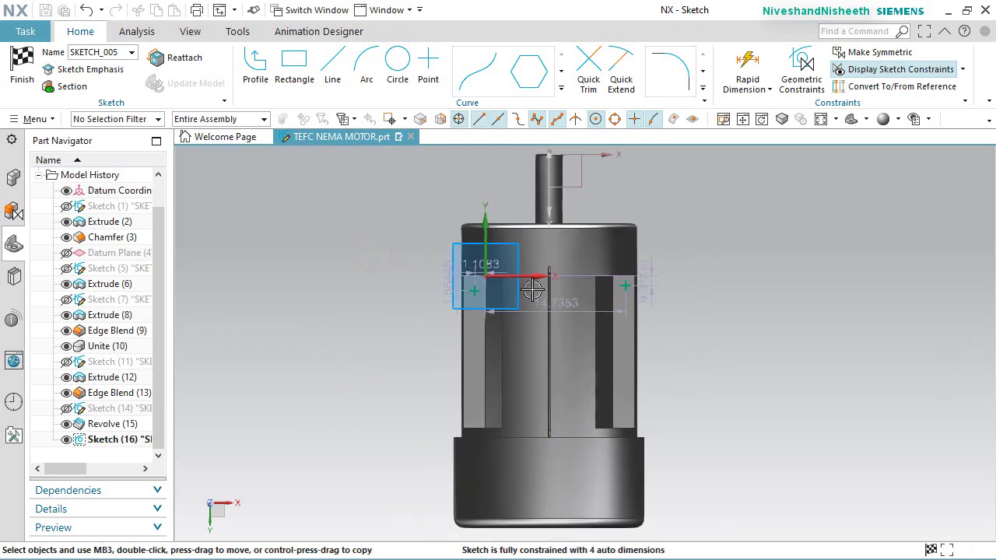
pyautogui.click(747, 62)
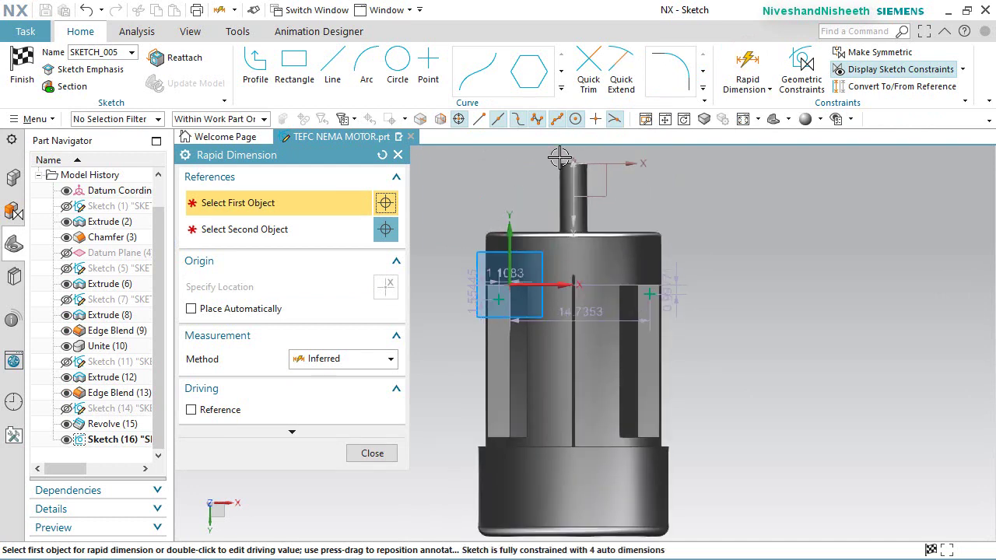
pyautogui.scroll(5, 560, 158)
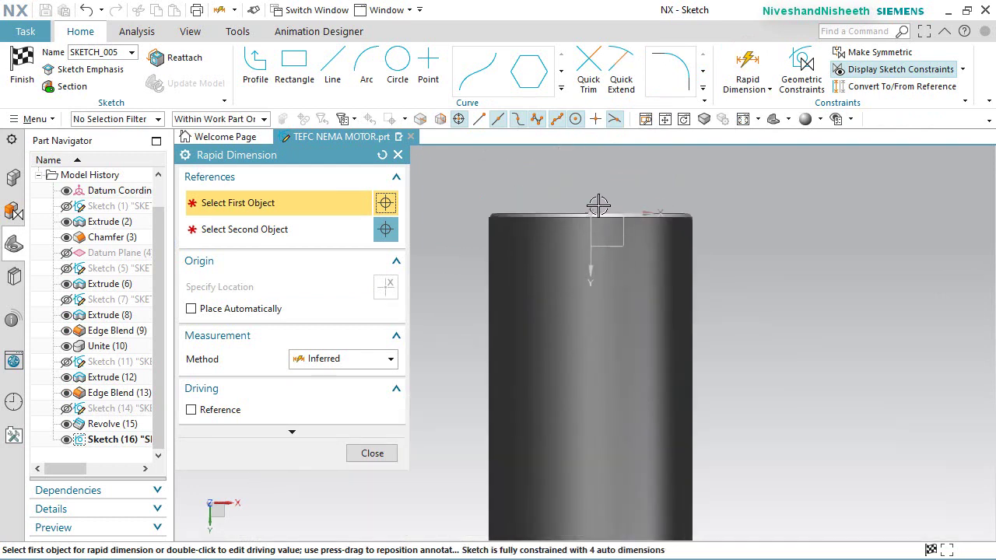
pyautogui.scroll(3, 593, 210)
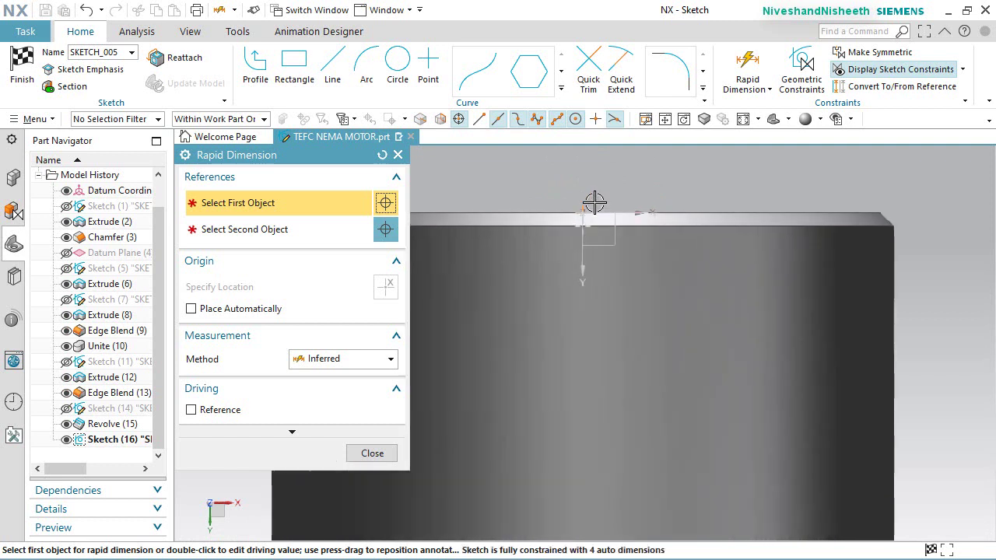
pyautogui.click(589, 211)
pyautogui.scroll(-4, 585, 201)
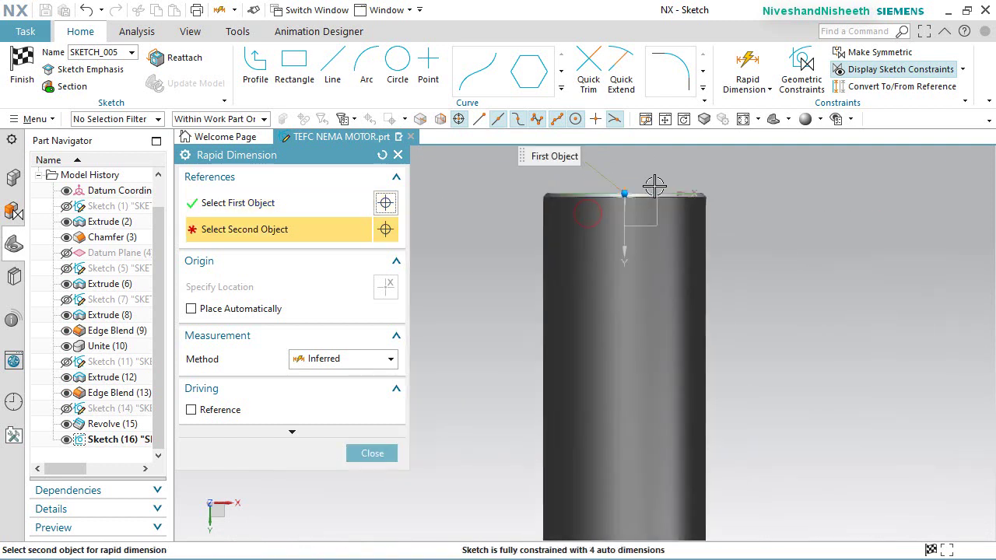
pyautogui.scroll(-3, 576, 192)
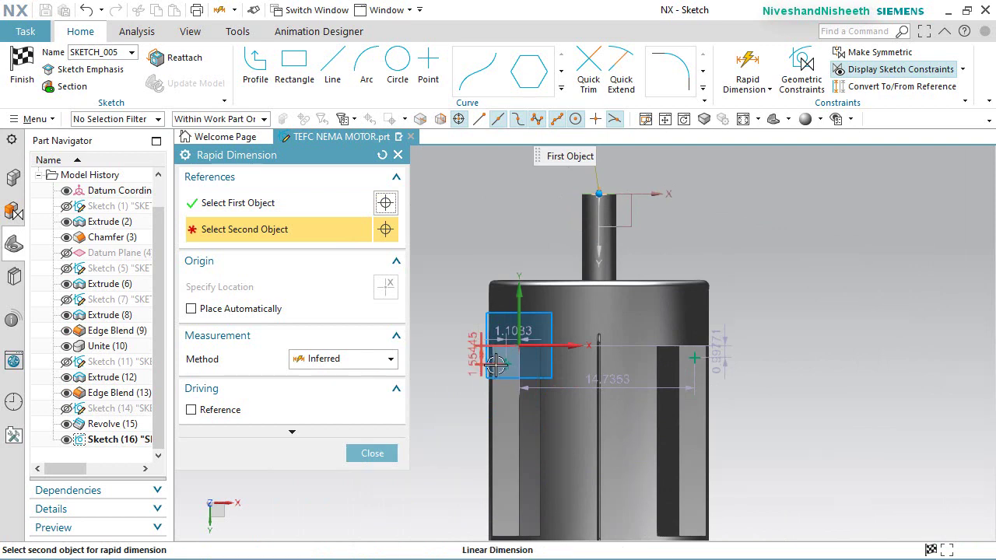
pyautogui.click(504, 362)
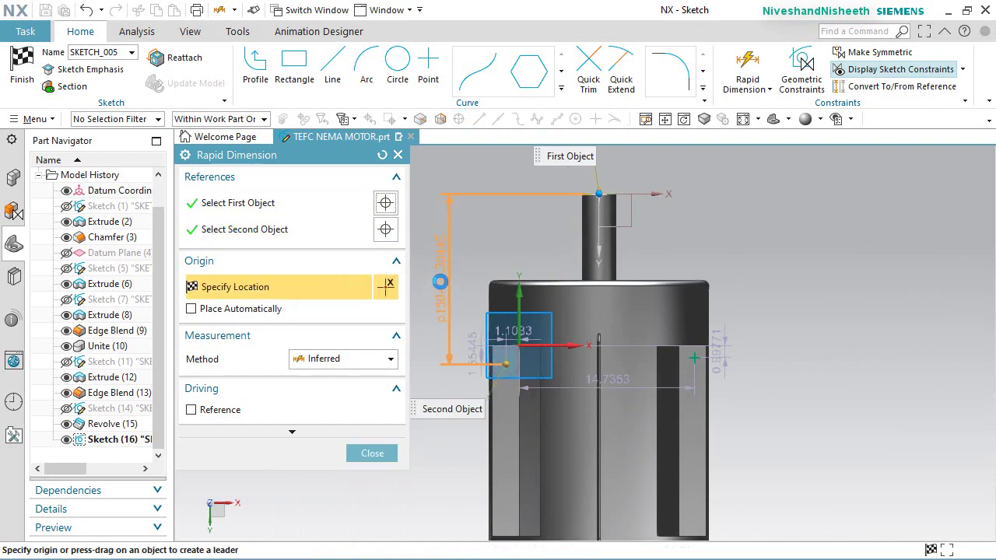
pyautogui.click(440, 284)
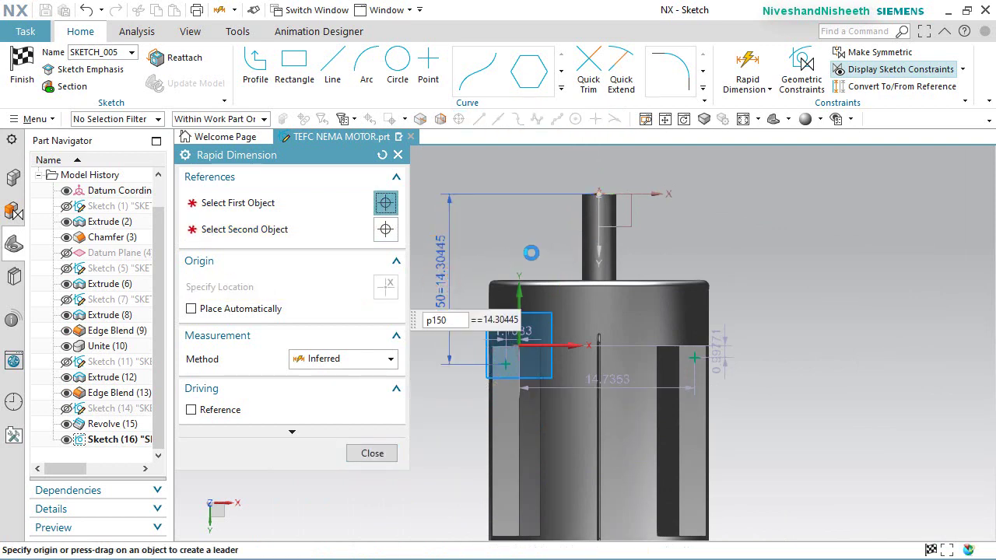
pyautogui.write('13.875')
pyautogui.press('Return')
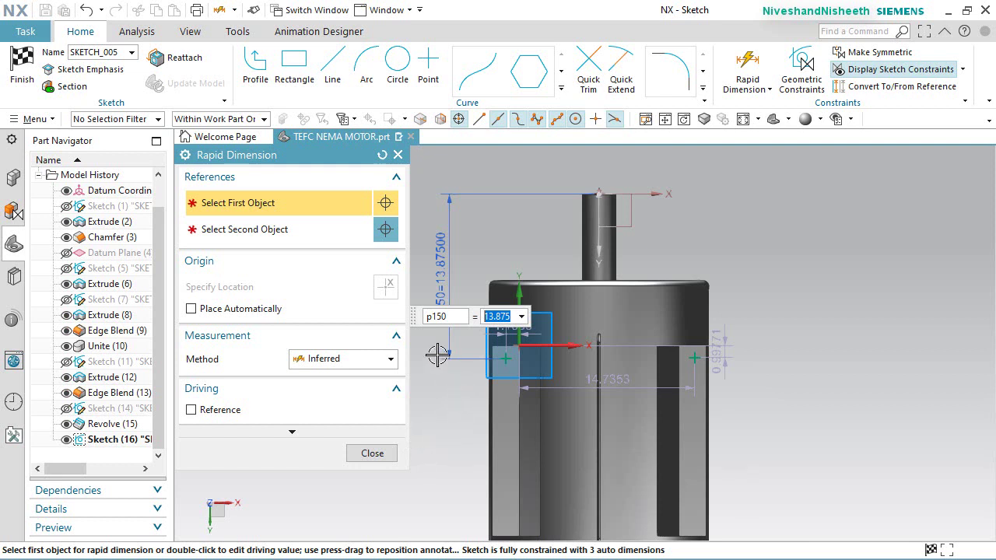
# Step: Dimension the first hole point 8 in sideways from the shaft's centre axis
pyautogui.moveTo(417, 330)
pyautogui.mouseDown()
pyautogui.moveTo(747, 237)
pyautogui.moveTo(750, 210)
pyautogui.mouseUp()
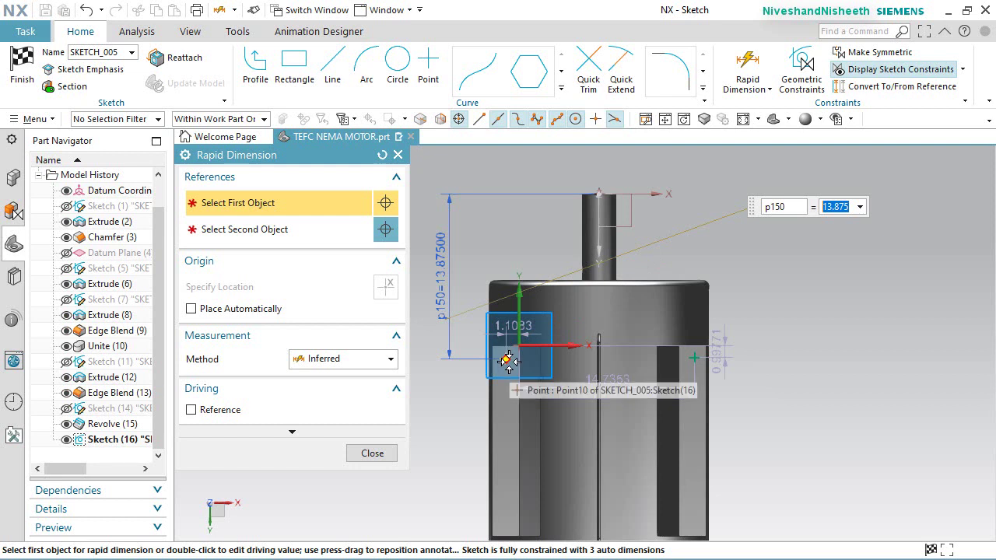
pyautogui.click(507, 359)
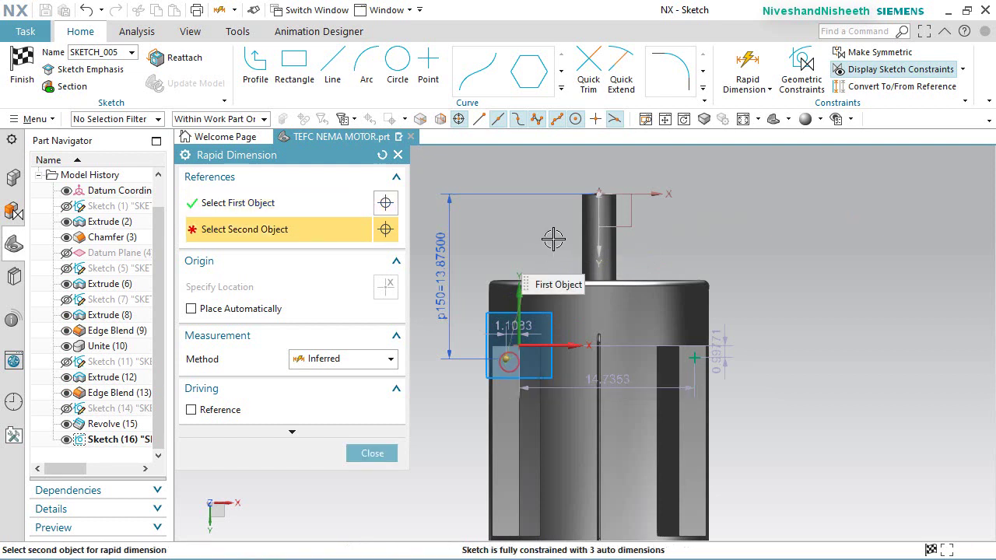
pyautogui.click(597, 242)
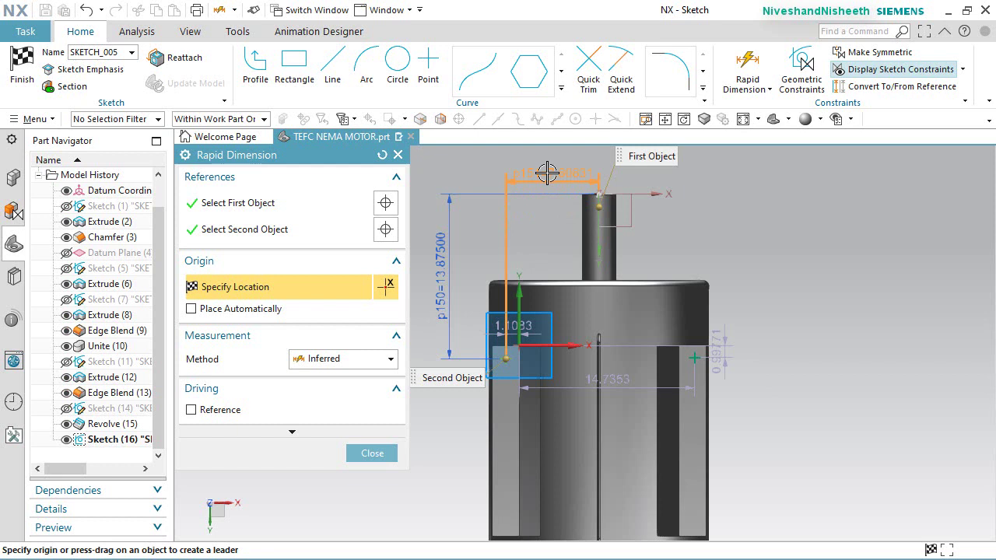
pyautogui.click(547, 172)
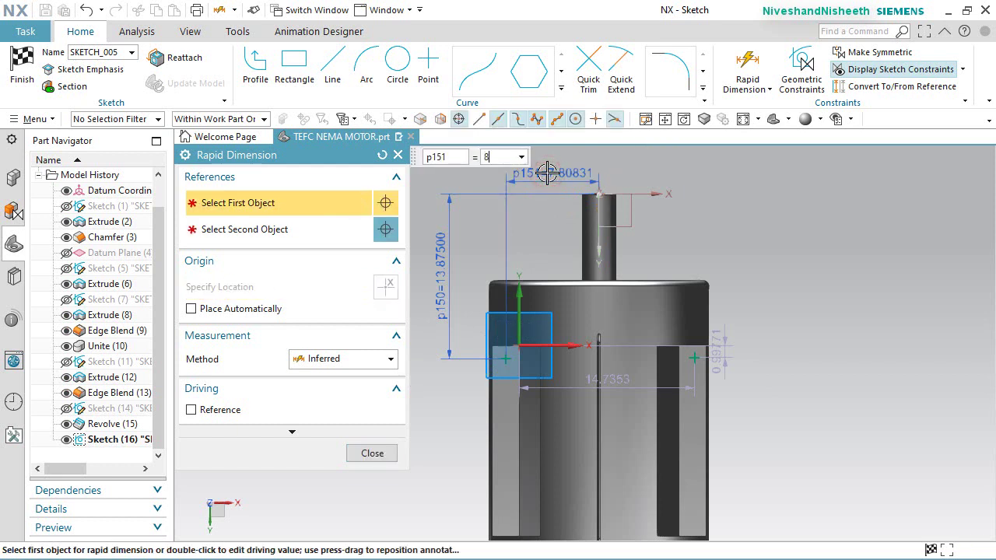
pyautogui.press('Return')
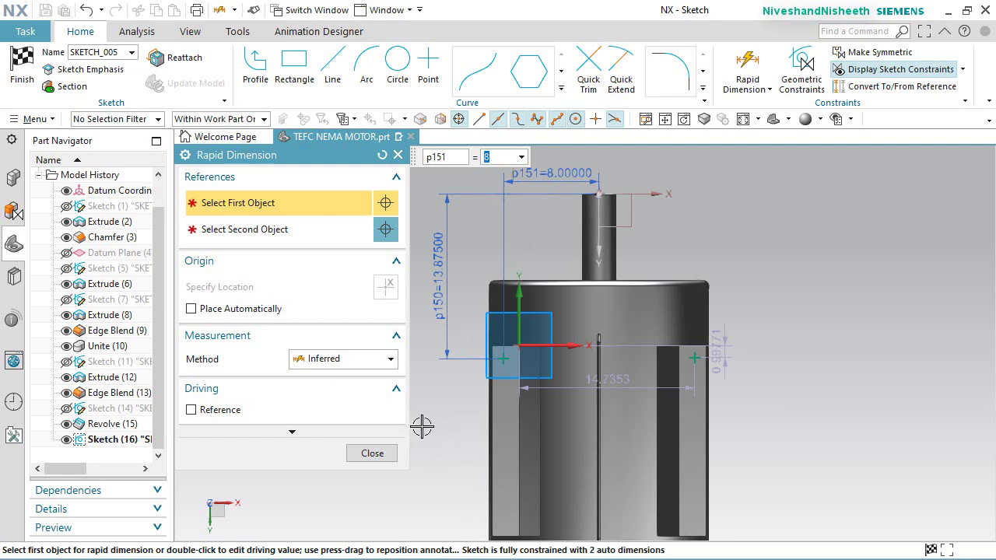
# Step: Dimension the two hole points on opposite feet 16 in apart using Rapid Dimension
pyautogui.click(386, 453)
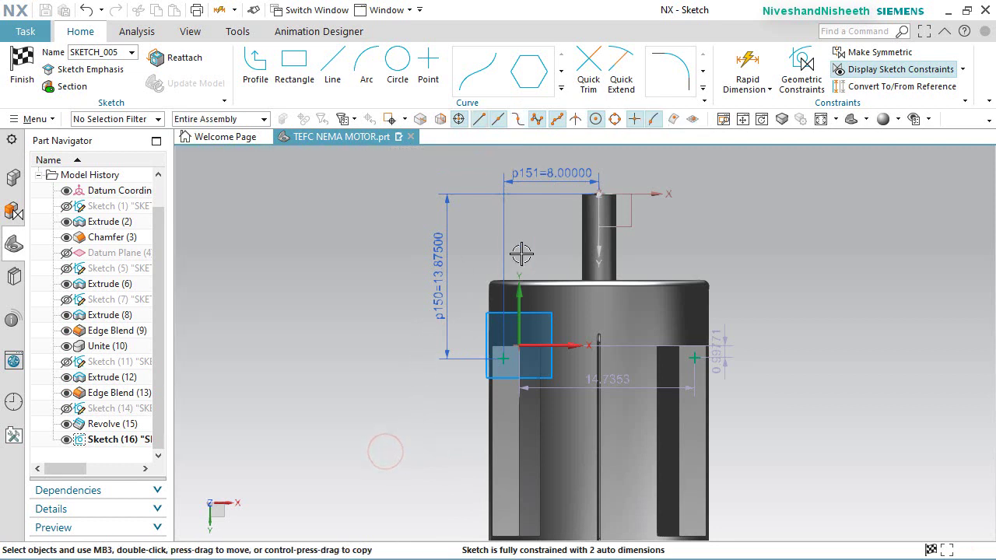
pyautogui.click(747, 64)
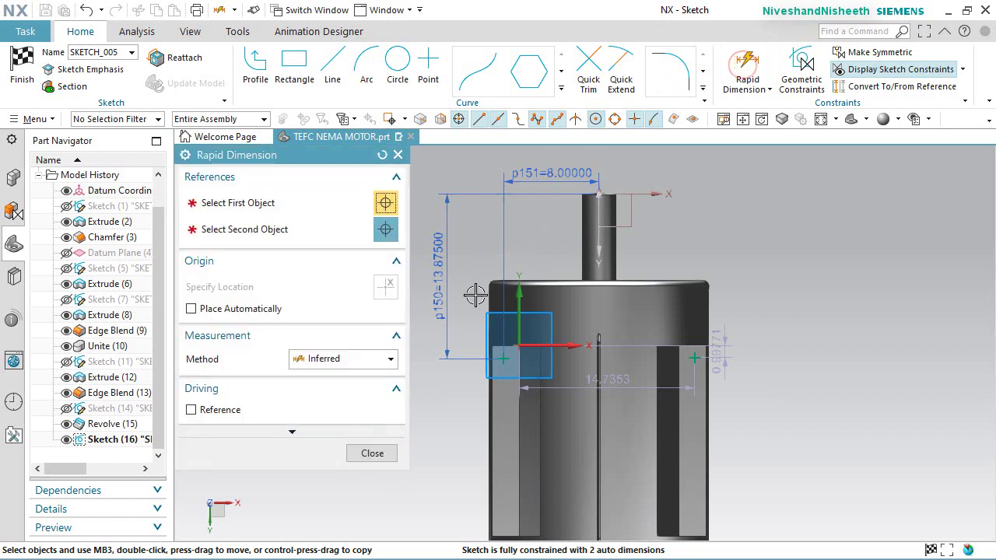
pyautogui.click(502, 355)
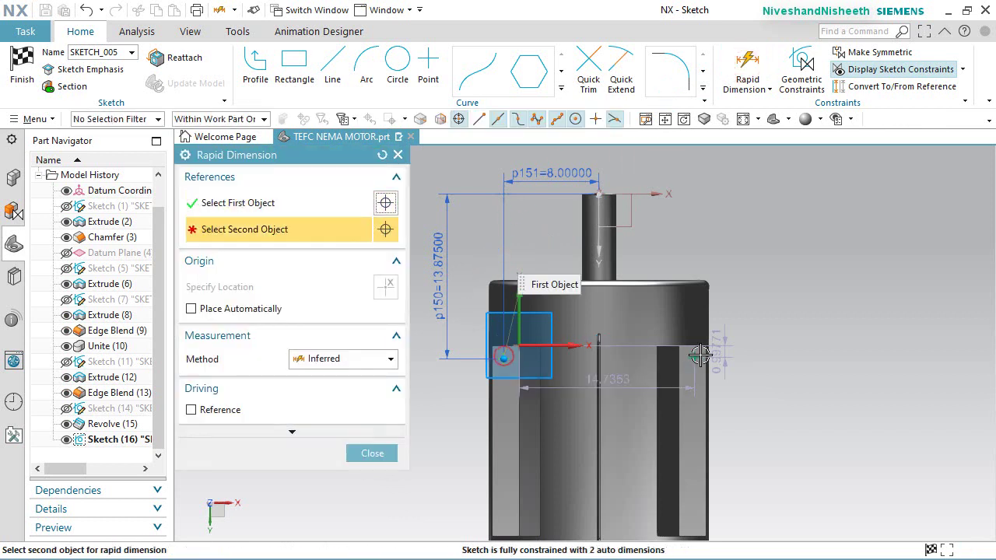
pyautogui.click(697, 357)
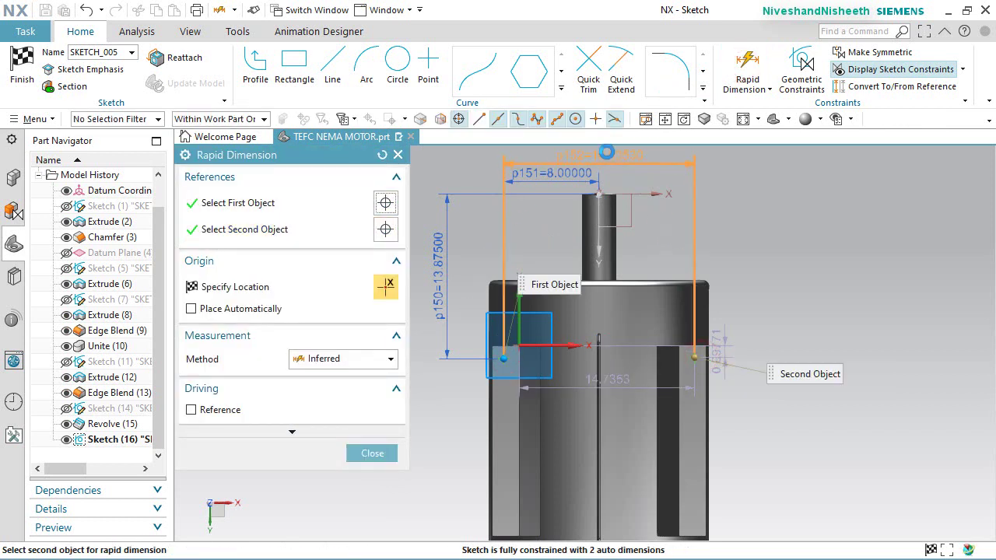
pyautogui.click(607, 154)
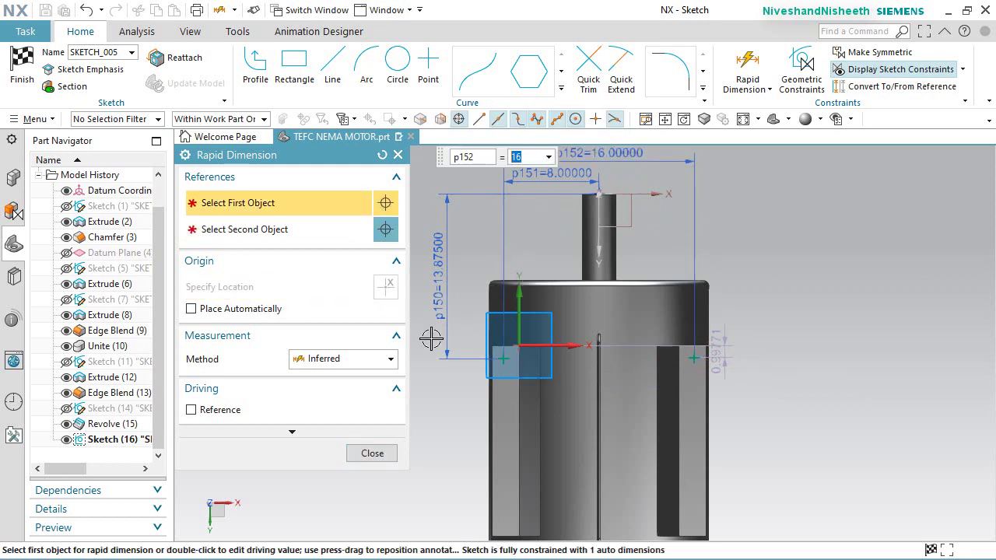
pyautogui.click(382, 454)
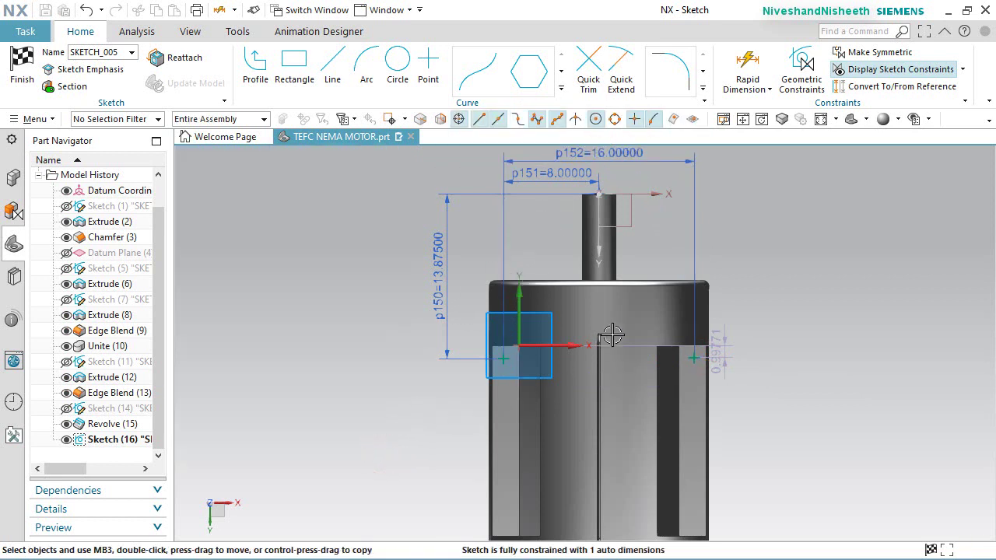
# Step: Constrain the two hole points on the opposite feet to be horizontally aligned with each other
pyautogui.scroll(1, 615, 316)
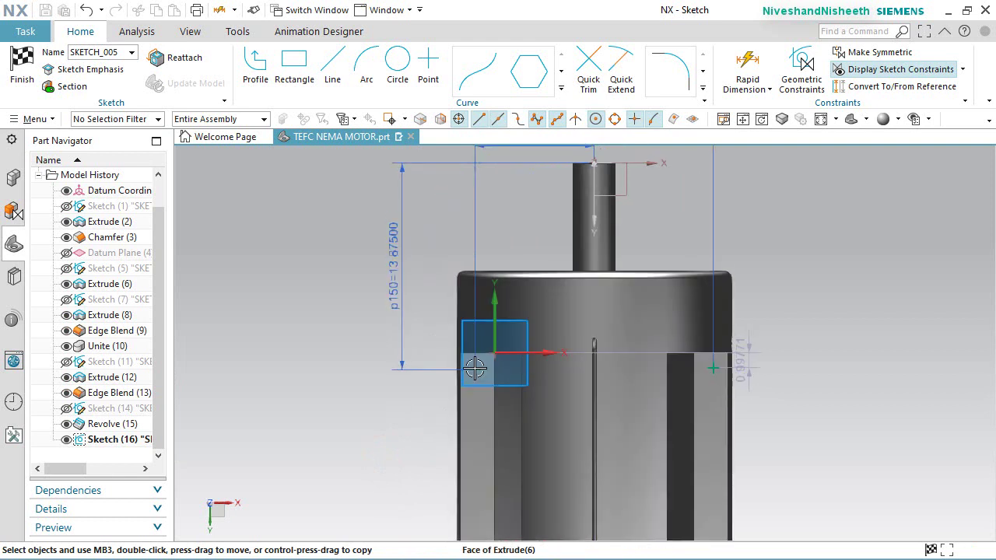
pyautogui.click(474, 368)
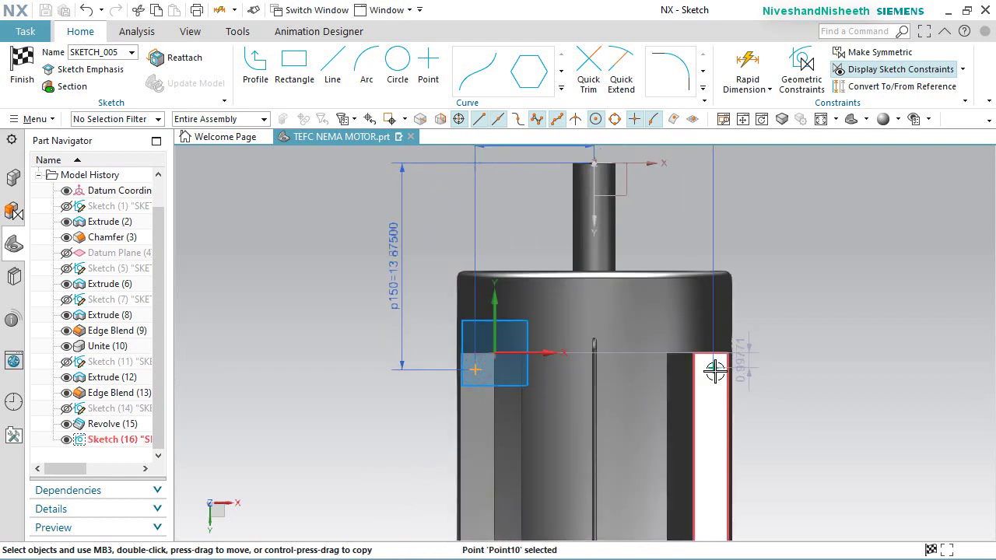
pyautogui.click(713, 369)
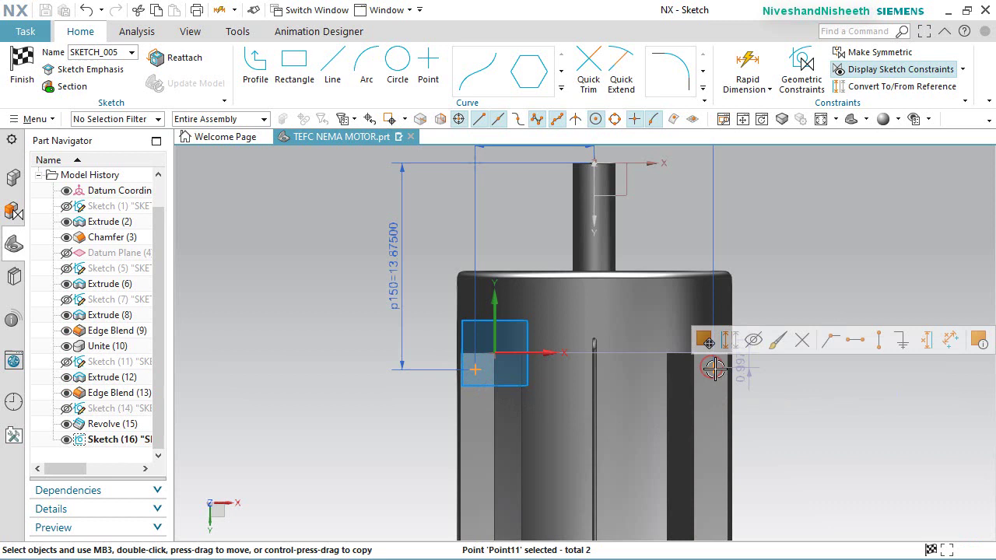
pyautogui.click(855, 340)
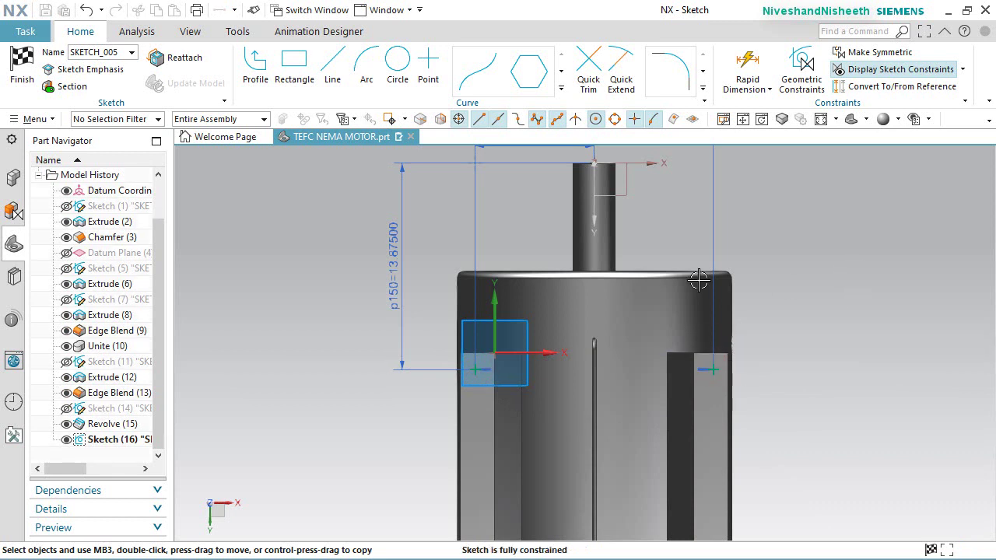
# Step: Draw a horizontal line between the midpoints of the feet's outer long edges and convert it to reference geometry
pyautogui.scroll(-2, 593, 237)
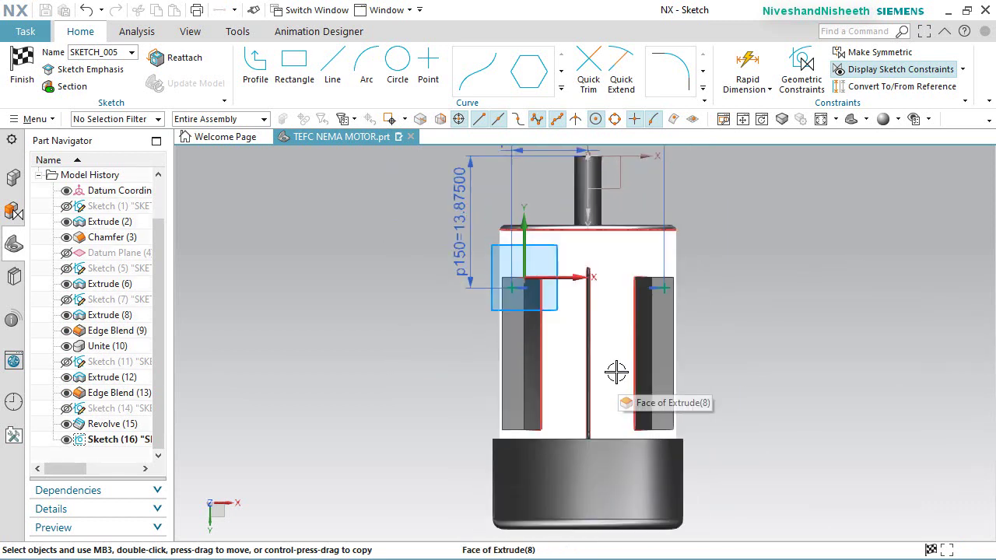
pyautogui.click(333, 64)
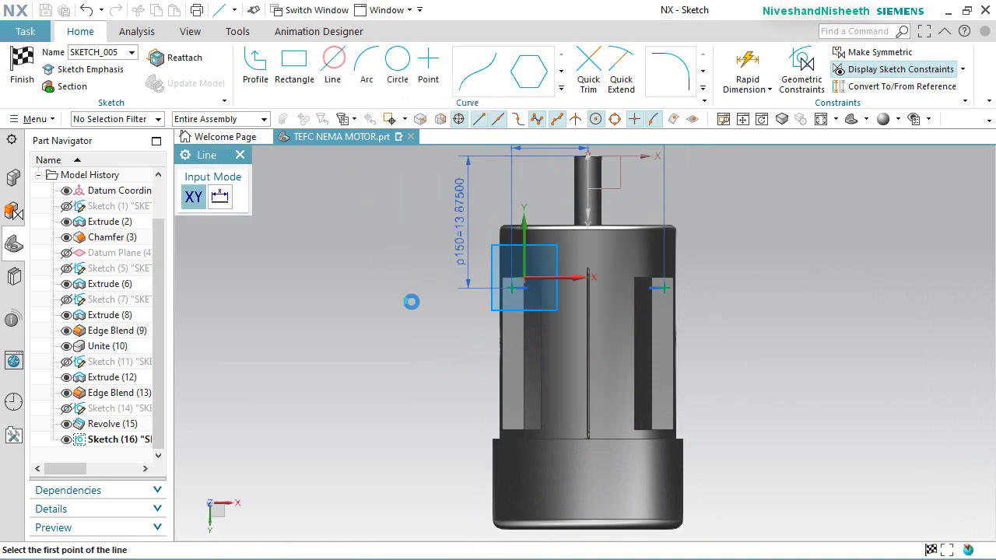
pyautogui.scroll(2, 459, 343)
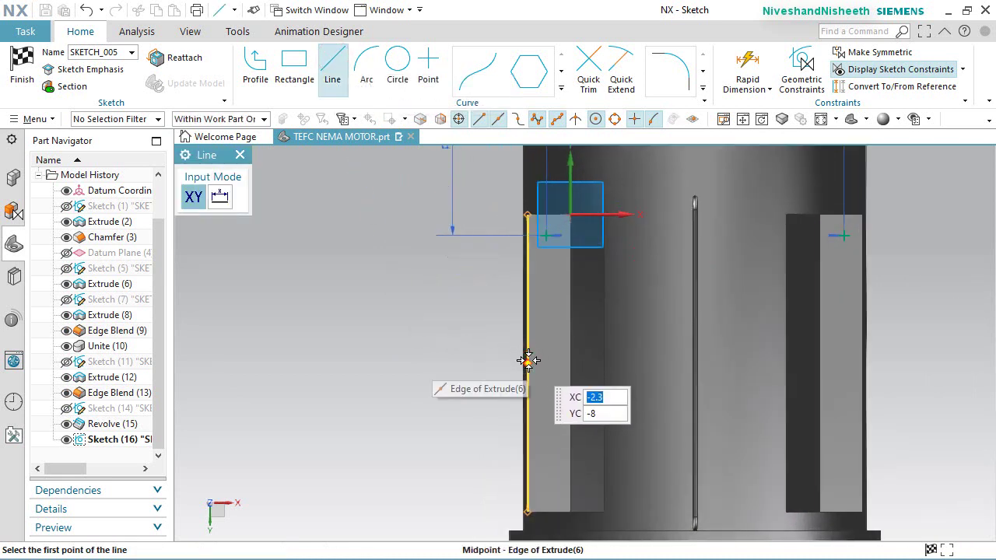
pyautogui.click(528, 360)
pyautogui.click(664, 373)
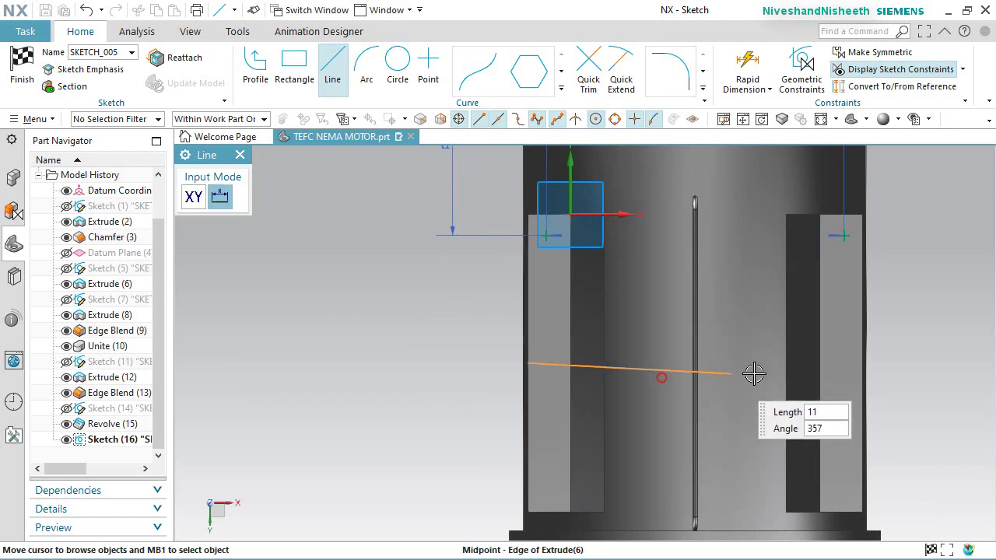
pyautogui.click(861, 363)
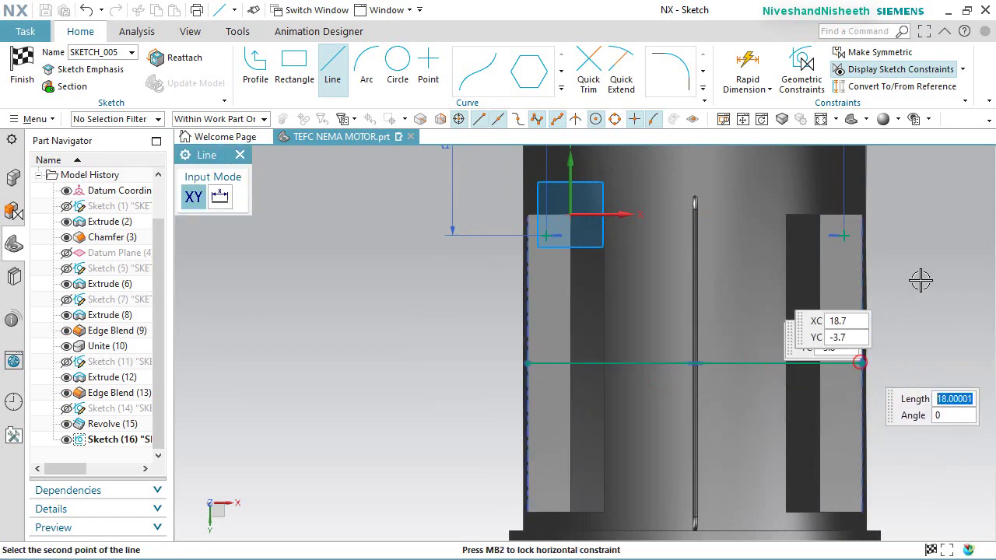
pyautogui.press('Escape')
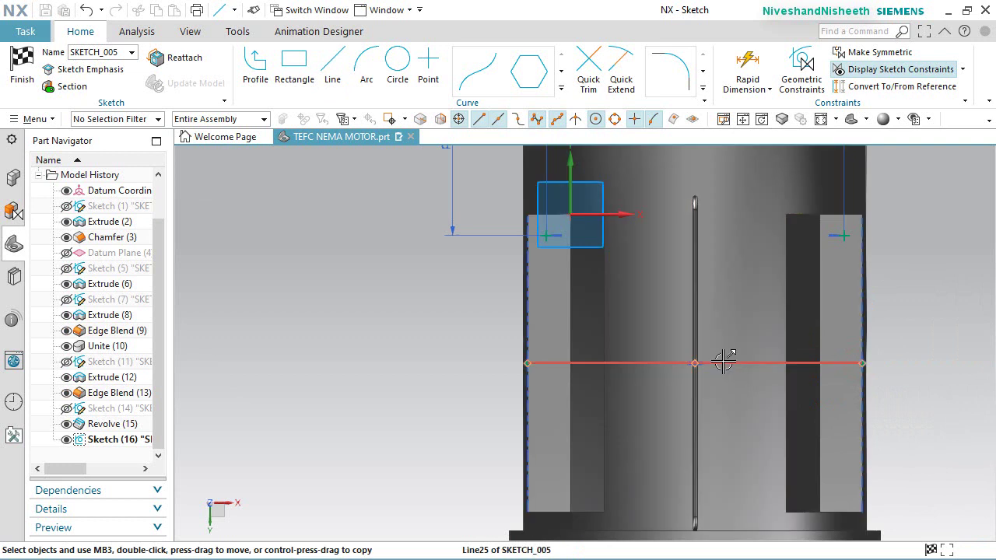
pyautogui.click(724, 362)
pyautogui.click(735, 309)
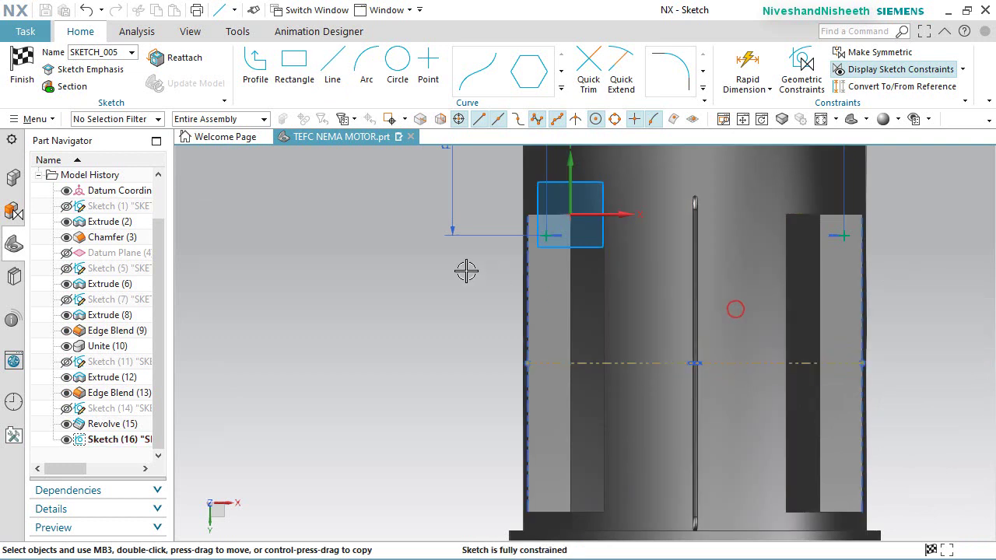
# Step: Mirror both hole points about the horizontal reference line with Mirror Curve and finish the hole sketch
pyautogui.click(560, 89)
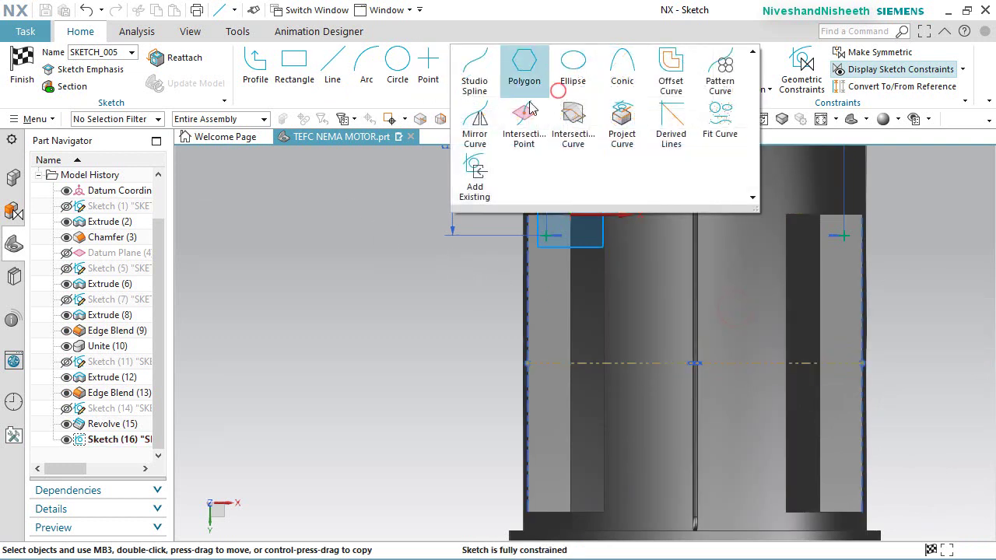
pyautogui.click(475, 125)
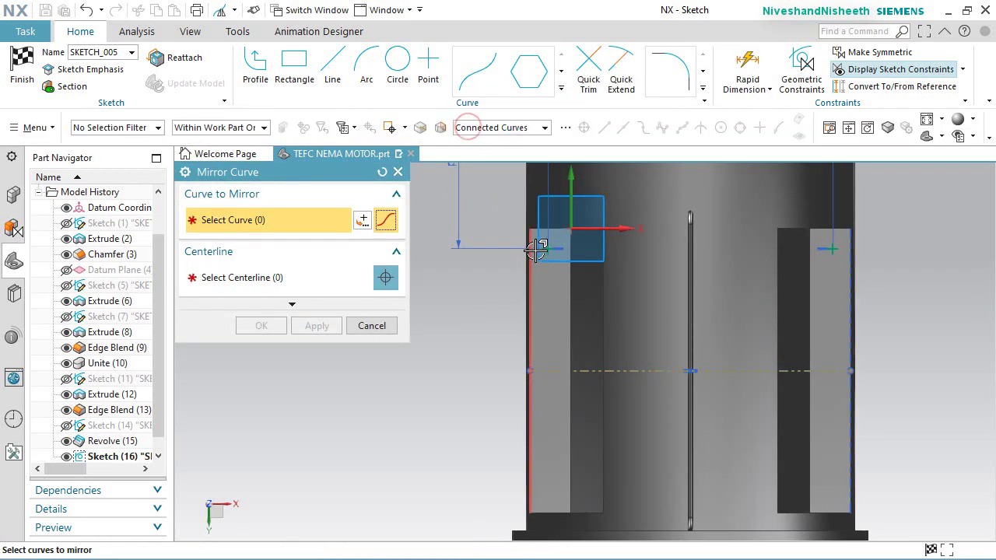
pyautogui.click(542, 249)
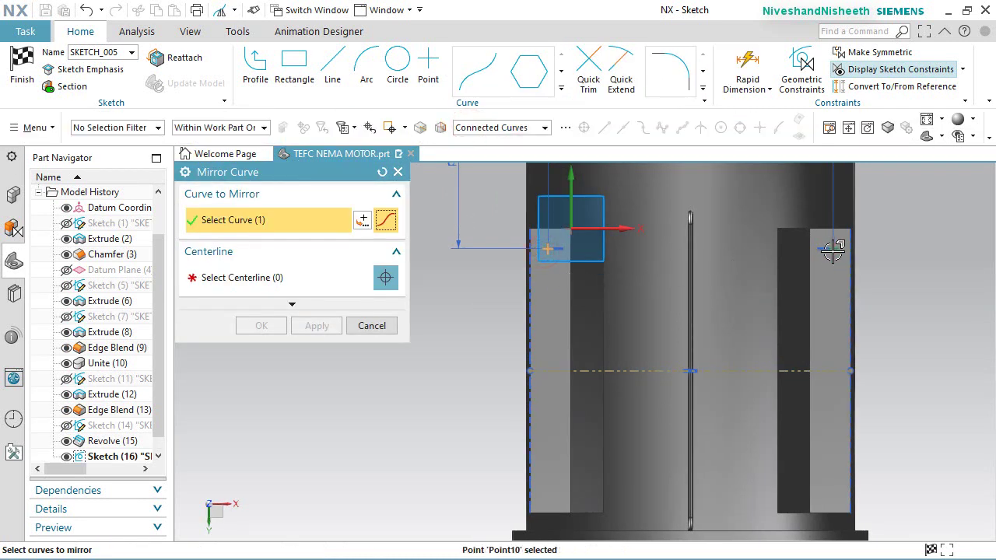
pyautogui.click(831, 249)
pyautogui.middleClick(782, 306)
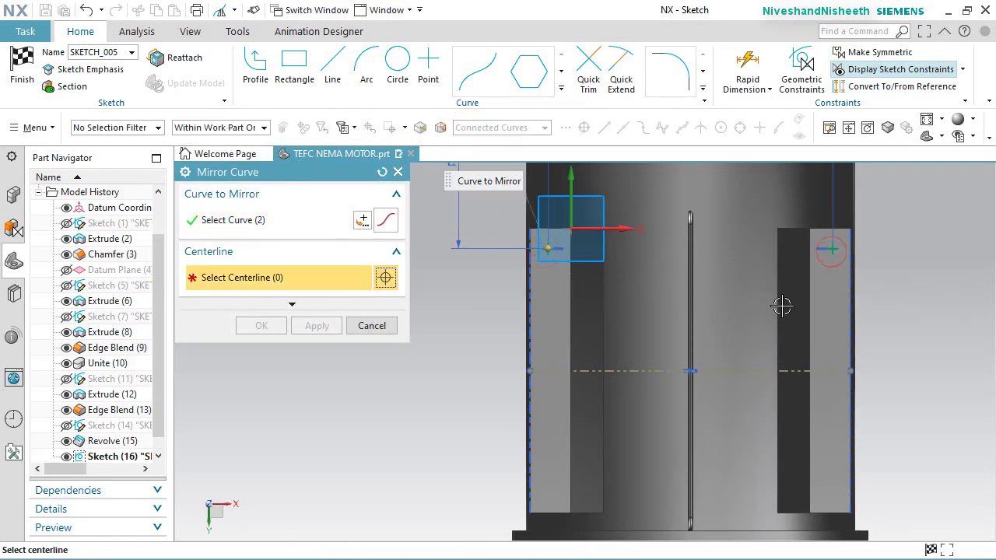
pyautogui.click(734, 370)
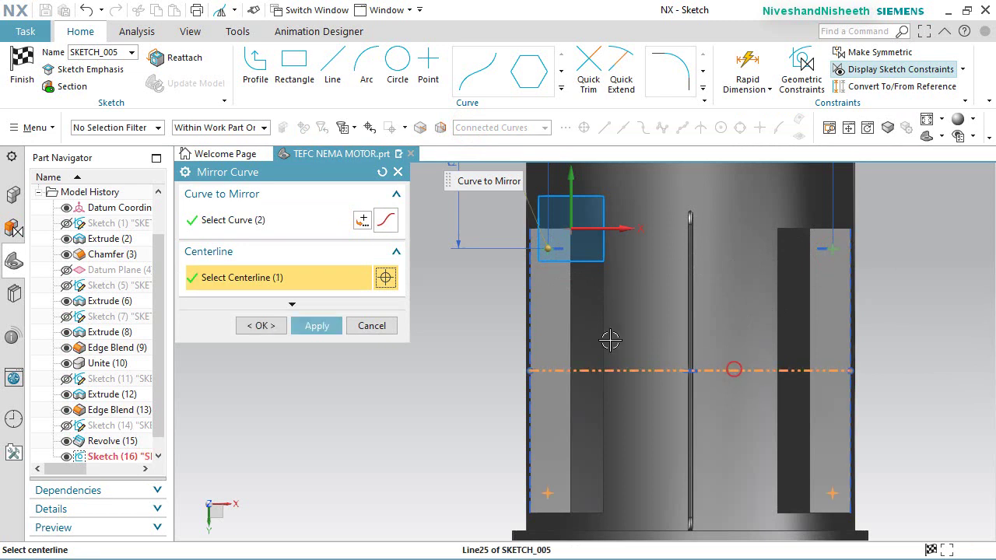
pyautogui.click(261, 326)
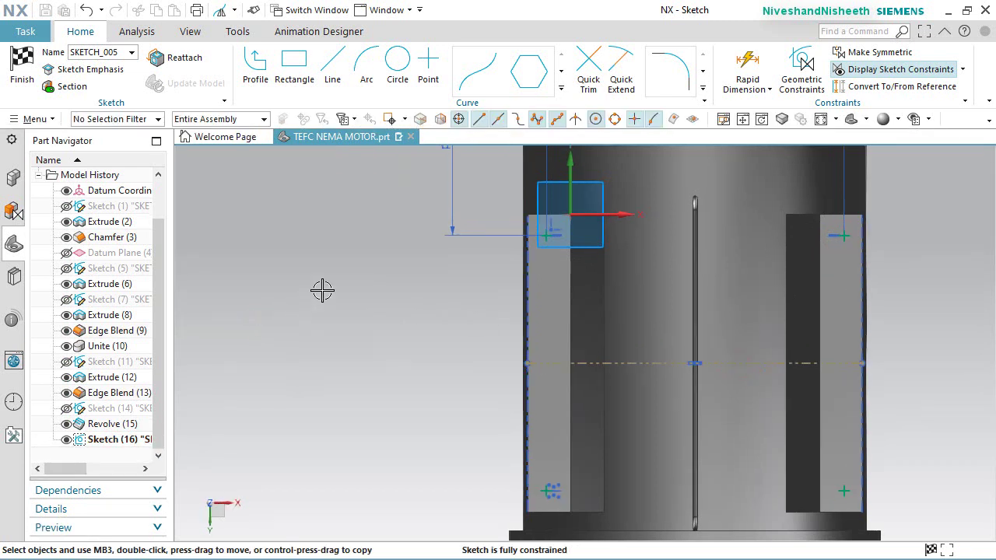
pyautogui.click(18, 68)
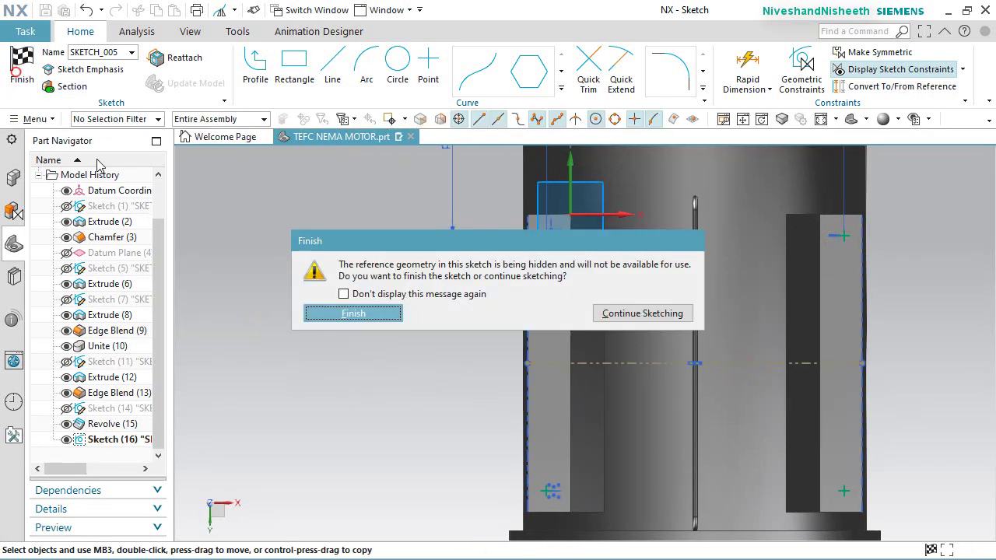
pyautogui.click(369, 312)
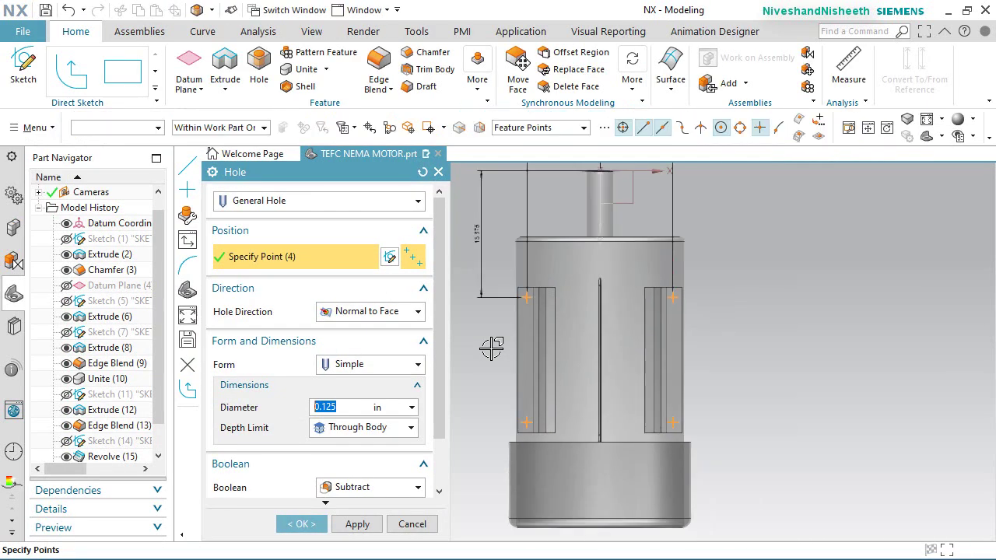
# Step: Set the hole depth limit to Until Selected at the foot's upper face, the diameter to 0.81 in, and create the four holes
pyautogui.moveTo(644, 332); pyautogui.dragTo(636, 422, button='middle')
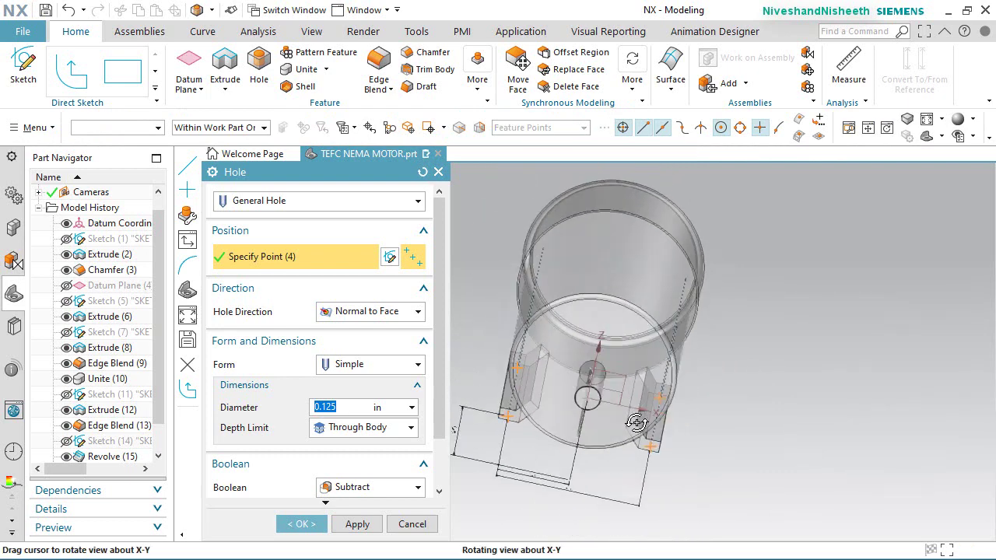
pyautogui.click(411, 428)
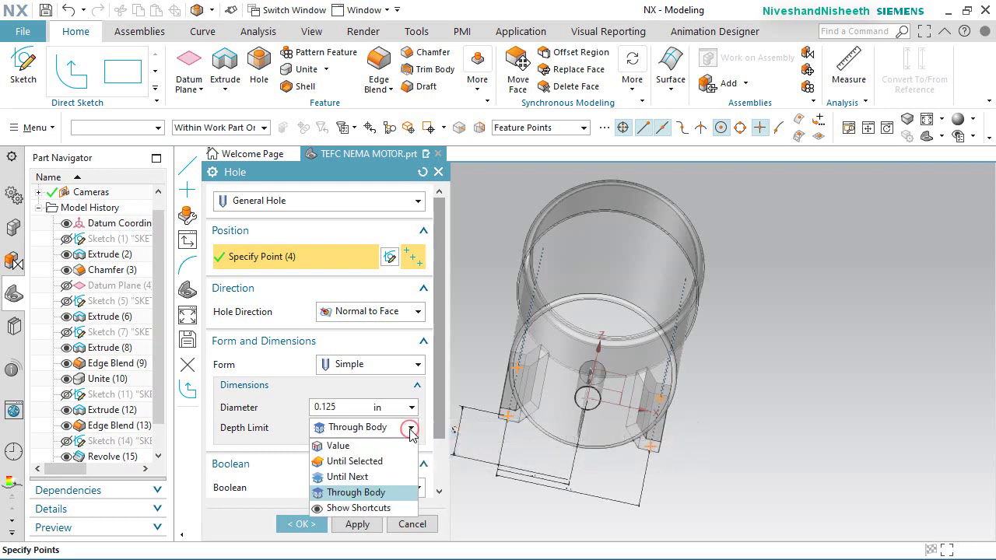
pyautogui.click(385, 461)
pyautogui.scroll(-3, 490, 381)
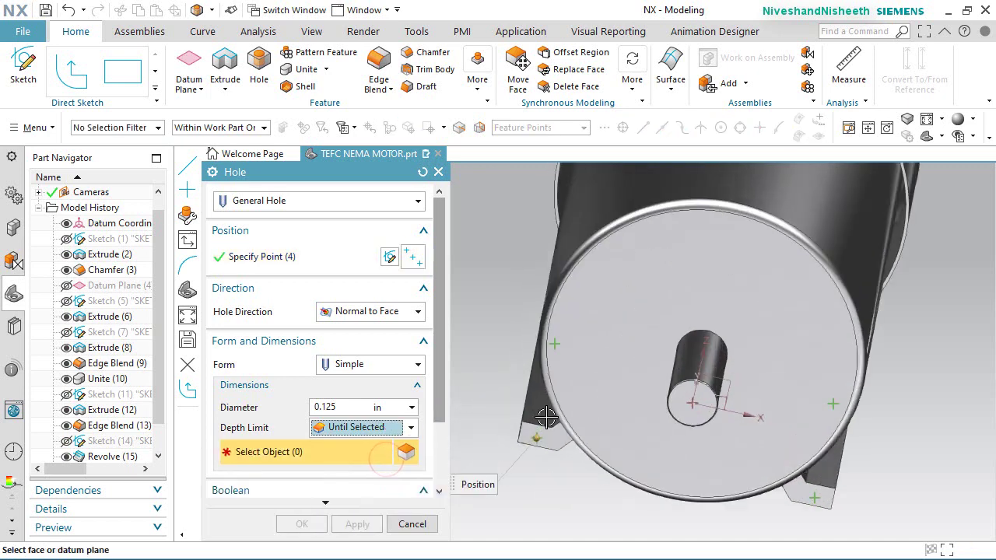
pyautogui.click(541, 410)
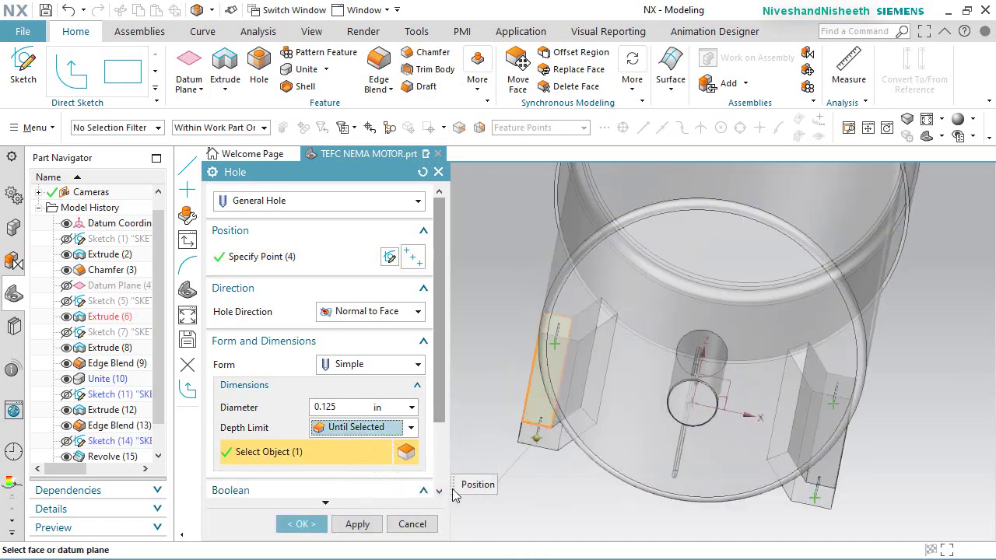
pyautogui.click(347, 405)
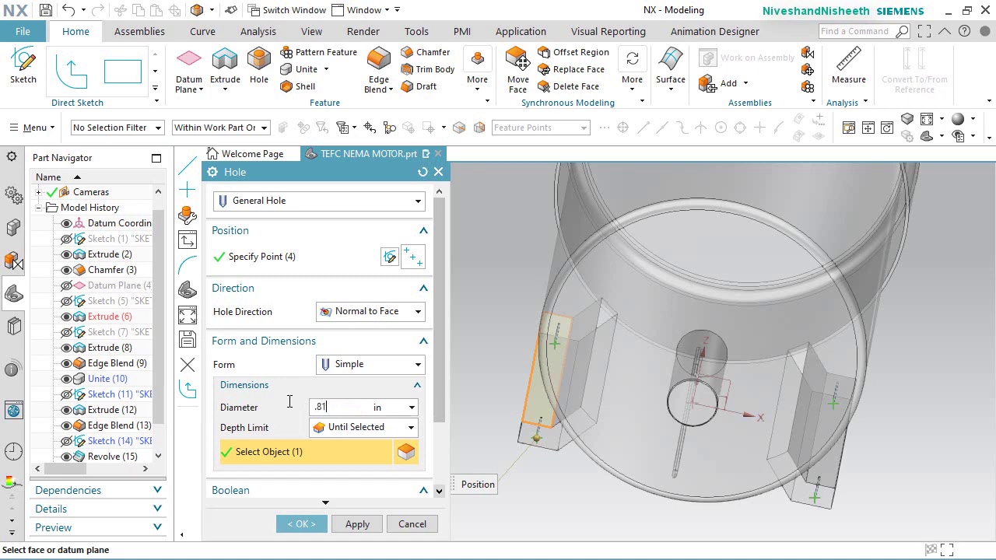
pyautogui.press('Return')
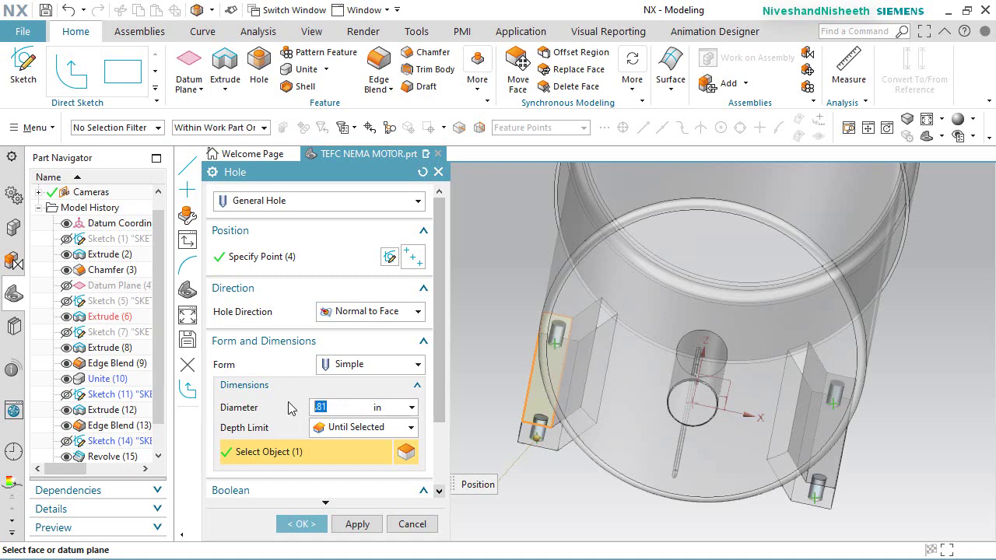
pyautogui.click(300, 525)
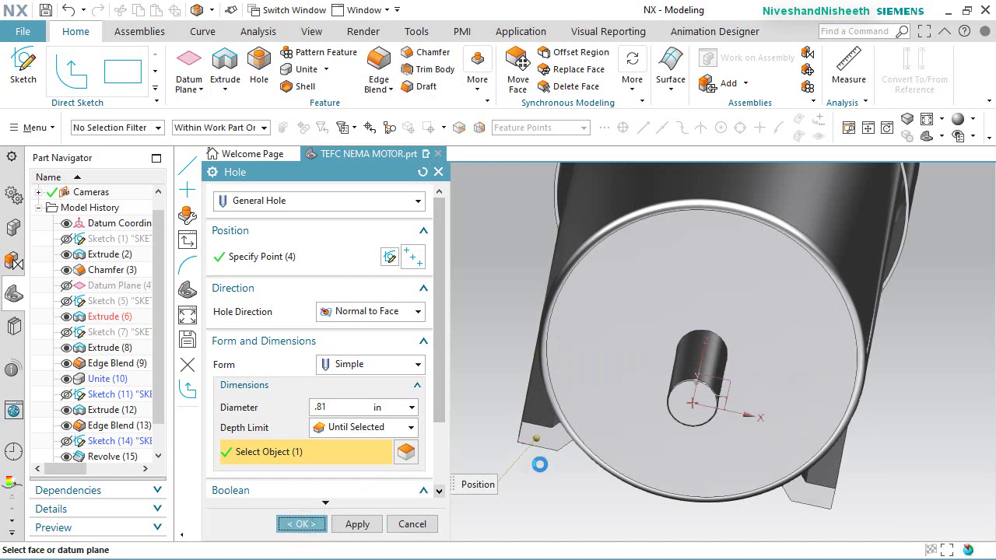
pyautogui.scroll(2, 539, 439)
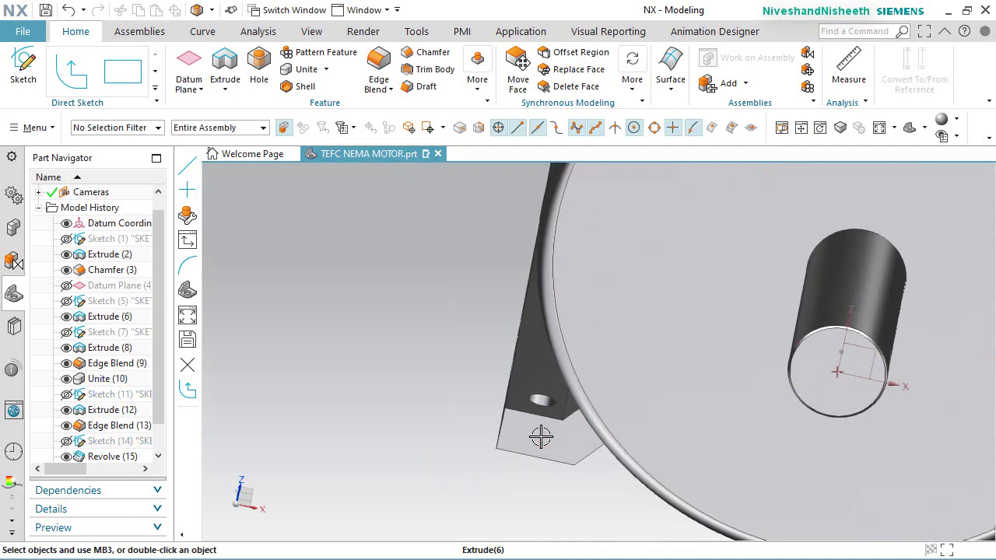
pyautogui.moveTo(538, 418); pyautogui.dragTo(547, 343, button='middle')
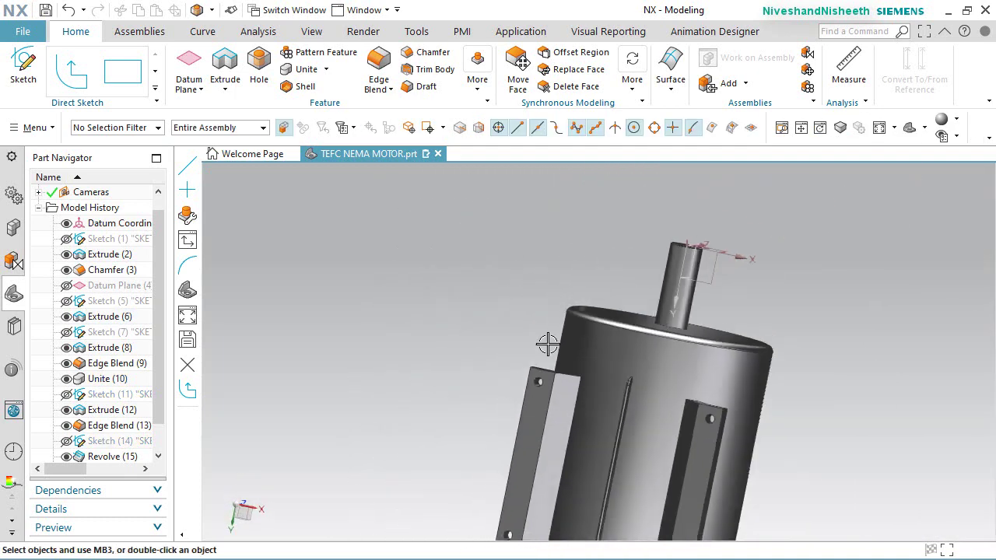
pyautogui.scroll(2, 600, 421)
pyautogui.moveTo(644, 462); pyautogui.dragTo(480, 312, button='middle')
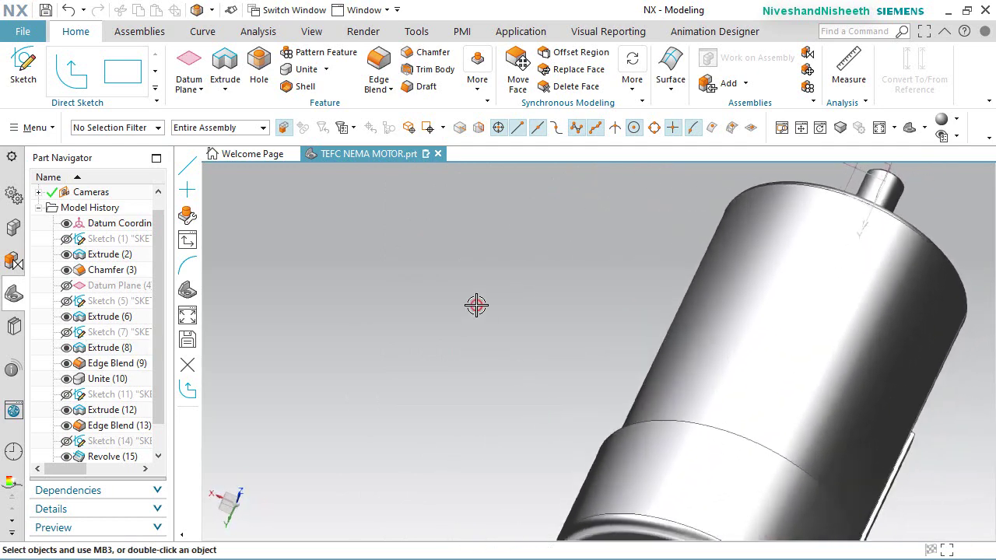
# Step: Save the part and create a datum plane at a distance of -20.75 in from the shaft's end face
pyautogui.press('Home')
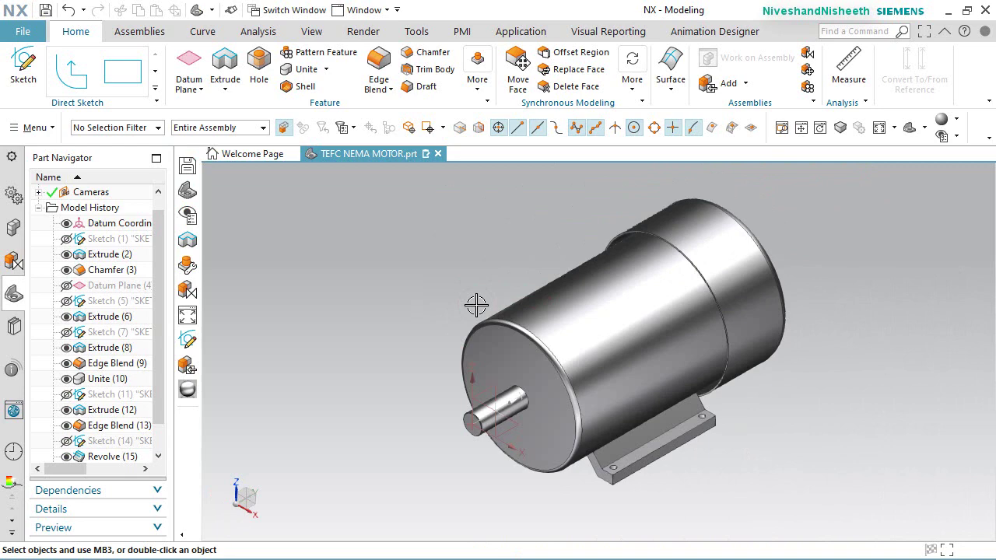
pyautogui.hotkey('ctrl', 's')
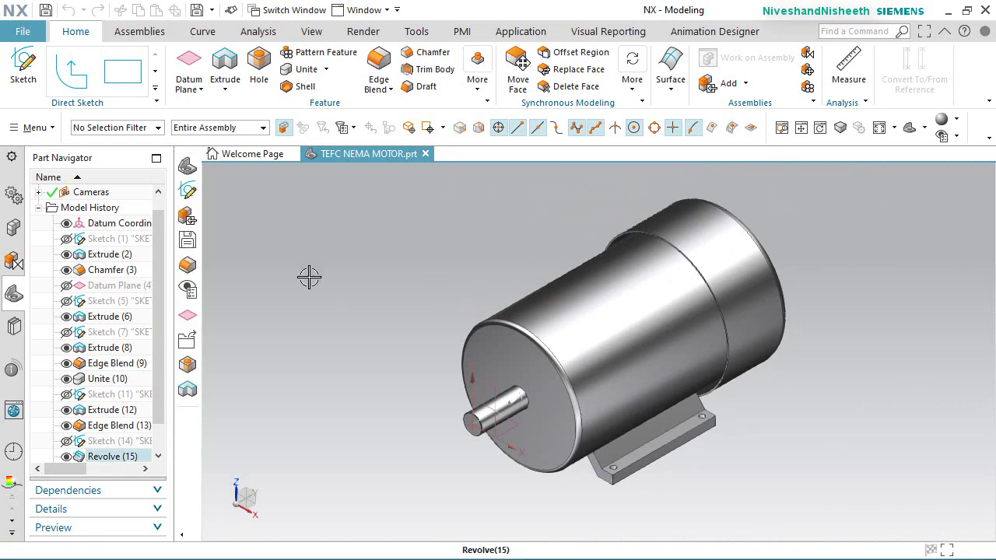
pyautogui.click(189, 68)
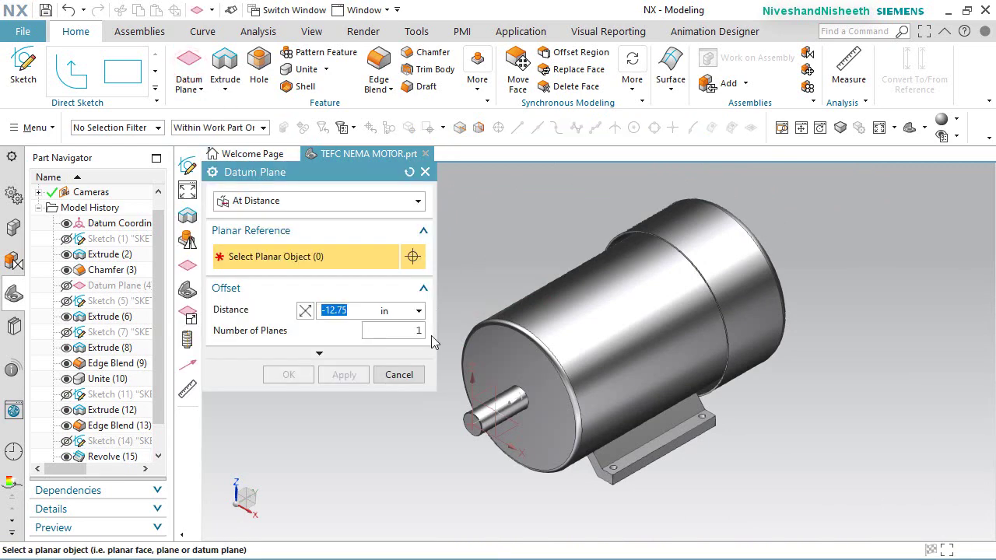
pyautogui.scroll(2, 463, 421)
pyautogui.scroll(2, 463, 421)
pyautogui.click(479, 418)
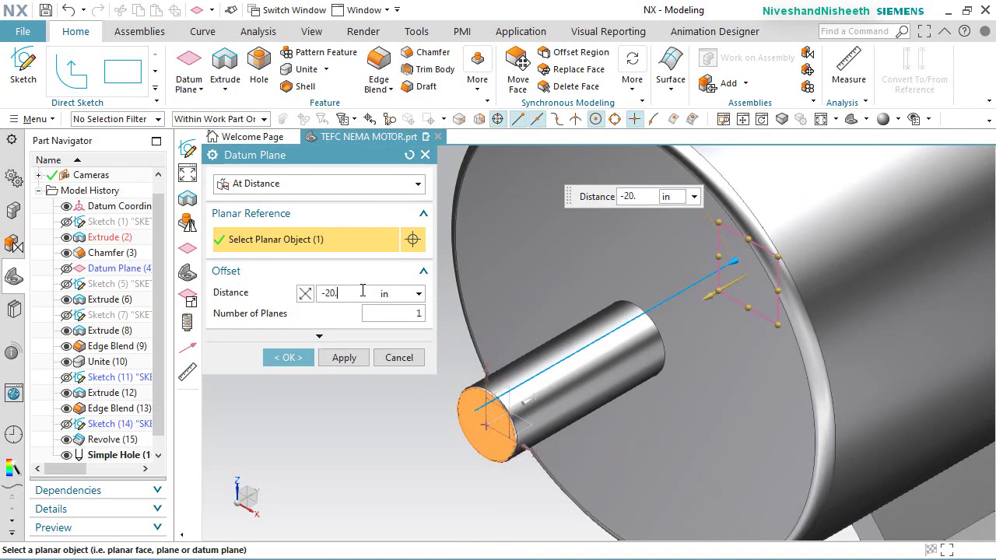
pyautogui.press('Return')
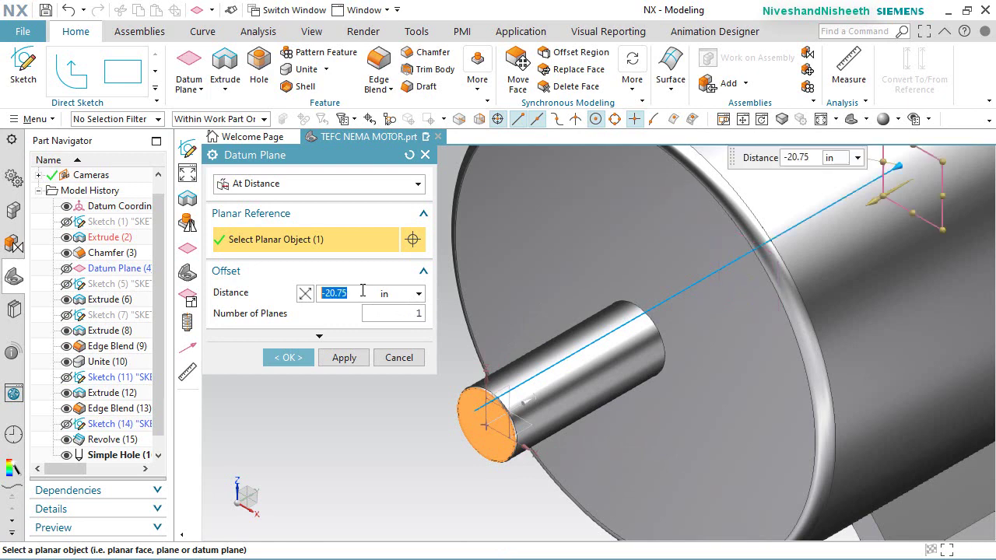
pyautogui.click(296, 358)
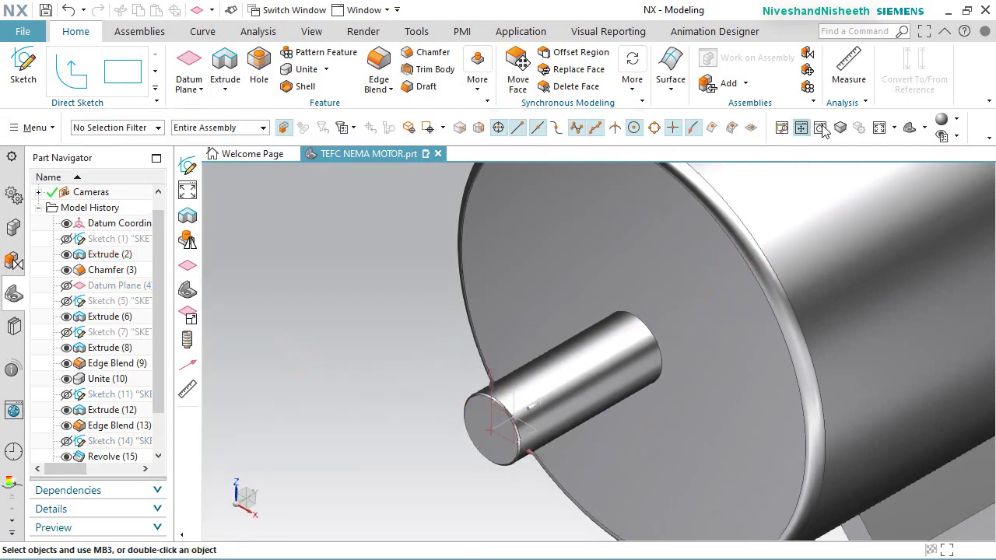
# Step: Resize the new datum plane so it extends past the motor body and feet on all sides
pyautogui.click(879, 129)
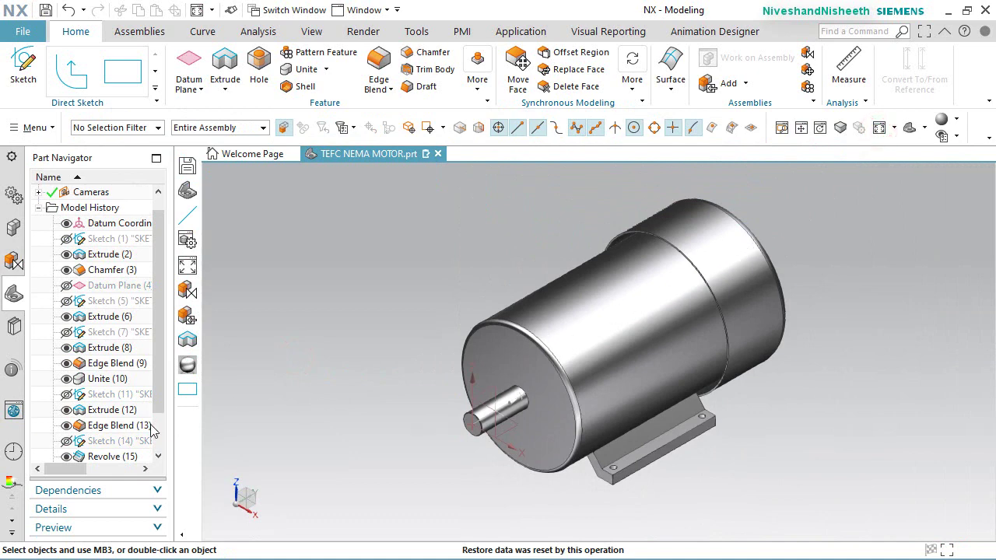
pyautogui.scroll(-1, 115, 461)
pyautogui.click(104, 440)
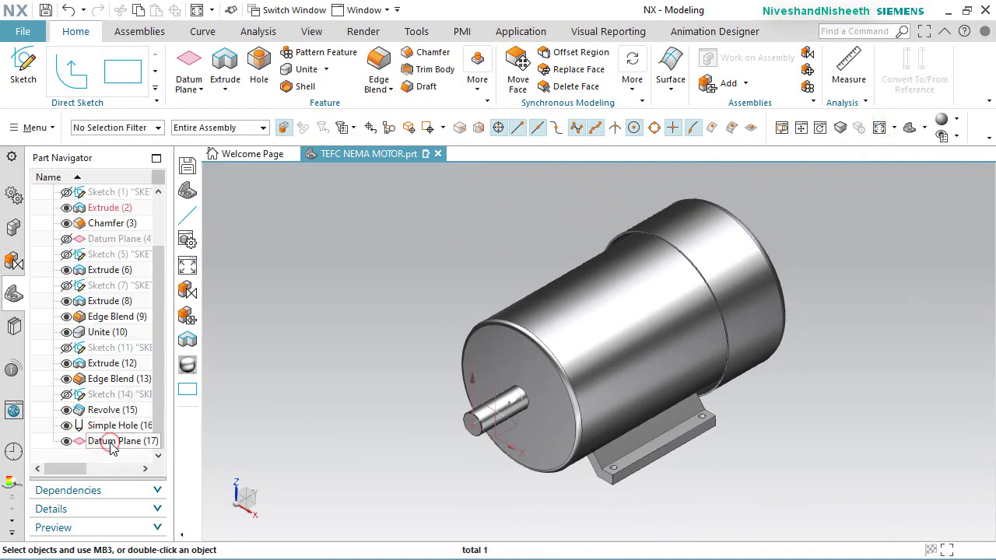
pyautogui.rightClick(112, 449)
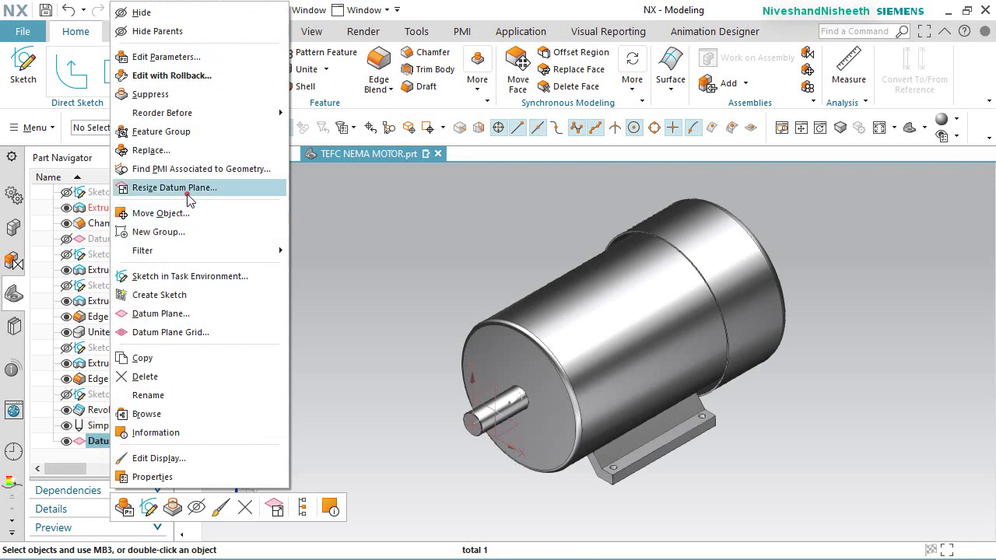
pyautogui.click(174, 187)
pyautogui.moveTo(591, 329); pyautogui.dragTo(685, 535)
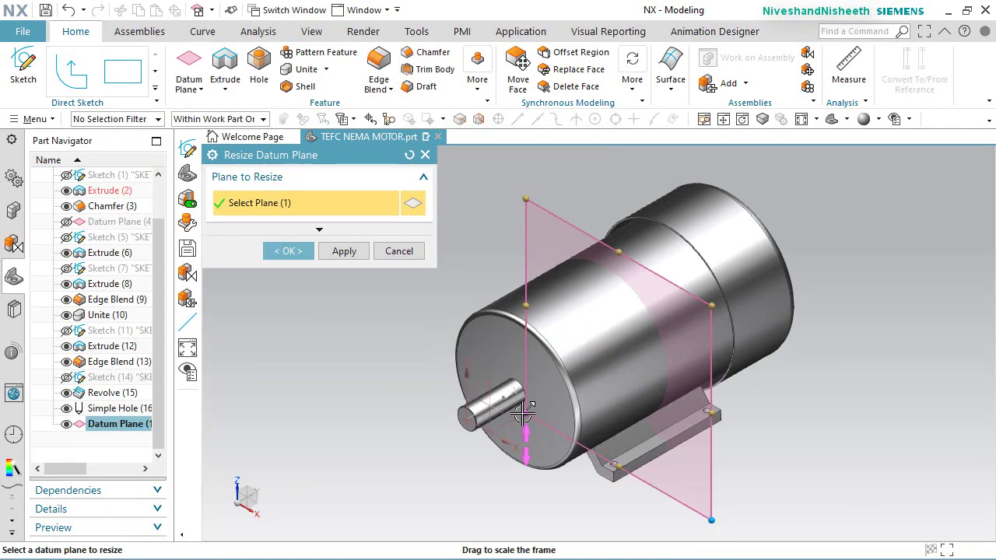
pyautogui.moveTo(513, 418); pyautogui.dragTo(411, 384)
pyautogui.click(285, 252)
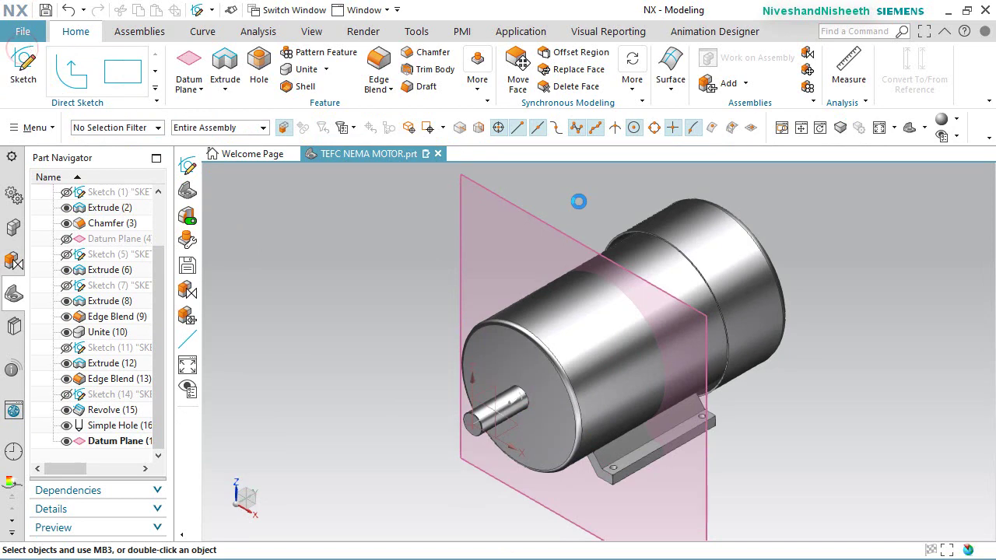
# Step: Start a sketch on the new datum plane and add the Intersection Curve of the motor's body faces
pyautogui.click(553, 213)
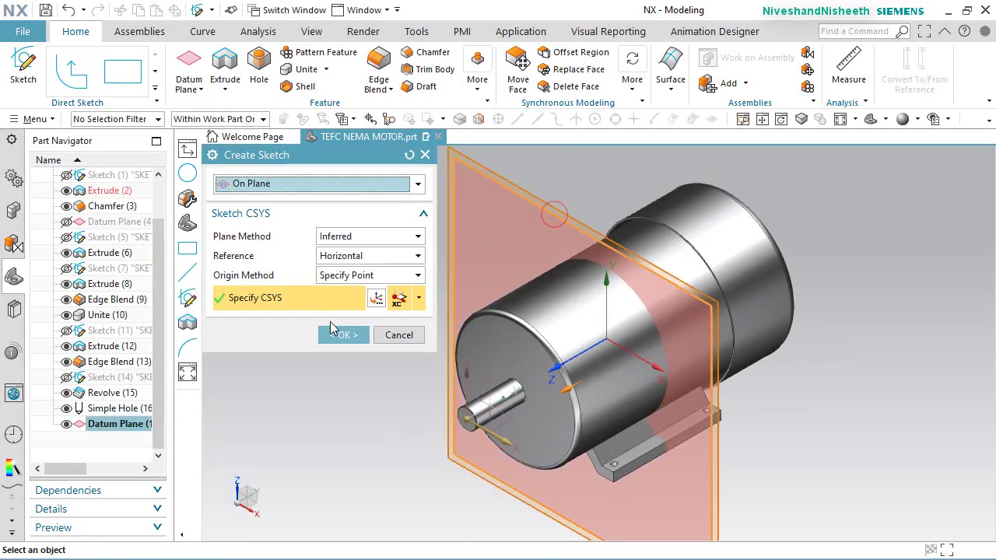
pyautogui.click(342, 334)
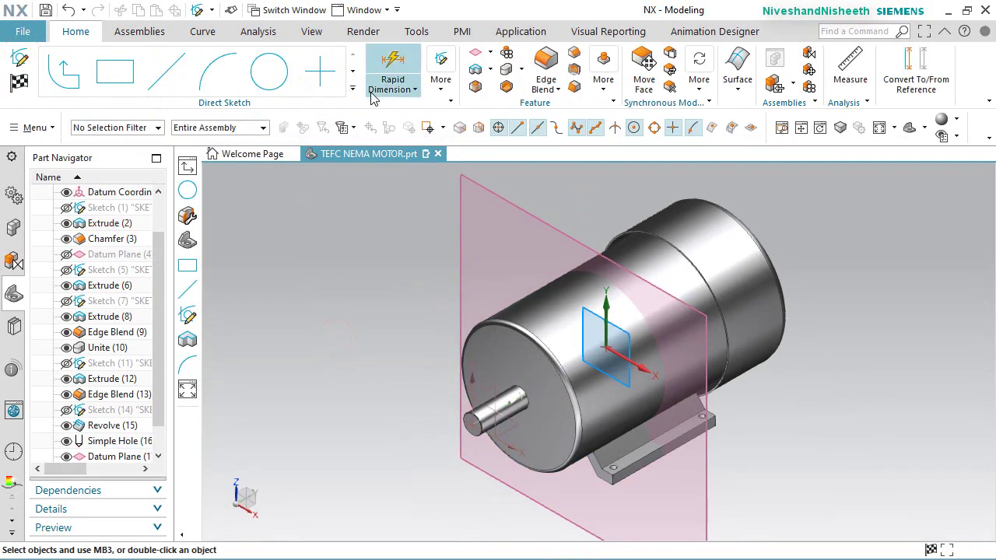
pyautogui.click(352, 88)
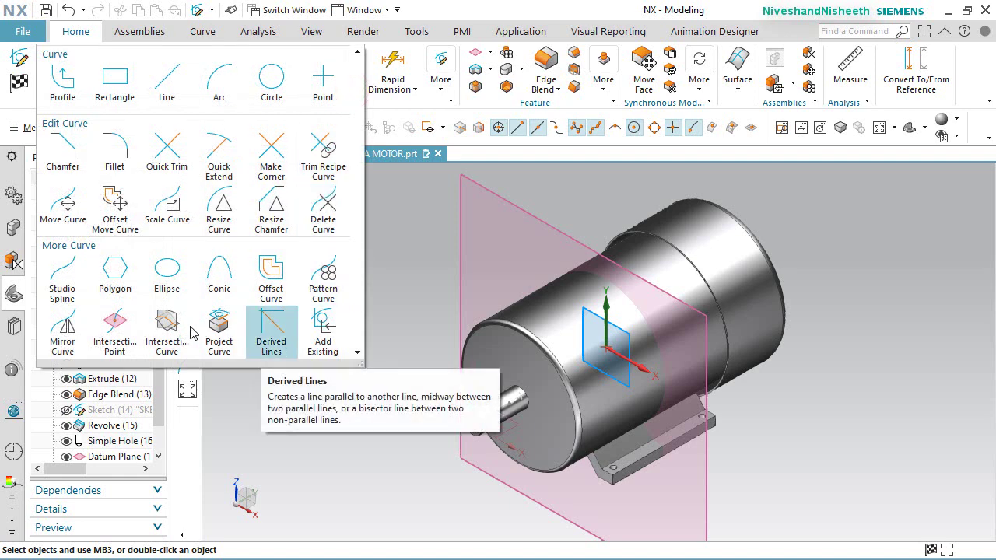
pyautogui.click(167, 329)
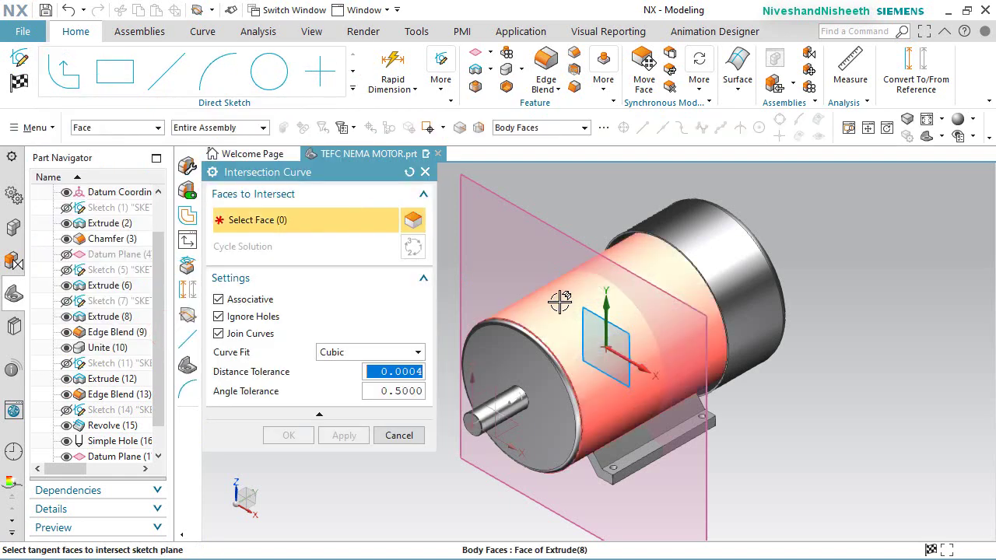
pyautogui.click(560, 302)
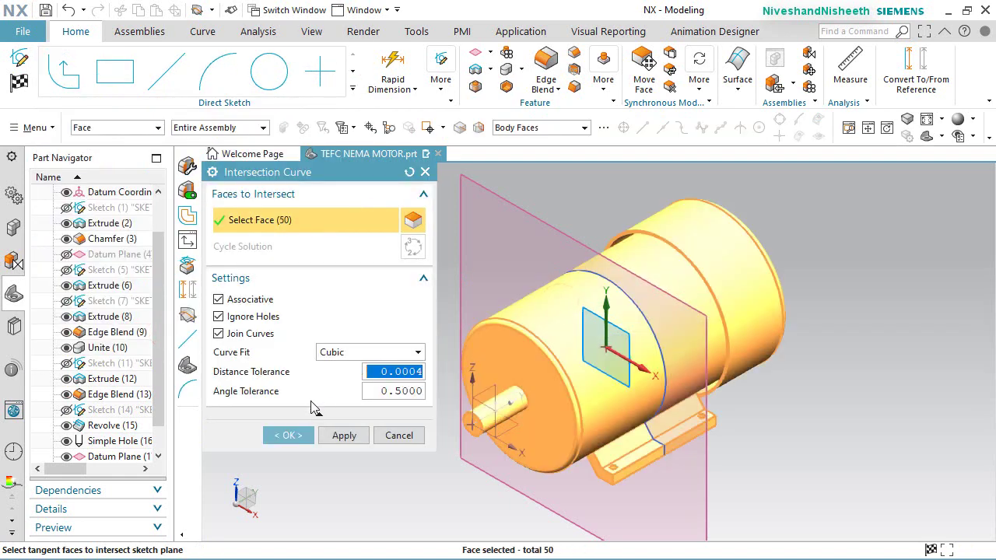
pyautogui.click(287, 435)
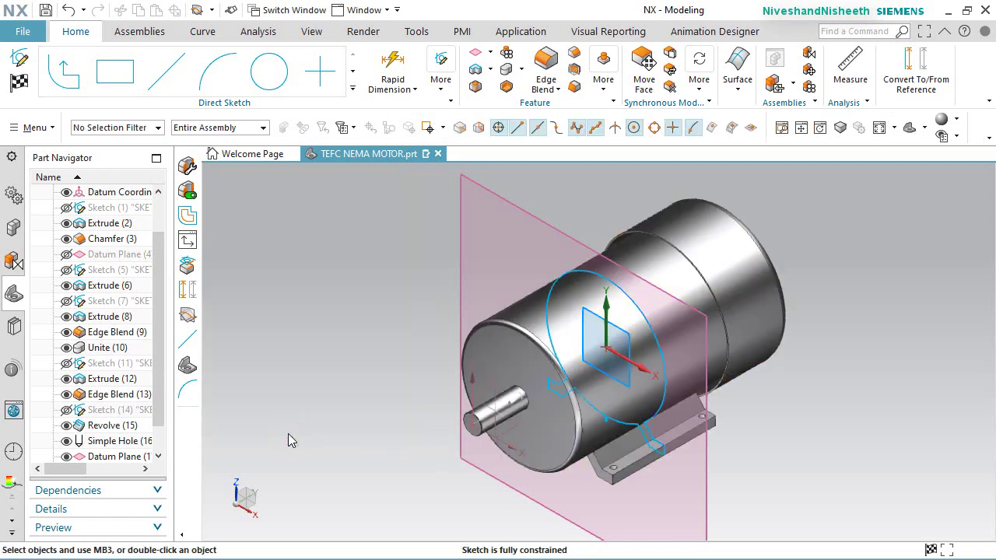
# Step: Clip the view with a one-plane section through the new datum plane, and hide that datum plane
pyautogui.click(458, 202)
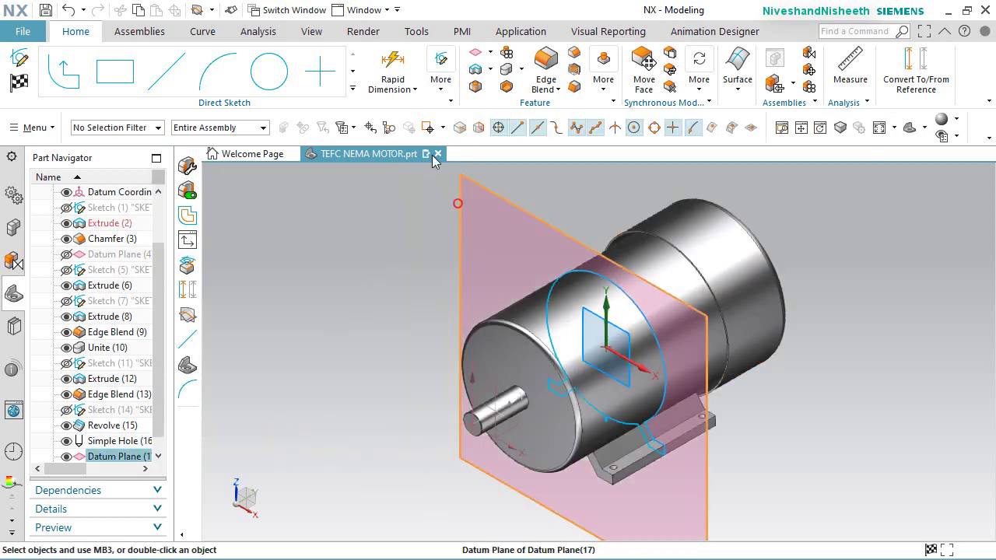
pyautogui.click(310, 32)
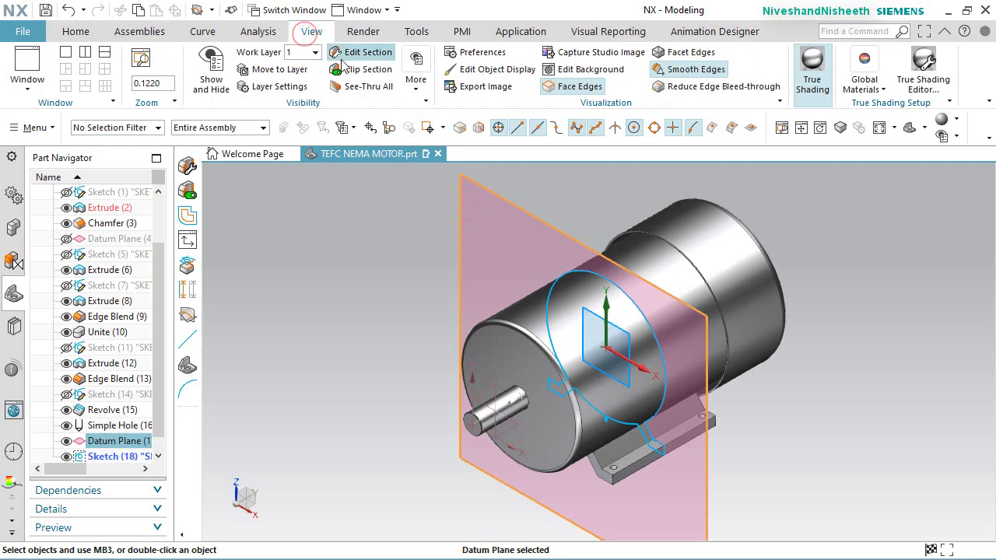
pyautogui.click(362, 51)
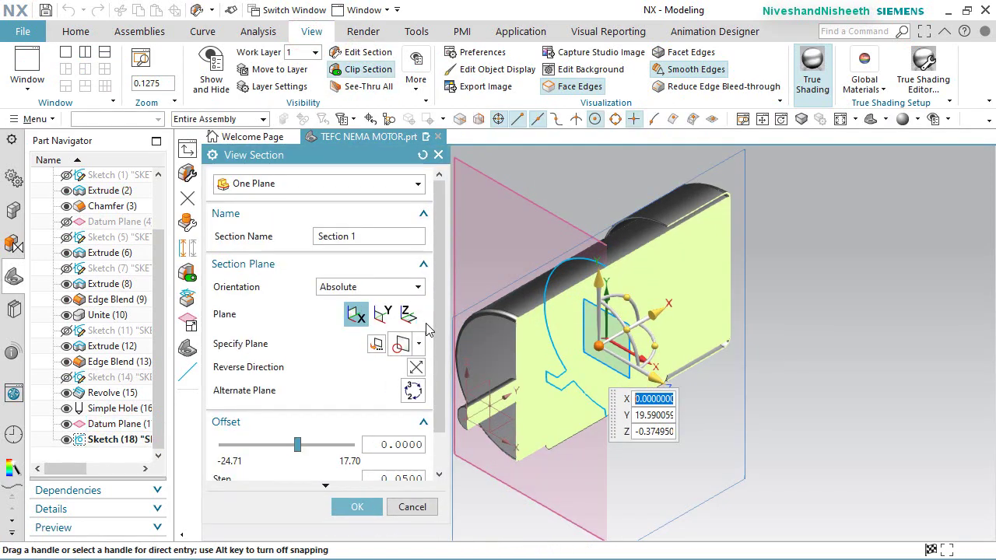
pyautogui.click(376, 345)
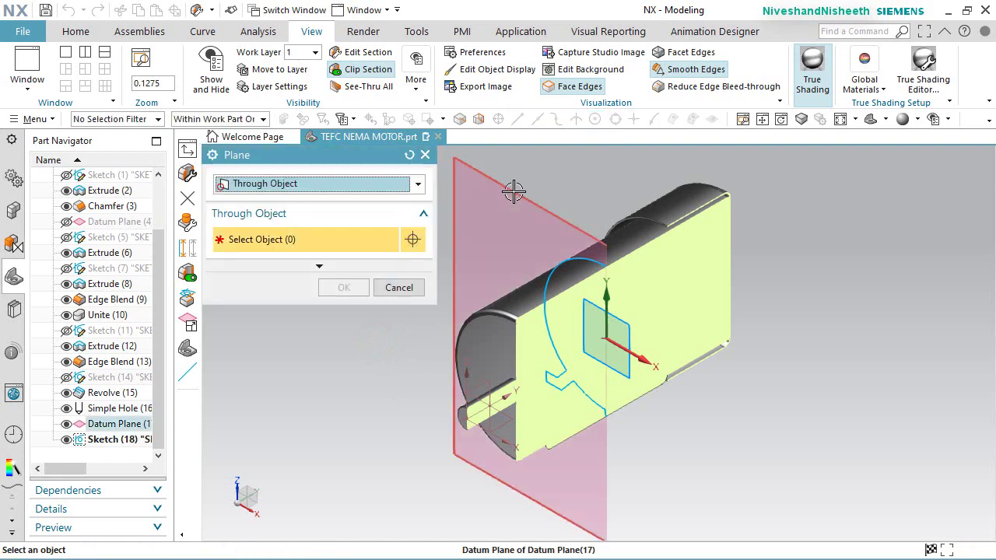
pyautogui.click(513, 191)
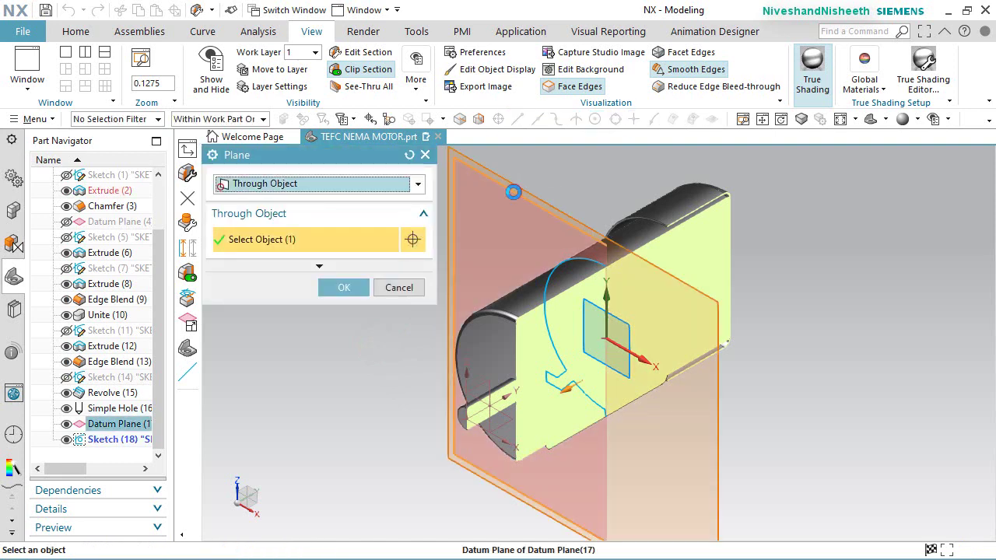
pyautogui.click(341, 289)
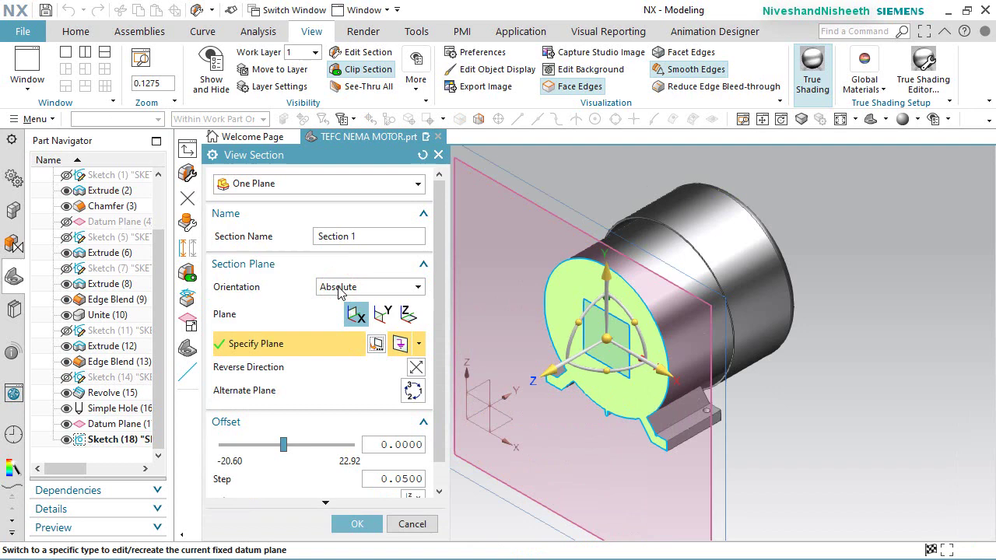
pyautogui.click(357, 524)
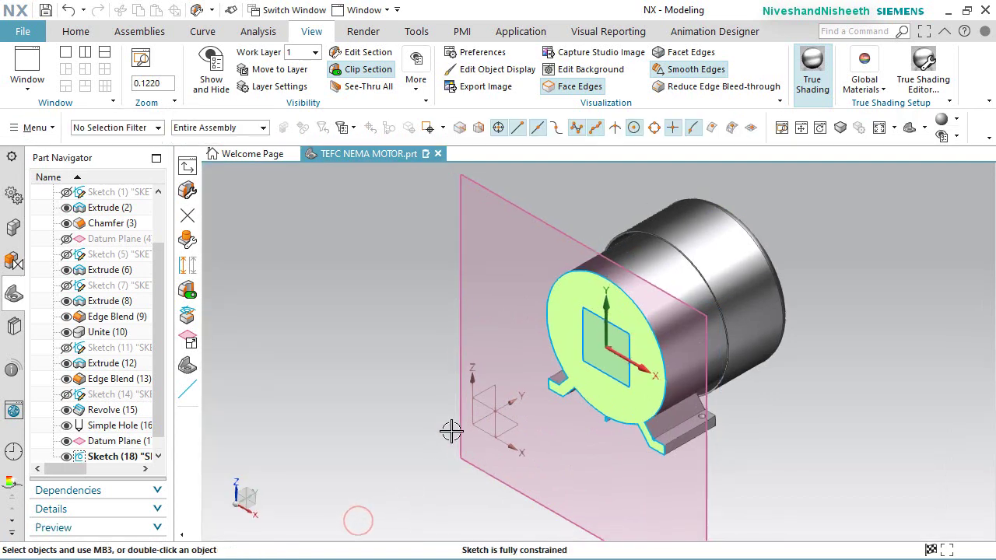
pyautogui.scroll(-1, 115, 458)
pyautogui.click(66, 425)
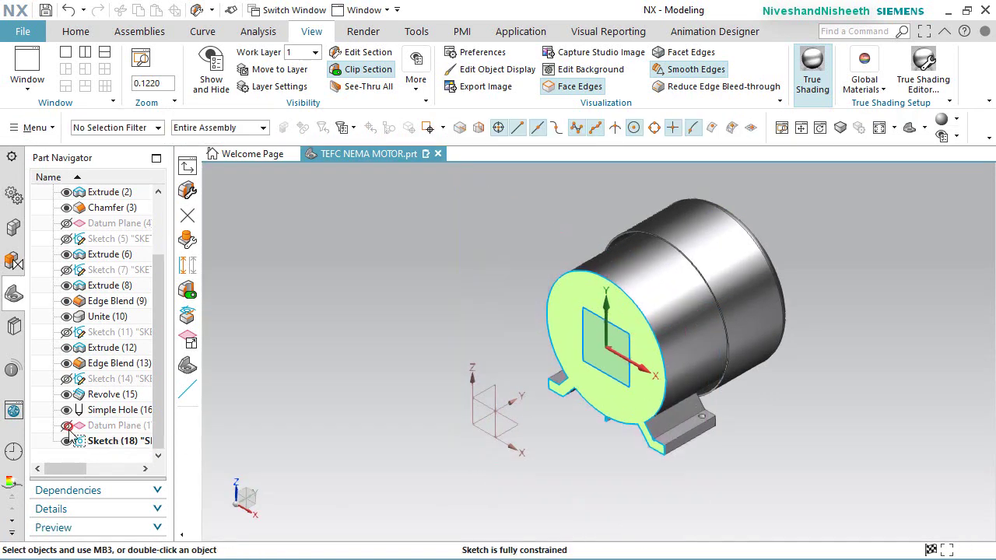
# Step: Convert the sketch's intersection curve to reference geometry
pyautogui.moveTo(567, 438); pyautogui.dragTo(611, 403, button='middle')
pyautogui.moveTo(785, 314); pyautogui.dragTo(758, 312, button='right')
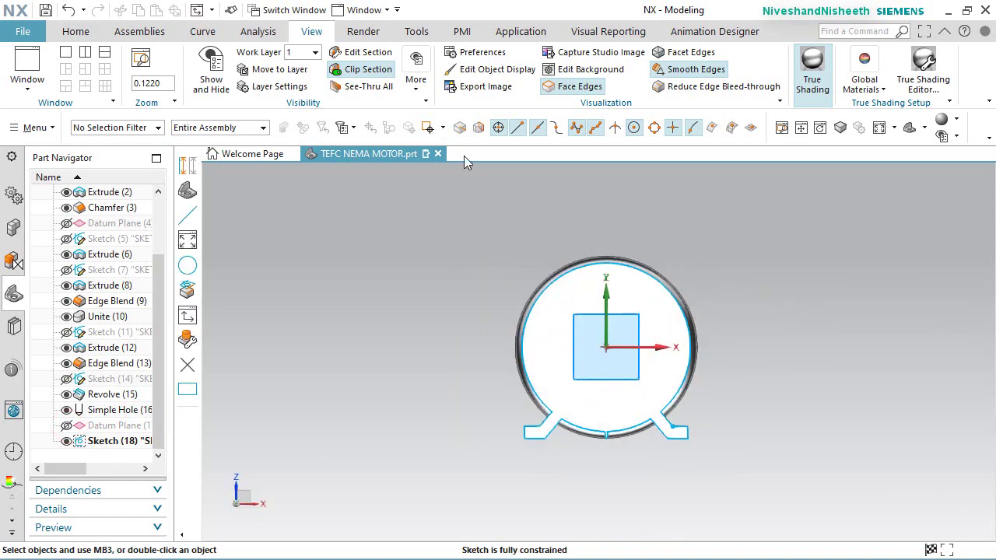
pyautogui.click(75, 32)
pyautogui.click(916, 73)
pyautogui.moveTo(483, 223)
pyautogui.mouseDown()
pyautogui.moveTo(755, 520)
pyautogui.moveTo(701, 482)
pyautogui.mouseUp()
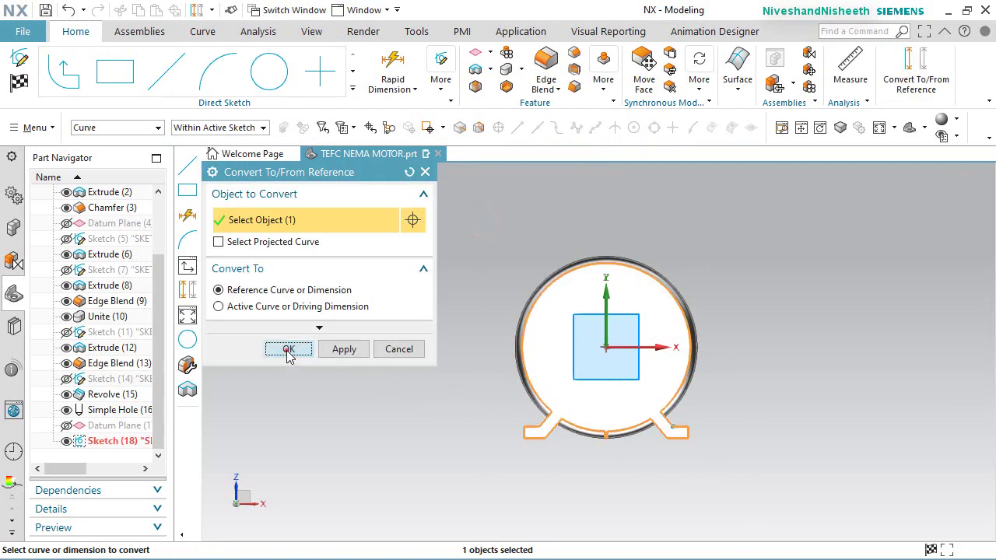
pyautogui.click(286, 350)
# Step: Sketch a two-point rectangle about 9.5 in wide and 7.5 in high beside the motor's section outline
pyautogui.click(115, 78)
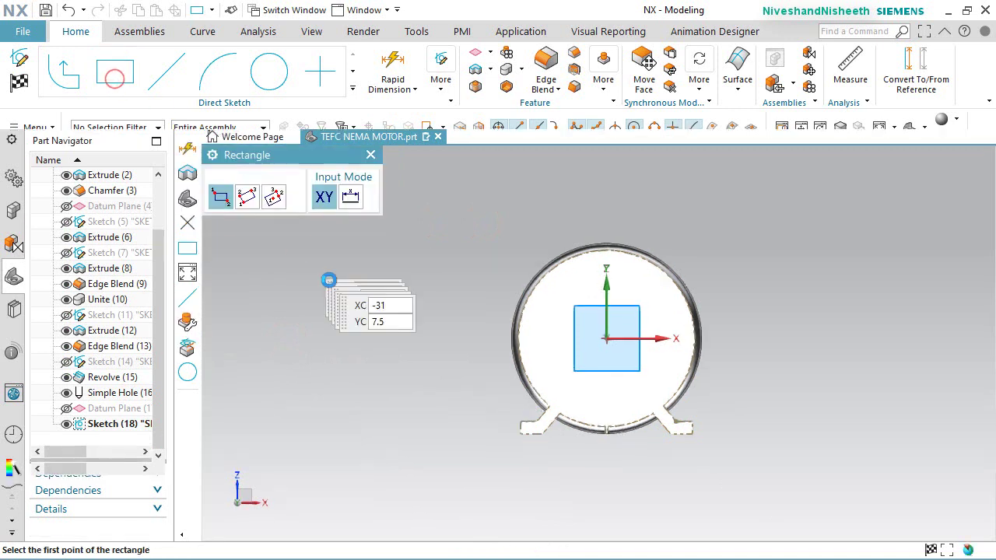
pyautogui.scroll(2, 449, 342)
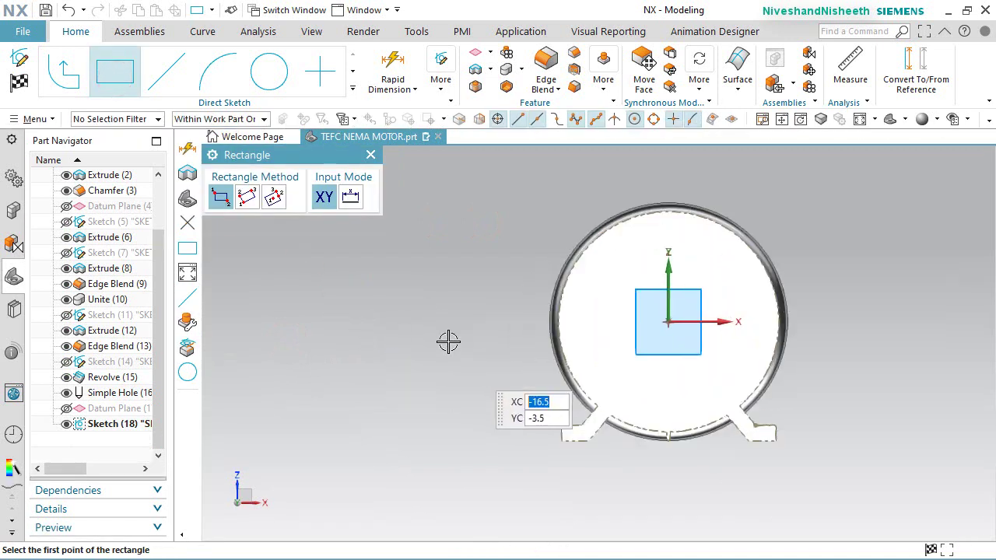
pyautogui.click(400, 292)
pyautogui.click(516, 383)
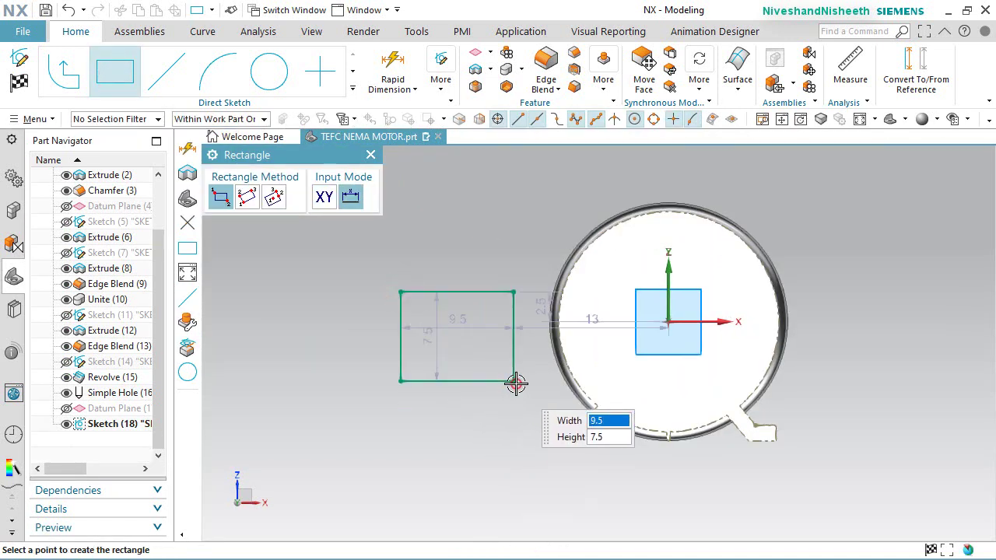
pyautogui.press('Escape')
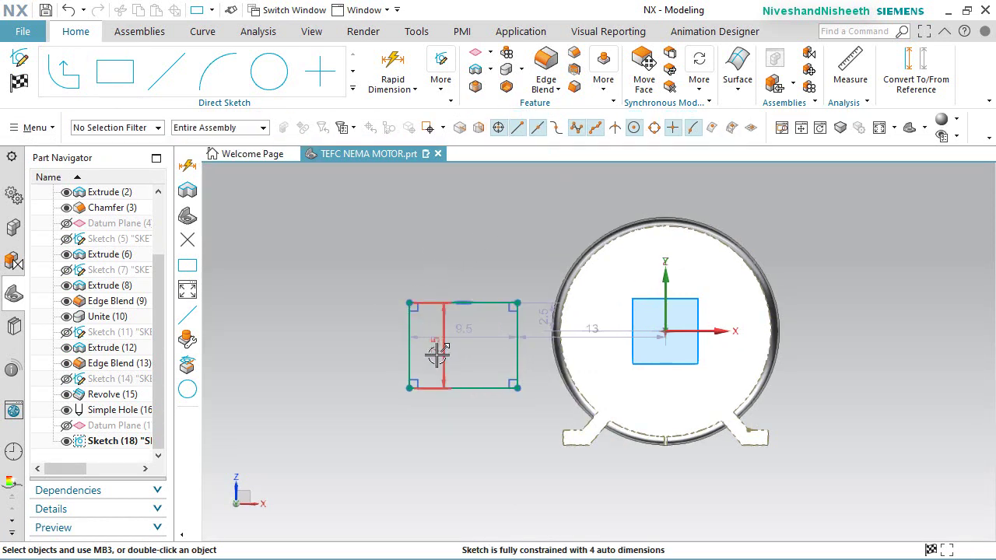
# Step: Place the rectangle's vertical dimension outside the shape and set its height to 11.75 in
pyautogui.moveTo(437, 353); pyautogui.dragTo(338, 345)
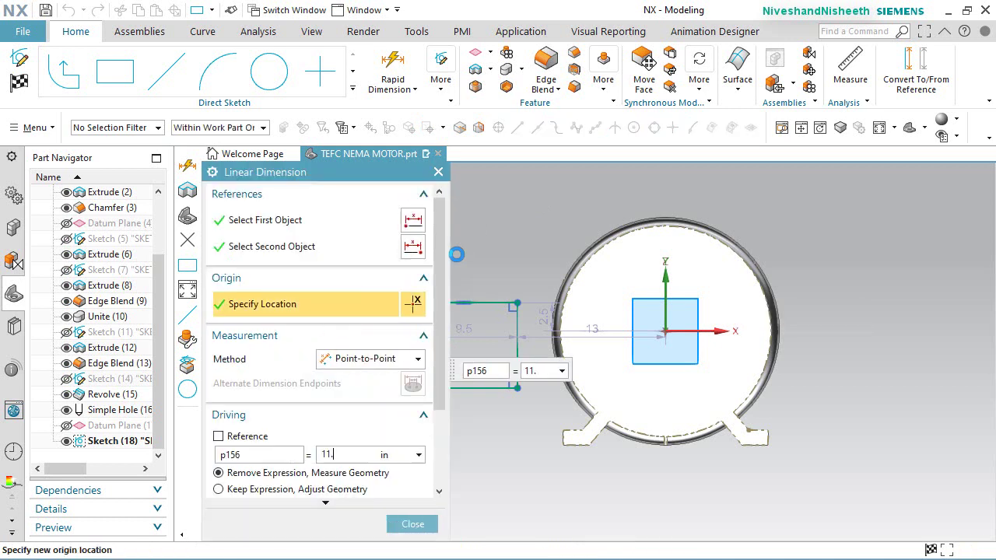
pyautogui.press('Return')
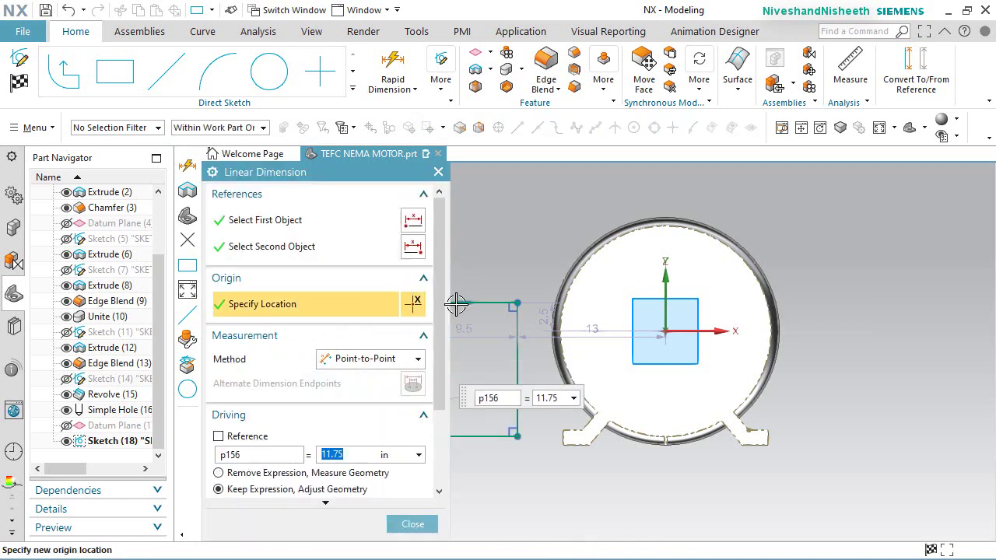
pyautogui.click(428, 523)
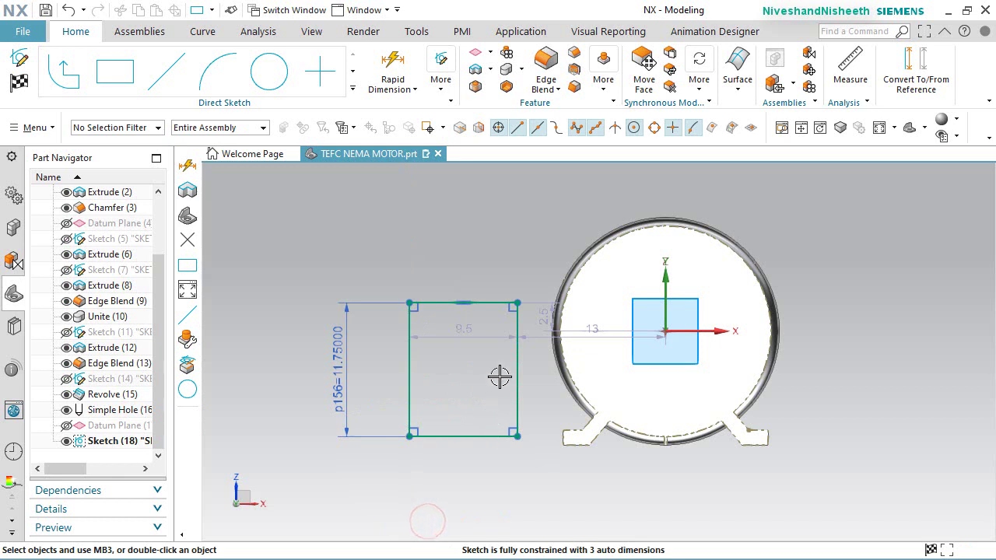
# Step: Dimension the horizontal distance from the rectangle's outer vertical edge to the sketch origin and set it to 19.3125 in
pyautogui.click(393, 68)
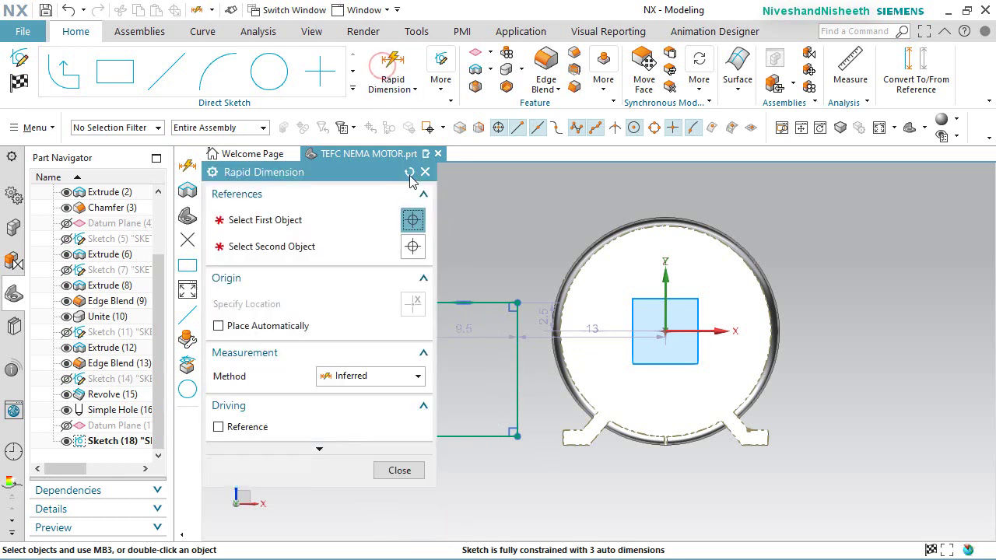
pyautogui.scroll(-2, 607, 400)
pyautogui.scroll(2, 494, 392)
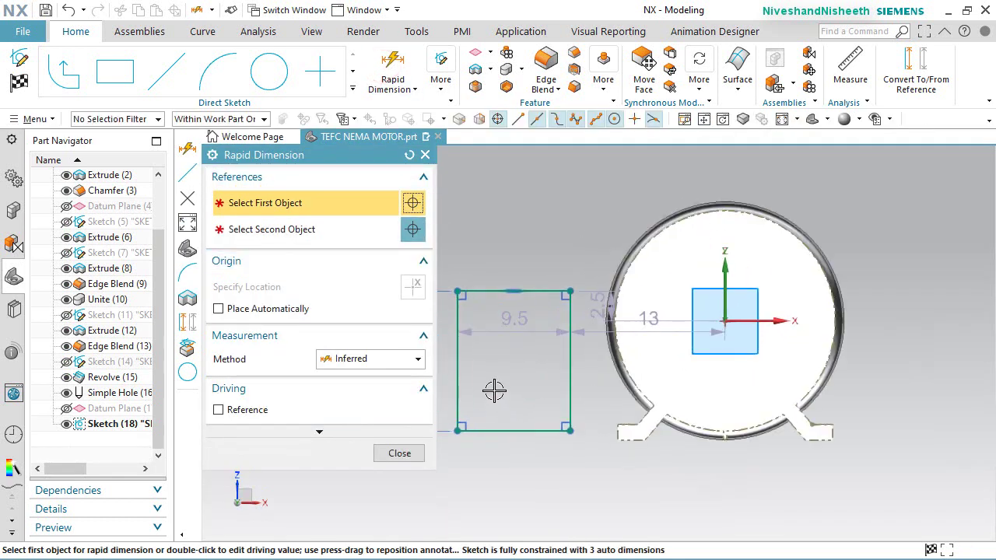
pyautogui.click(459, 359)
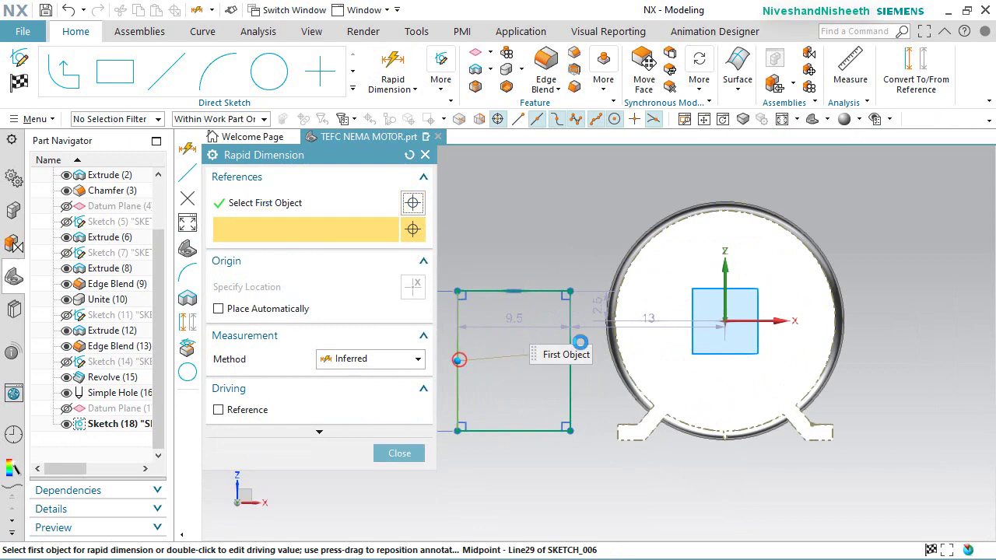
pyautogui.click(724, 311)
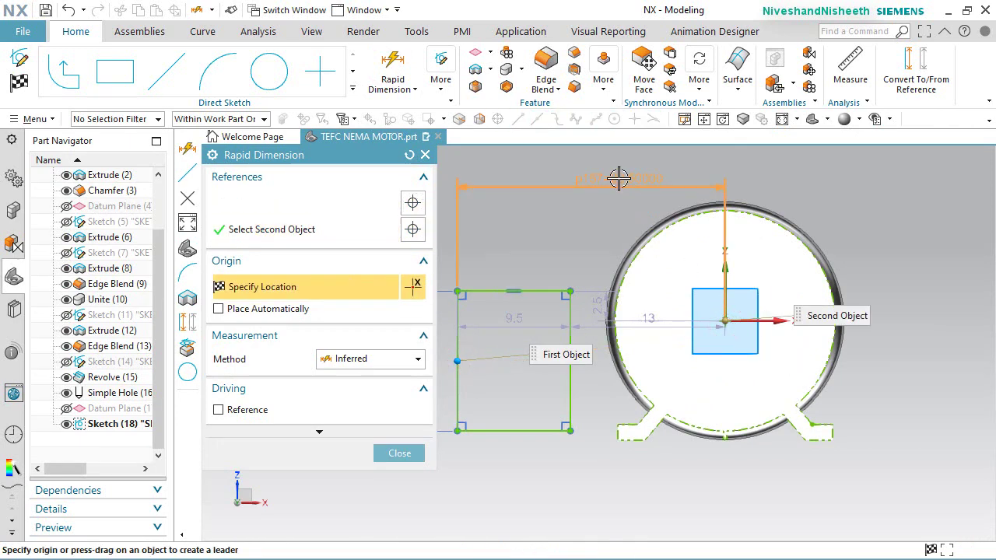
pyautogui.click(618, 178)
pyautogui.write('19.3')
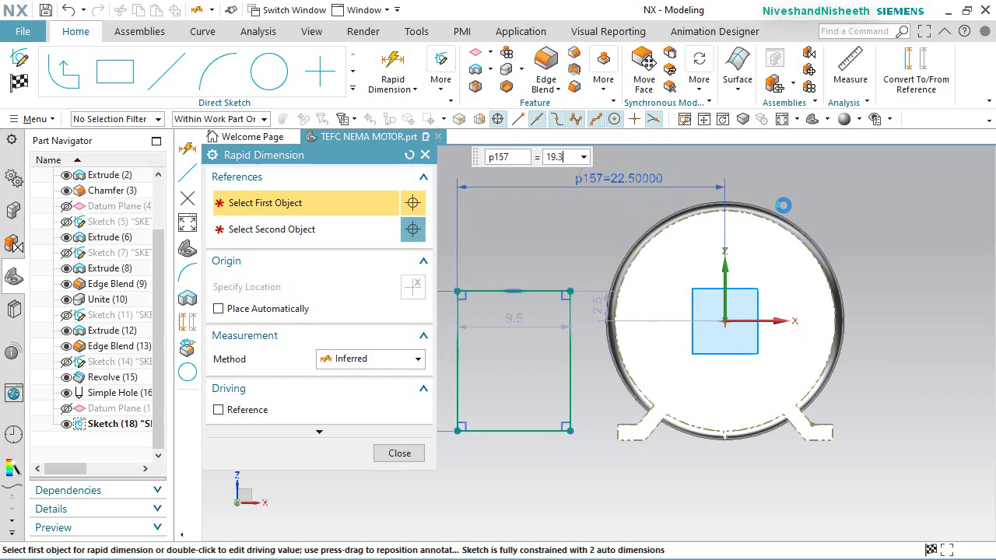
pyautogui.write('125')
pyautogui.press('Return')
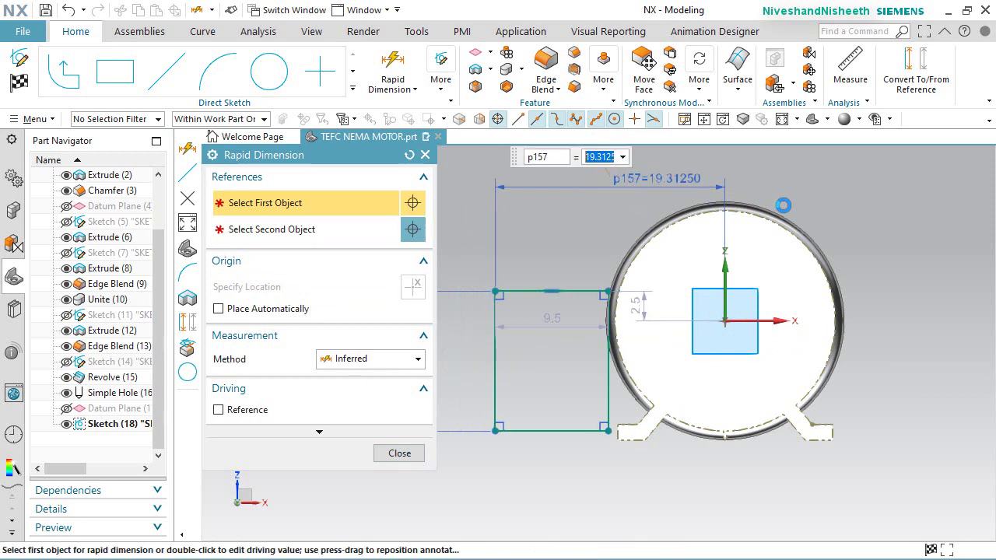
pyautogui.click(410, 454)
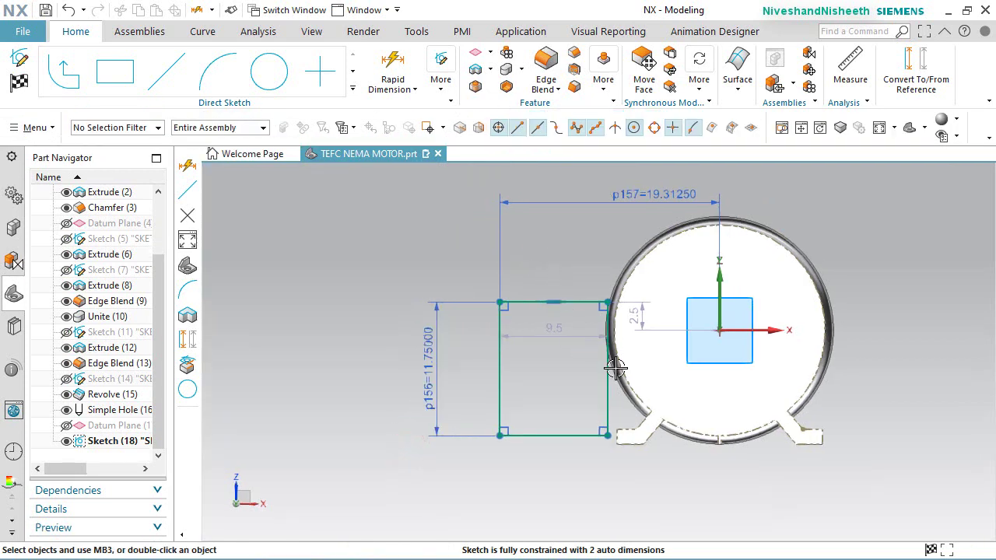
# Step: Dimension the horizontal distance from the rectangle's motor-side vertical edge to the origin and set it to 10.5 in
pyautogui.scroll(2, 614, 368)
pyautogui.scroll(2, 614, 224)
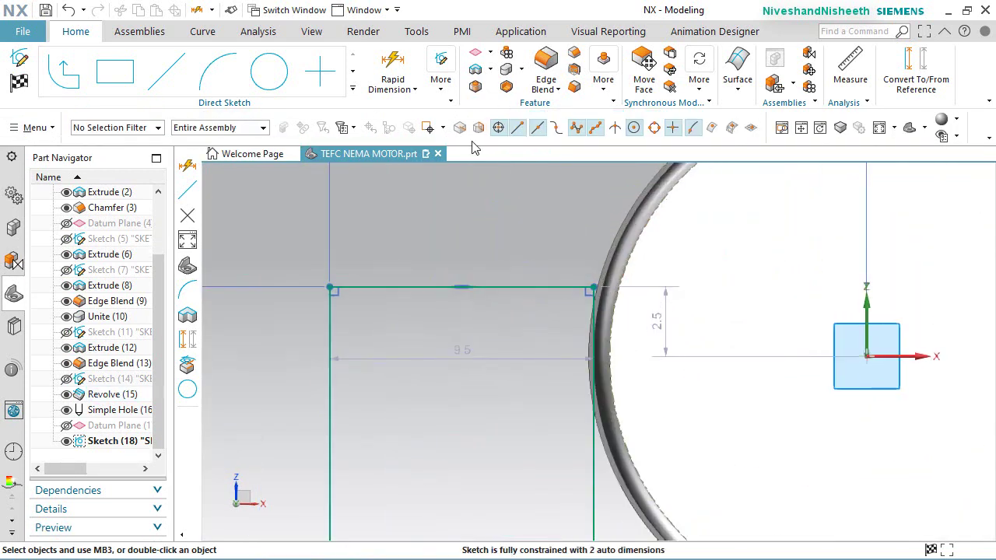
pyautogui.click(393, 68)
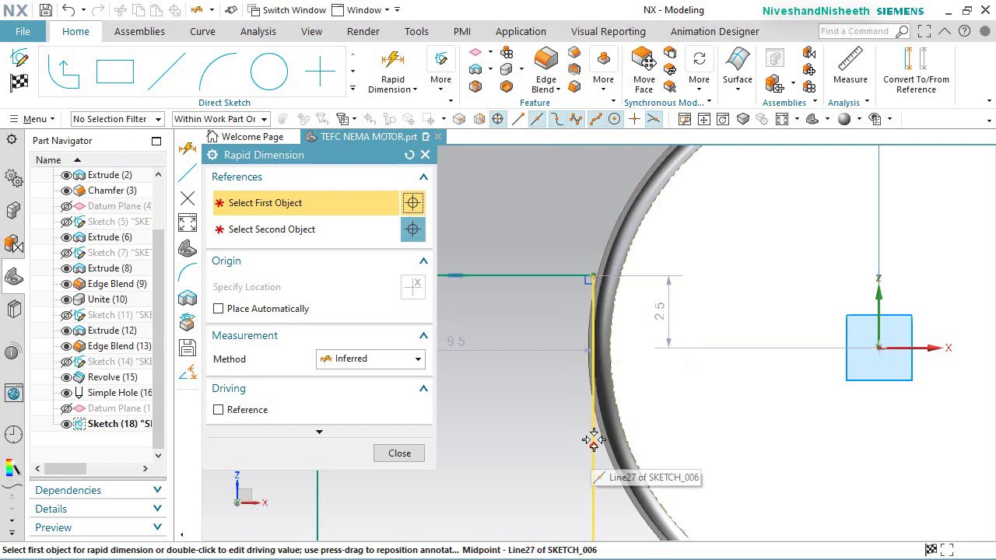
pyautogui.click(594, 484)
pyautogui.click(598, 478)
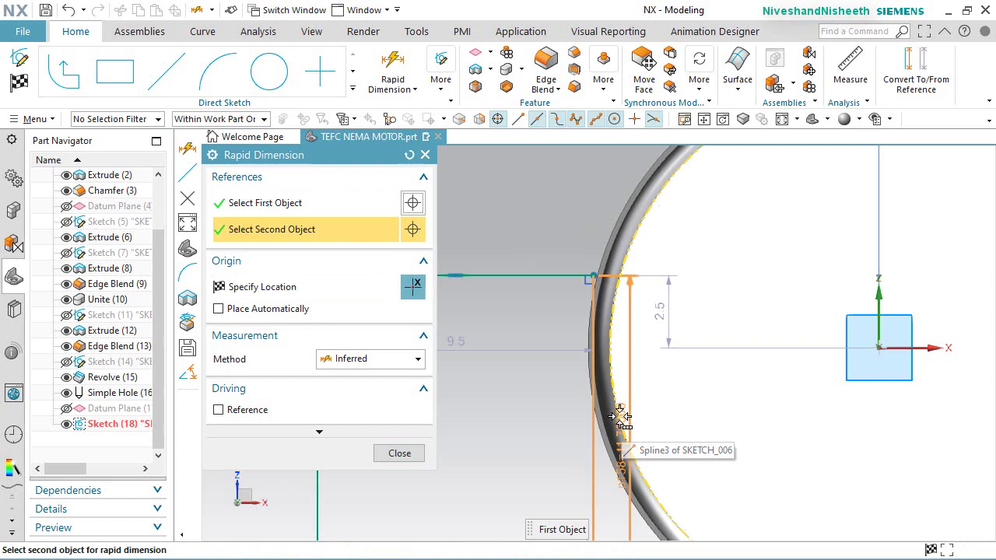
pyautogui.click(862, 354)
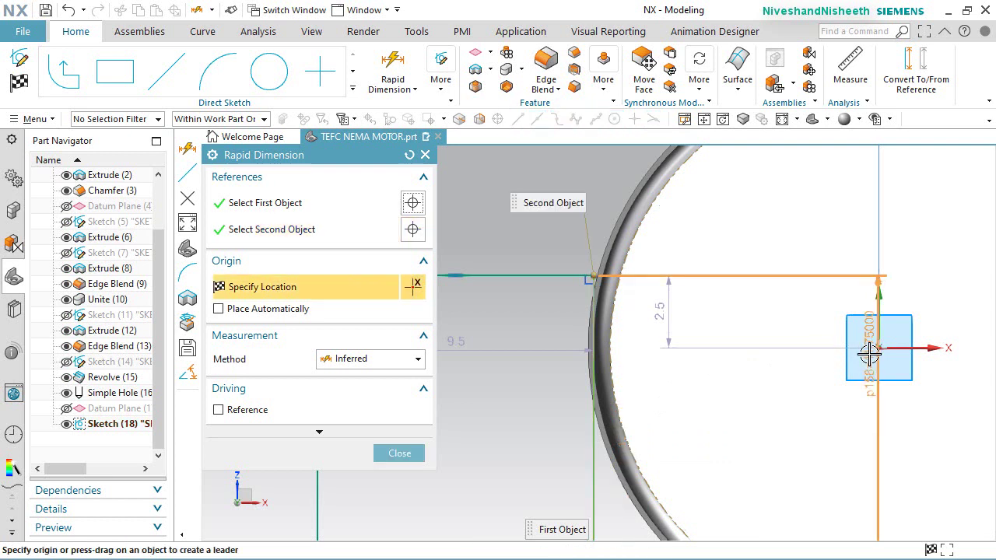
pyautogui.click(880, 347)
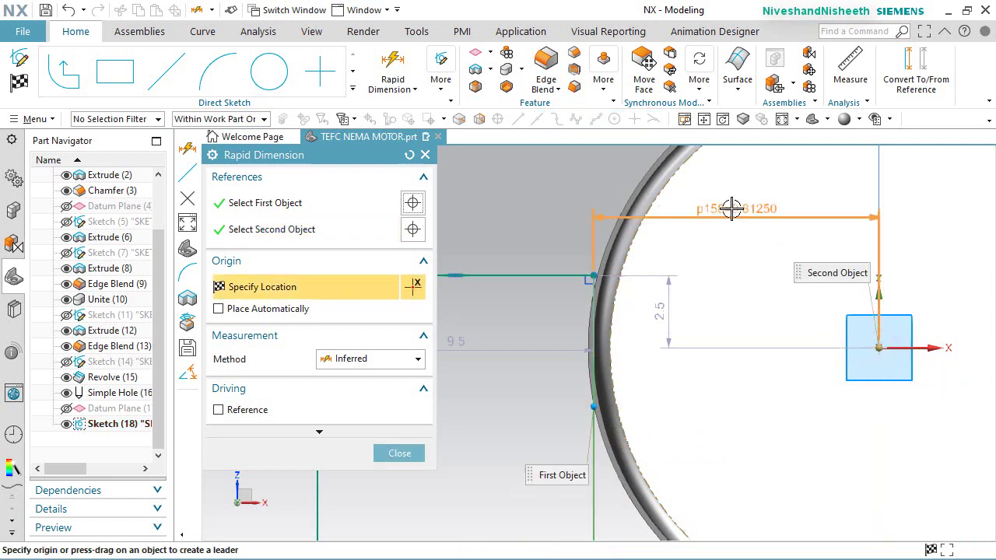
pyautogui.click(731, 209)
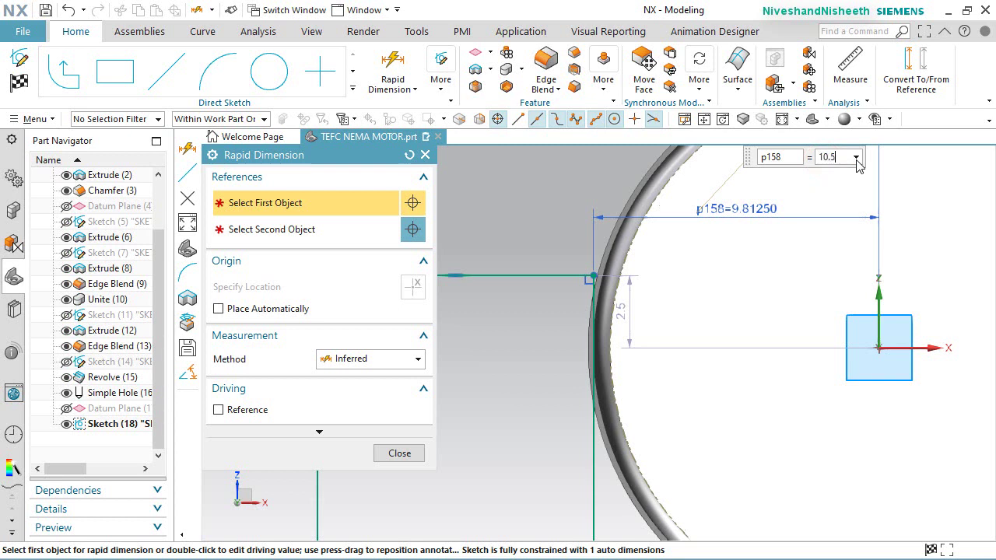
pyautogui.press('Return')
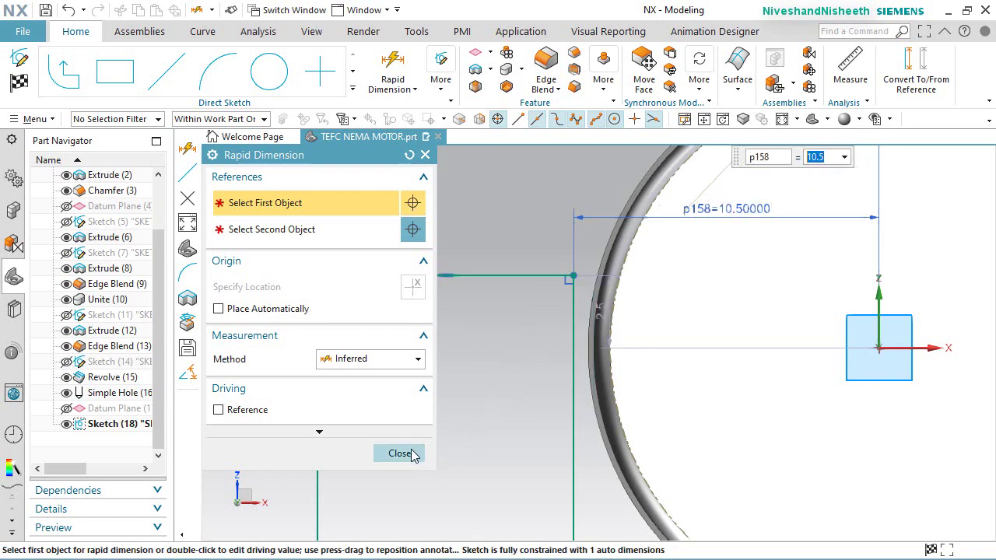
pyautogui.click(399, 453)
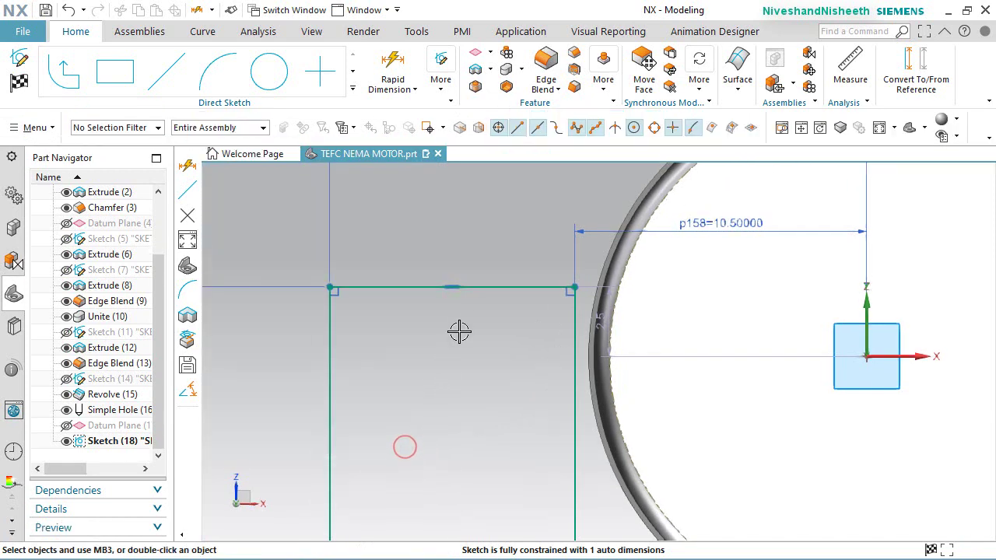
# Step: Dimension the vertical distance from the rectangle's lower edge to the origin and set it to 7 in
pyautogui.scroll(-3, 474, 299)
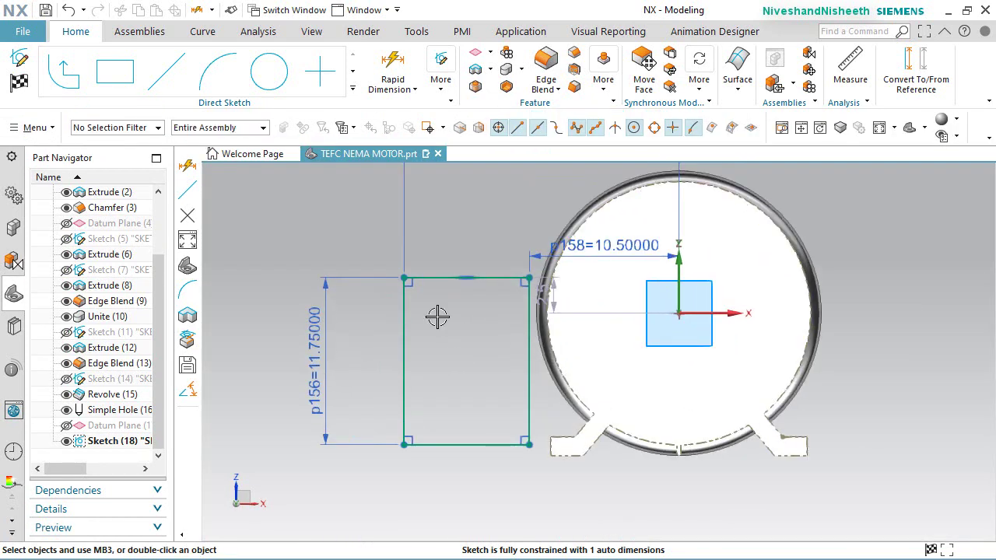
pyautogui.click(391, 53)
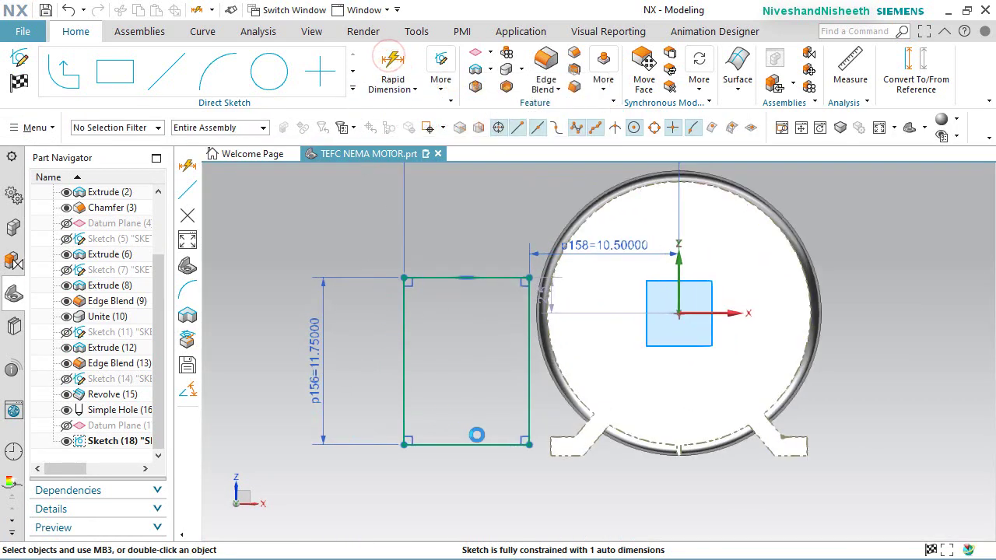
pyautogui.click(486, 433)
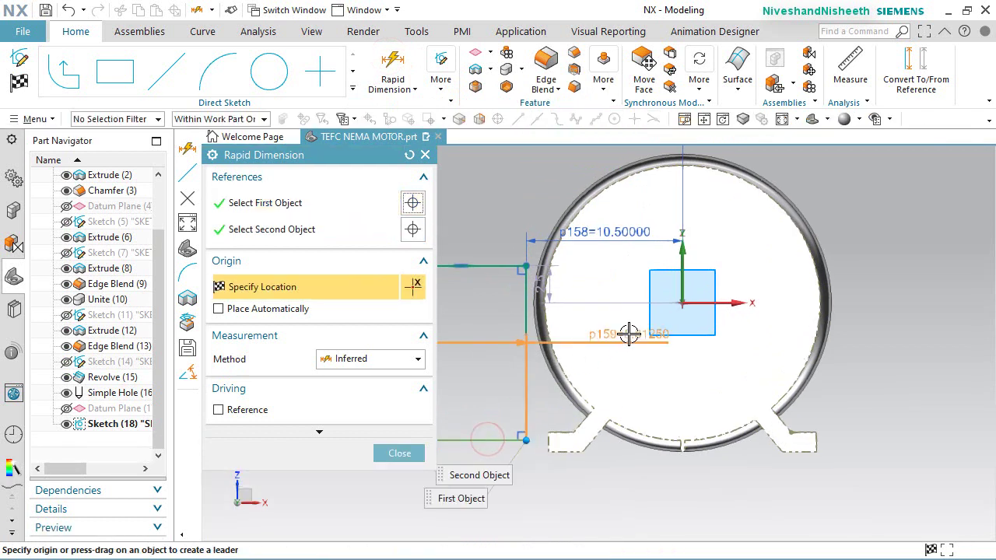
pyautogui.click(679, 303)
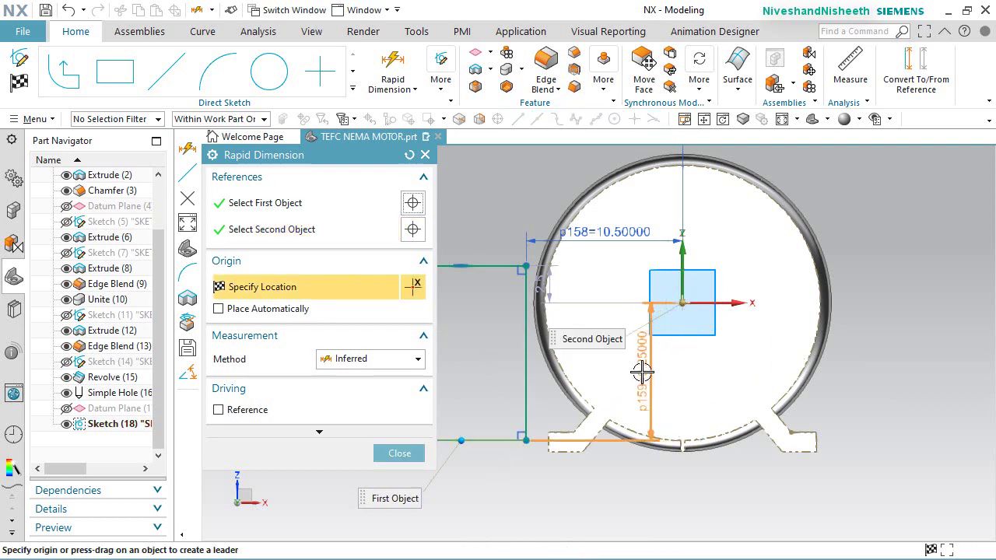
pyautogui.click(642, 371)
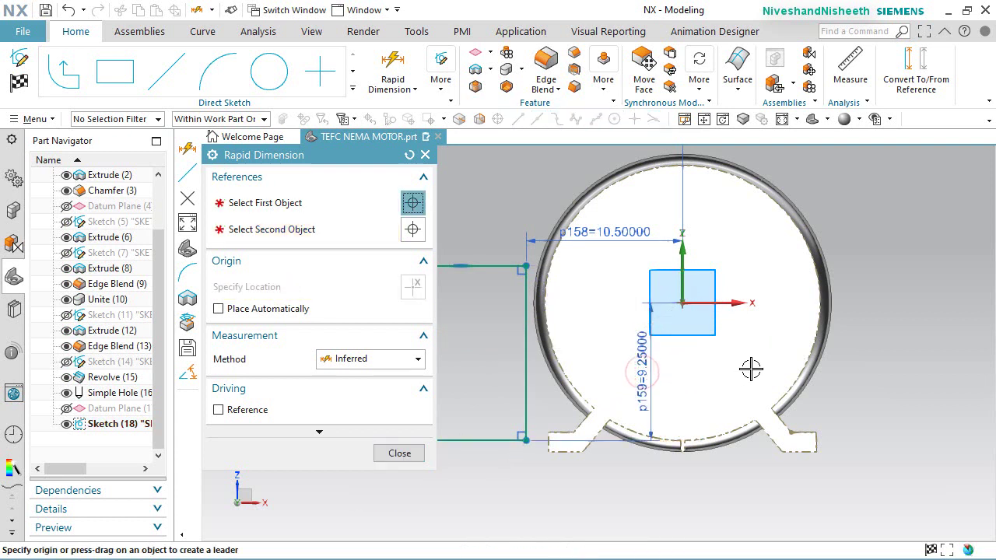
pyautogui.write('7')
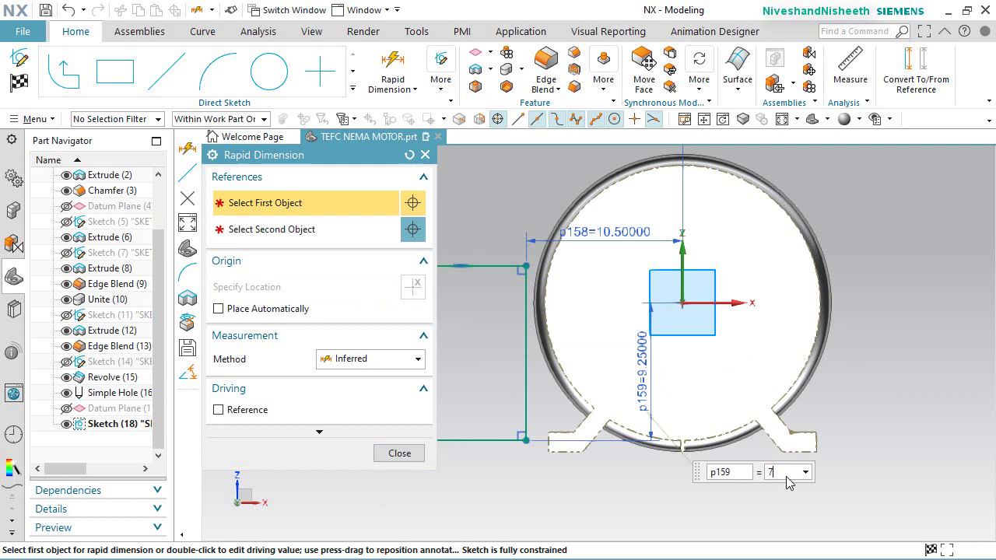
pyautogui.press('Return')
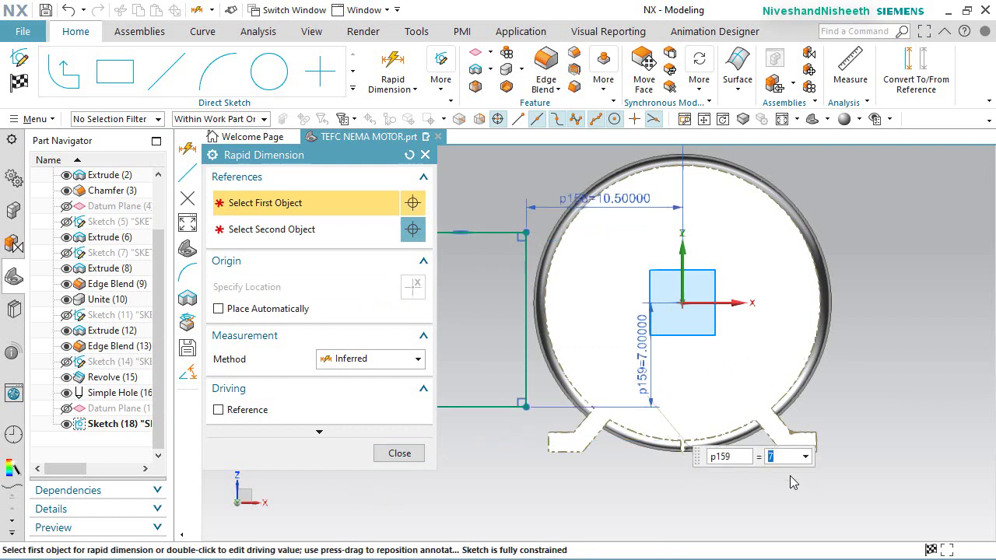
pyautogui.click(421, 453)
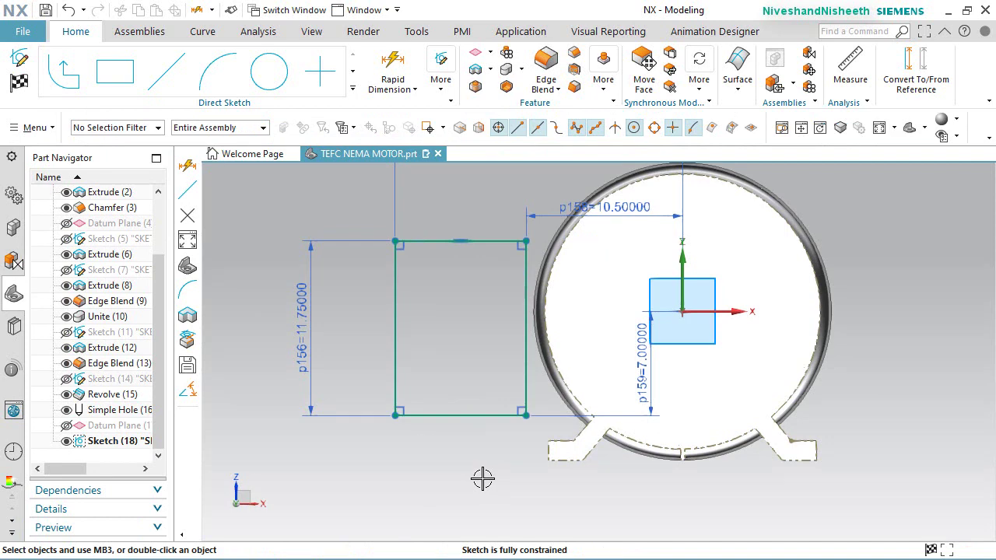
# Step: Turn off the clipped section view and finish the rectangle sketch
pyautogui.click(311, 31)
pyautogui.click(351, 69)
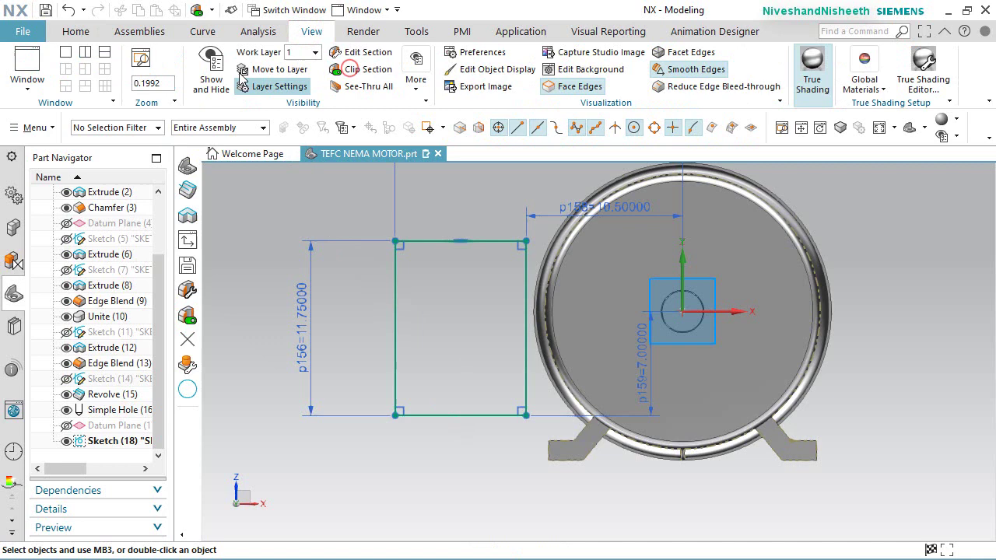
pyautogui.click(75, 31)
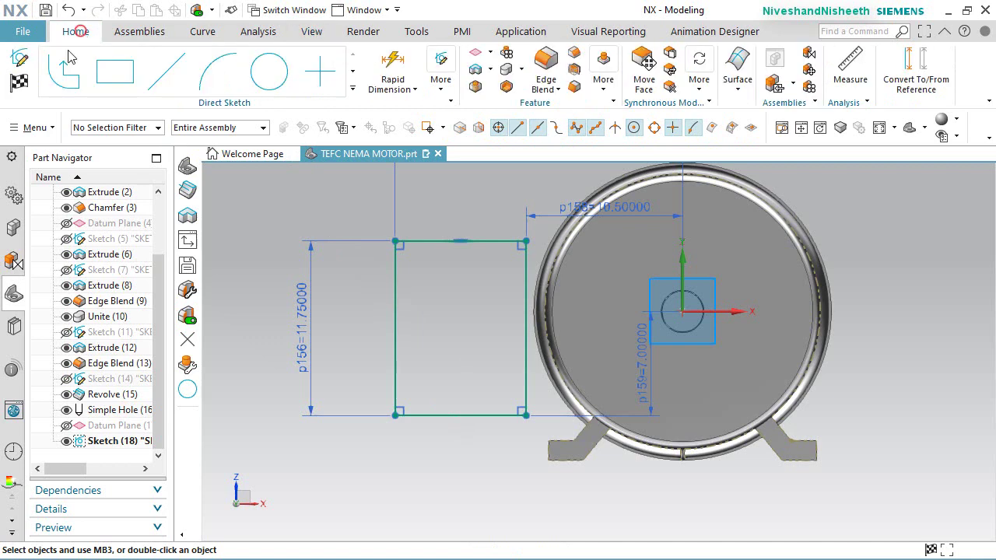
pyautogui.click(21, 81)
# Step: Extrude the rectangle beside the motor with a symmetric value of 5 in and Boolean None, making a separate body
pyautogui.moveTo(532, 403); pyautogui.dragTo(571, 420, button='middle')
pyautogui.click(235, 66)
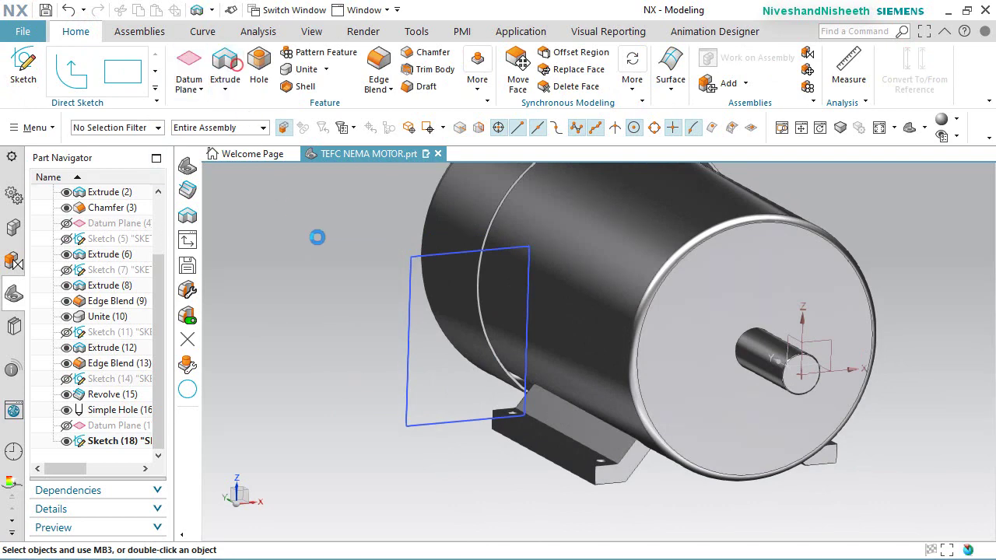
pyautogui.scroll(-3, 544, 346)
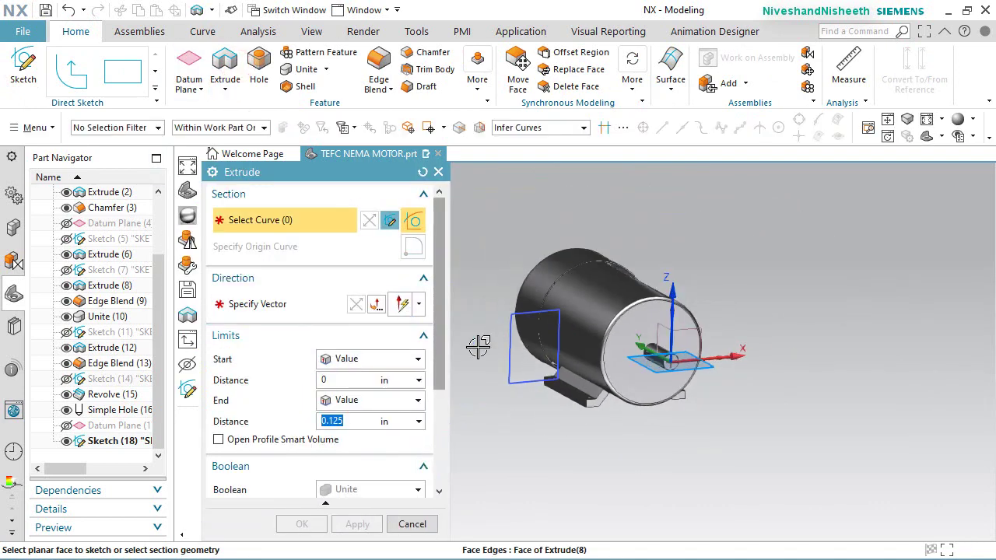
pyautogui.click(514, 340)
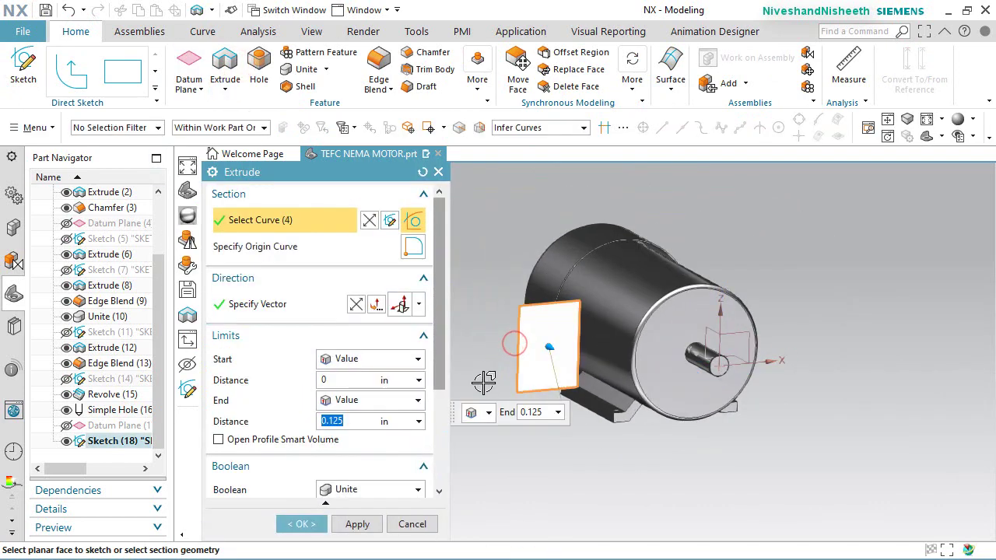
pyautogui.click(418, 358)
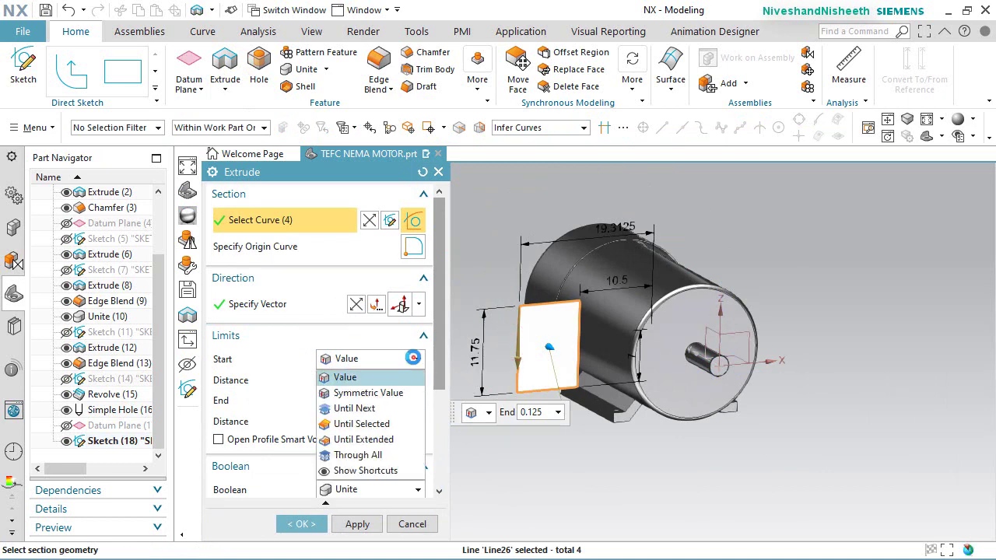
pyautogui.click(393, 393)
pyautogui.write('10')
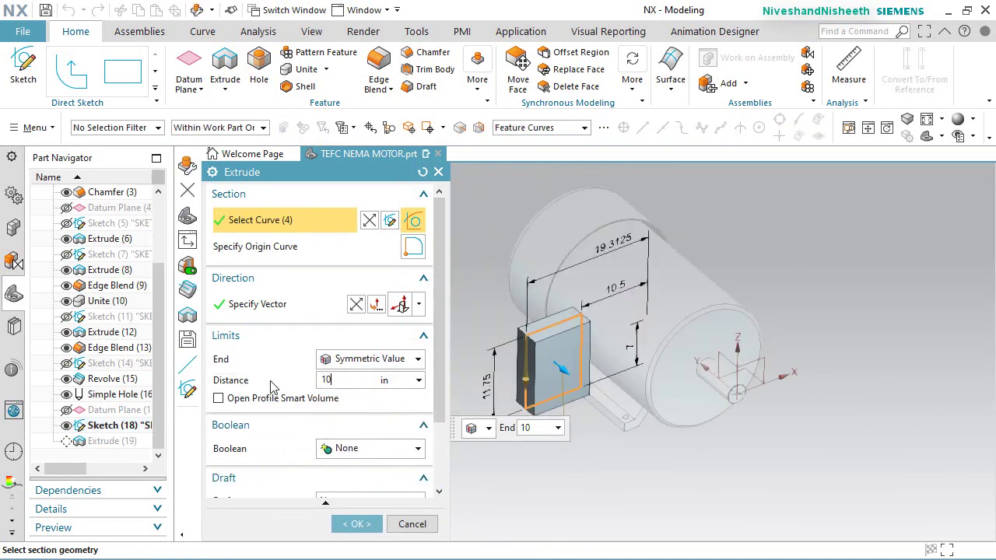
pyautogui.press('Return')
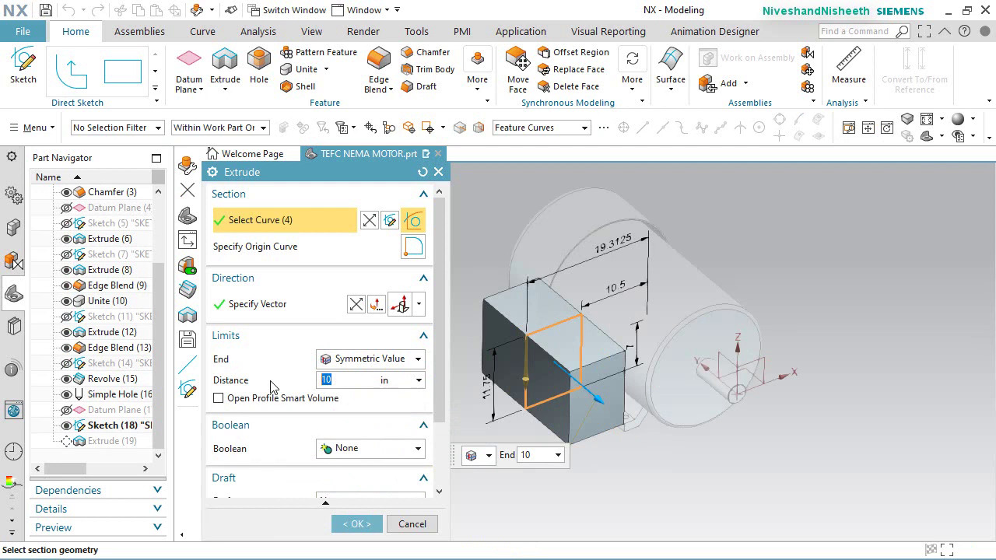
pyautogui.press('Return')
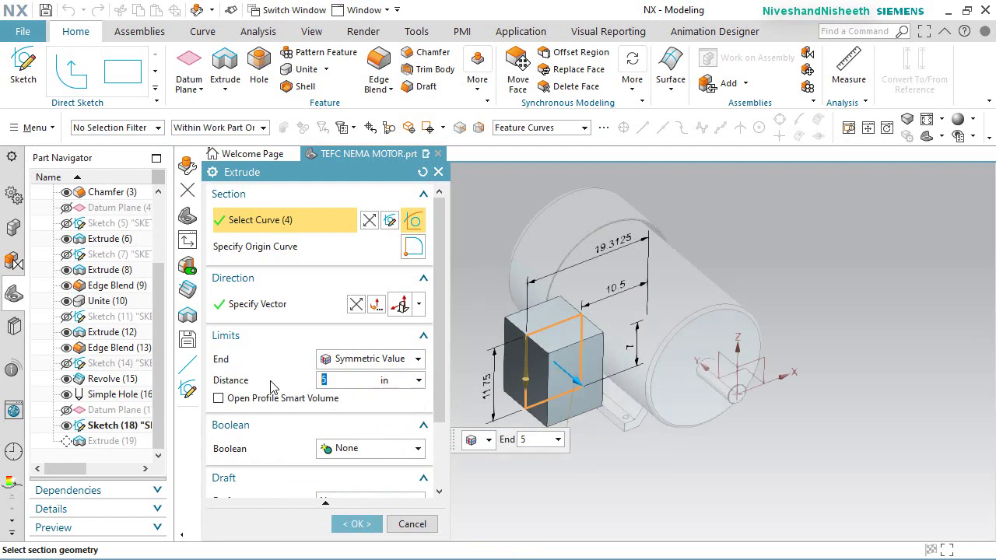
pyautogui.click(354, 525)
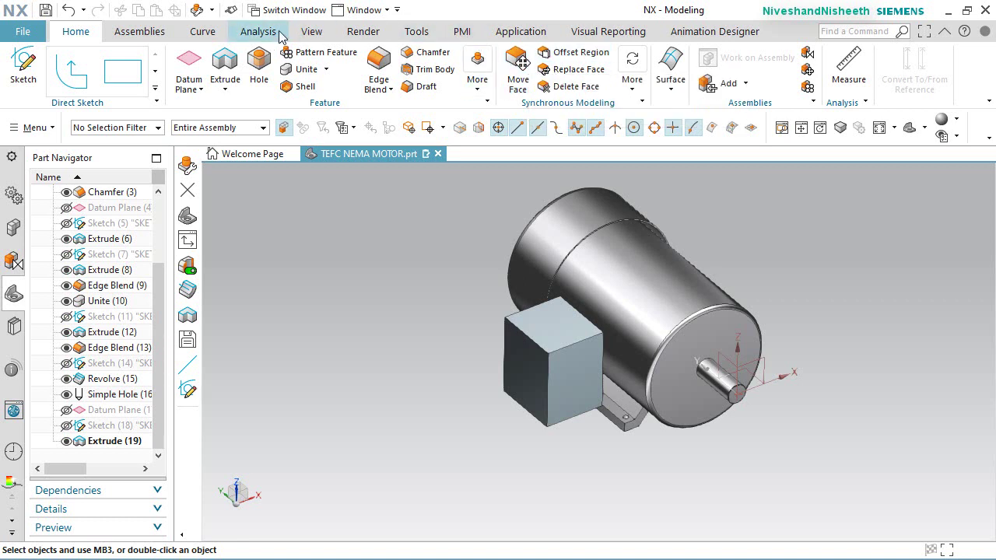
# Step: Assign a grey metallic object-specific material to the box beside the motor with the True Shading Editor
pyautogui.click(312, 31)
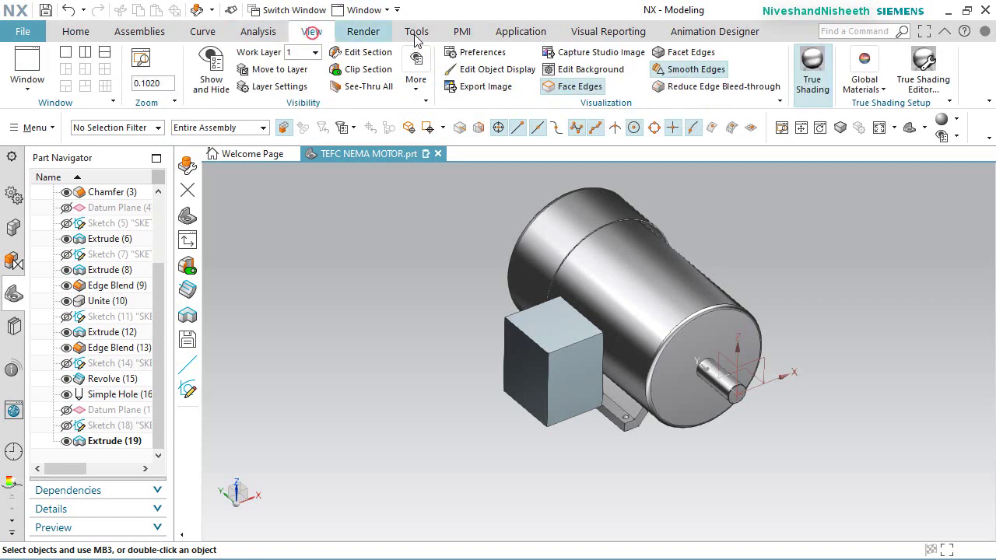
pyautogui.click(917, 75)
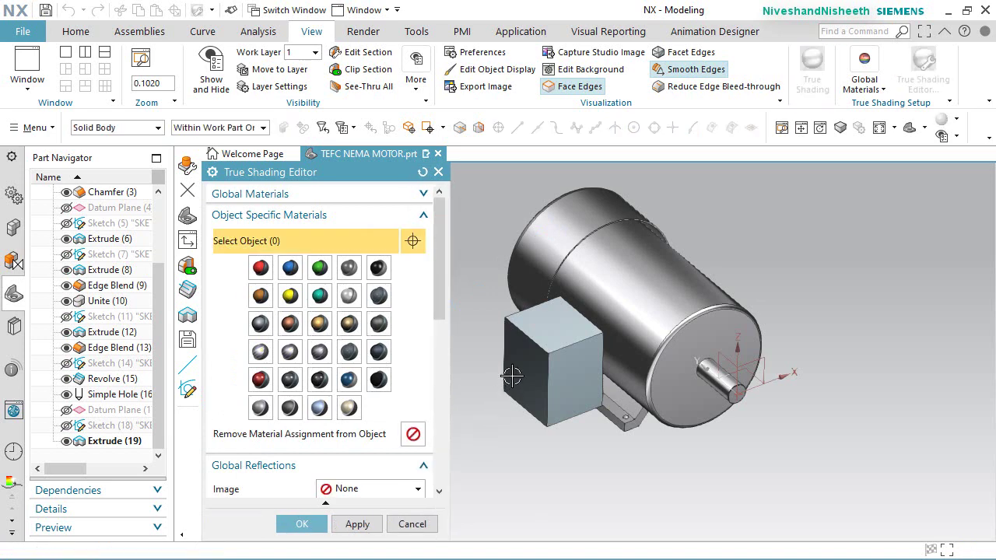
pyautogui.click(521, 374)
pyautogui.click(261, 351)
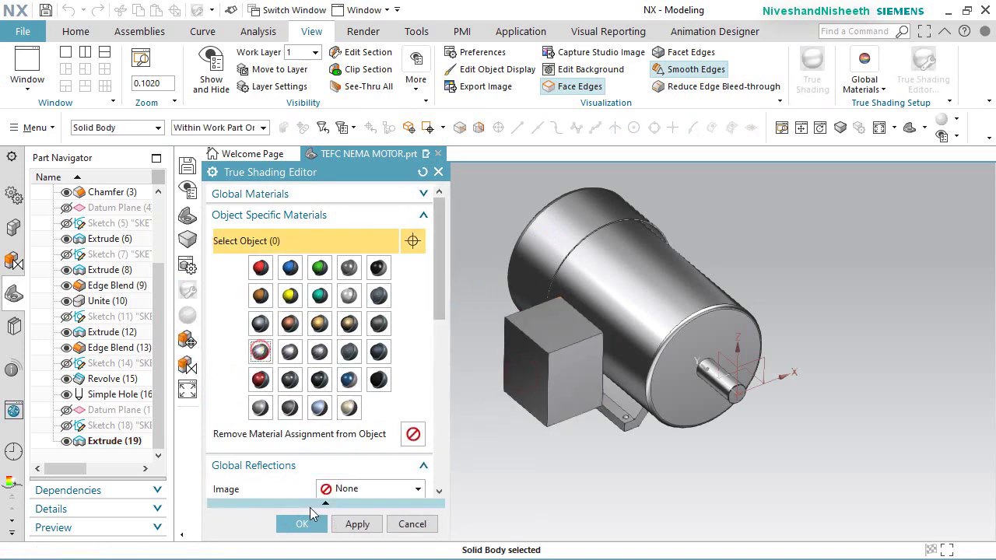
pyautogui.click(313, 518)
# Step: Save the motor part with the newly shaded box
pyautogui.moveTo(600, 416); pyautogui.dragTo(586, 236, button='middle')
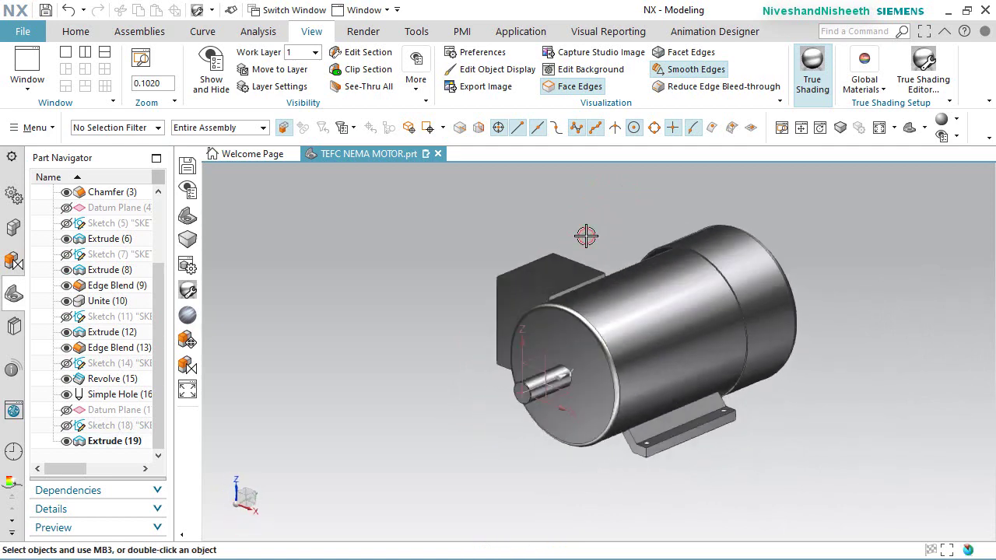
pyautogui.click(81, 32)
pyautogui.hotkey('ctrl', 's')
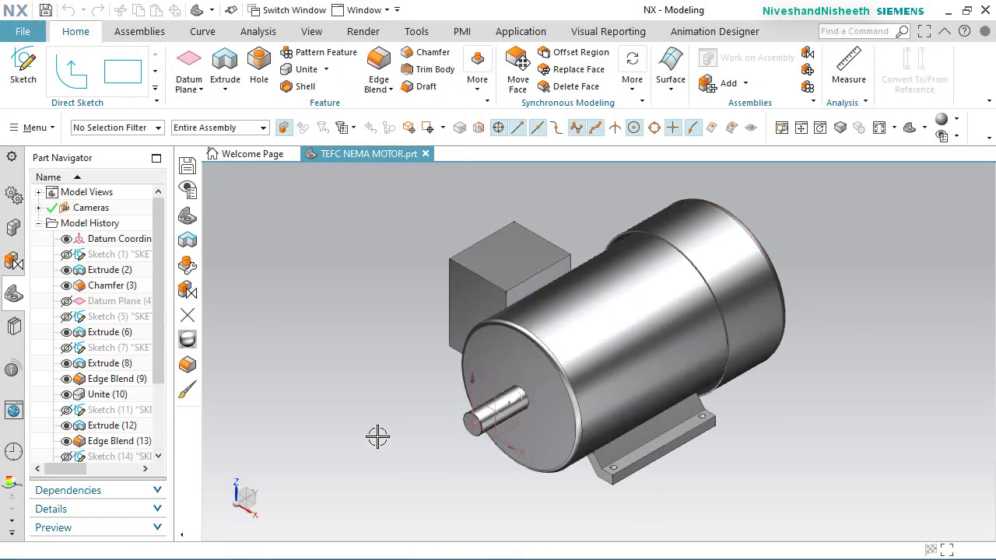
# Step: Create a sketch on the box's planar face that faces the motor body
pyautogui.click(24, 80)
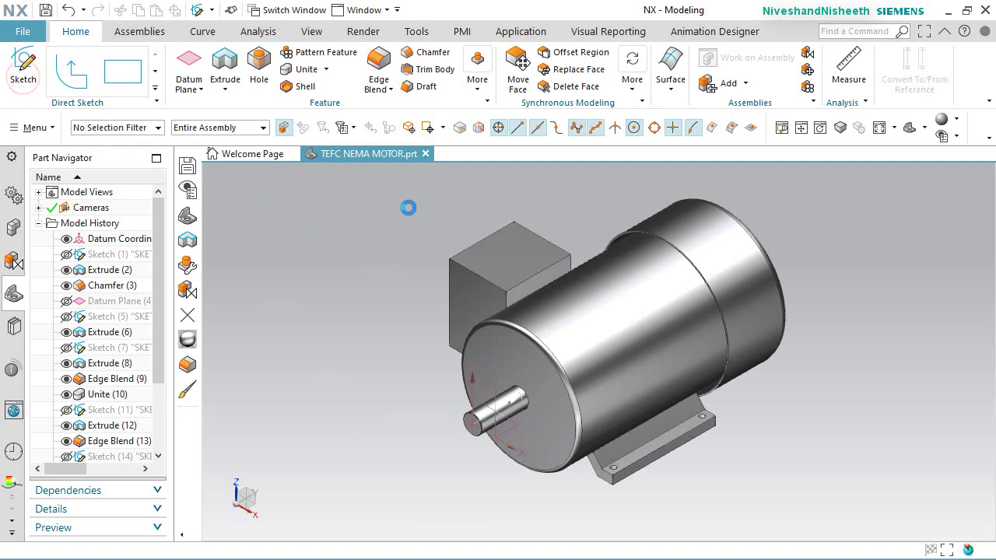
pyautogui.moveTo(166, 16)
pyautogui.mouseDown()
pyautogui.moveTo(315, 171)
pyautogui.moveTo(376, 164)
pyautogui.mouseUp()
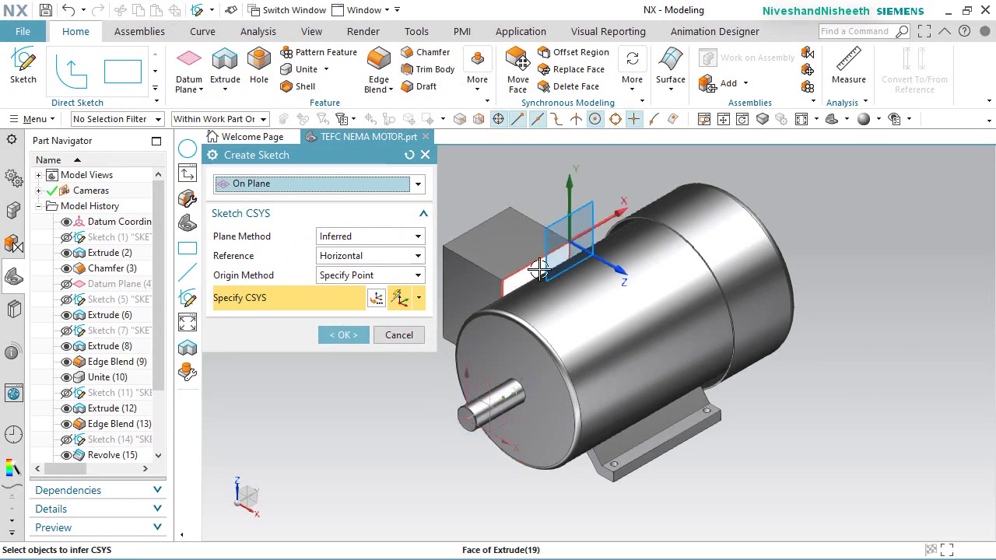
pyautogui.click(537, 265)
pyautogui.click(343, 335)
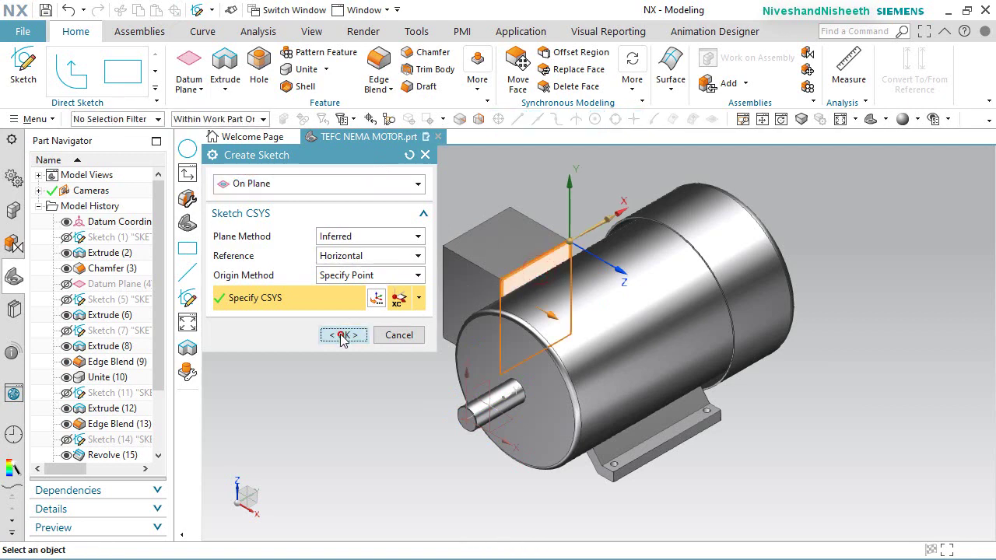
# Step: Section the view with one plane on the box's motor-side face to clip away the motor body
pyautogui.click(303, 34)
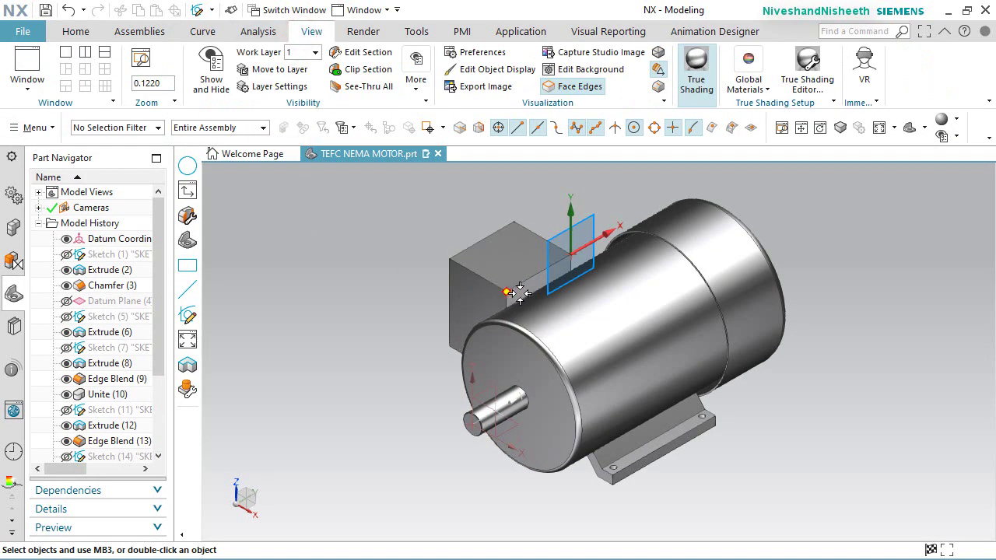
pyautogui.click(381, 53)
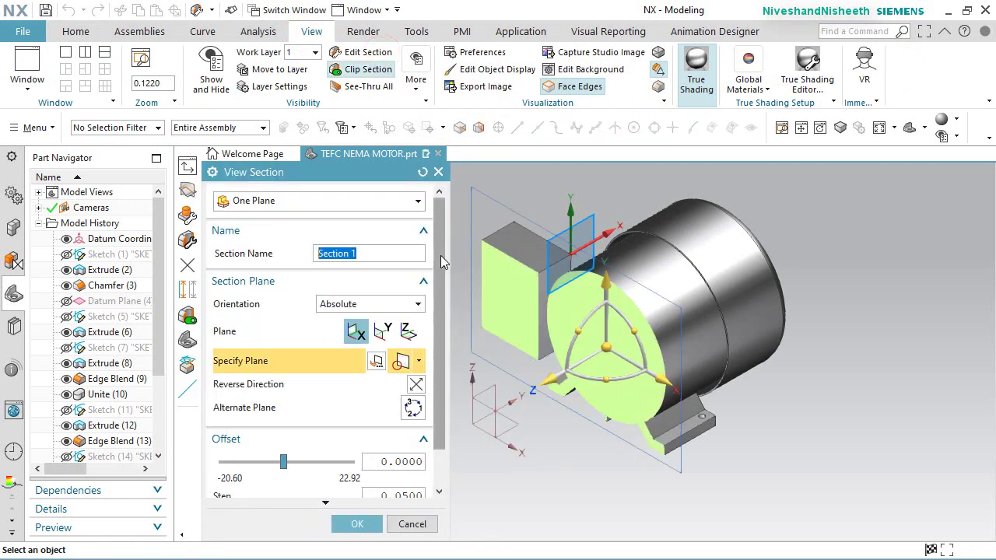
pyautogui.click(563, 269)
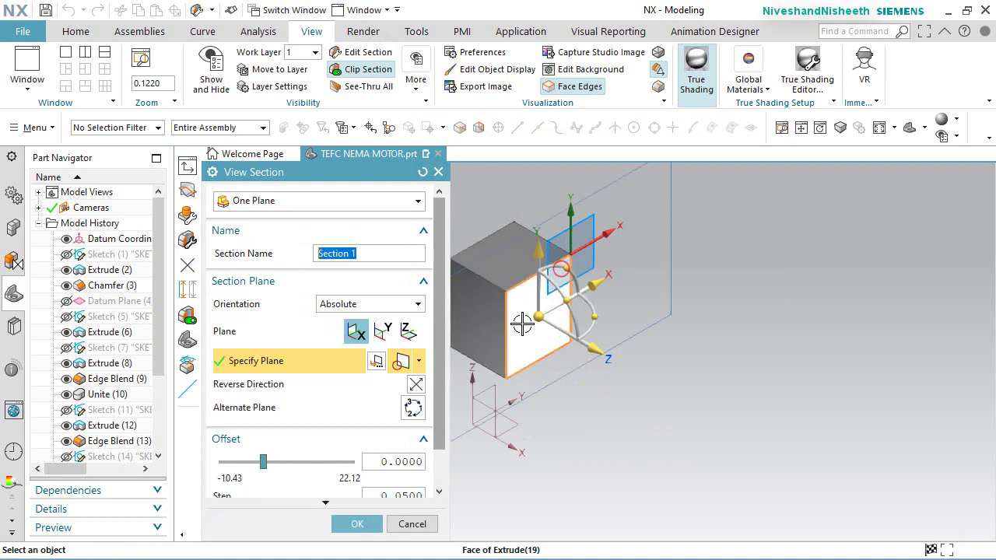
pyautogui.click(365, 525)
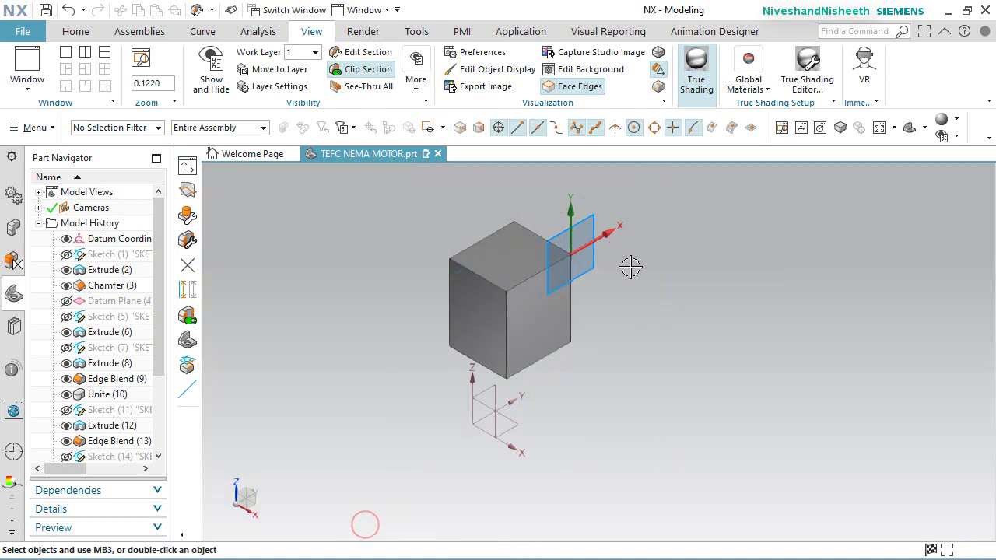
# Step: Create sketch intersection curves from all six faces of the box to outline its motor-side face
pyautogui.click(90, 36)
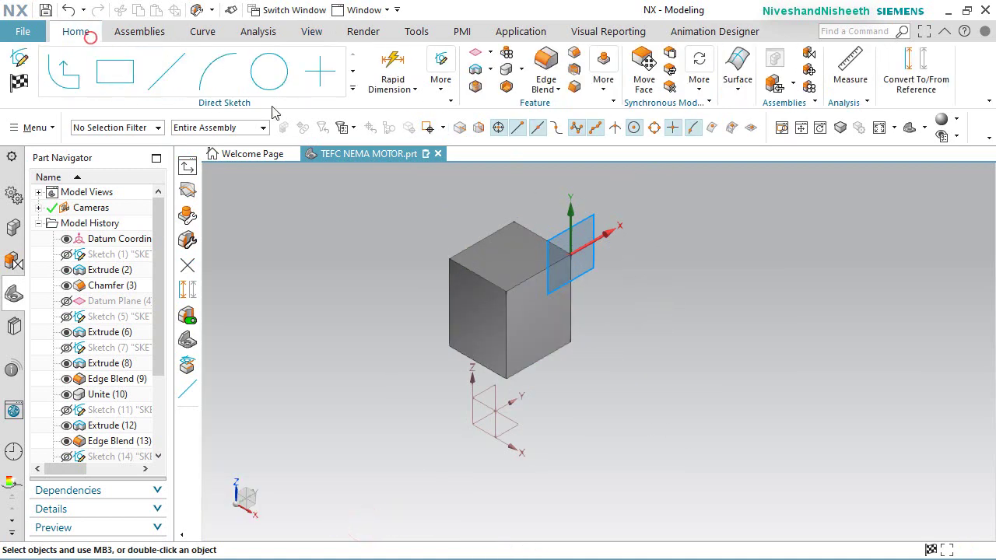
pyautogui.click(348, 83)
pyautogui.click(165, 331)
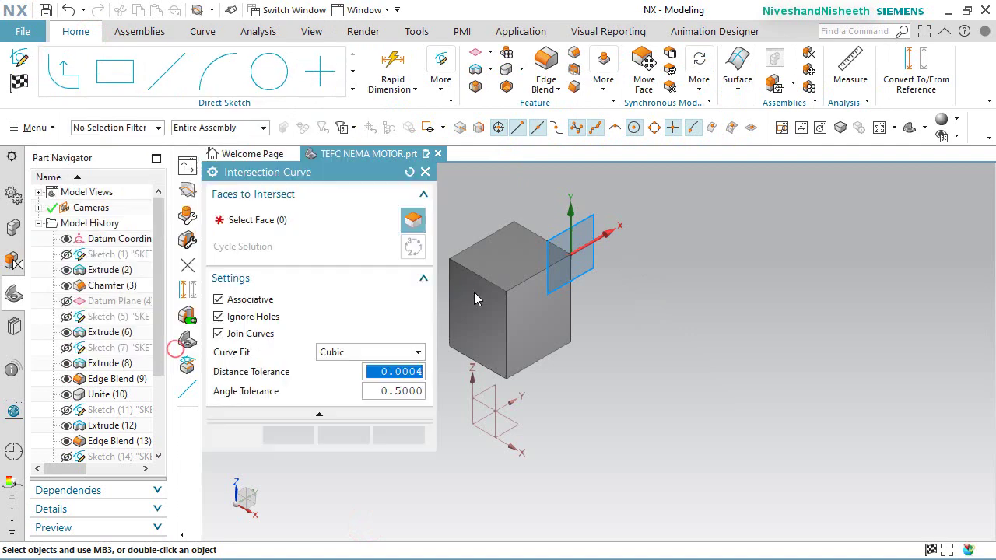
pyautogui.click(480, 290)
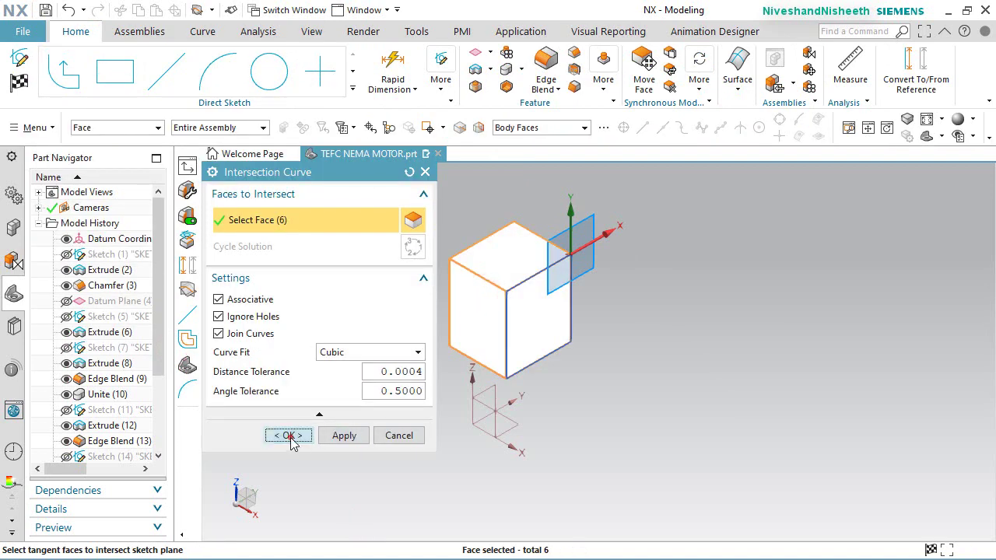
pyautogui.click(290, 435)
# Step: Convert the box's intersection outline in the sketch to reference curves
pyautogui.click(911, 66)
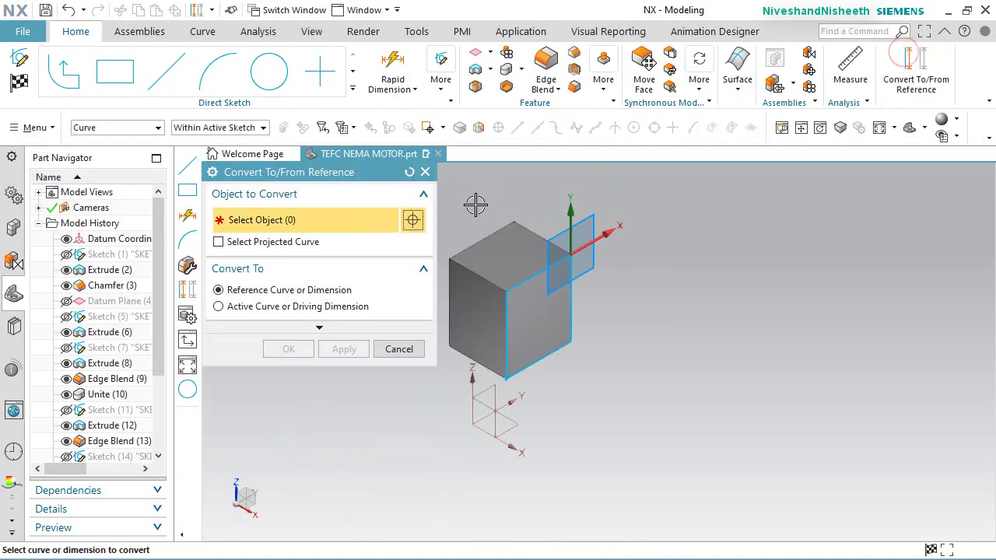
pyautogui.click(518, 372)
pyautogui.click(293, 350)
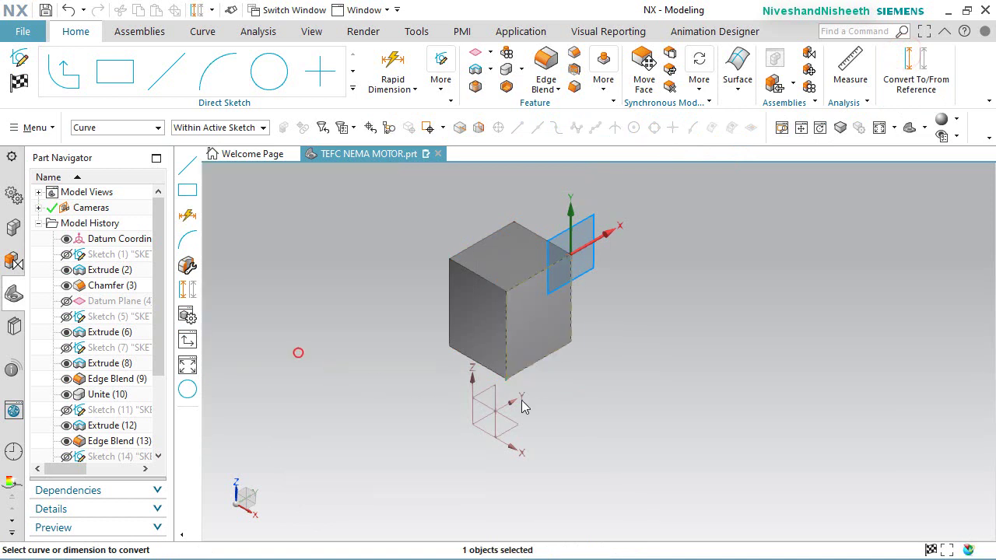
# Step: Sketch a two-point rectangle about 6.7 in wide and 6.2 in high inside the upper part of the reference outline
pyautogui.moveTo(532, 386); pyautogui.dragTo(483, 376, button='middle')
pyautogui.moveTo(469, 376); pyautogui.dragTo(458, 379, button='right')
pyautogui.scroll(3, 563, 307)
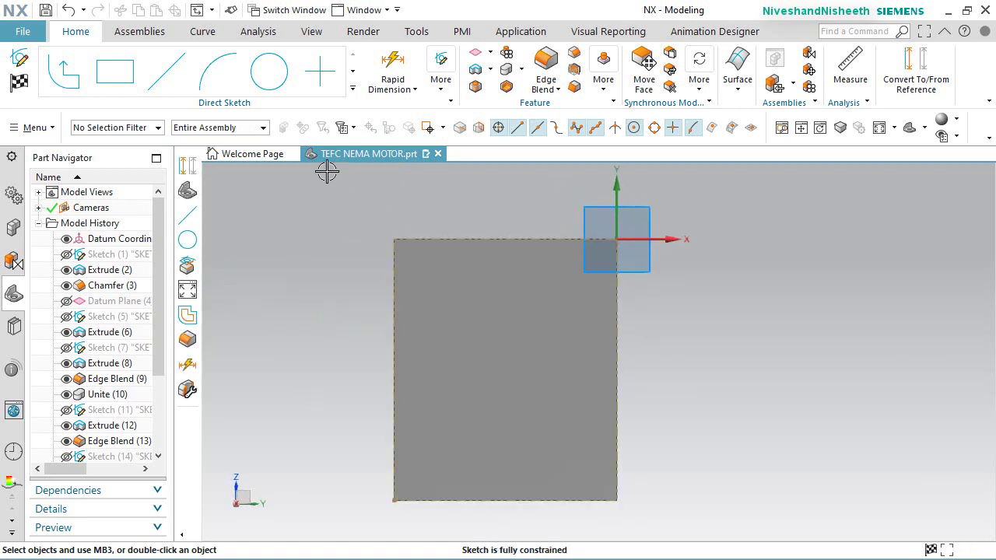
pyautogui.click(118, 73)
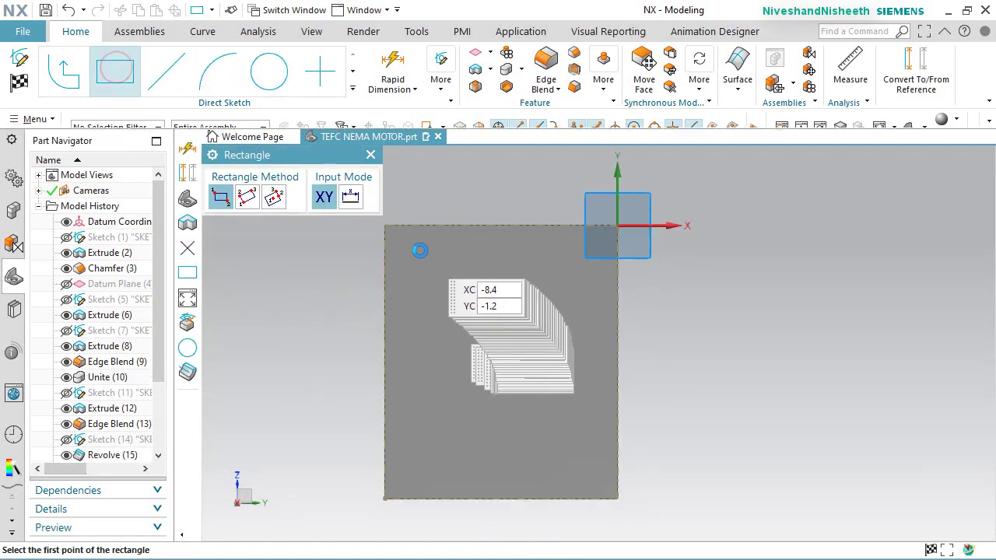
pyautogui.click(415, 250)
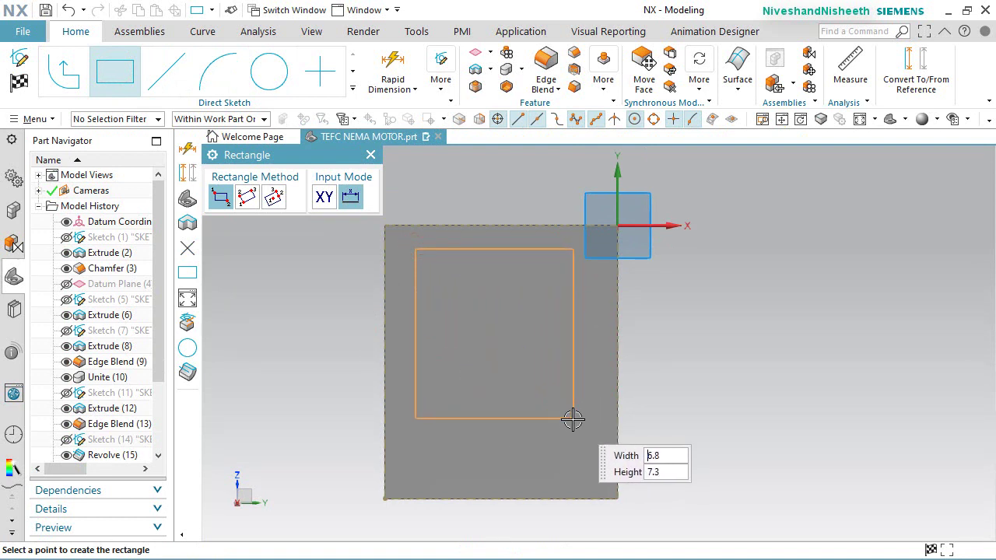
pyautogui.click(570, 393)
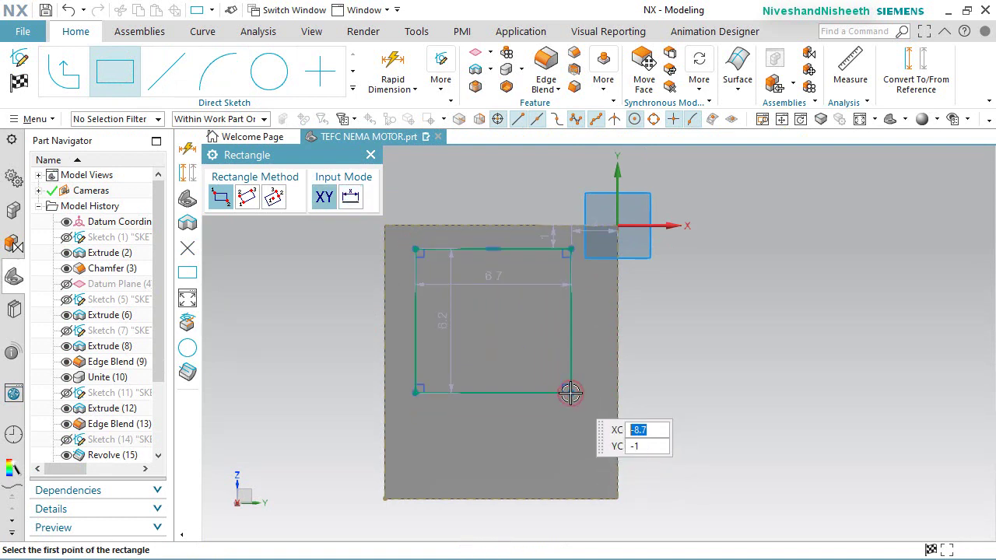
pyautogui.click(370, 155)
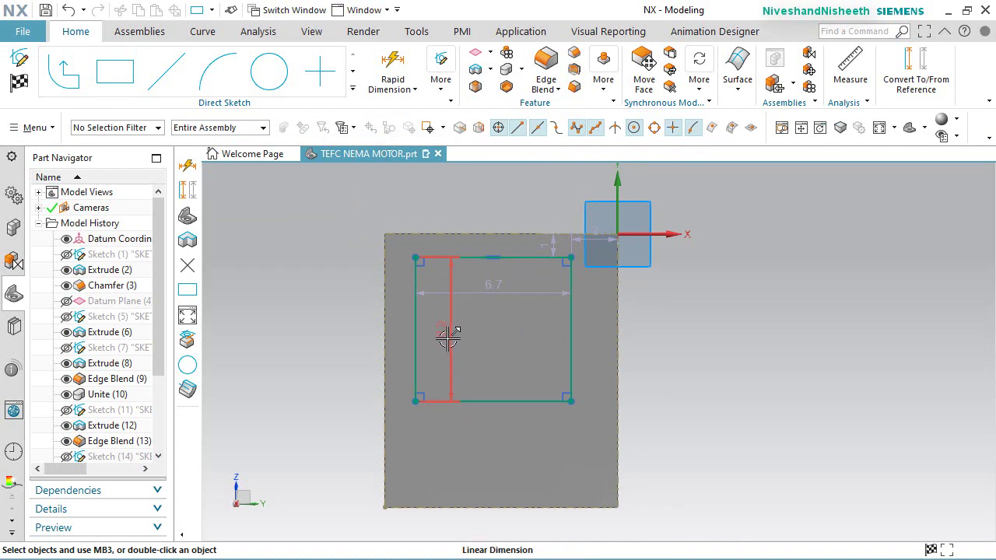
# Step: Set the rectangle's height to 8.5 in and its width to 9 in
pyautogui.moveTo(448, 336); pyautogui.dragTo(292, 315)
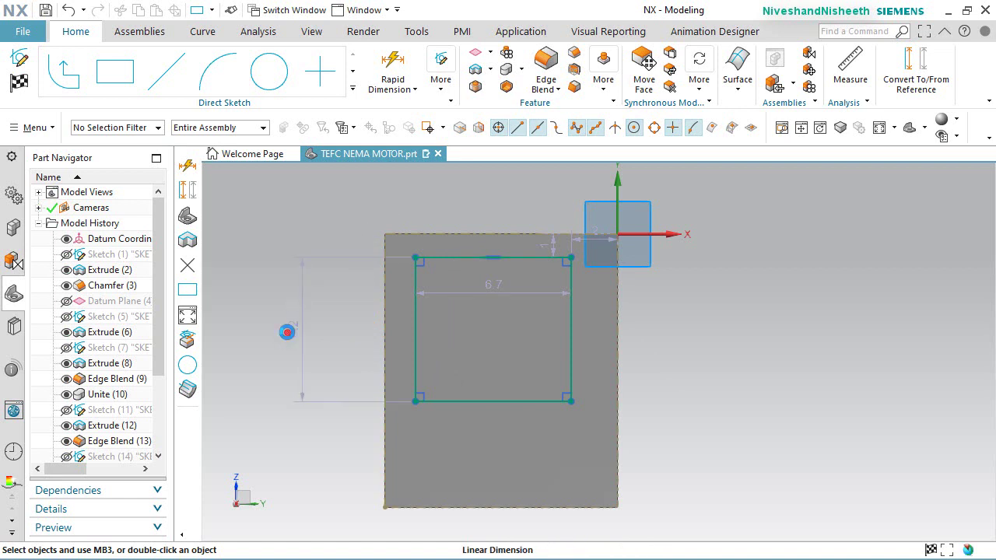
pyautogui.doubleClick(287, 332)
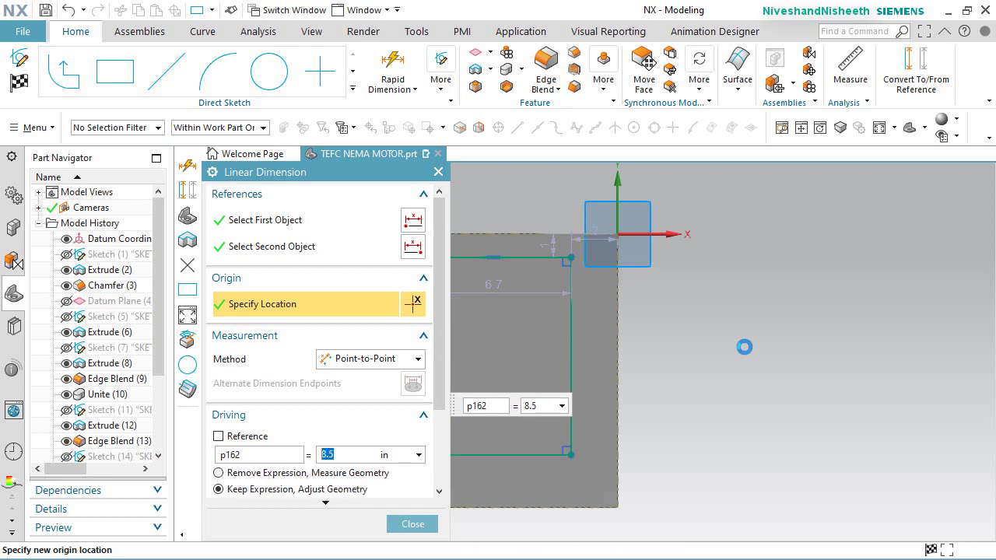
pyautogui.click(398, 525)
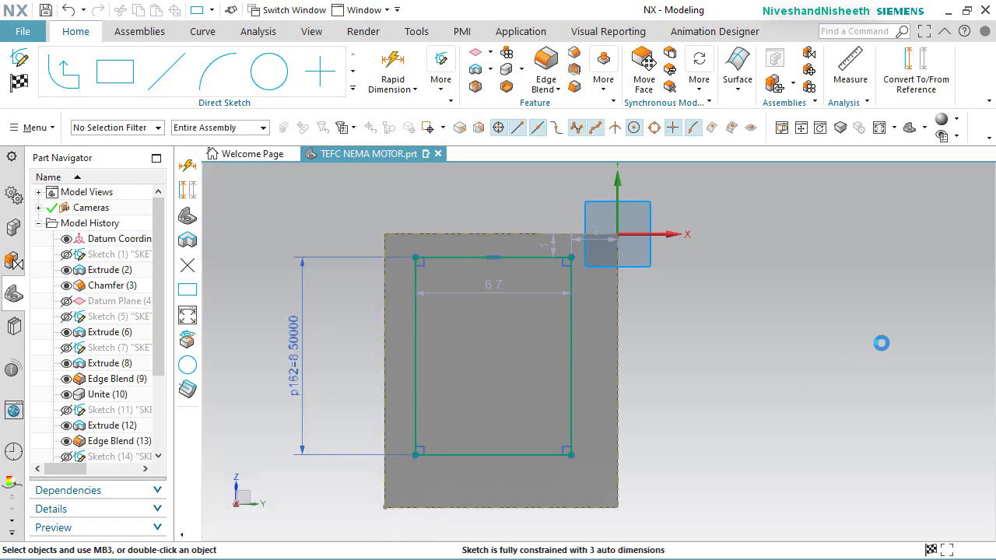
pyautogui.doubleClick(491, 284)
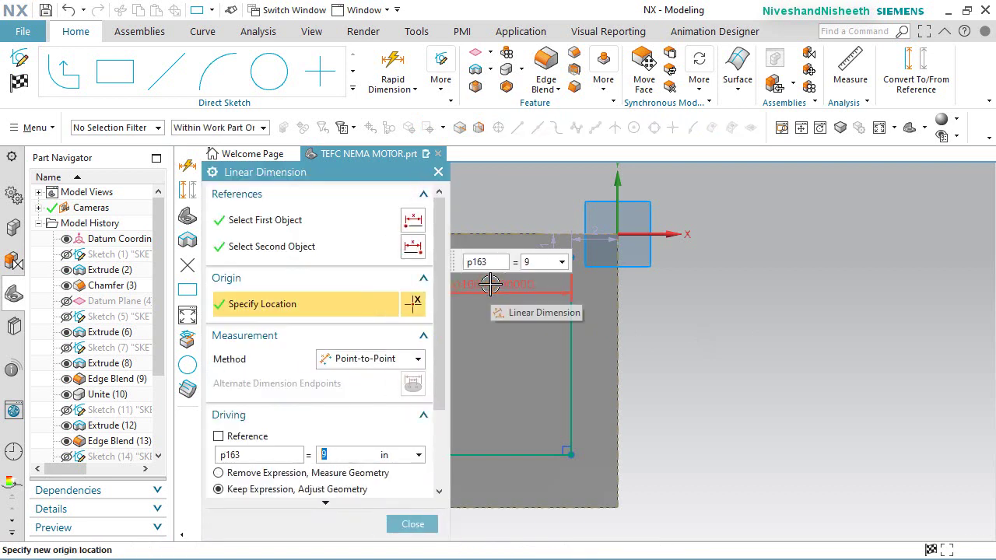
pyautogui.click(412, 524)
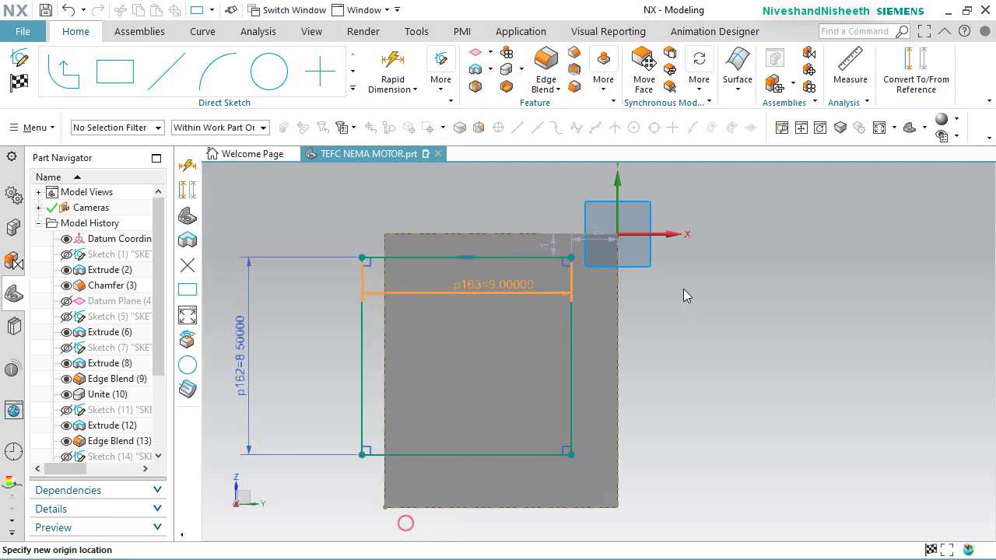
# Step: Set the rectangle's distances from the sketch's vertical and horizontal axes to 0.5 in each
pyautogui.doubleClick(597, 208)
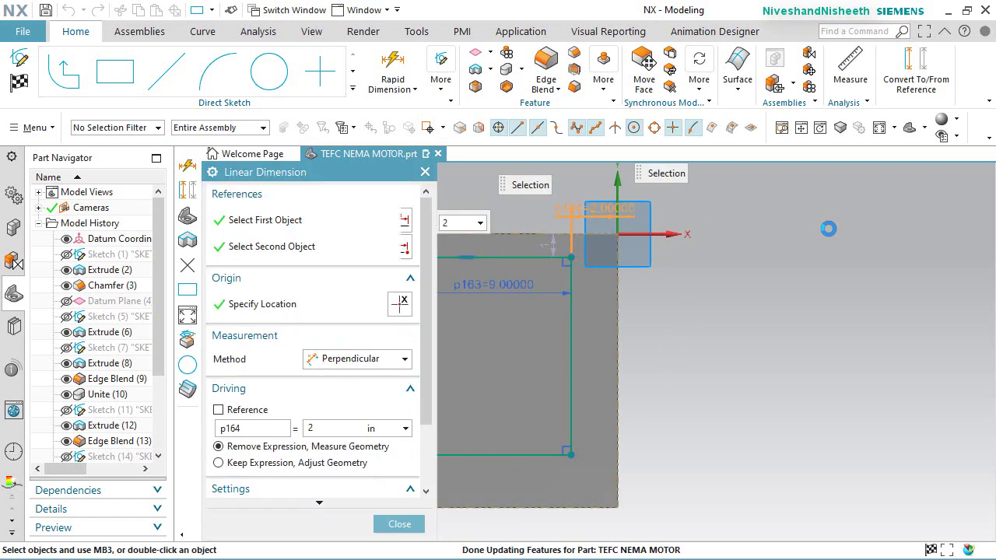
pyautogui.write('.5')
pyautogui.press('Return')
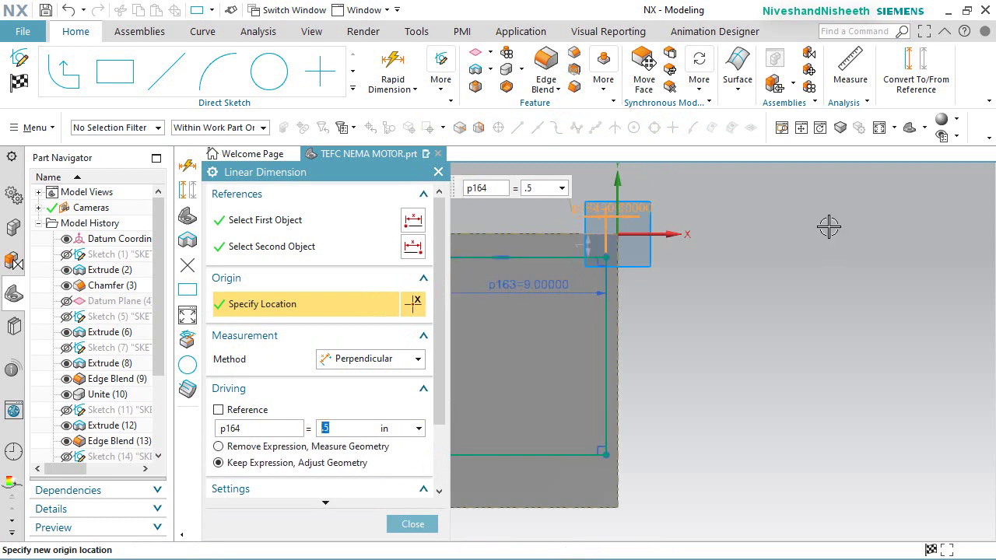
pyautogui.click(421, 529)
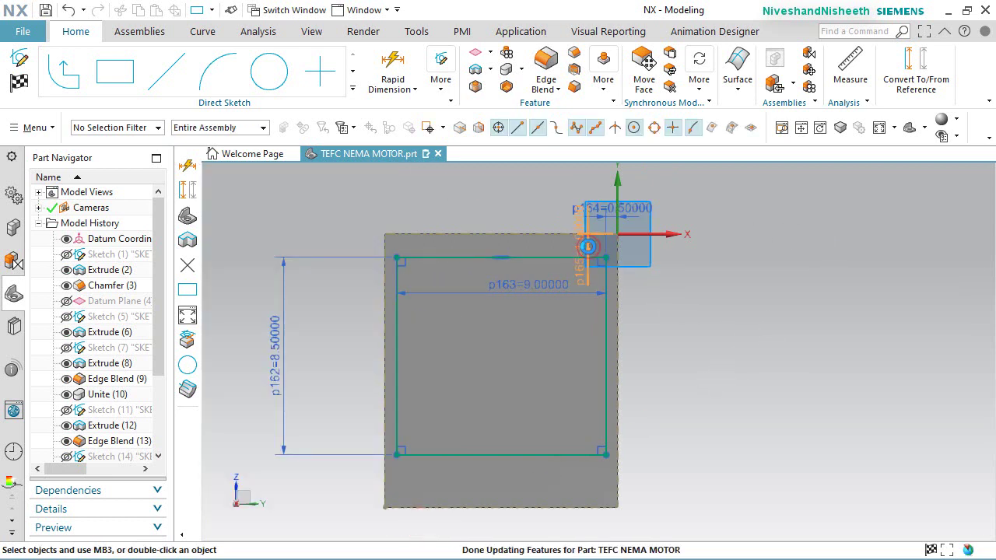
pyautogui.doubleClick(588, 246)
pyautogui.write('.5')
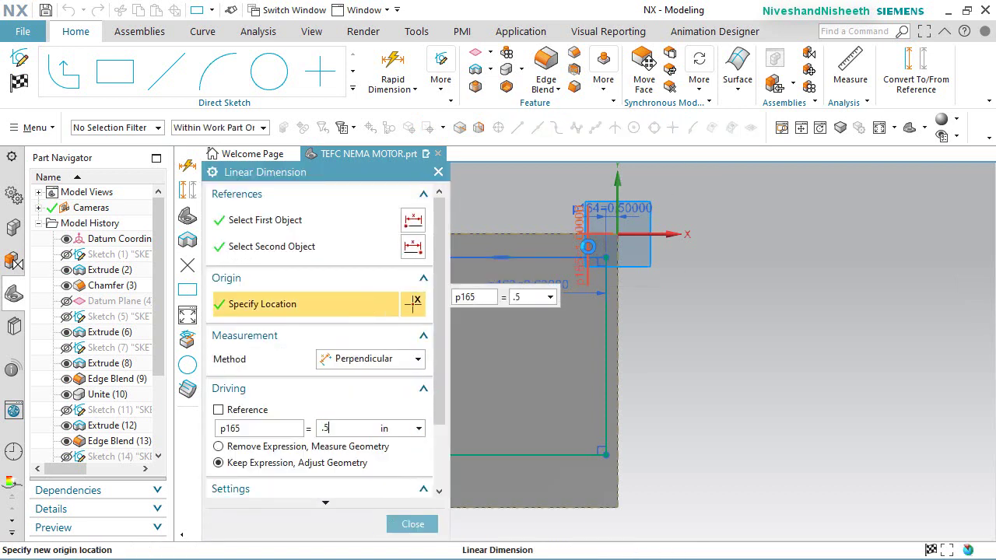
pyautogui.press('Return')
pyautogui.click(410, 524)
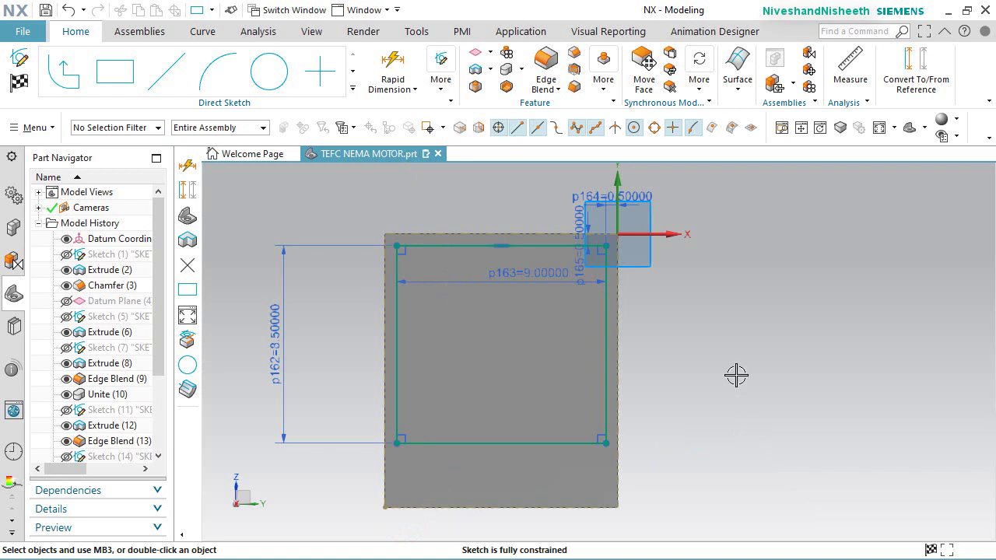
# Step: Finish the rectangle sketch and turn off the clipped section view
pyautogui.click(19, 82)
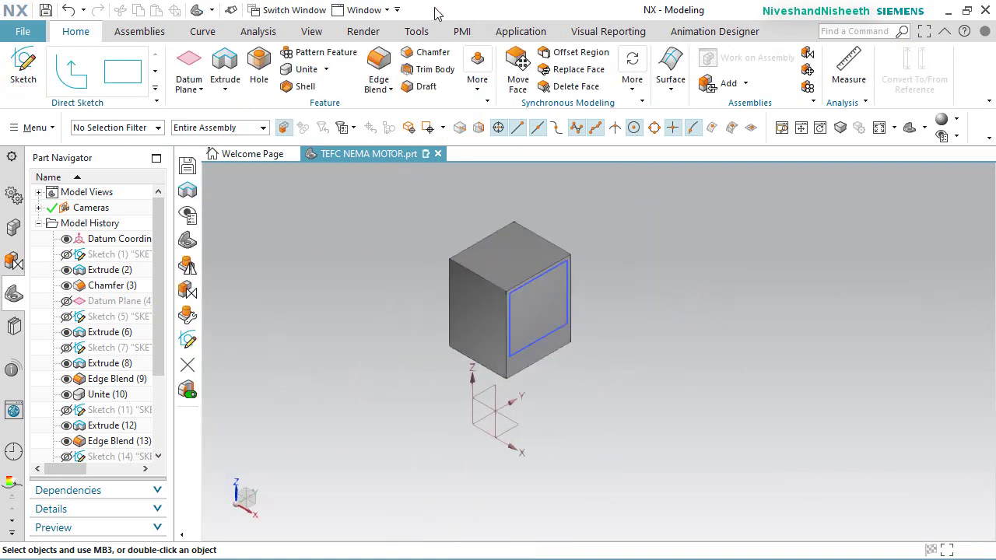
pyautogui.click(311, 30)
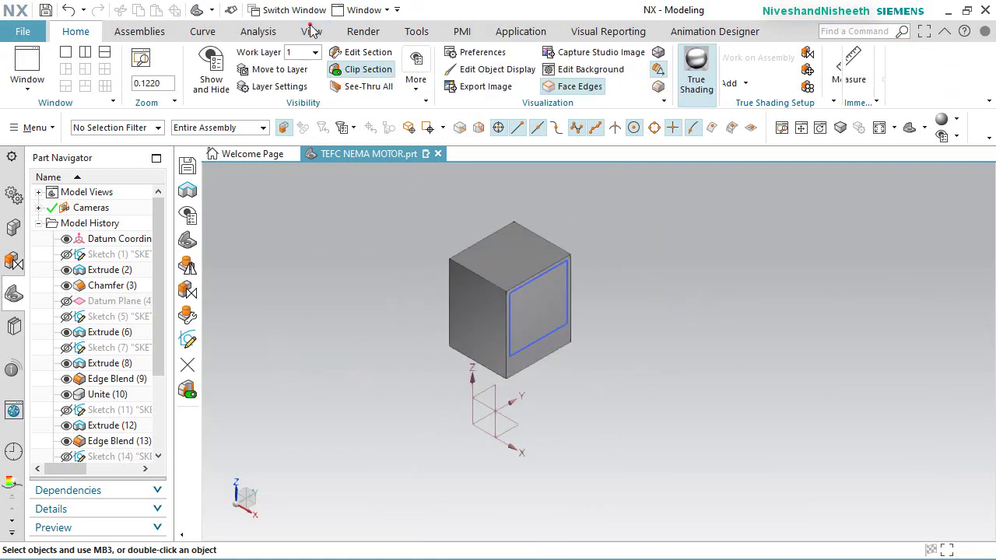
pyautogui.click(351, 69)
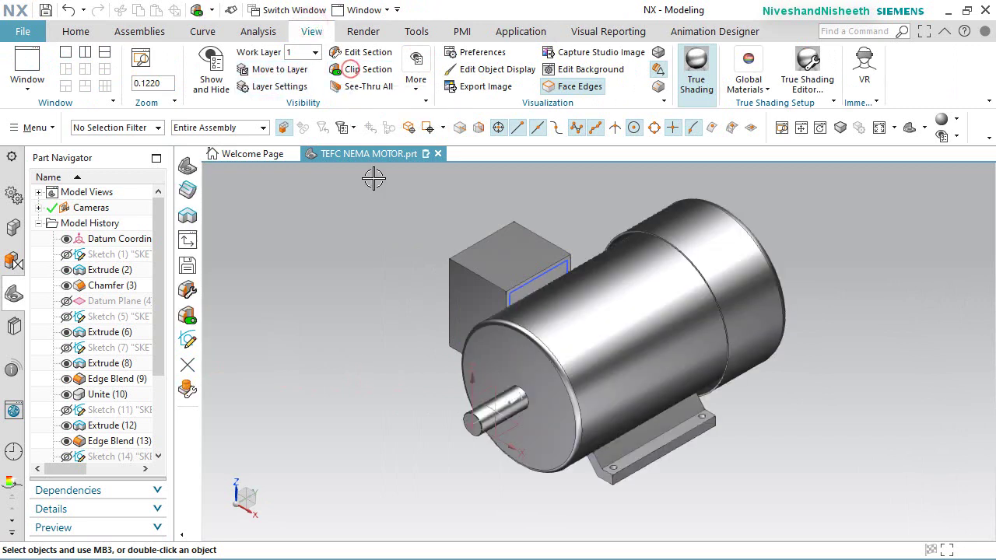
# Step: Extrude the rectangle sketch on the side box from 0 in Until Selected, ending at the motor's cylindrical housing face
pyautogui.click(75, 31)
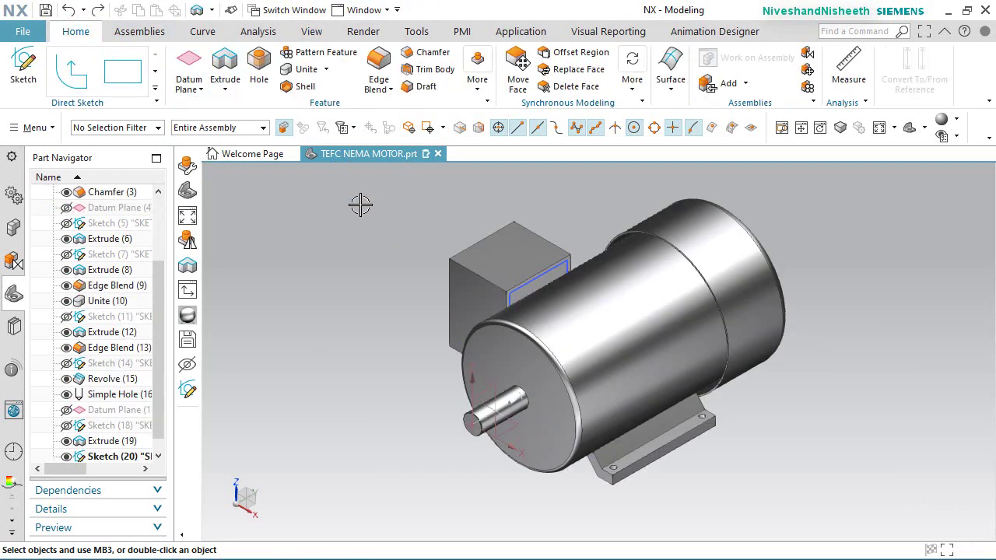
pyautogui.click(225, 70)
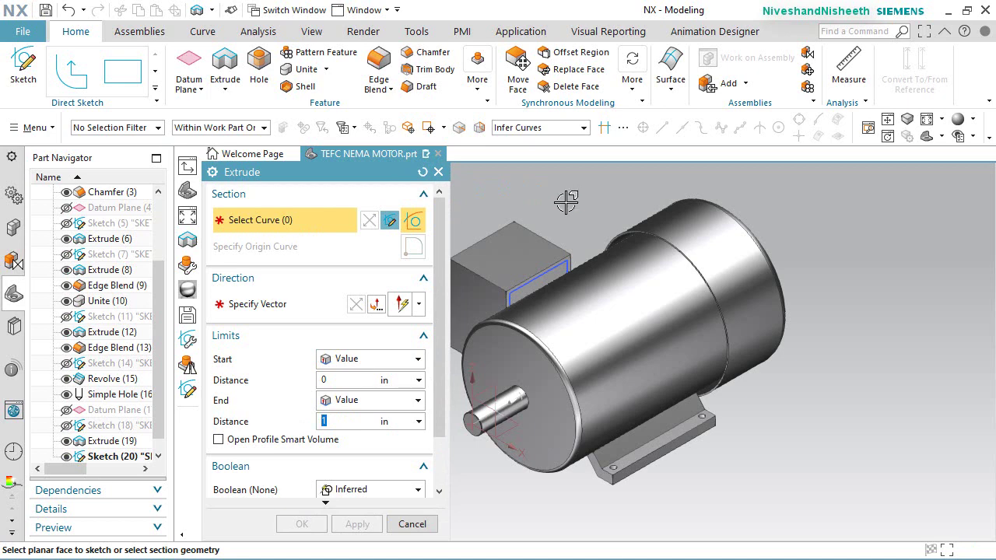
pyautogui.scroll(5, 519, 273)
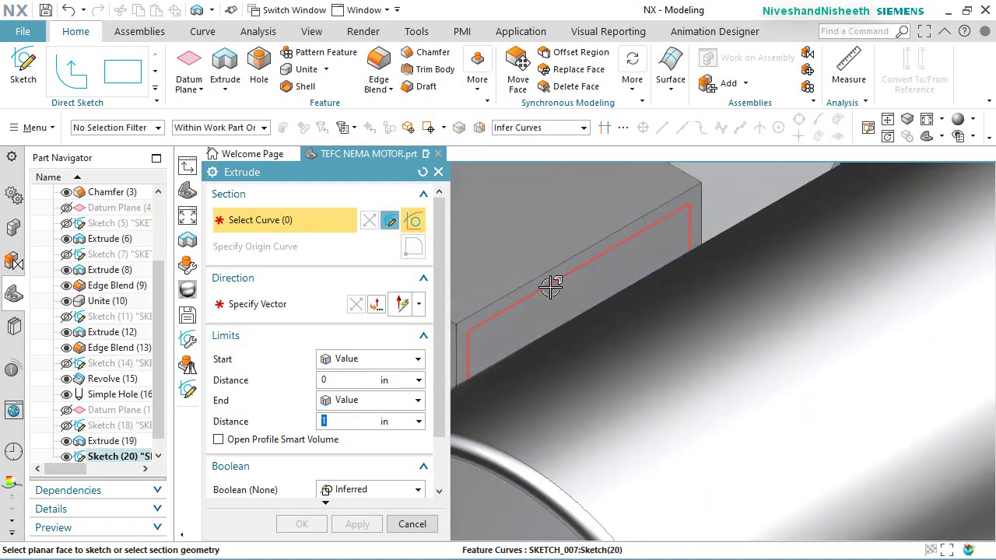
pyautogui.click(550, 287)
pyautogui.scroll(-6, 588, 284)
pyautogui.moveTo(589, 289); pyautogui.dragTo(631, 312, button='middle')
pyautogui.moveTo(441, 361); pyautogui.dragTo(437, 424)
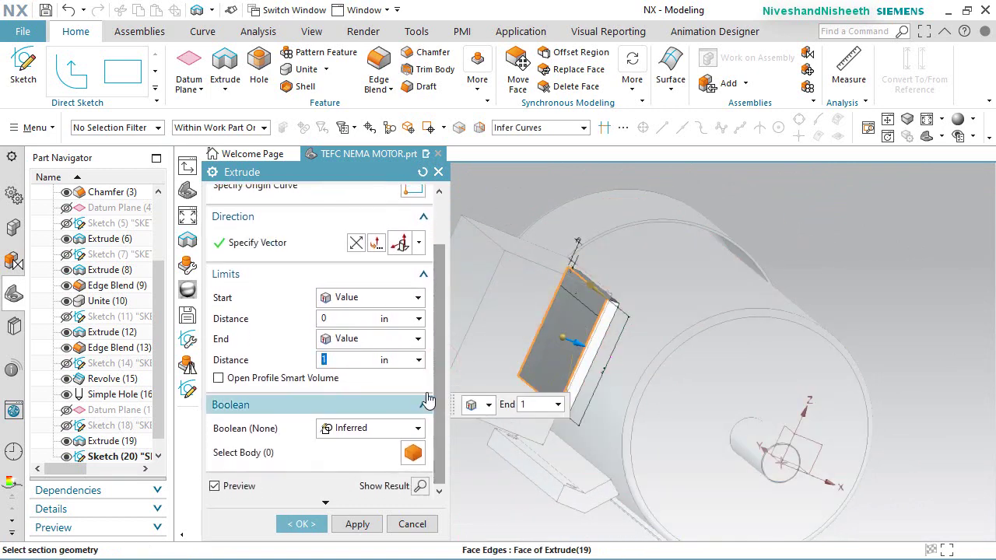
pyautogui.click(418, 340)
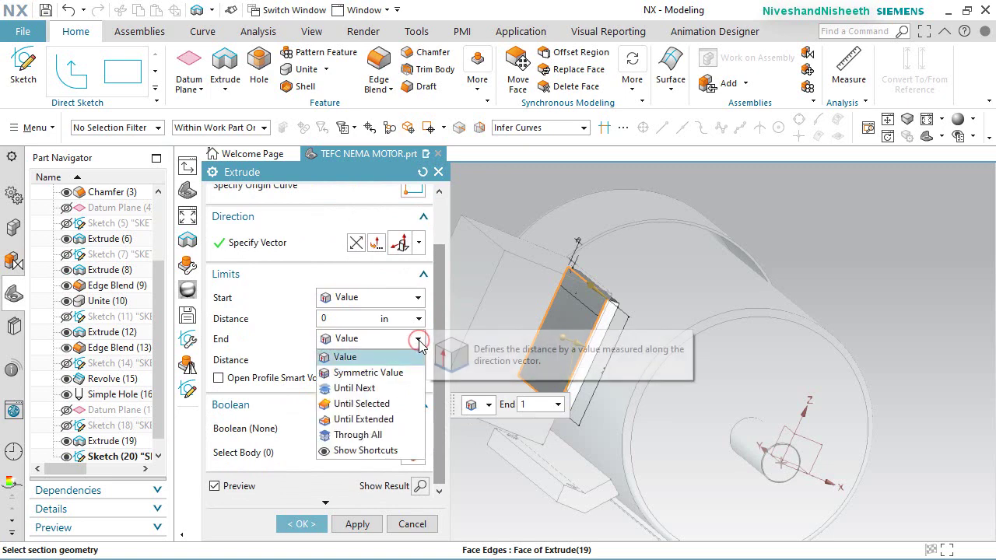
pyautogui.click(392, 403)
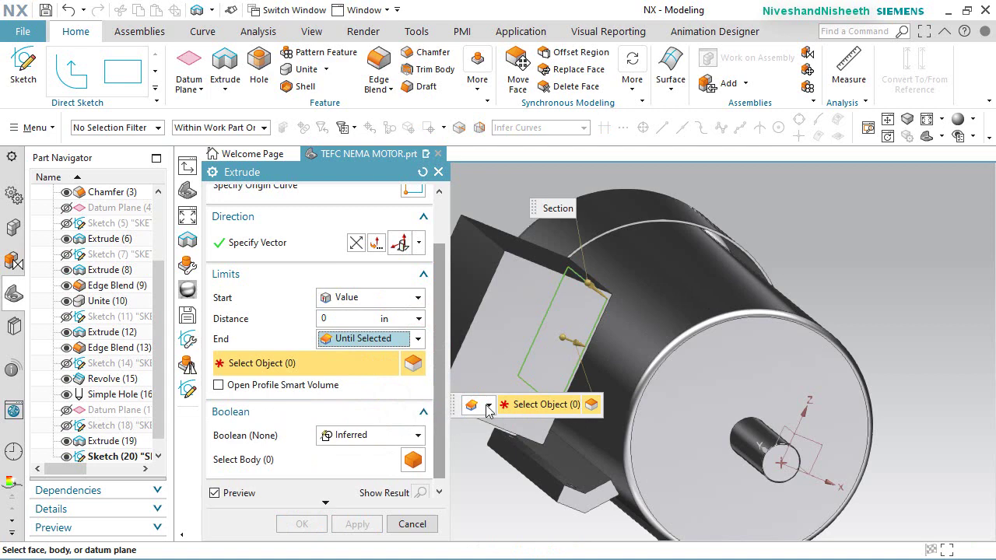
pyautogui.click(605, 347)
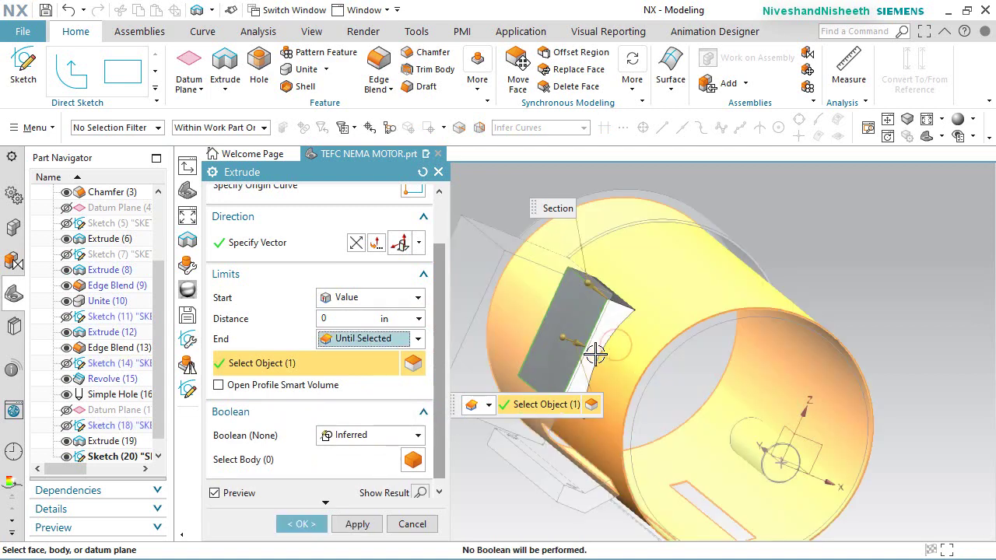
# Step: Set the extrusion's Boolean to Unite with the motor body and complete the extrusion
pyautogui.scroll(-1, 442, 393)
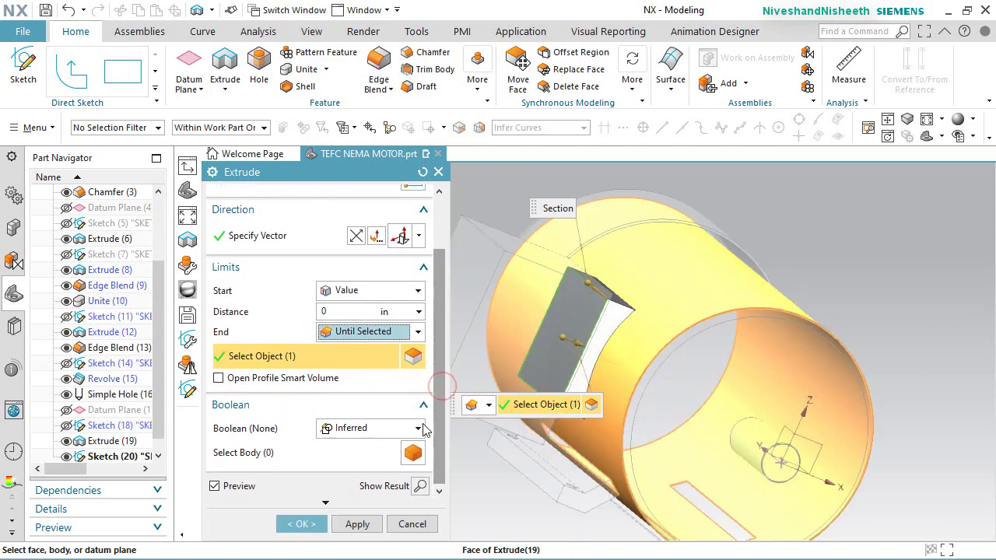
pyautogui.click(418, 427)
pyautogui.click(375, 462)
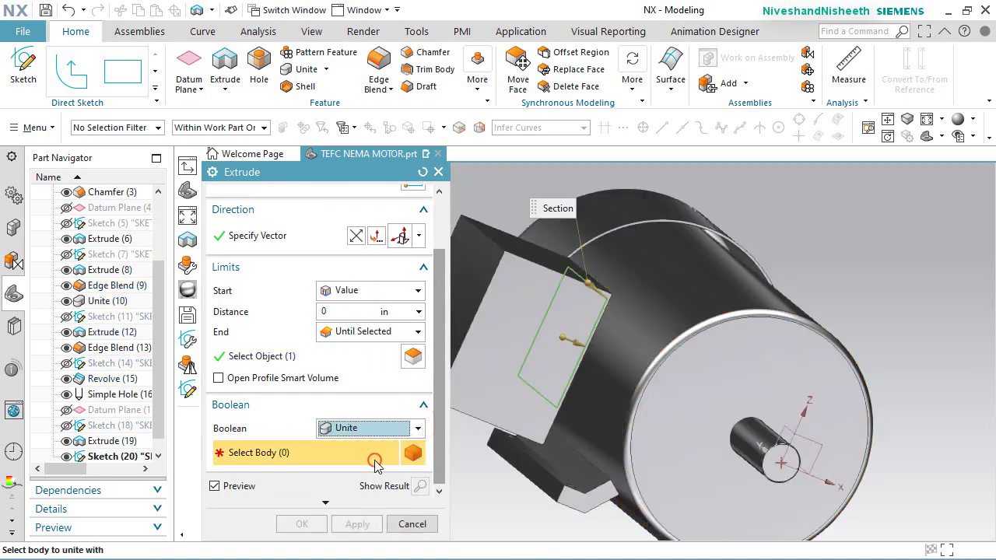
pyautogui.click(606, 380)
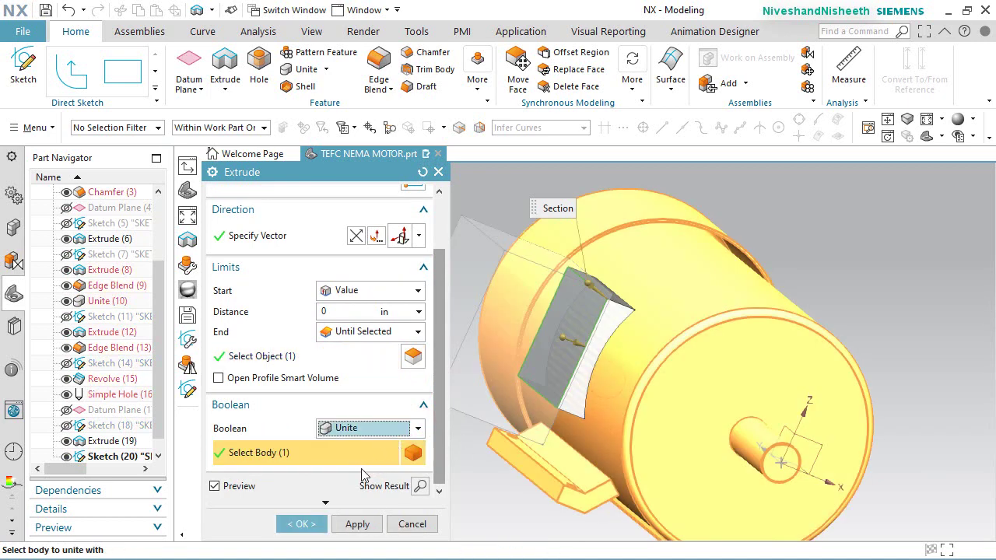
pyautogui.click(303, 524)
# Step: Hide the rectangle sketch used for the connection between the side box and the motor
pyautogui.scroll(-3, 601, 373)
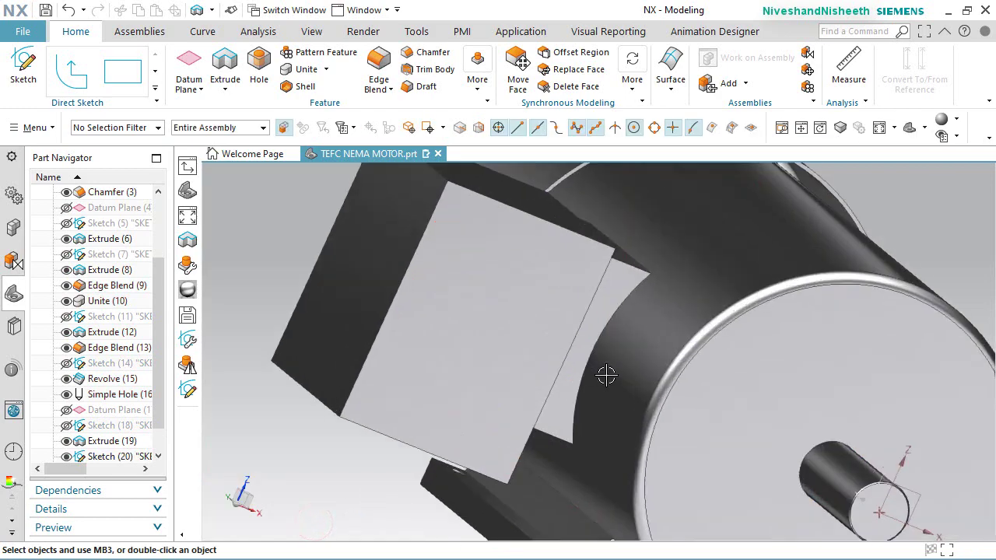
pyautogui.moveTo(589, 371); pyautogui.dragTo(585, 305, button='middle')
pyautogui.press('Home')
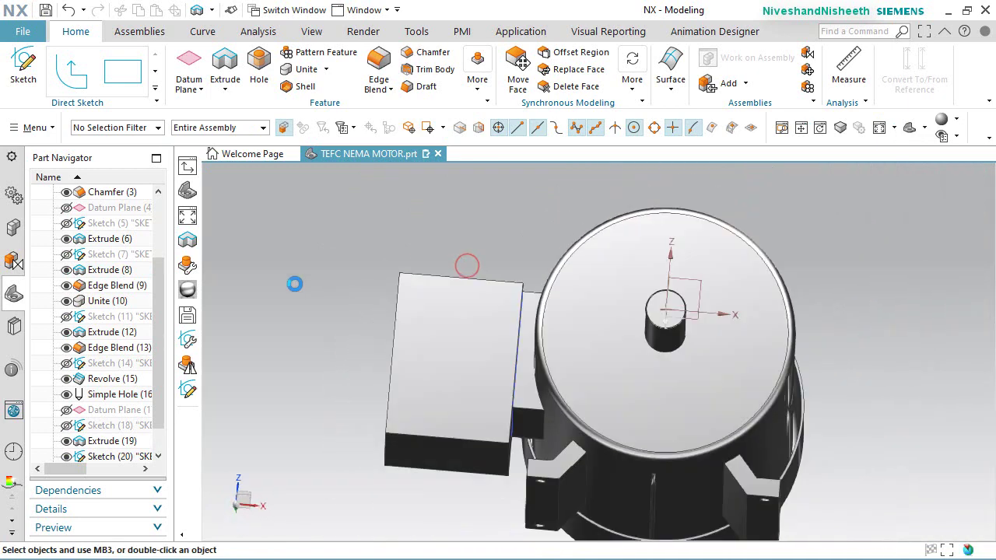
pyautogui.scroll(-2, 80, 450)
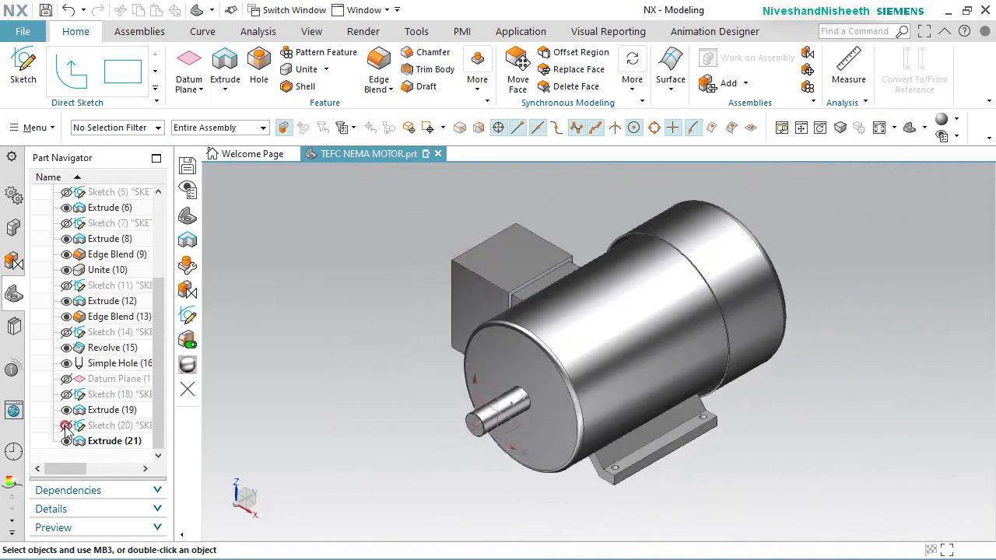
# Step: Start a circular edge blend with a 0.5 in radius on the four top edges of the side box
pyautogui.click(235, 482)
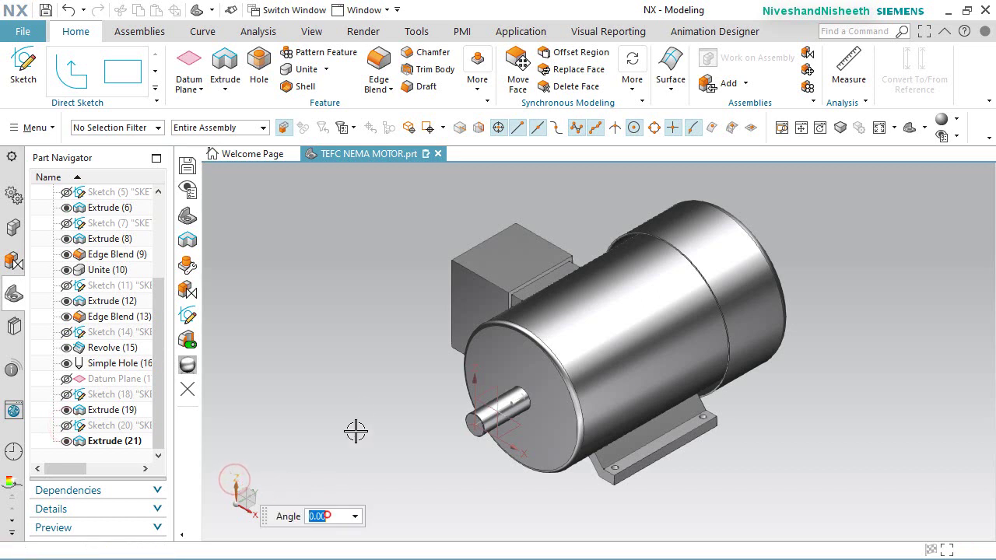
pyautogui.write('90')
pyautogui.press('Return')
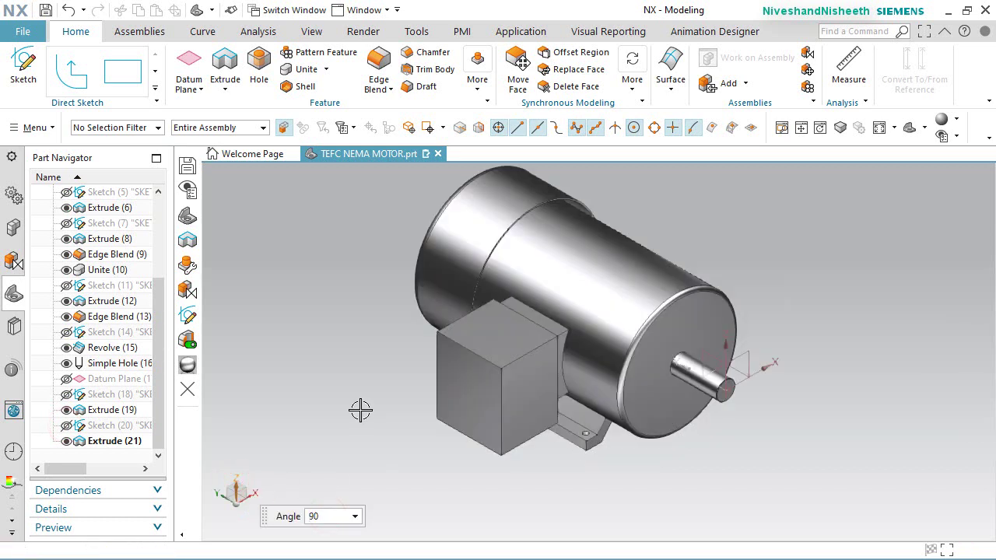
pyautogui.press('Escape')
pyautogui.click(379, 62)
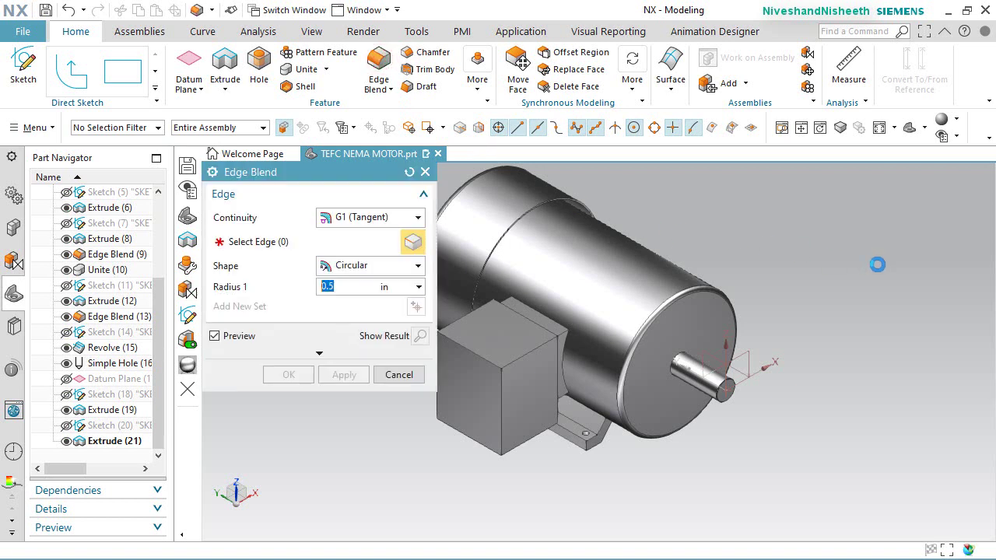
pyautogui.scroll(-2, 818, 267)
pyautogui.scroll(4, 696, 292)
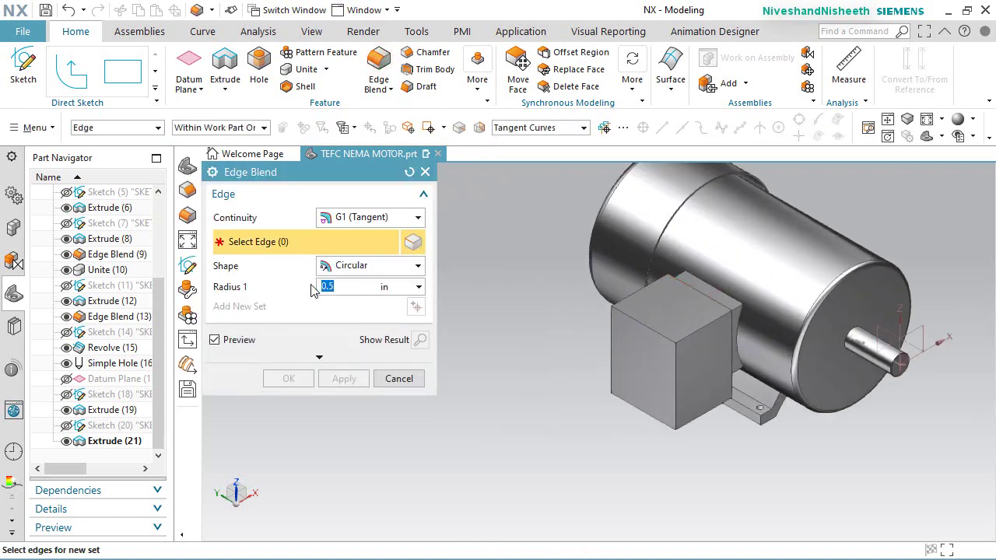
pyautogui.scroll(5, 624, 346)
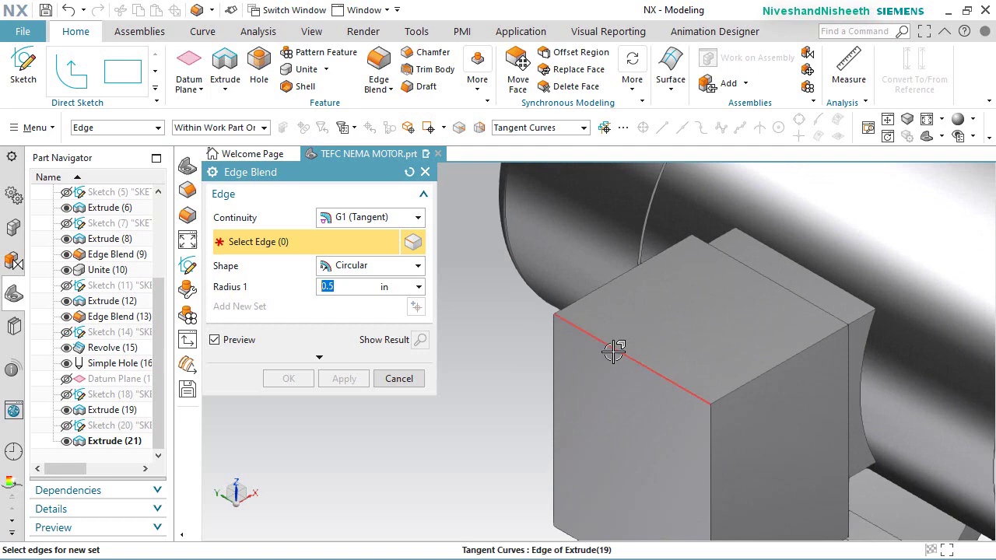
pyautogui.click(613, 351)
pyautogui.click(619, 286)
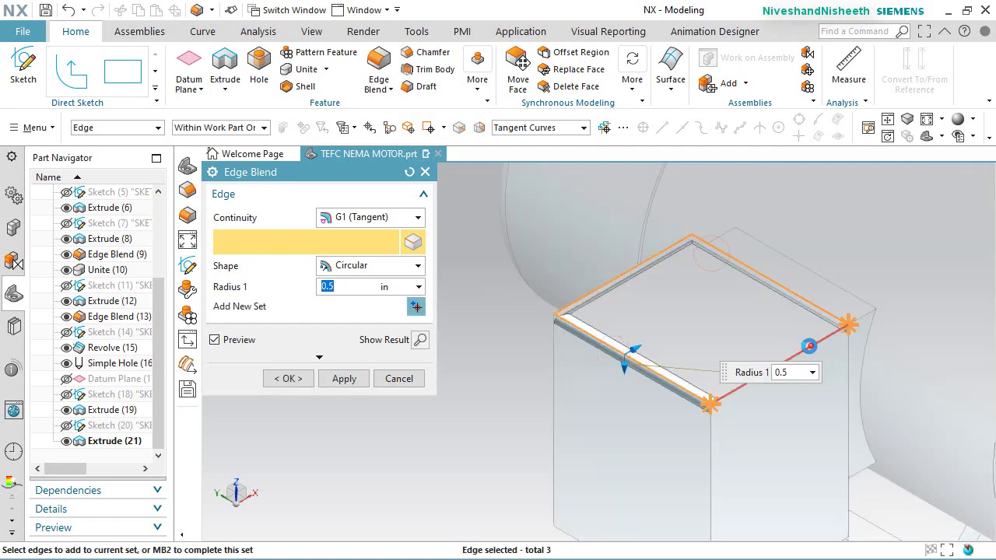
pyautogui.click(809, 346)
# Step: Add three vertical edges and the two visible bottom edges of the side box to the blend set
pyautogui.click(847, 372)
pyautogui.scroll(-2, 806, 495)
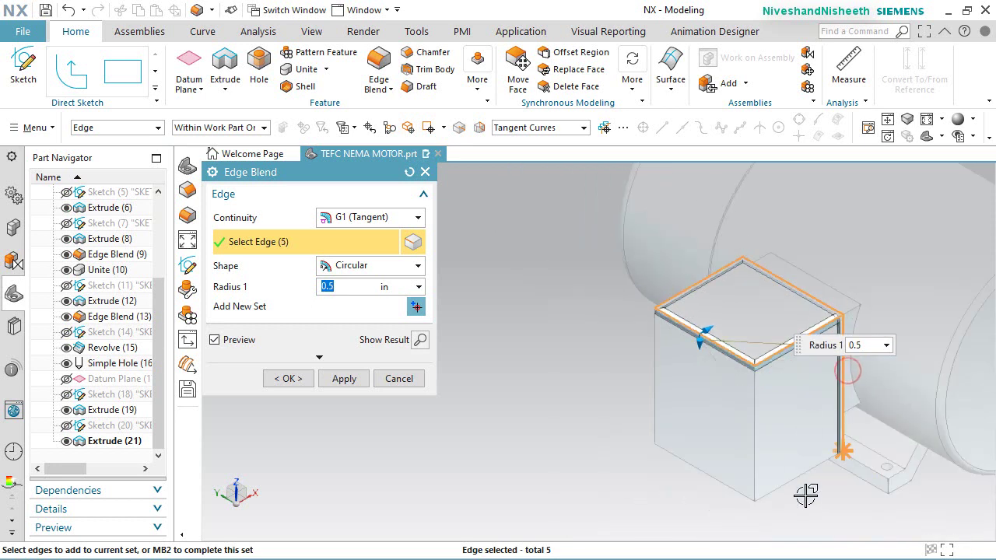
pyautogui.click(805, 480)
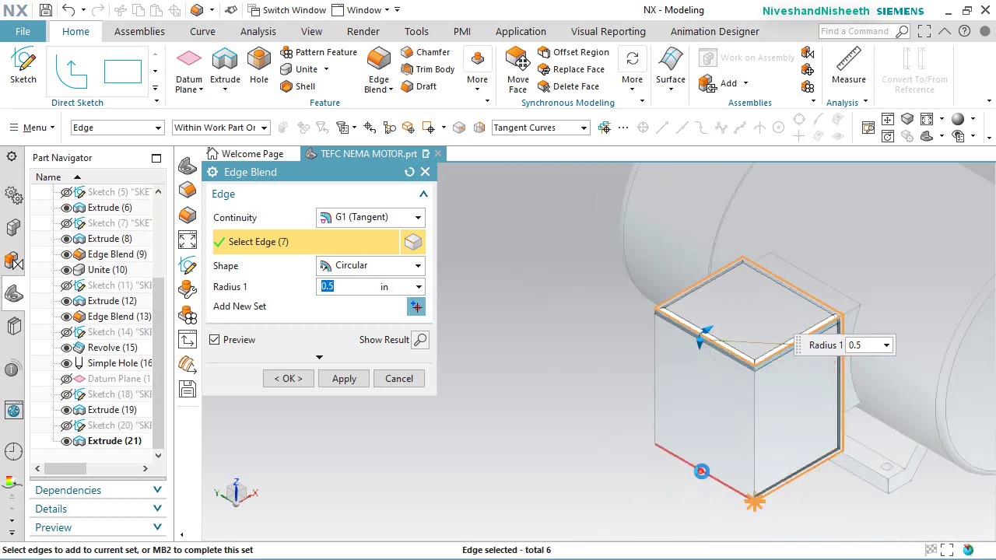
pyautogui.click(753, 430)
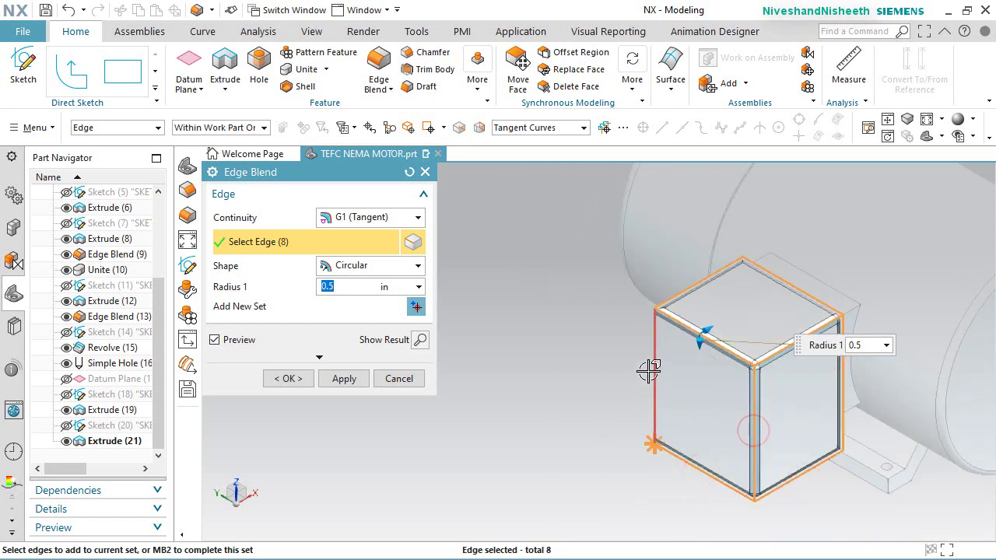
pyautogui.click(649, 371)
# Step: Add the remaining vertical and bottom edges of the side box and complete the 0.5 in edge blend
pyautogui.moveTo(704, 393); pyautogui.dragTo(677, 294, button='middle')
pyautogui.scroll(5, 777, 416)
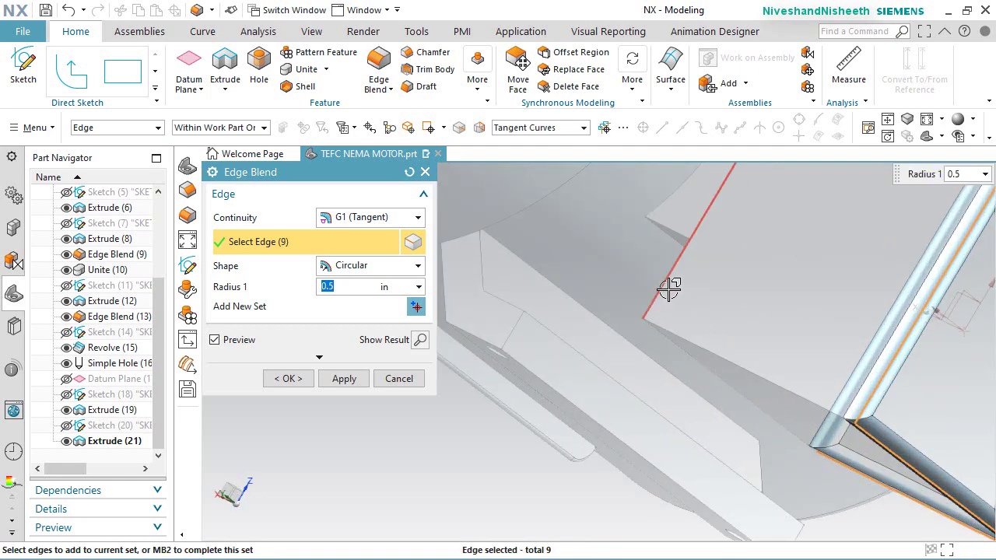
pyautogui.click(689, 363)
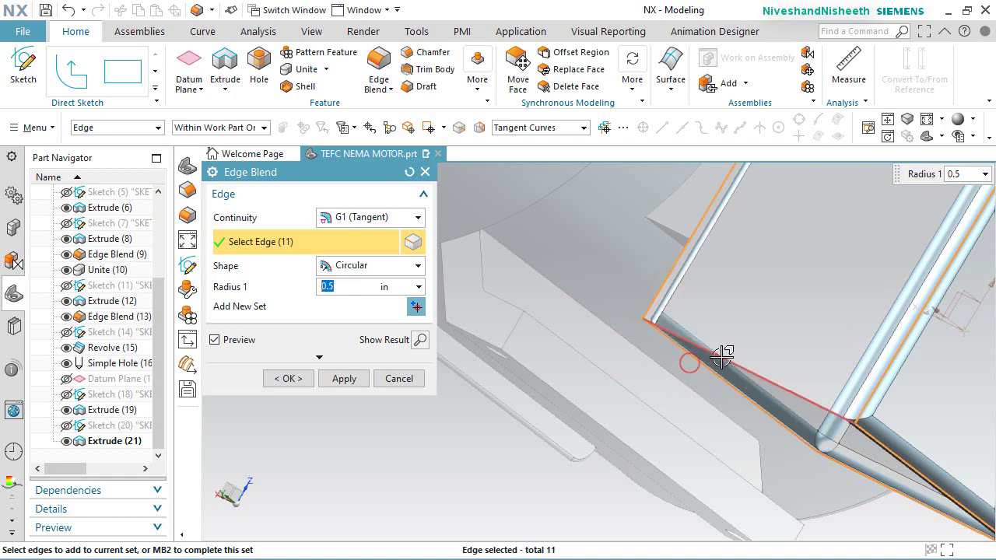
pyautogui.moveTo(722, 356)
pyautogui.mouseDown(button='middle')
pyautogui.moveTo(758, 405)
pyautogui.moveTo(747, 383)
pyautogui.moveTo(693, 349)
pyautogui.moveTo(641, 349)
pyautogui.mouseUp(button='middle')
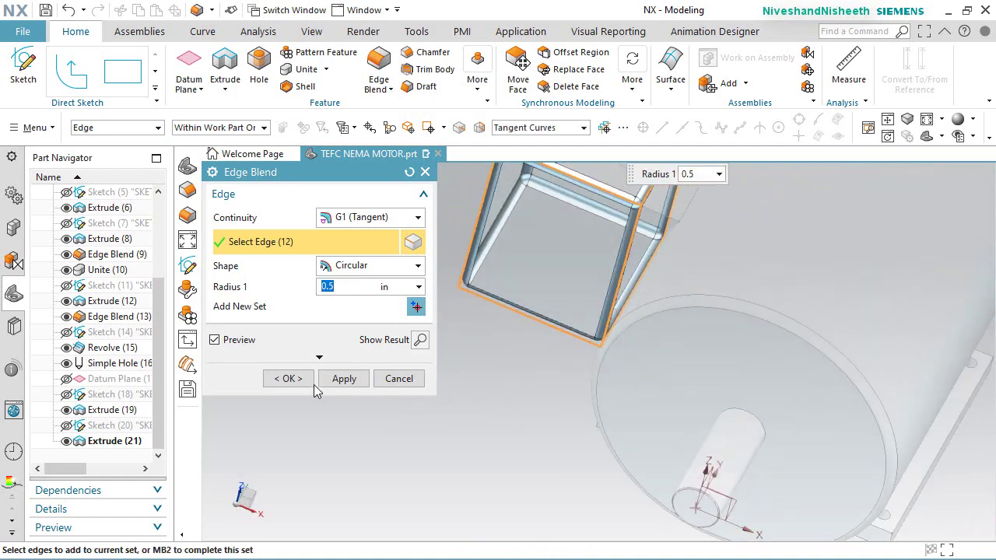
pyautogui.click(289, 378)
# Step: Inspect the blended side box from several angles, restore the trimetric view and save the part file
pyautogui.scroll(-3, 596, 412)
pyautogui.scroll(3, 629, 258)
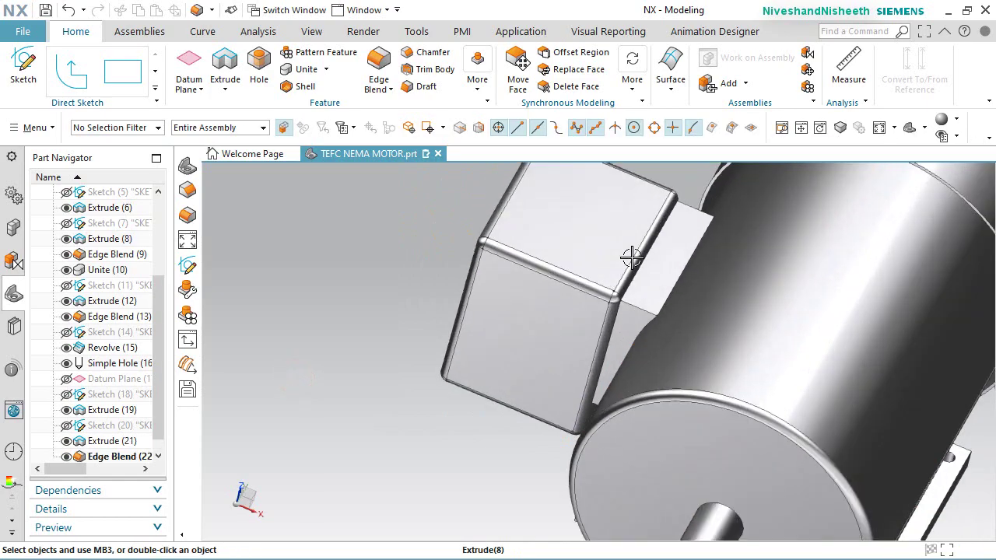
pyautogui.scroll(2, 584, 334)
pyautogui.moveTo(584, 335); pyautogui.dragTo(615, 366, button='middle')
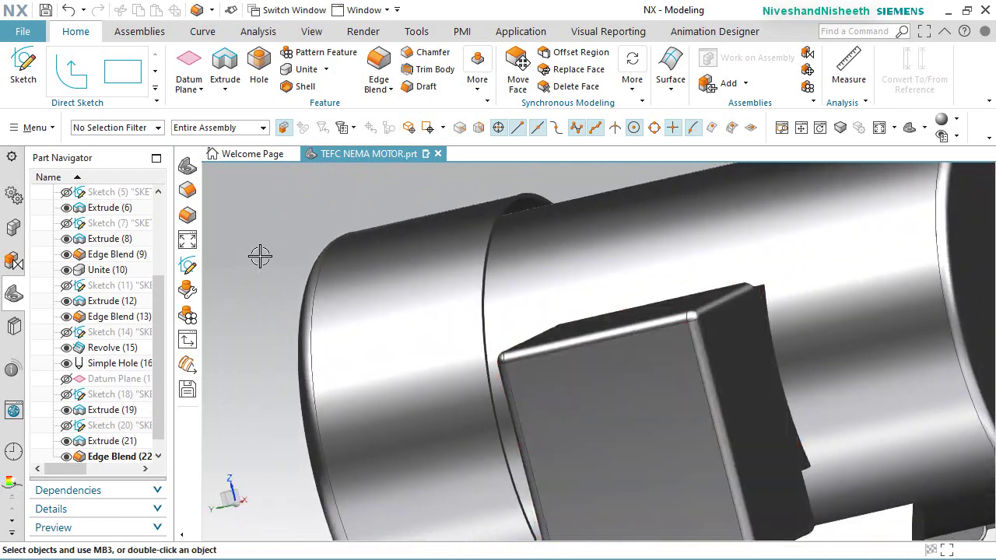
pyautogui.hotkey('ctrl', 'f')
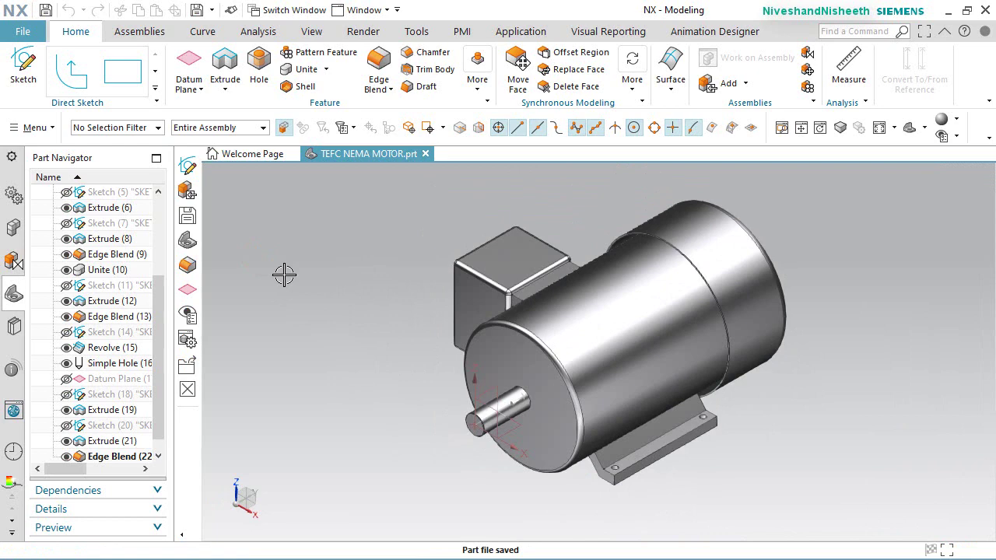
# Step: Create a datum plane at a distance of -6.76 in from the end face of the motor shaft
pyautogui.click(420, 460)
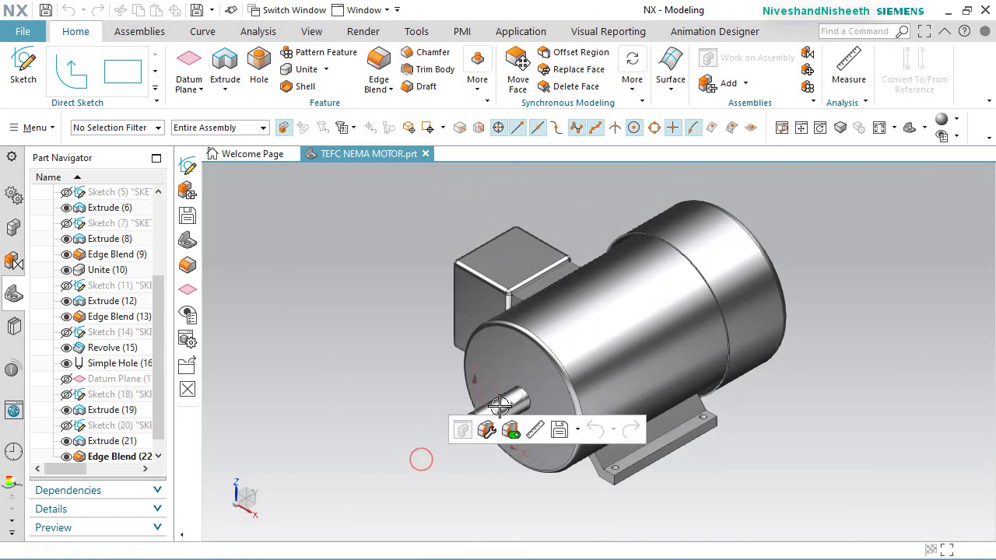
pyautogui.scroll(-2, 423, 460)
pyautogui.scroll(6, 501, 404)
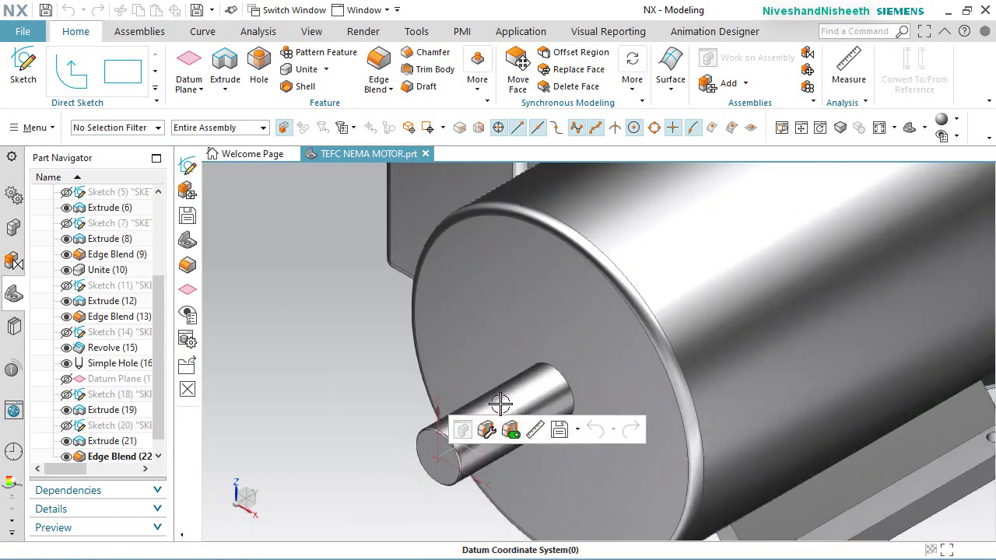
pyautogui.click(189, 63)
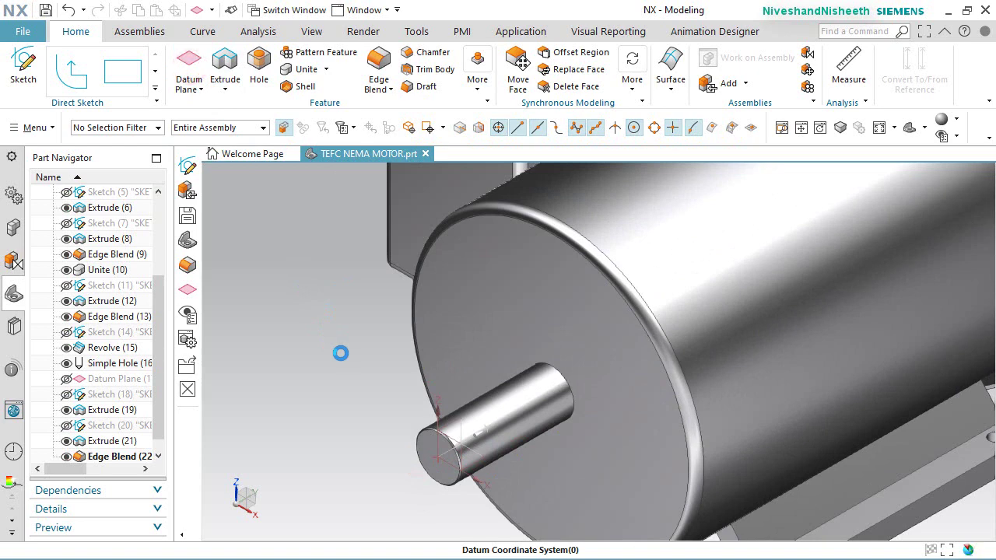
pyautogui.click(433, 448)
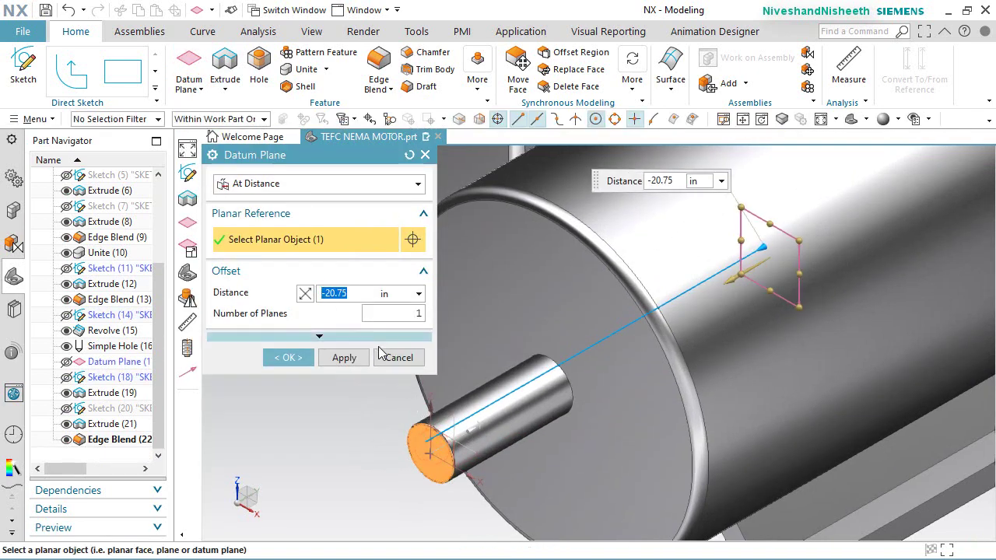
pyautogui.write('6')
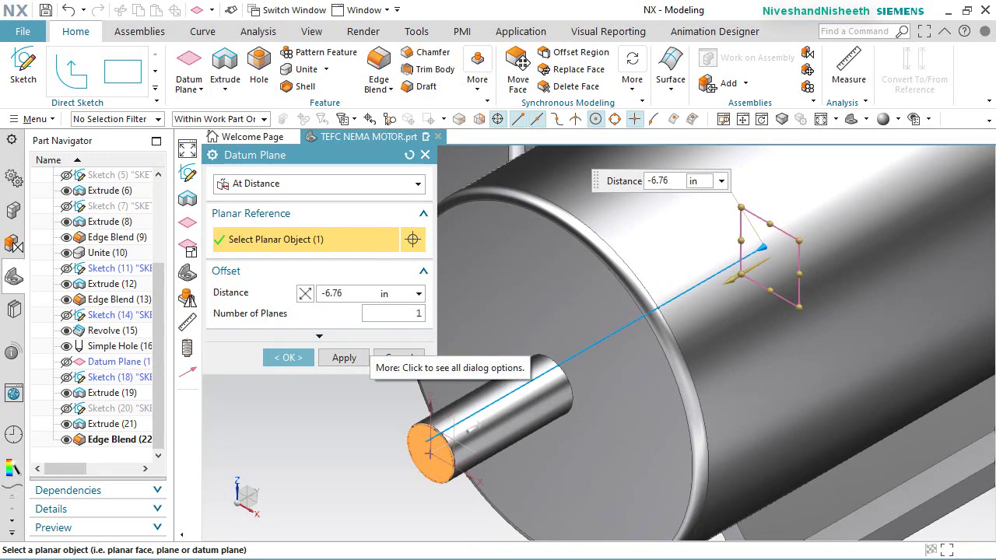
pyautogui.press('Return')
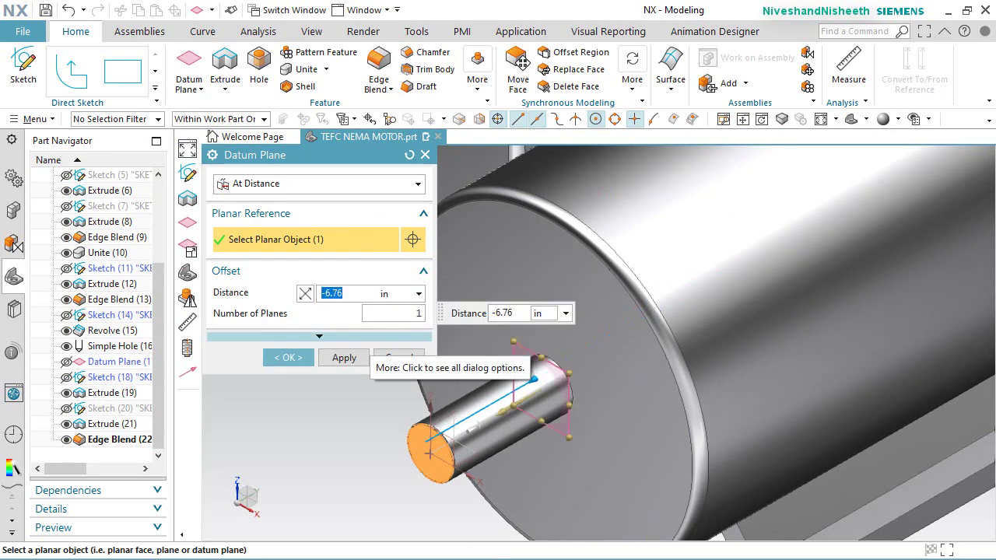
pyautogui.click(289, 357)
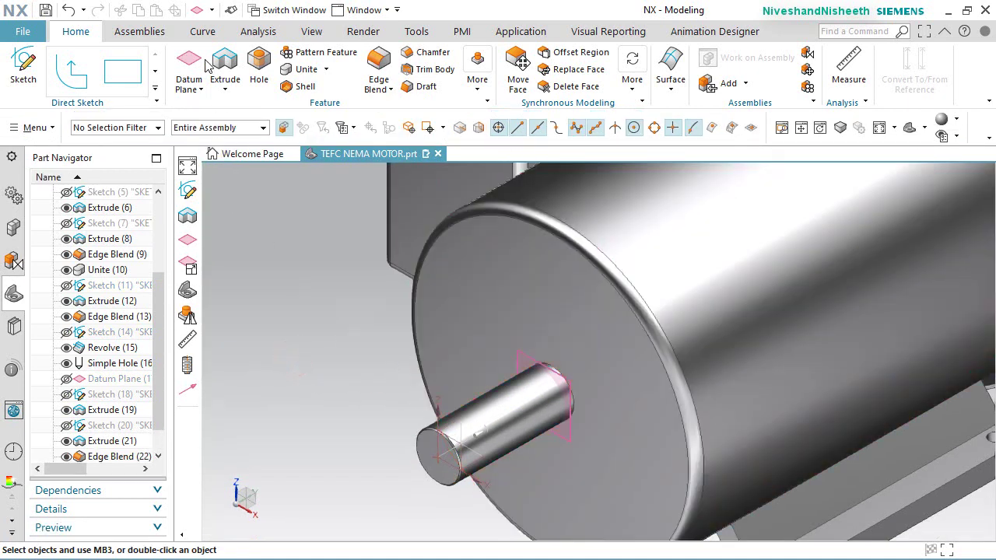
# Step: Create a sketch on the datum plane that crosses the motor shaft near the end face
pyautogui.click(11, 76)
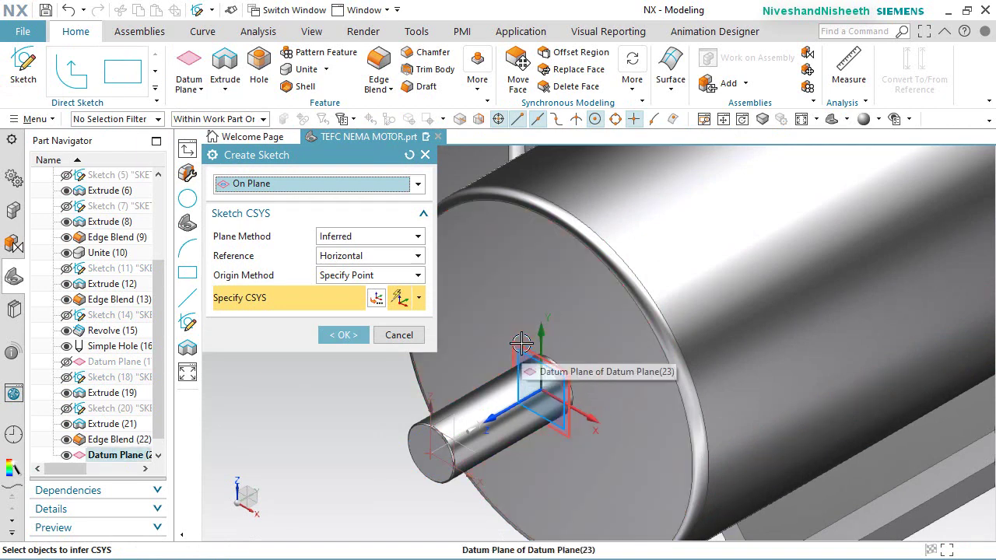
pyautogui.click(521, 343)
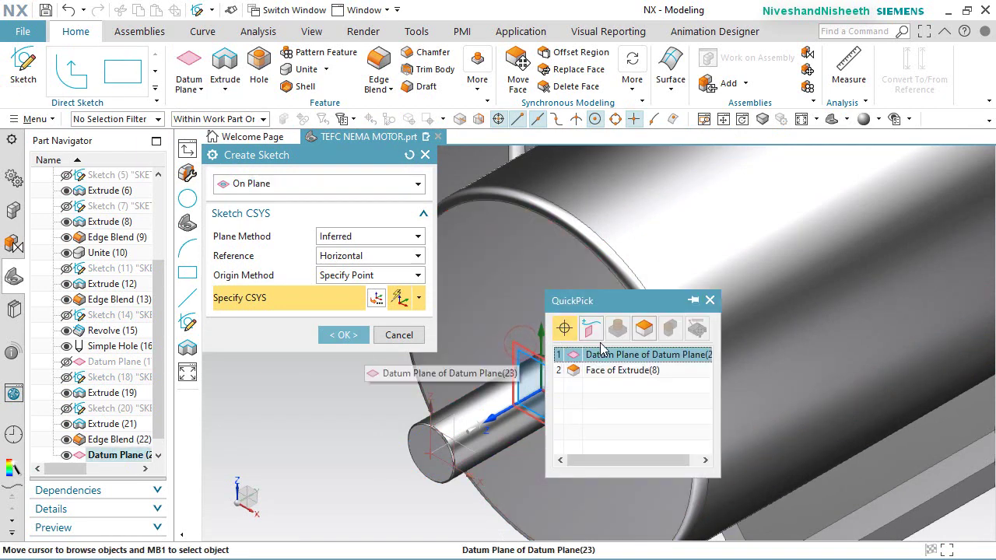
pyautogui.click(616, 354)
pyautogui.click(343, 335)
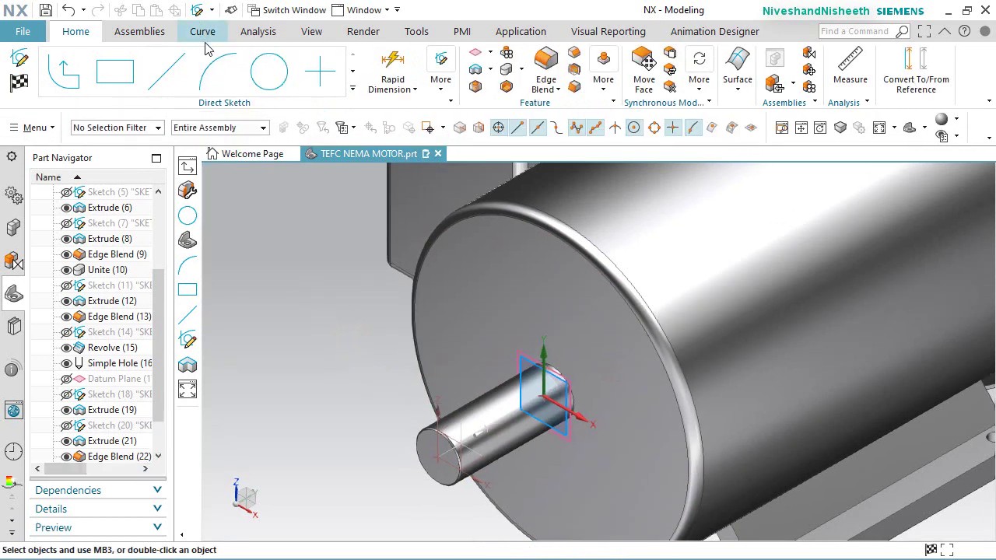
# Step: Project the outer circular edge of the shaft's chamfered end into the sketch
pyautogui.click(351, 89)
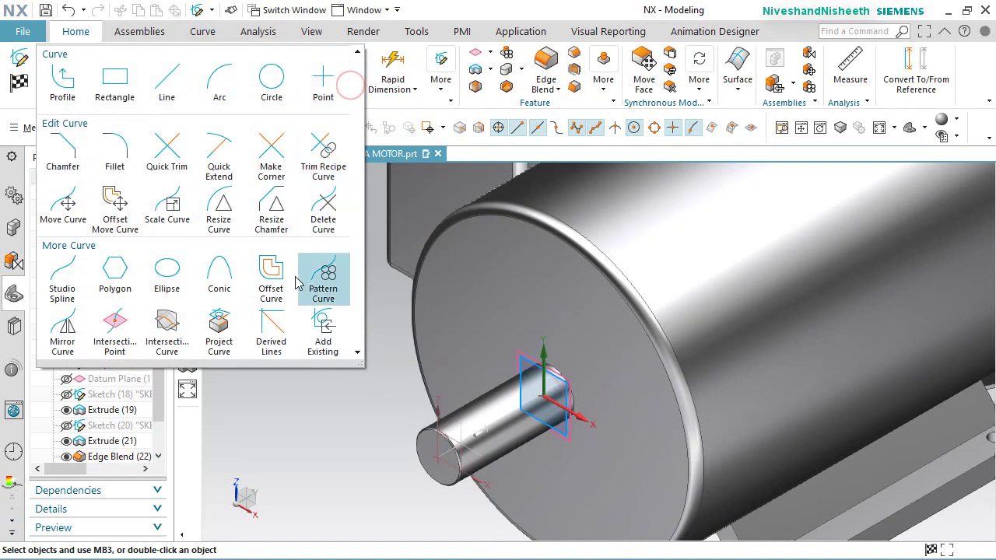
pyautogui.click(220, 328)
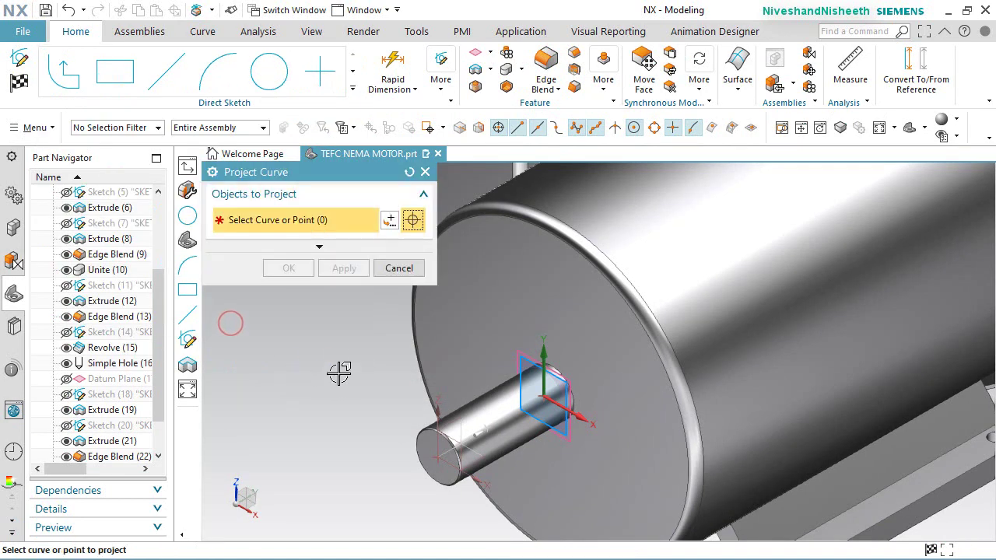
pyautogui.scroll(3, 467, 428)
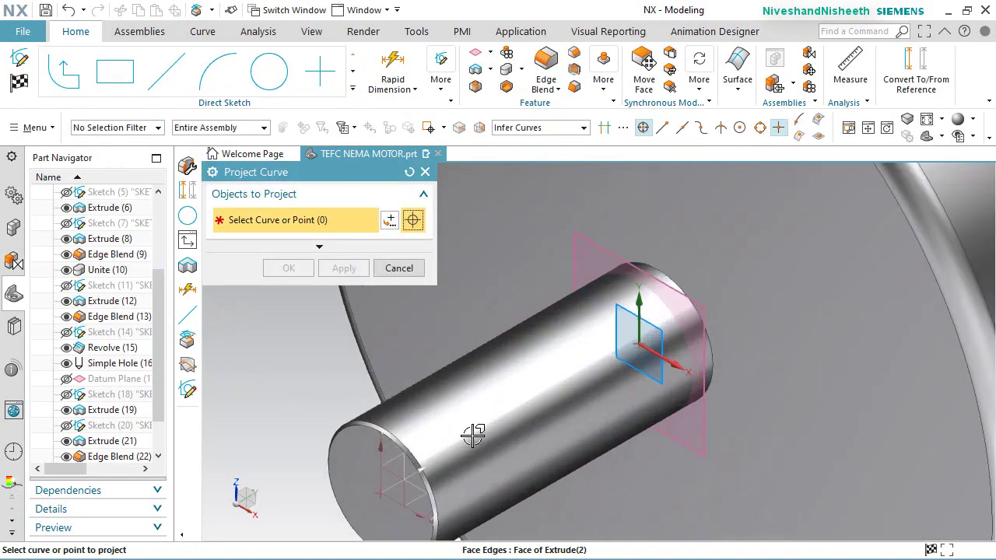
pyautogui.scroll(2, 393, 427)
pyautogui.click(374, 432)
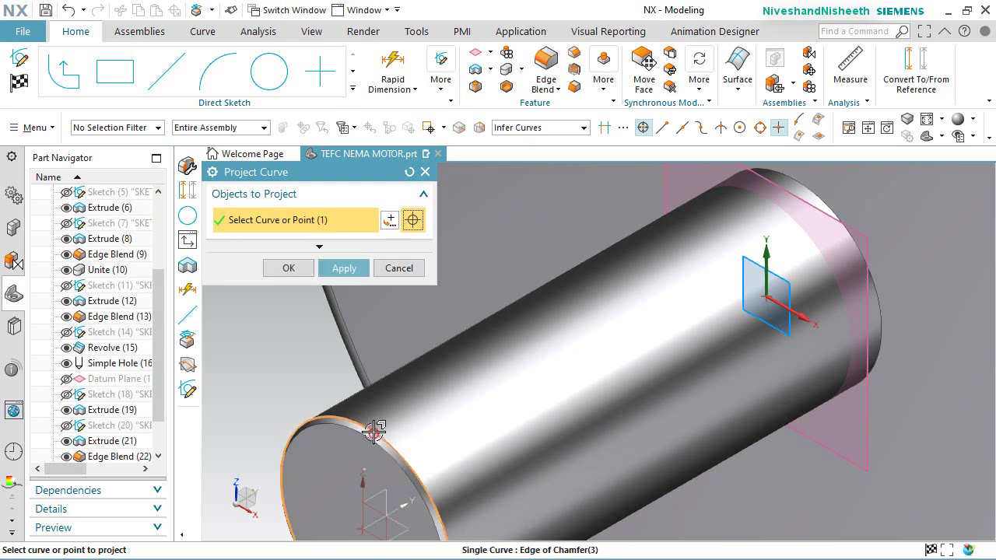
pyautogui.click(288, 267)
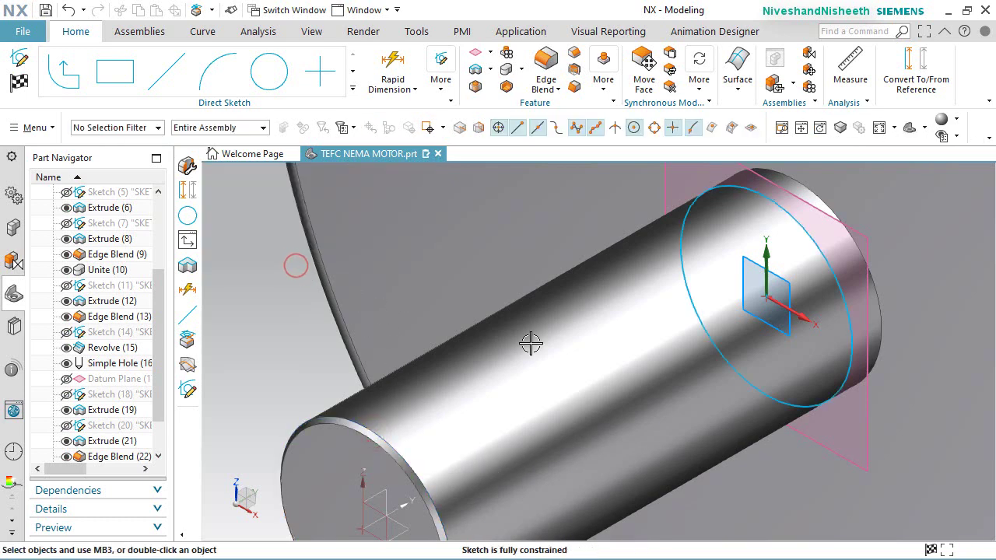
# Step: Draw a circle of 5.75 in diameter centred on the shaft axis and finish the sketch
pyautogui.scroll(-5, 628, 360)
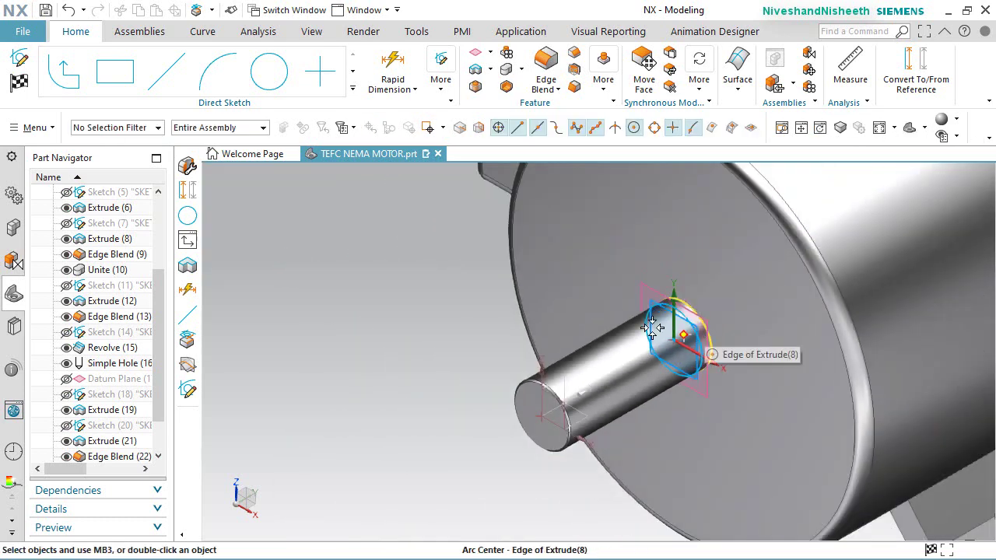
pyautogui.click(269, 71)
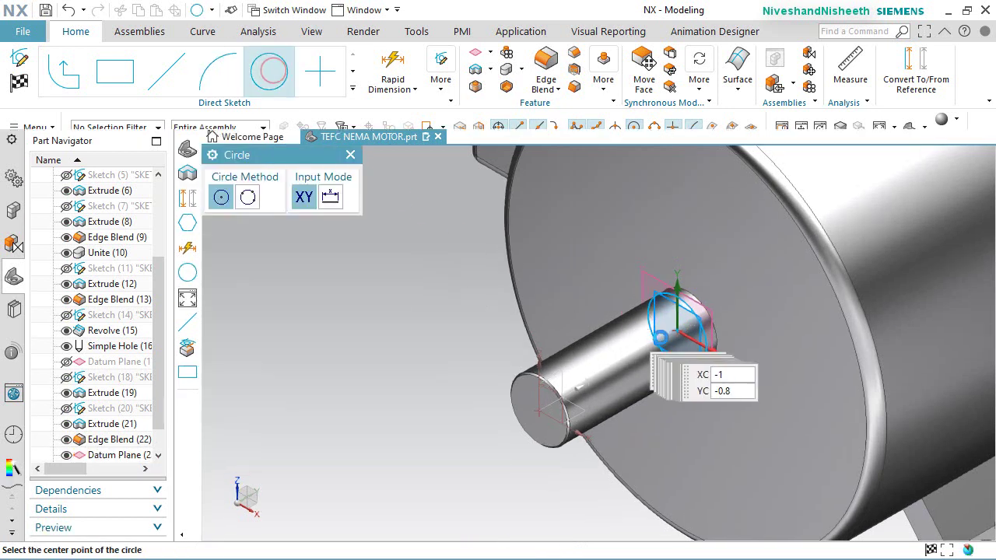
pyautogui.click(678, 333)
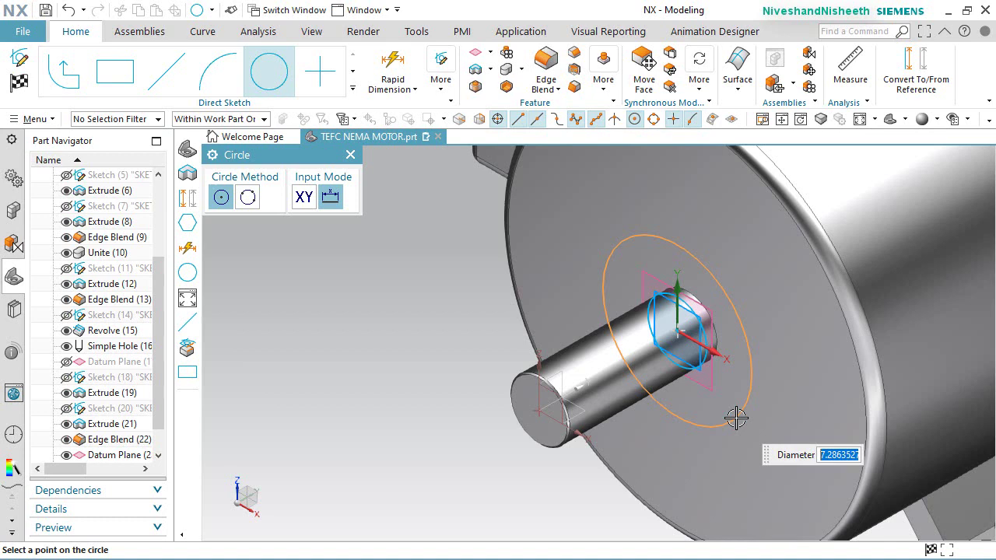
pyautogui.write('5.75')
pyautogui.press('Return')
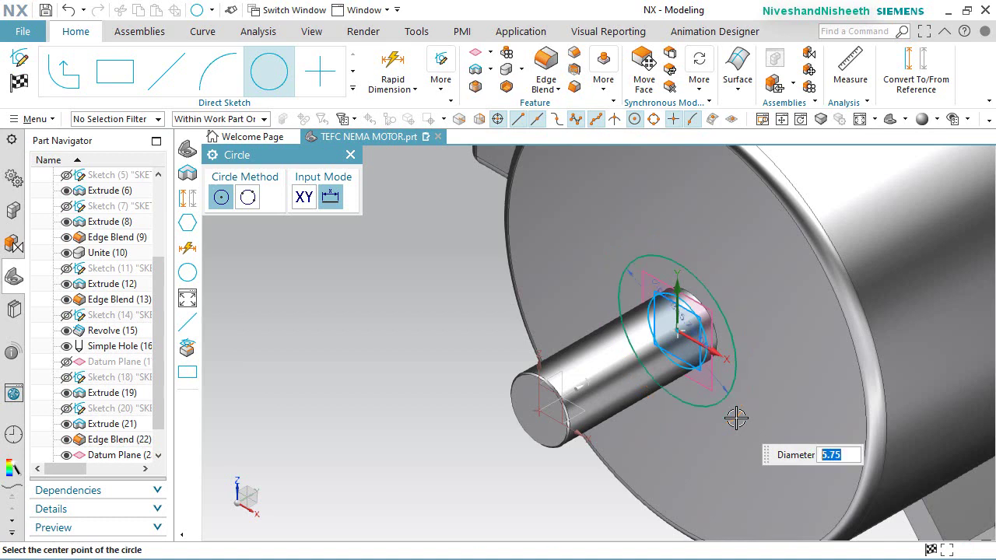
pyautogui.press('Escape')
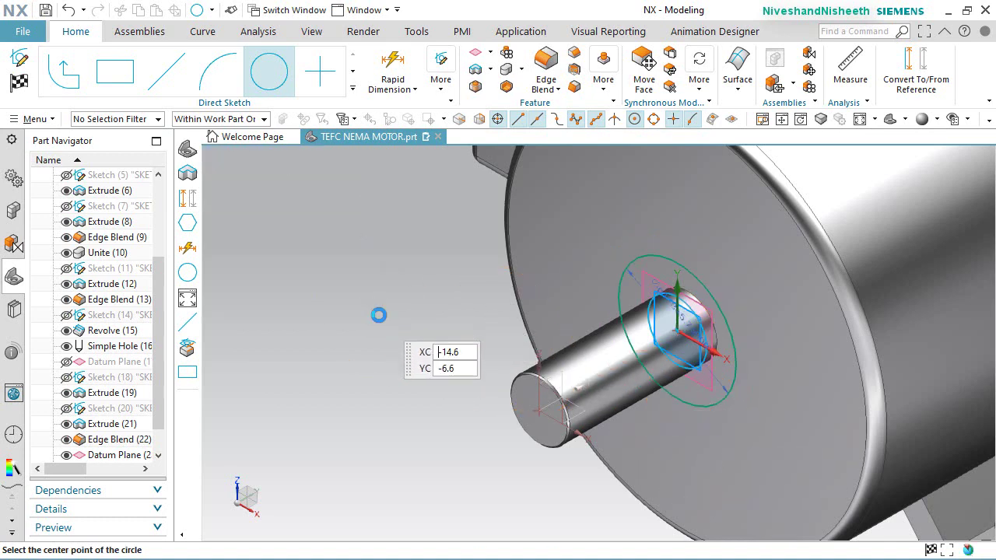
pyautogui.hotkey('ctrl', 'q')
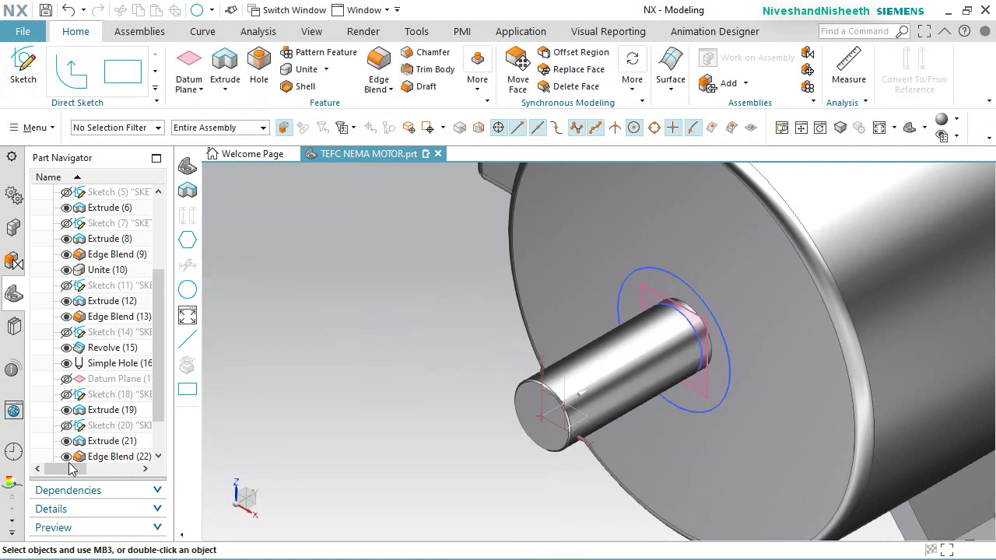
# Step: Hide the datum plane and set up an extrusion of the two concentric circles, directed towards the motor body
pyautogui.scroll(-1, 91, 440)
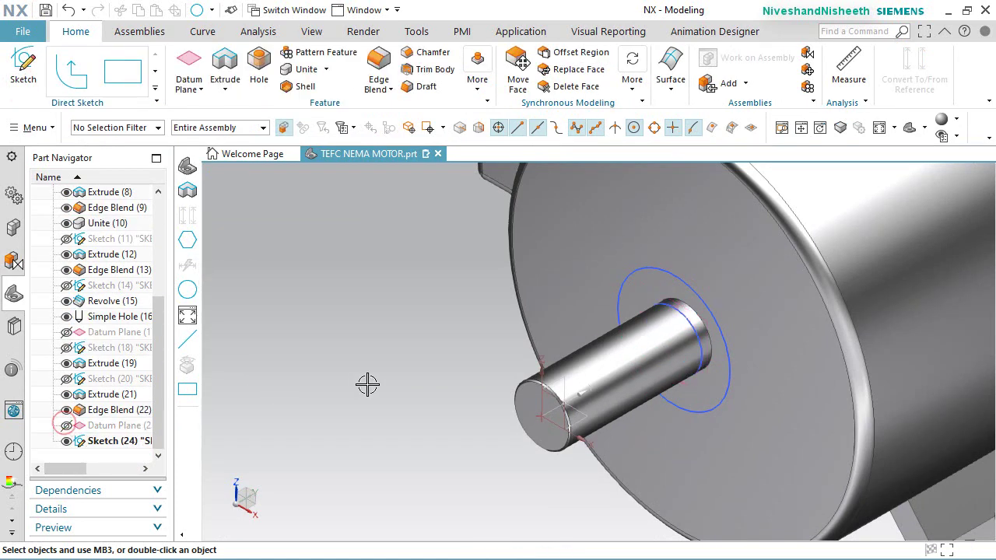
pyautogui.click(212, 58)
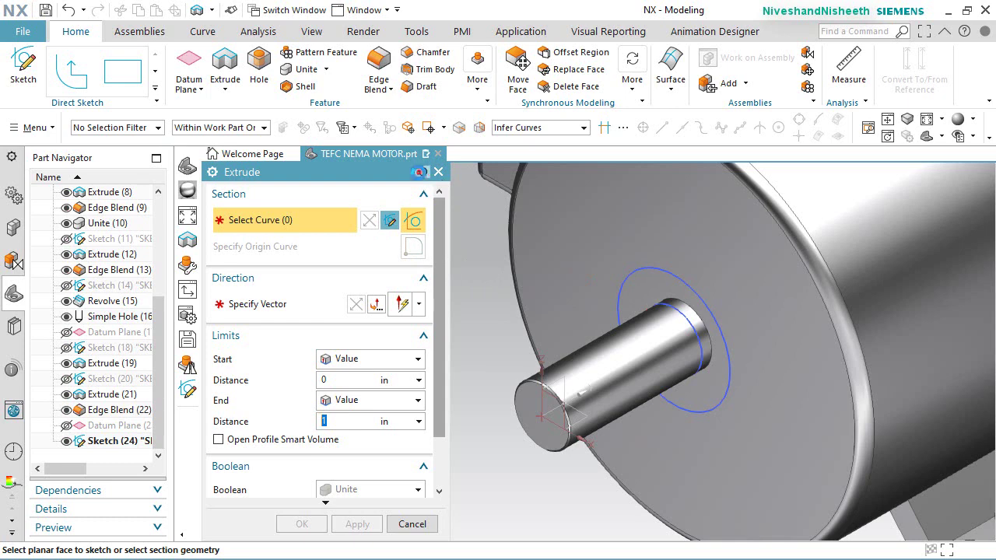
pyautogui.click(659, 269)
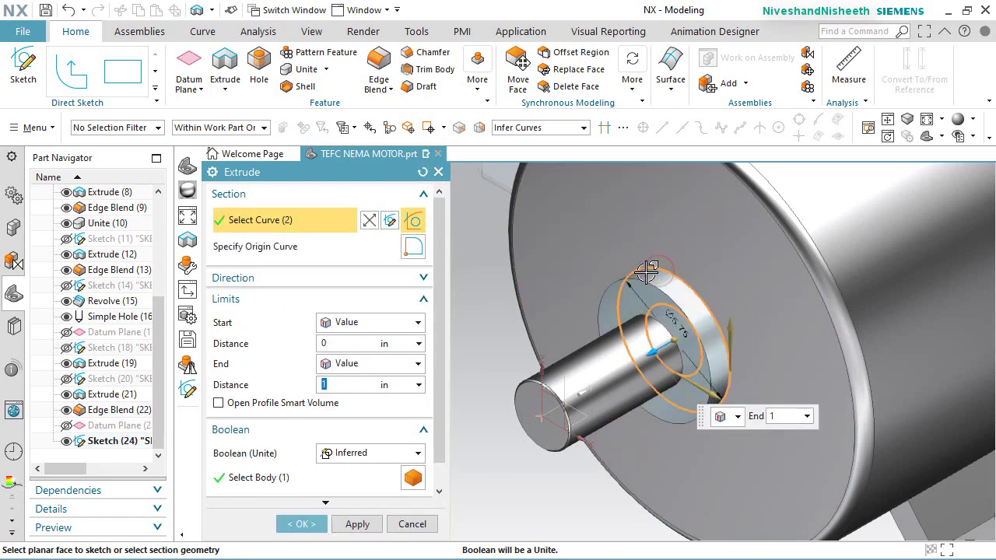
pyautogui.doubleClick(658, 349)
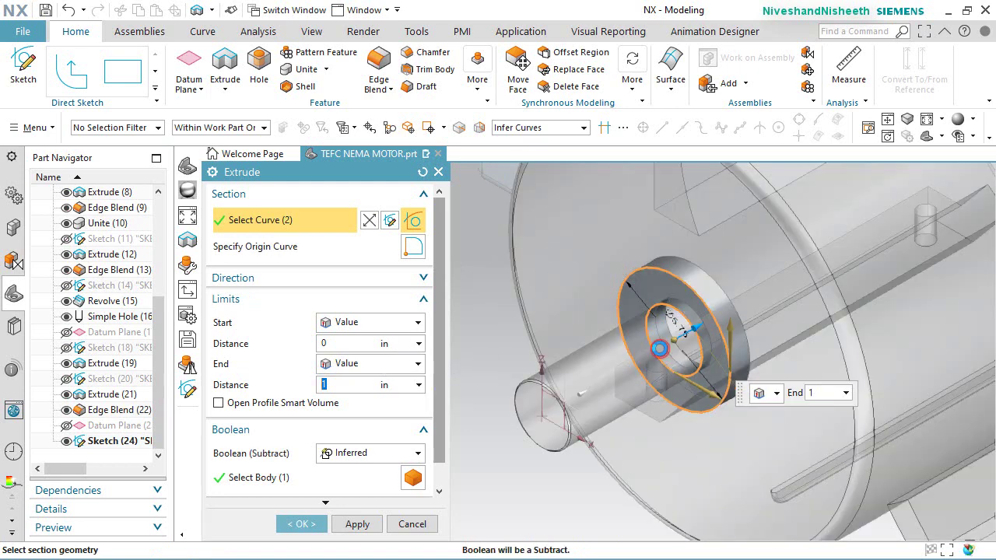
# Step: Extrude the ring with the end limit Until Selected at the motor's front face and unite it with the motor body
pyautogui.click(418, 364)
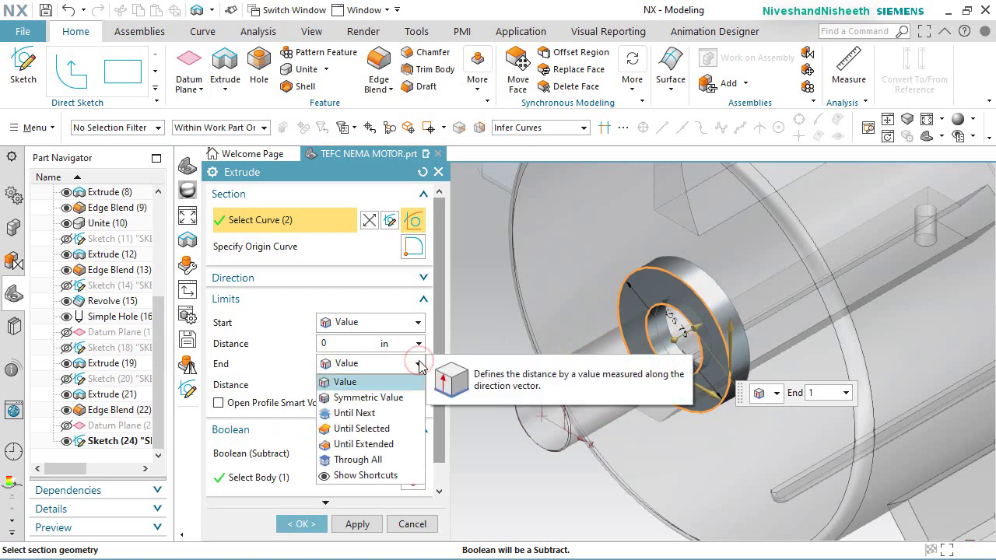
pyautogui.click(393, 428)
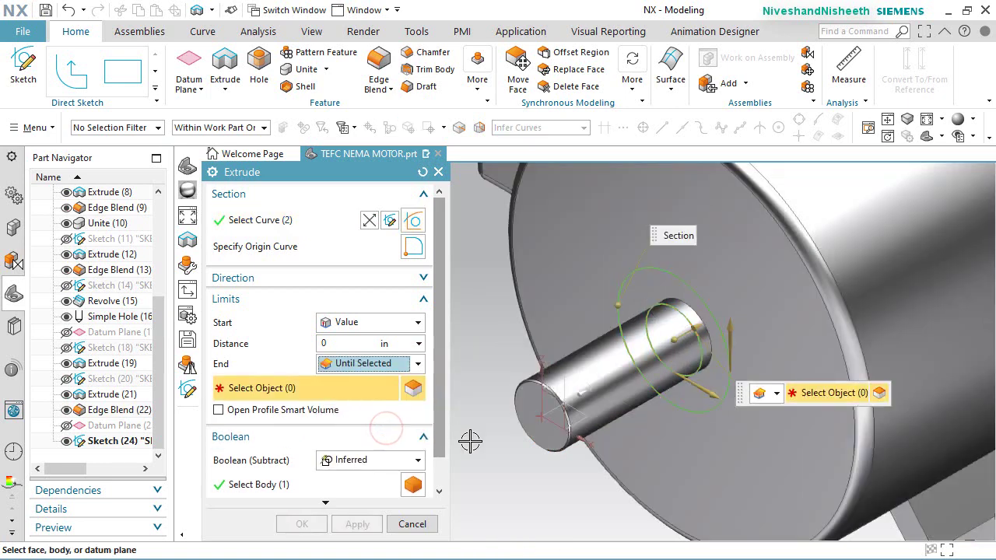
pyautogui.click(729, 302)
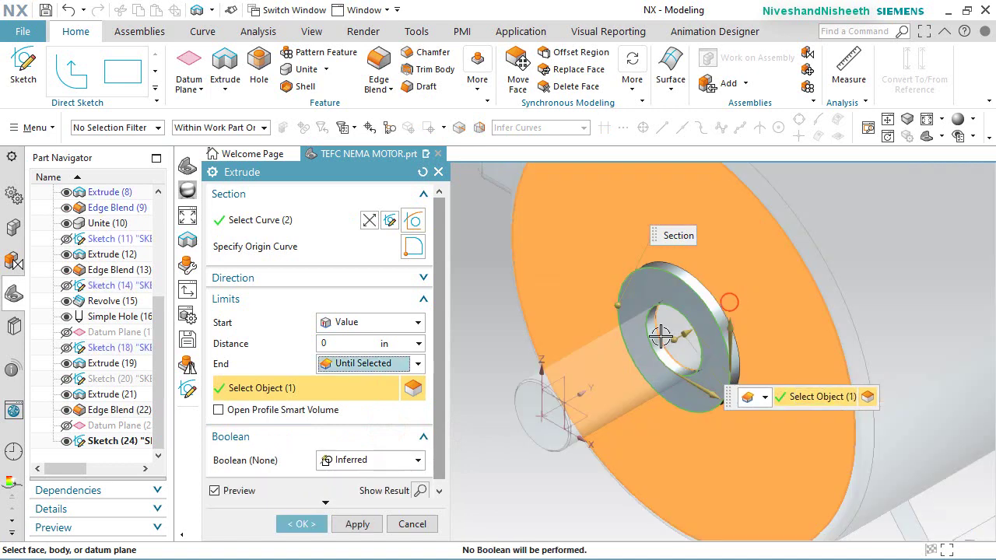
pyautogui.click(416, 460)
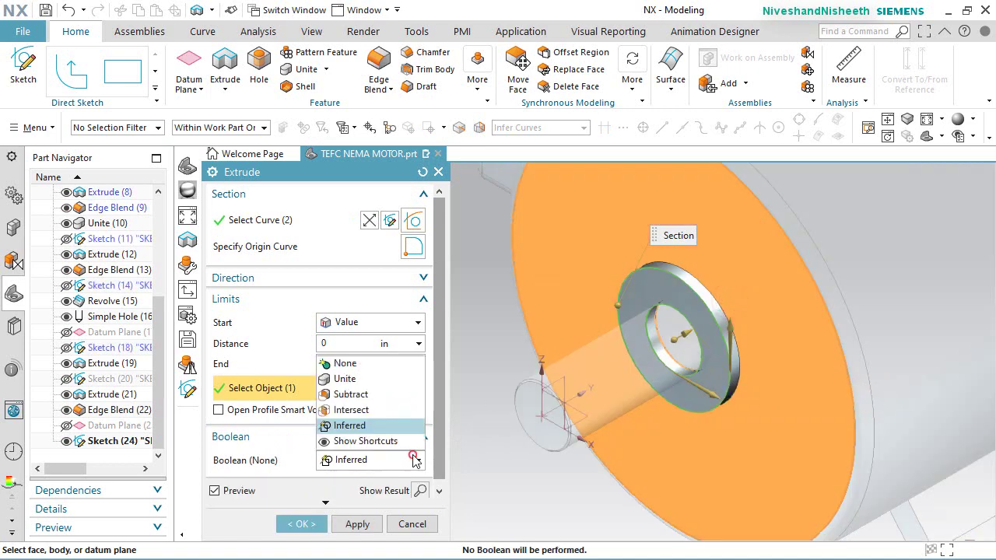
pyautogui.click(357, 379)
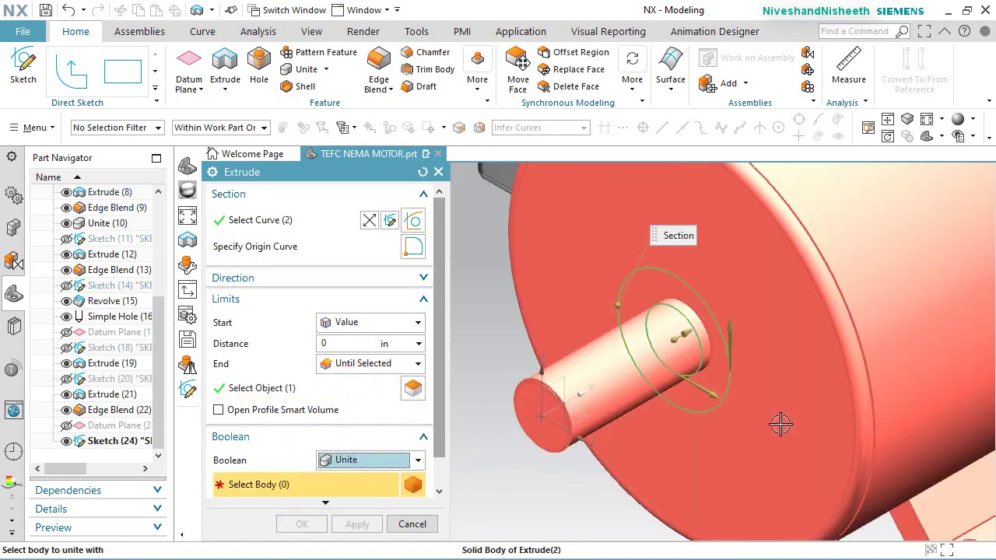
pyautogui.click(782, 425)
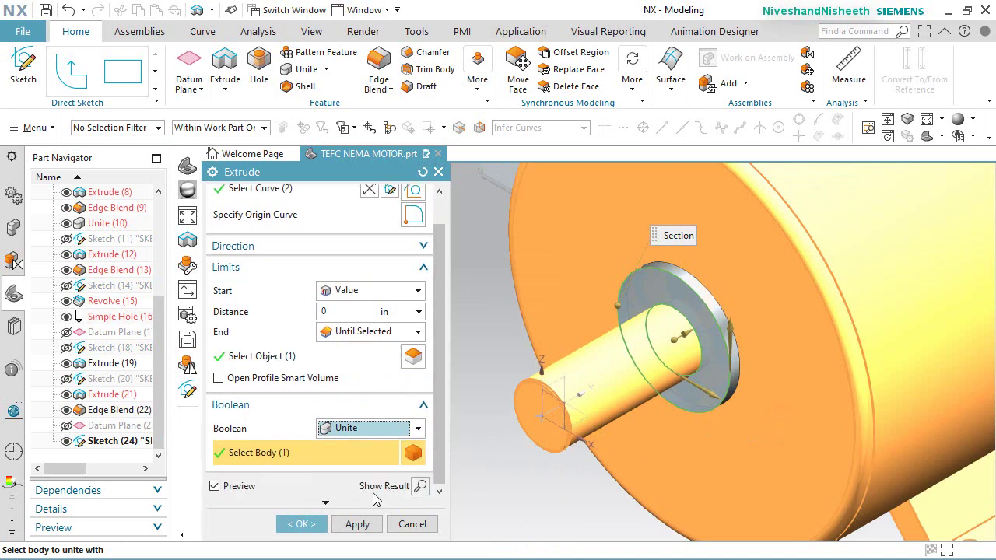
pyautogui.click(316, 523)
pyautogui.scroll(-1, 109, 430)
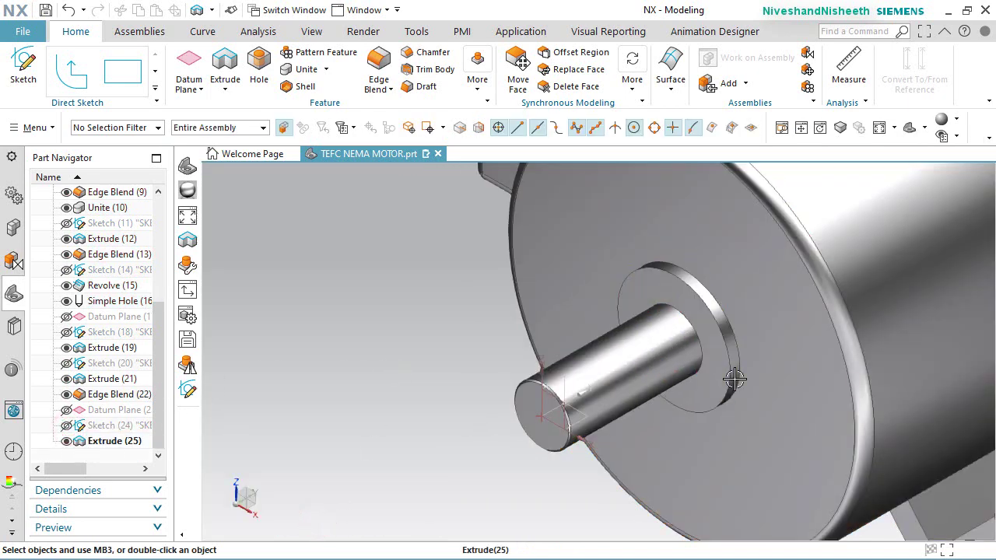
# Step: Return the model to the trimetric view and save the part file
pyautogui.moveTo(651, 408); pyautogui.dragTo(918, 320, button='middle')
pyautogui.press('Home')
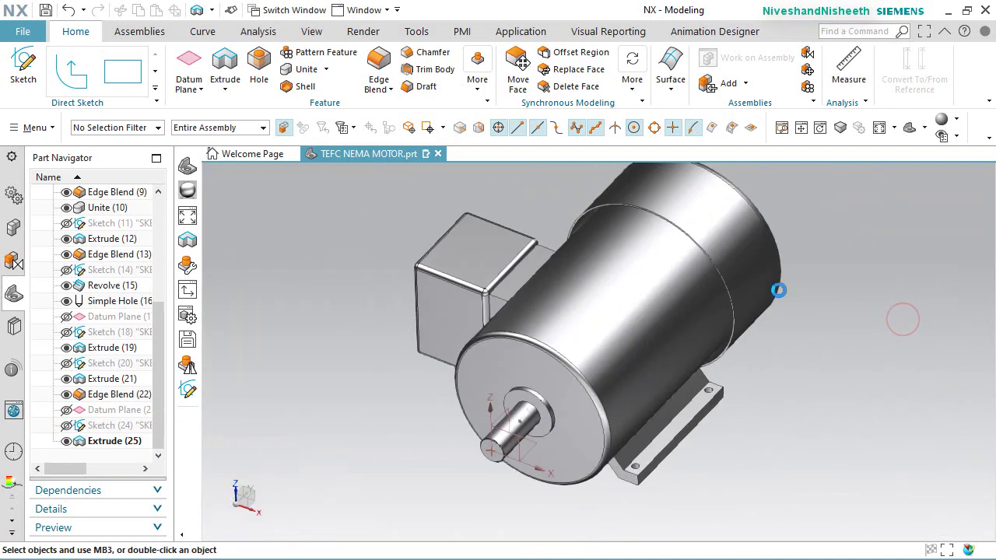
pyautogui.hotkey('ctrl', 's')
# Step: Blend the outer front edge of the shaft collar with a 0.125 in radius
pyautogui.scroll(8, 456, 471)
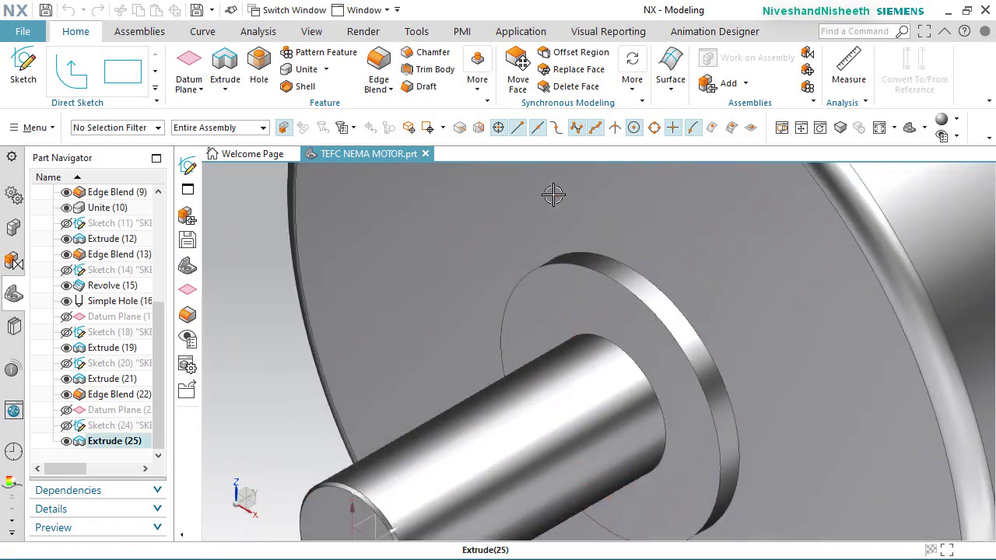
pyautogui.click(381, 60)
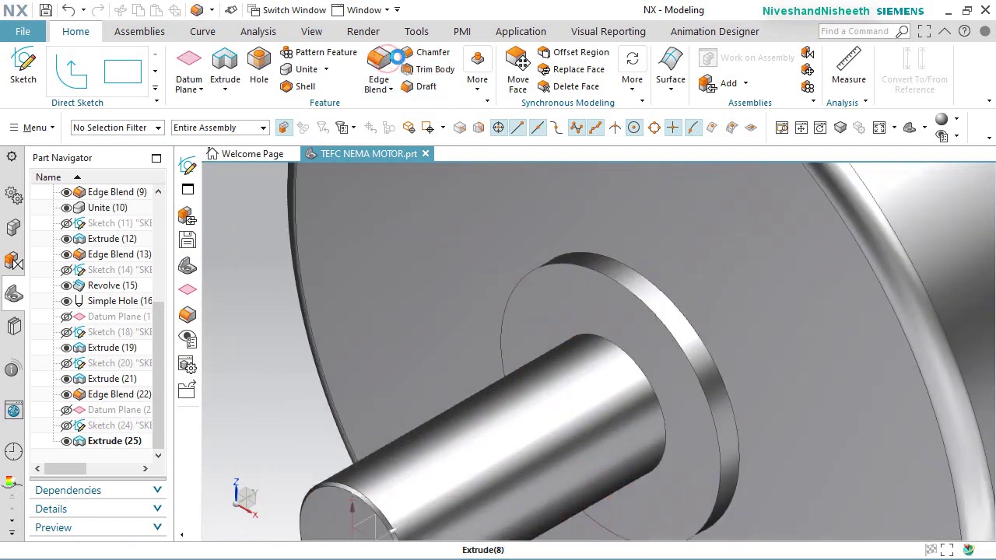
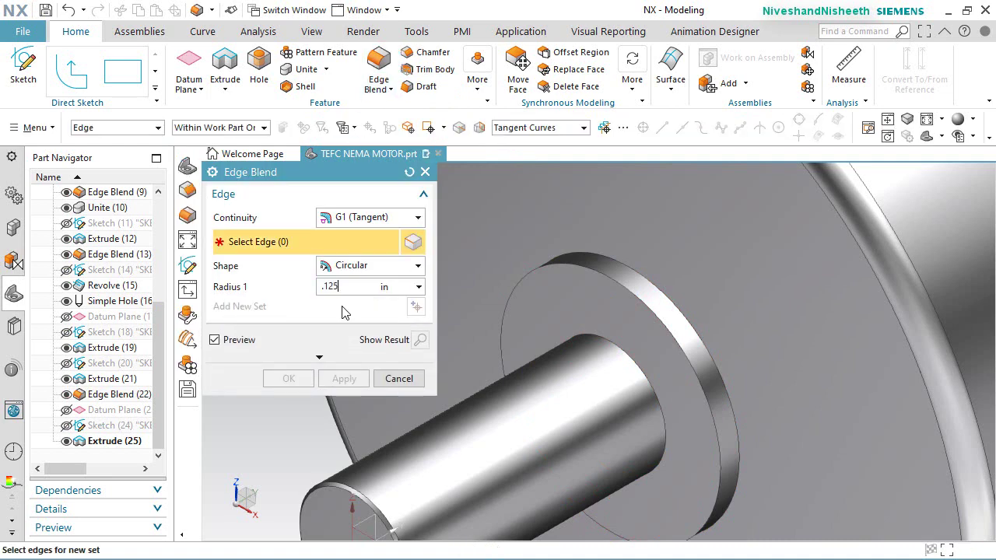
pyautogui.click(628, 282)
pyautogui.click(284, 378)
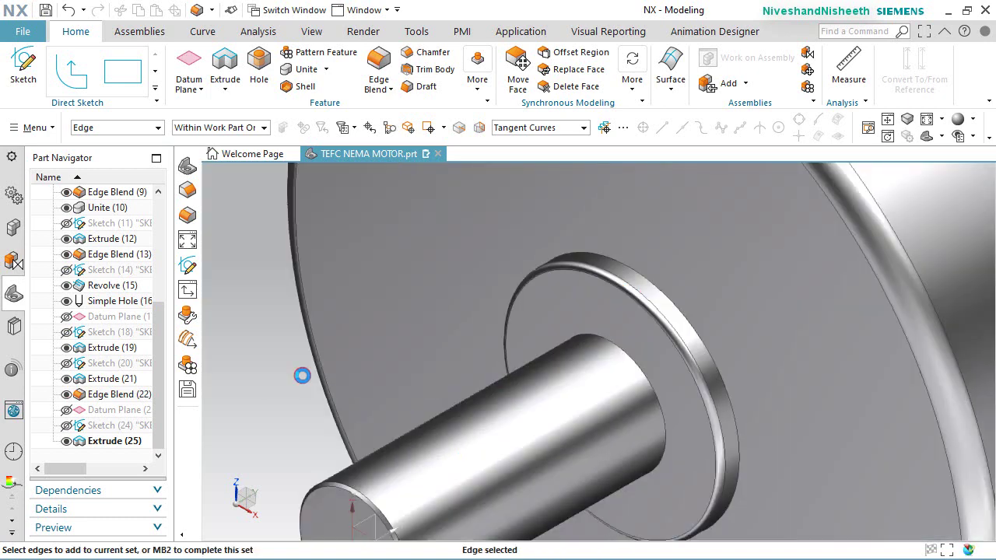
pyautogui.scroll(-5, 760, 378)
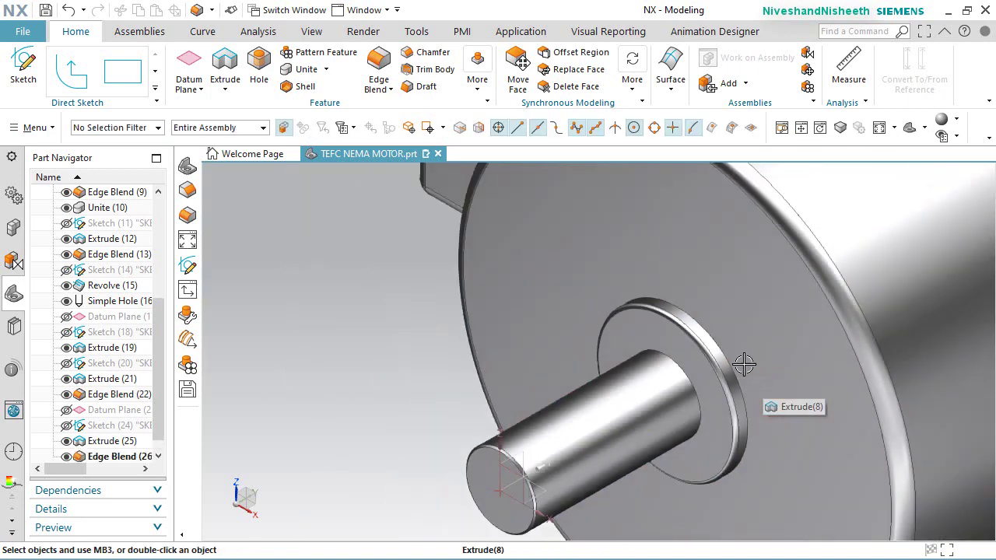
# Step: Create a new sketch on the YZ plane of the datum coordinate system at the shaft end
pyautogui.click(860, 131)
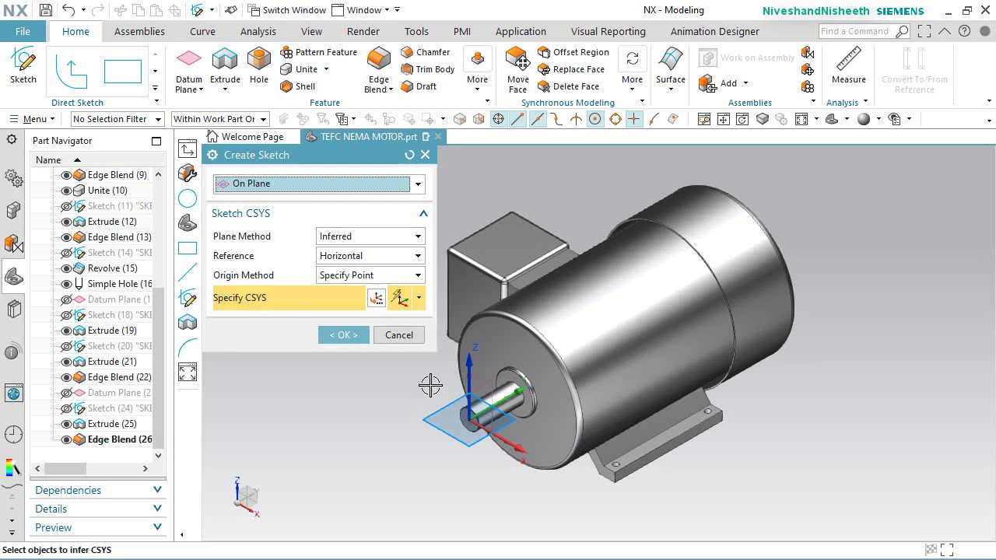
pyautogui.click(487, 383)
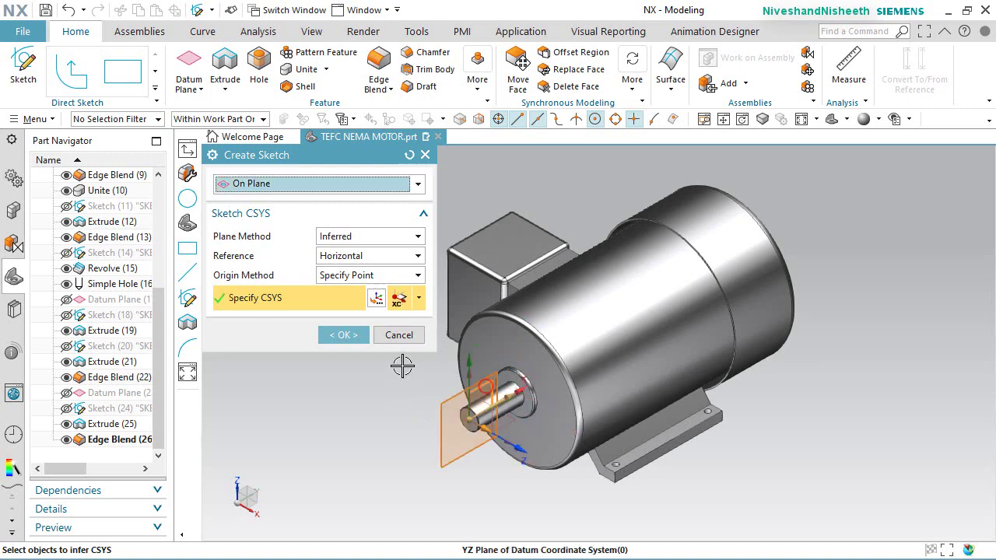
pyautogui.click(343, 335)
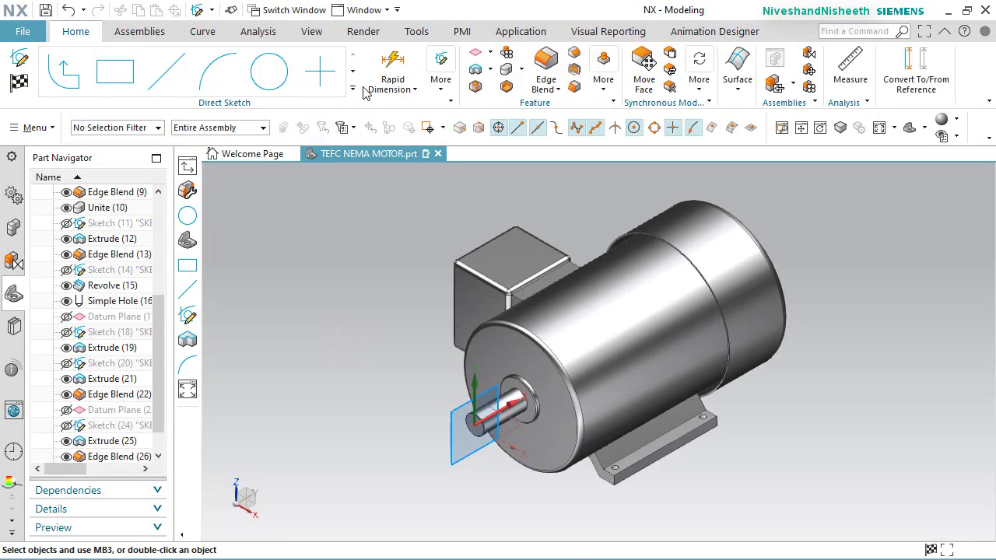
# Step: Create an associative intersection curve in the sketch from the tangent faces of the motor body, keeping the Cubic curve fit
pyautogui.click(353, 92)
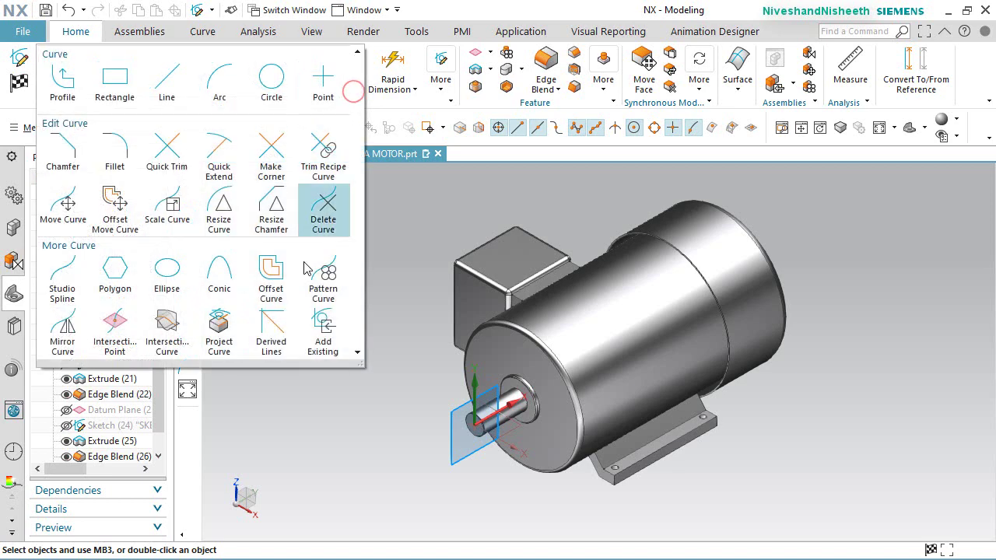
pyautogui.click(170, 328)
pyautogui.click(640, 337)
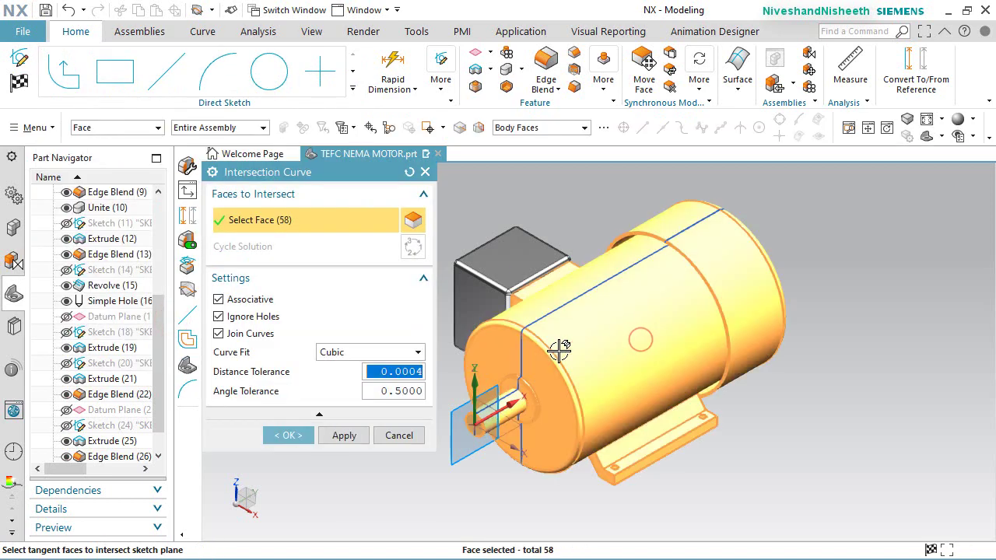
pyautogui.click(286, 436)
# Step: Orient the view to the sketch plane and convert the motor's intersection curve to a reference curve
pyautogui.moveTo(296, 431); pyautogui.dragTo(861, 289, button='middle')
pyautogui.moveTo(855, 286); pyautogui.dragTo(840, 282, button='right')
pyautogui.click(918, 68)
pyautogui.scroll(-2, 722, 285)
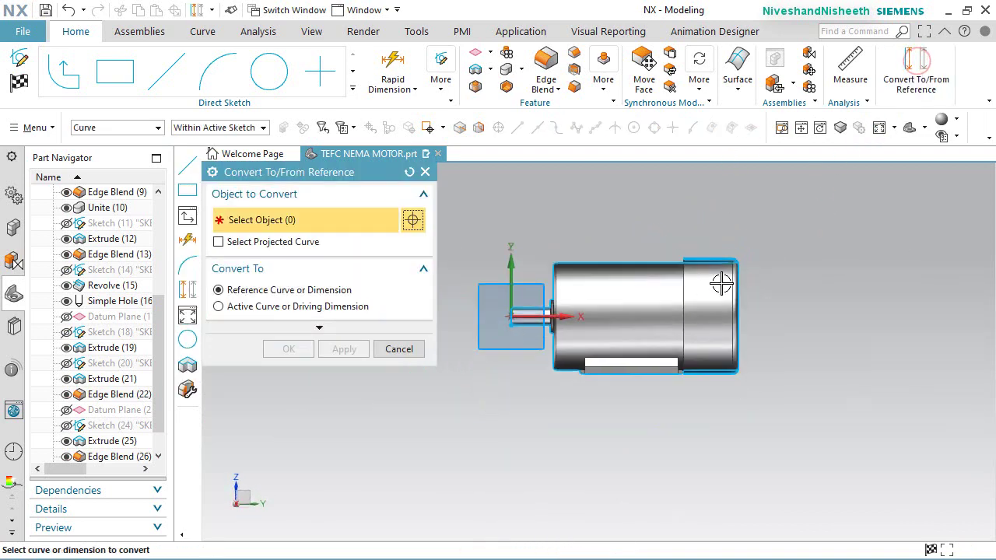
pyautogui.moveTo(487, 198); pyautogui.dragTo(812, 474)
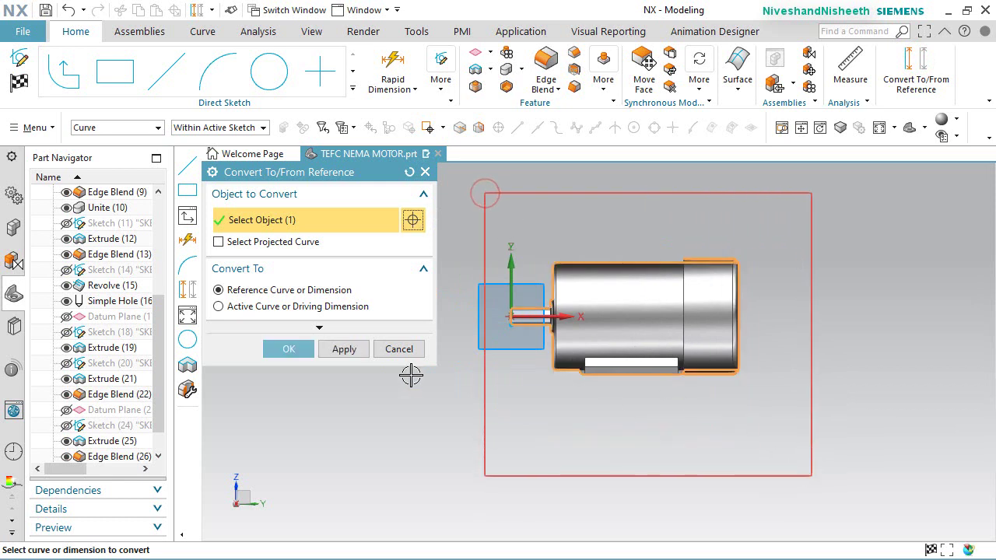
pyautogui.click(287, 348)
# Step: Sketch a two-point rectangle about 4.25 in wide and 0.45 in high over the shaft's upper edge, starting beyond its free end
pyautogui.scroll(10, 566, 305)
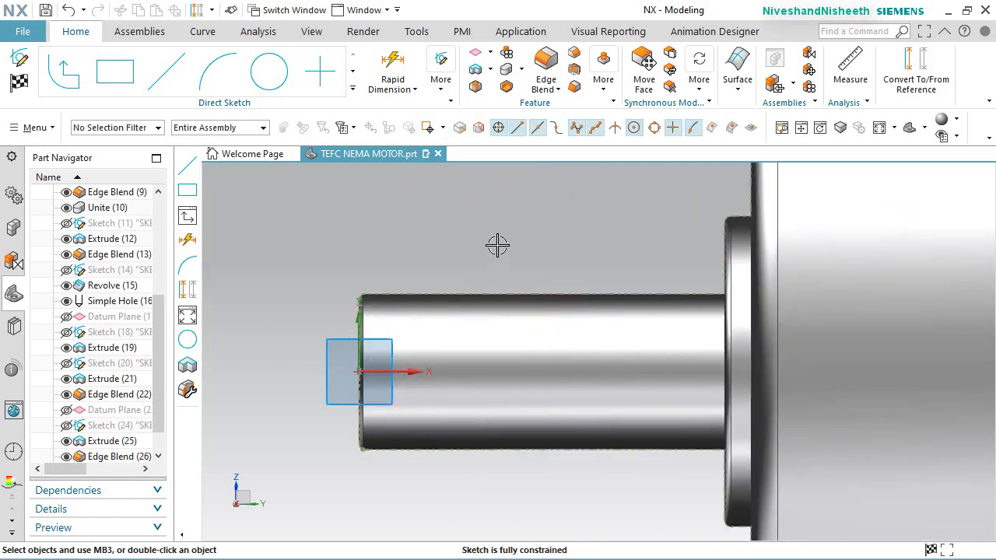
pyautogui.click(115, 72)
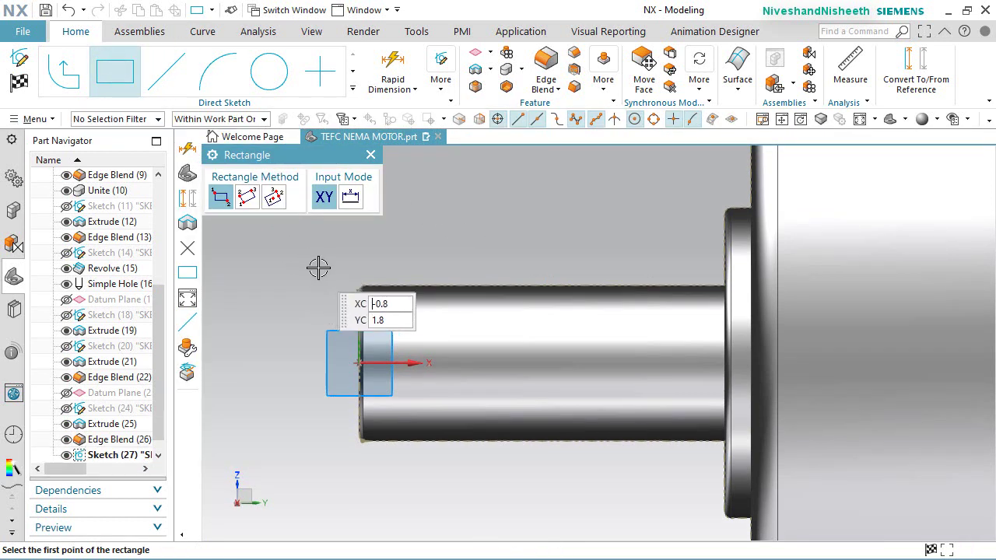
pyautogui.scroll(5, 323, 272)
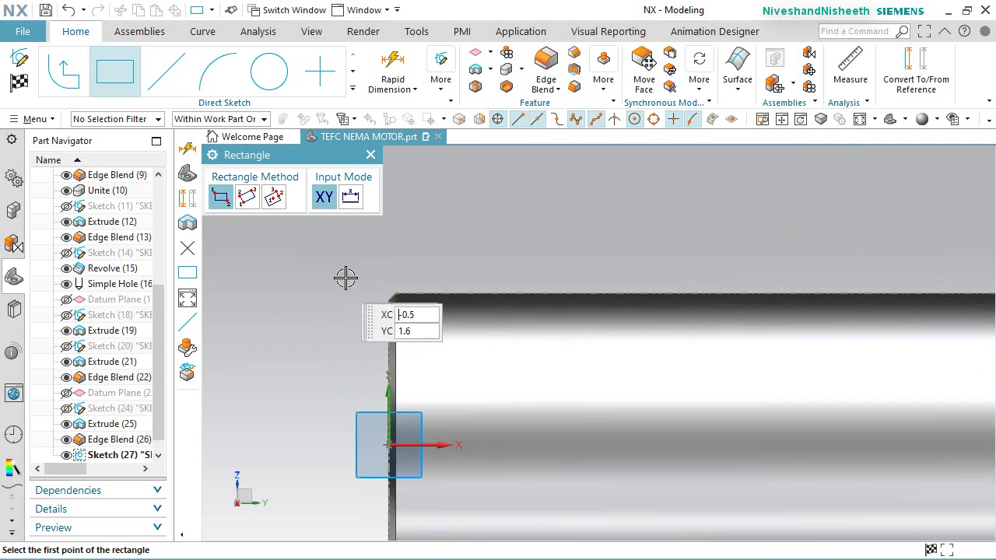
pyautogui.click(357, 281)
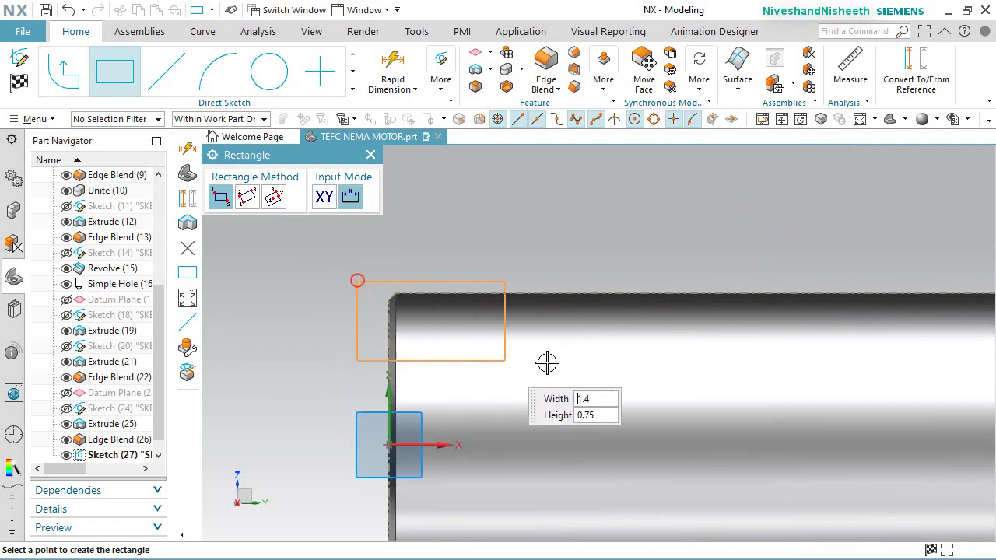
pyautogui.click(806, 336)
pyautogui.press('Escape')
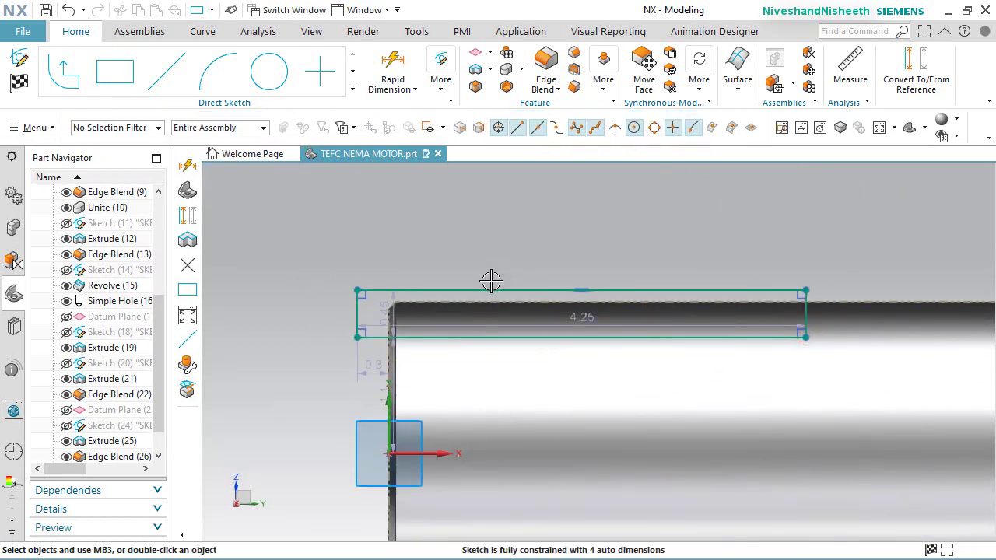
# Step: Make the rectangle's upper edge and outer vertical edge tangent to the shaft's reference outline
pyautogui.click(492, 290)
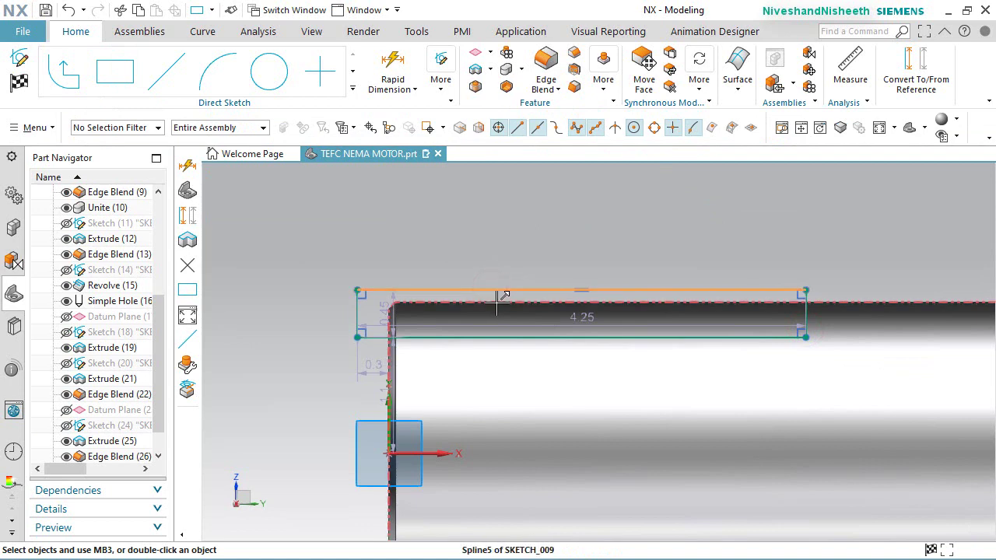
pyautogui.click(496, 304)
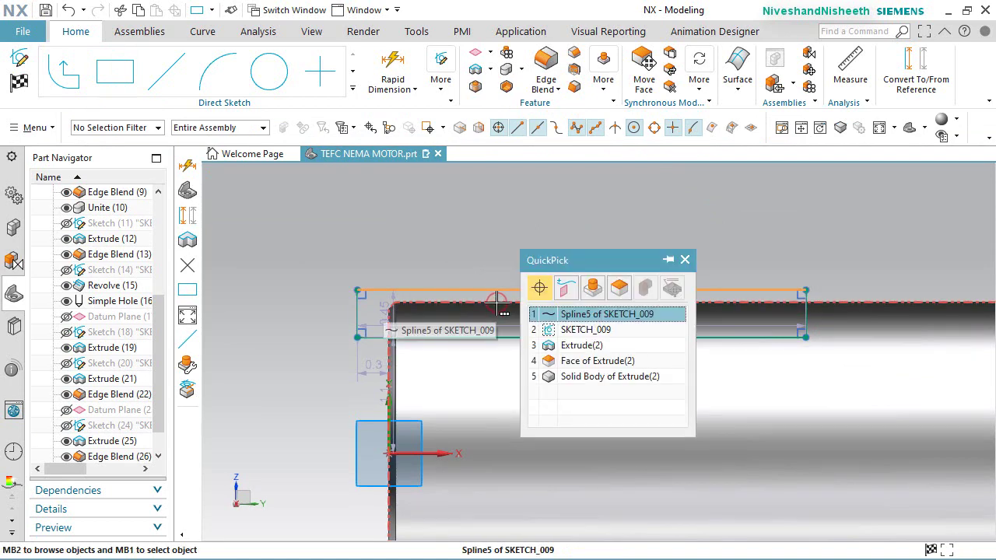
pyautogui.click(552, 317)
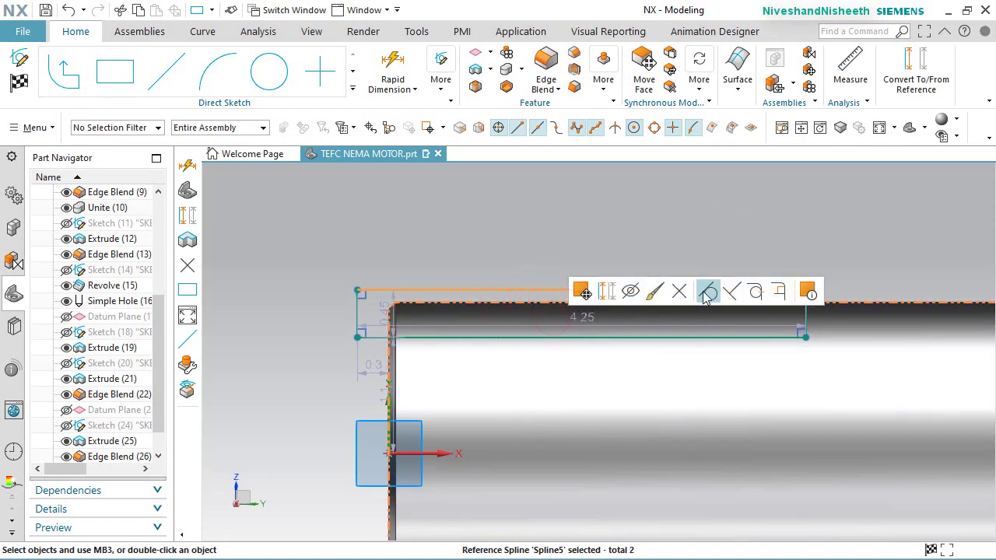
pyautogui.click(711, 292)
pyautogui.scroll(3, 369, 327)
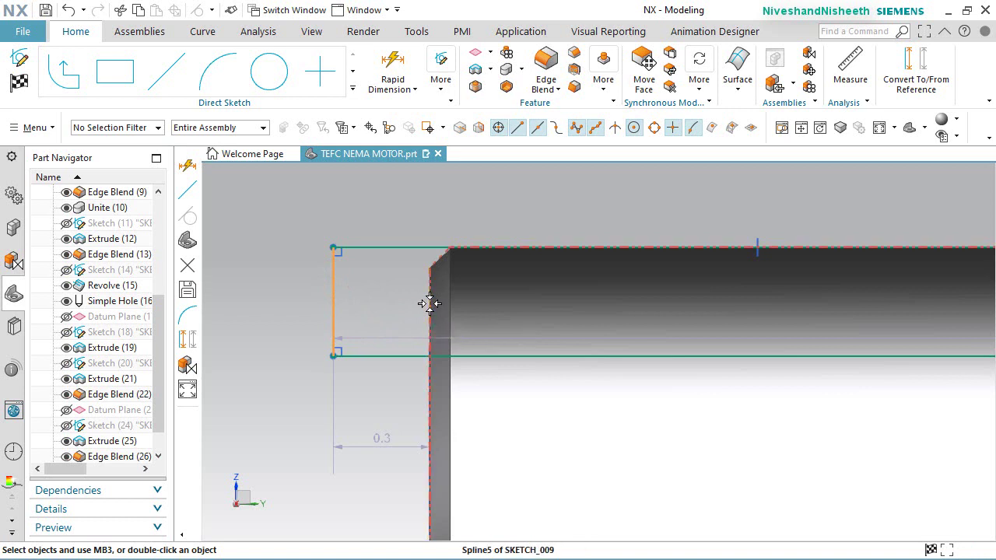
pyautogui.click(428, 304)
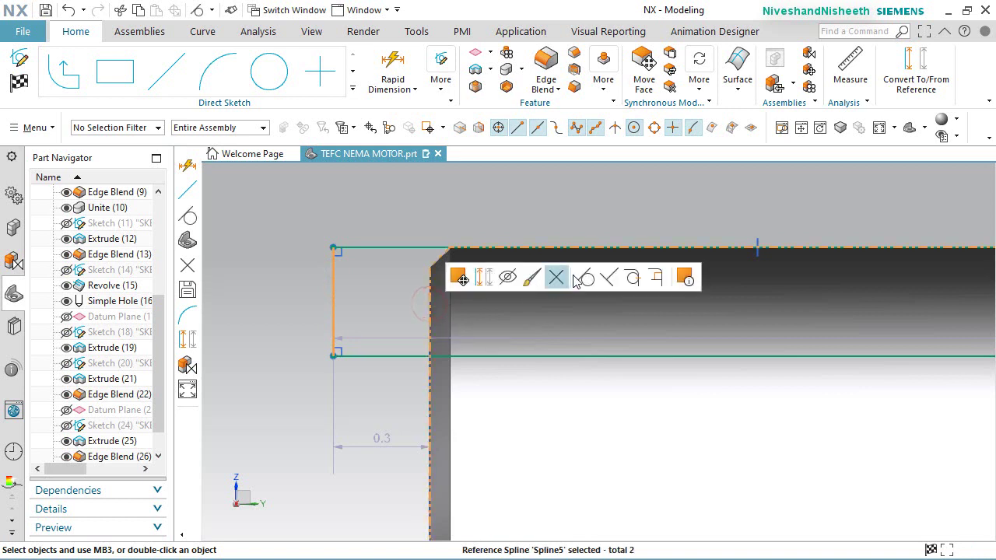
pyautogui.click(582, 279)
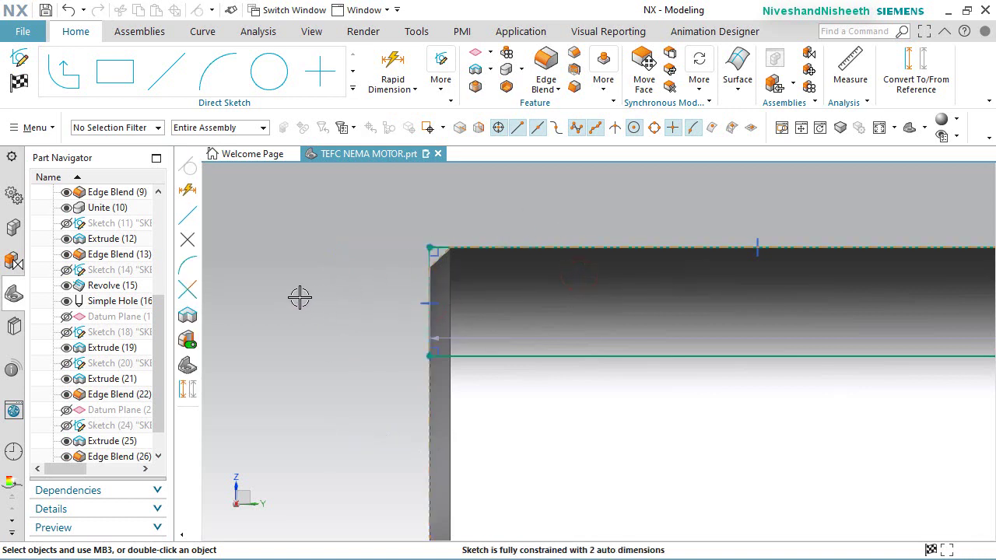
# Step: Place the rectangle's length dimension above the shaft and set it to 5.625 in
pyautogui.scroll(-5, 299, 298)
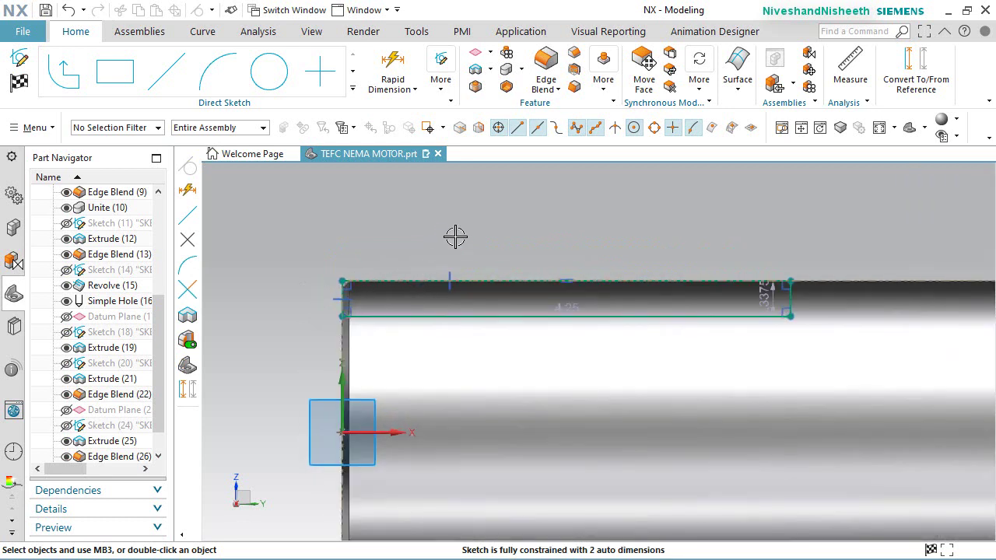
pyautogui.click(574, 306)
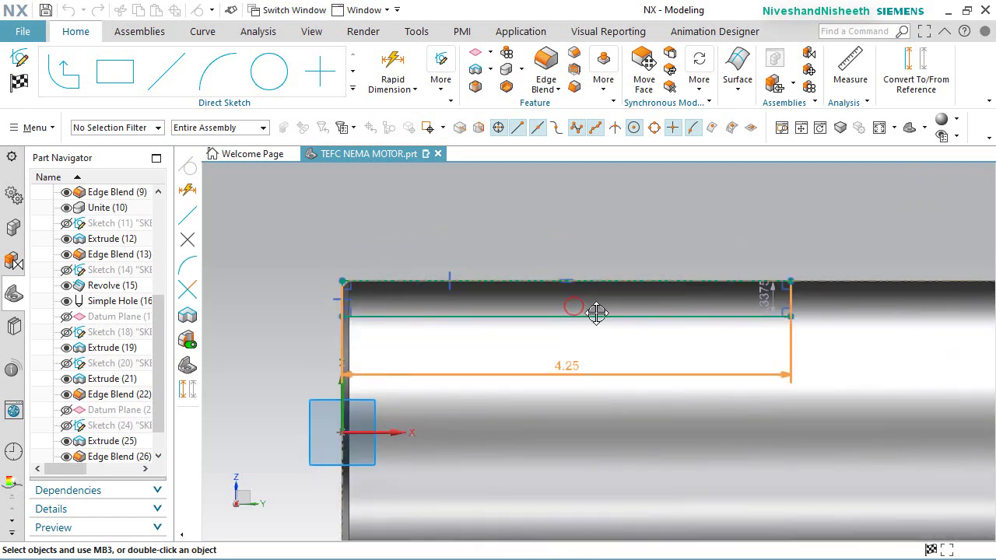
pyautogui.moveTo(597, 313); pyautogui.dragTo(610, 215)
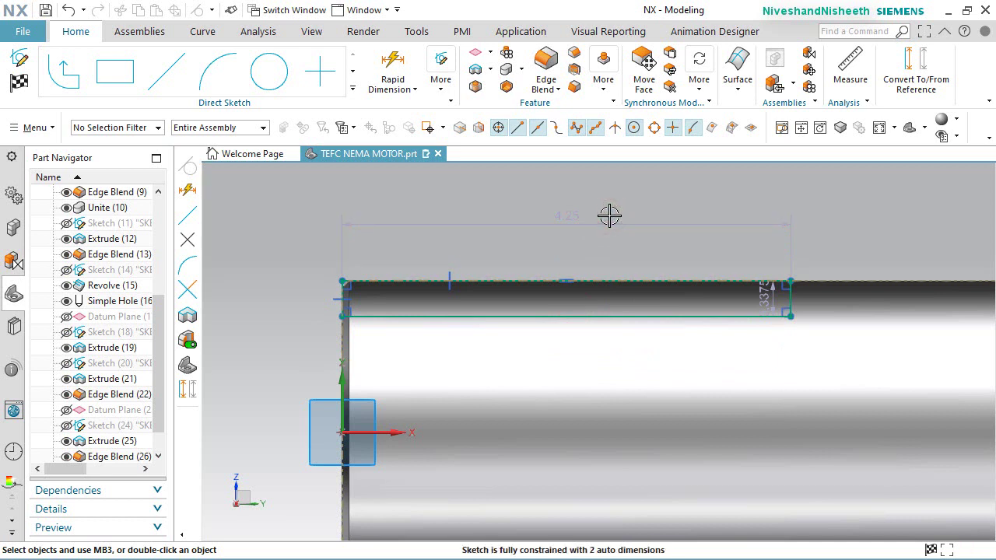
pyautogui.click(571, 217)
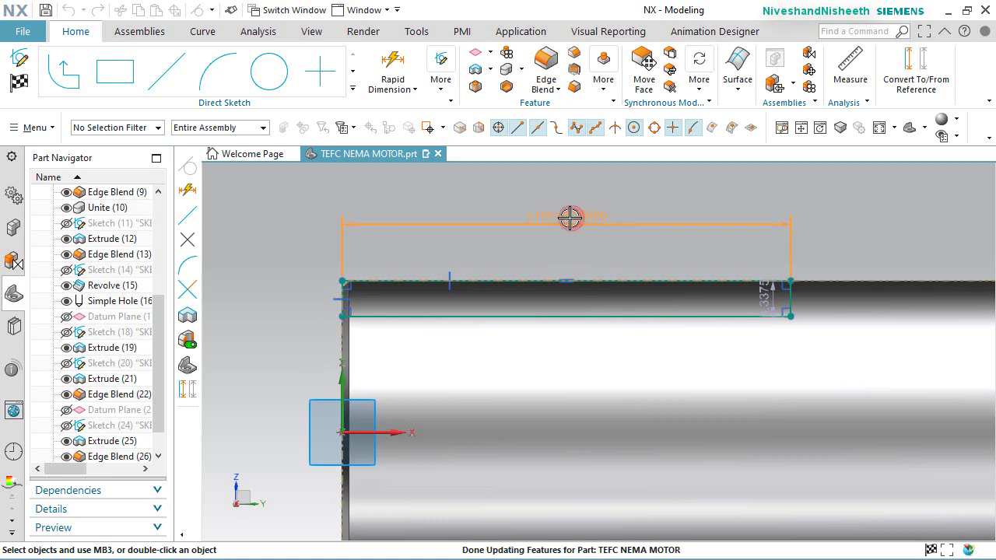
pyautogui.doubleClick(569, 217)
pyautogui.write('5.6')
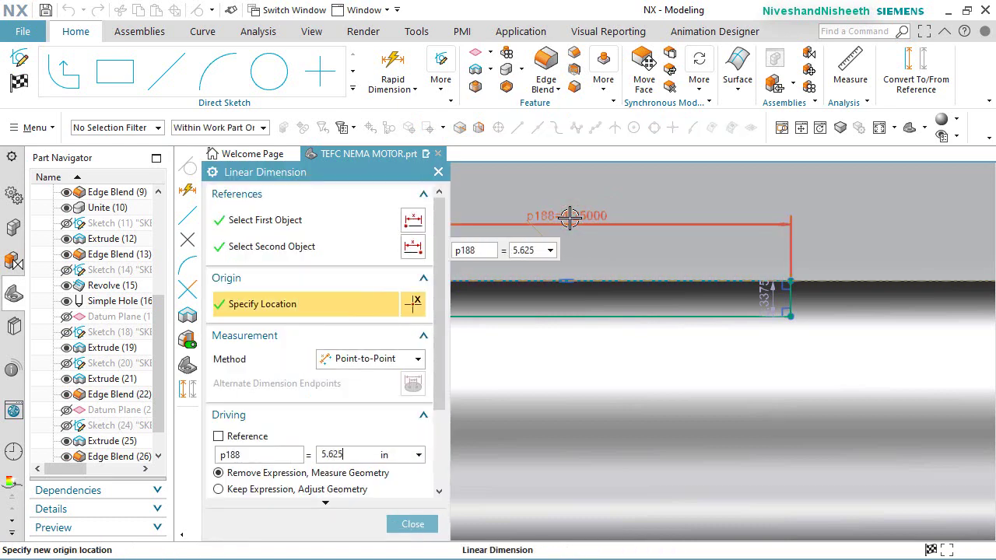
pyautogui.write('25')
pyautogui.press('Return')
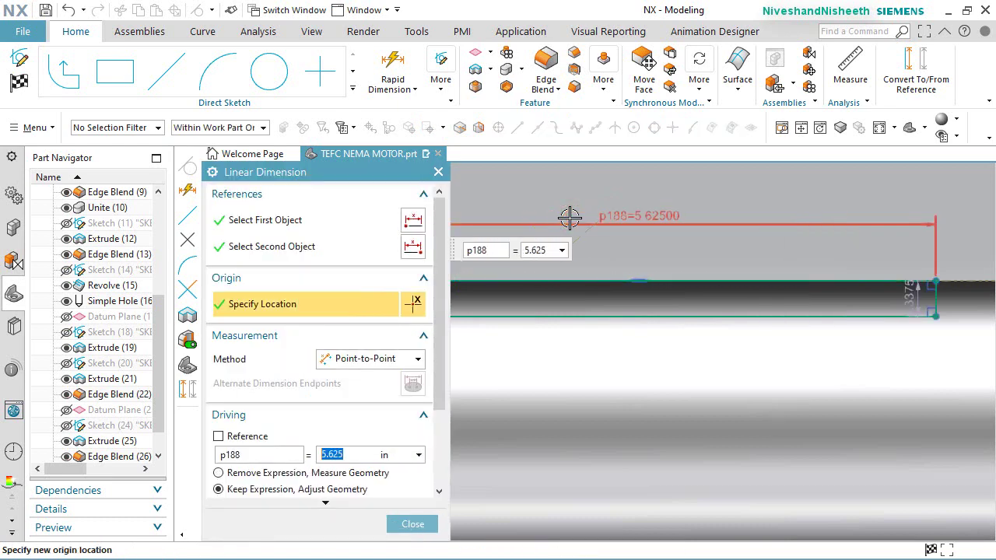
pyautogui.click(430, 525)
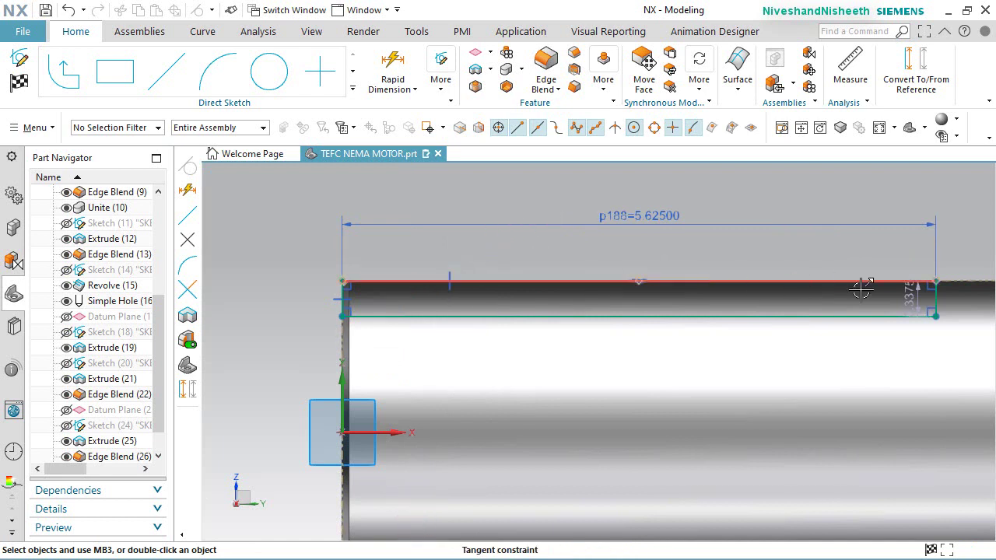
# Step: Place the rectangle's height dimension beyond the shaft's free end and set it to 0.375 in
pyautogui.moveTo(891, 306); pyautogui.dragTo(290, 302)
pyautogui.doubleClick(291, 303)
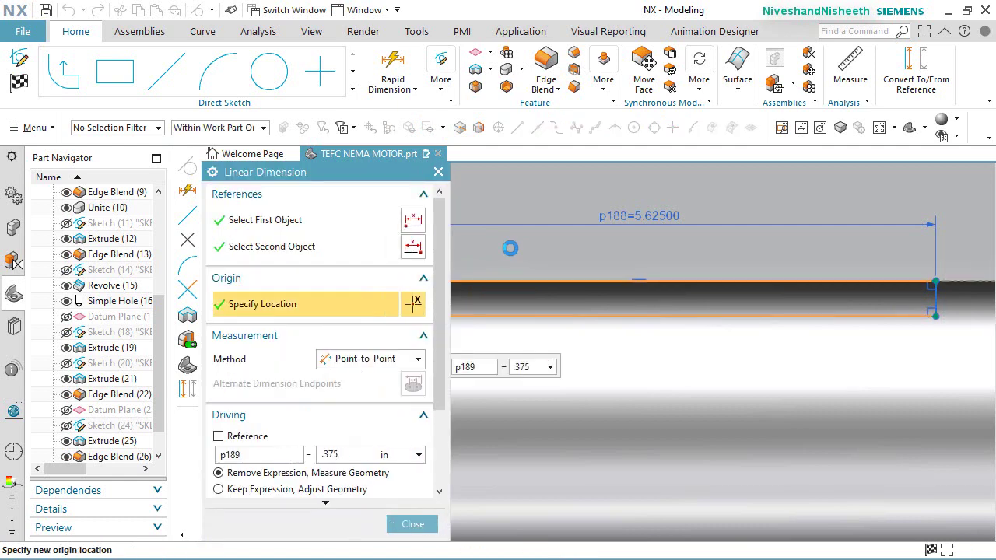
pyautogui.click(428, 526)
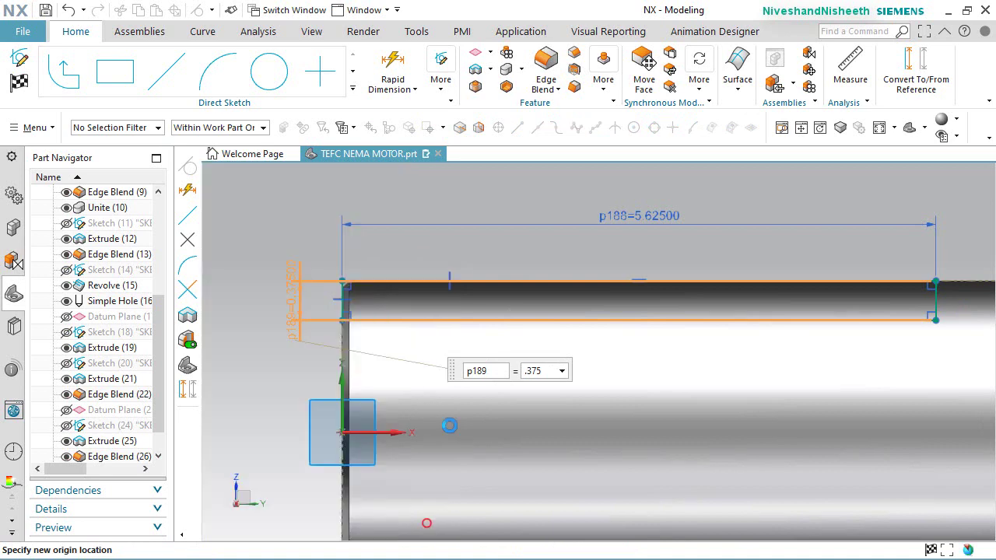
pyautogui.click(517, 197)
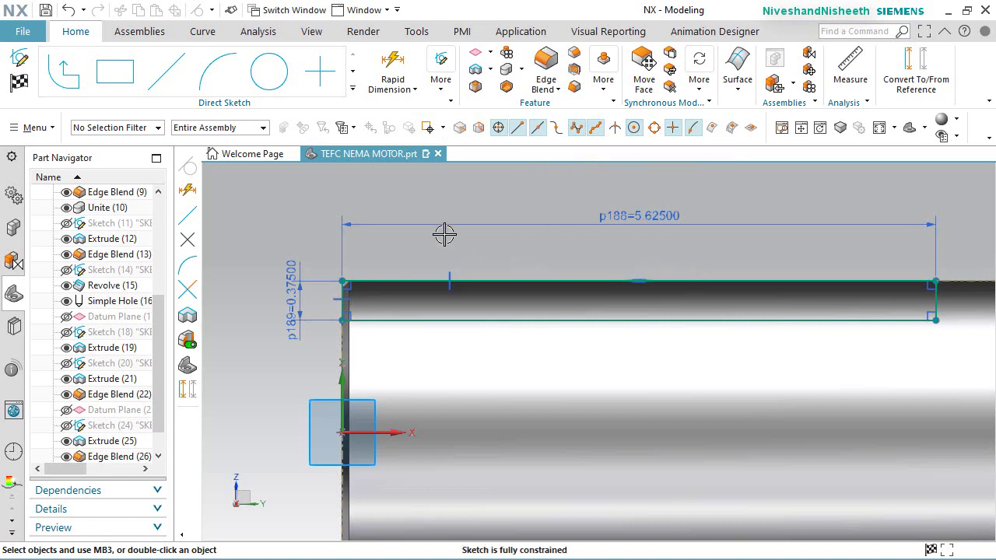
# Step: Draw a three-point arc from the rectangle's upper inner corner to its lower edge, ending about 0.7 in from the lower inner corner
pyautogui.click(218, 72)
pyautogui.scroll(-2, 285, 288)
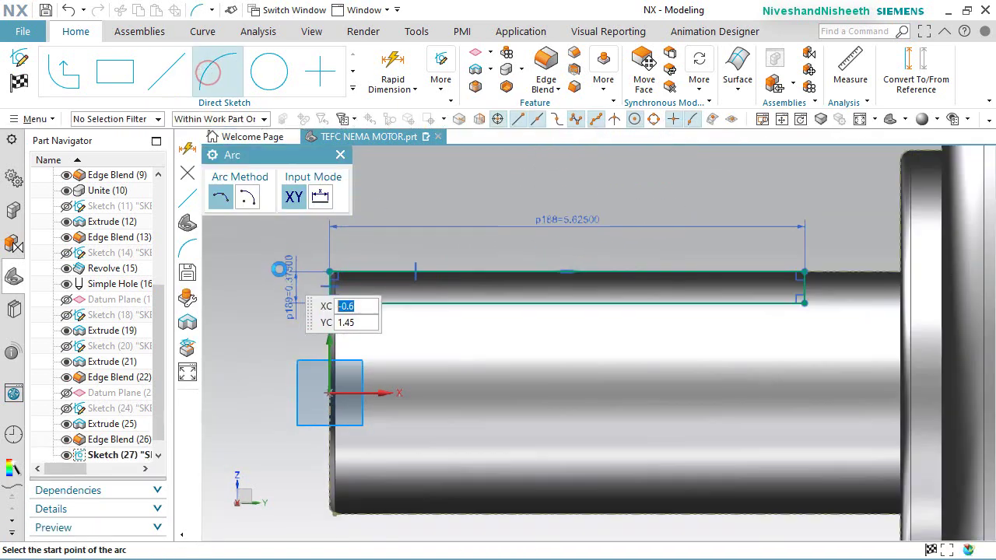
pyautogui.scroll(5, 693, 274)
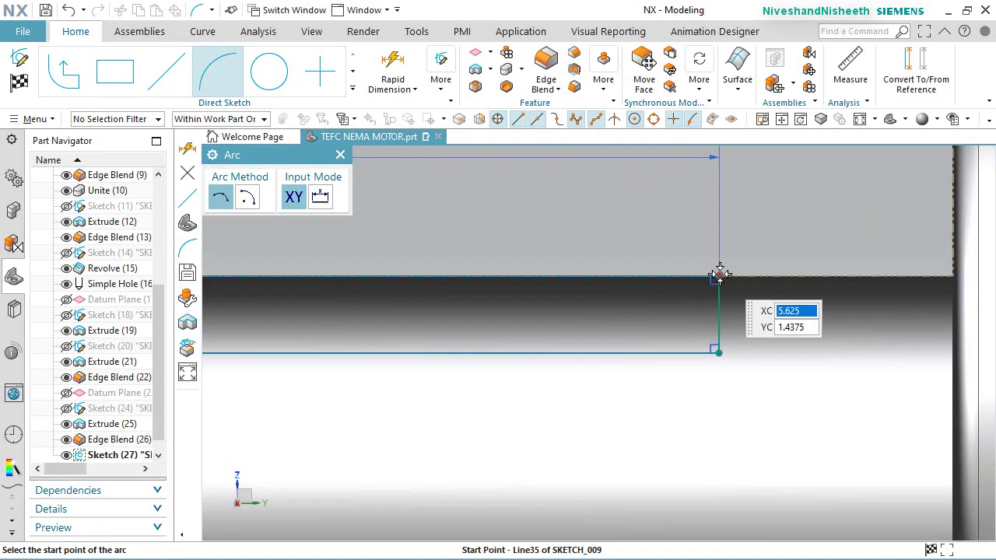
pyautogui.click(718, 274)
pyautogui.click(582, 352)
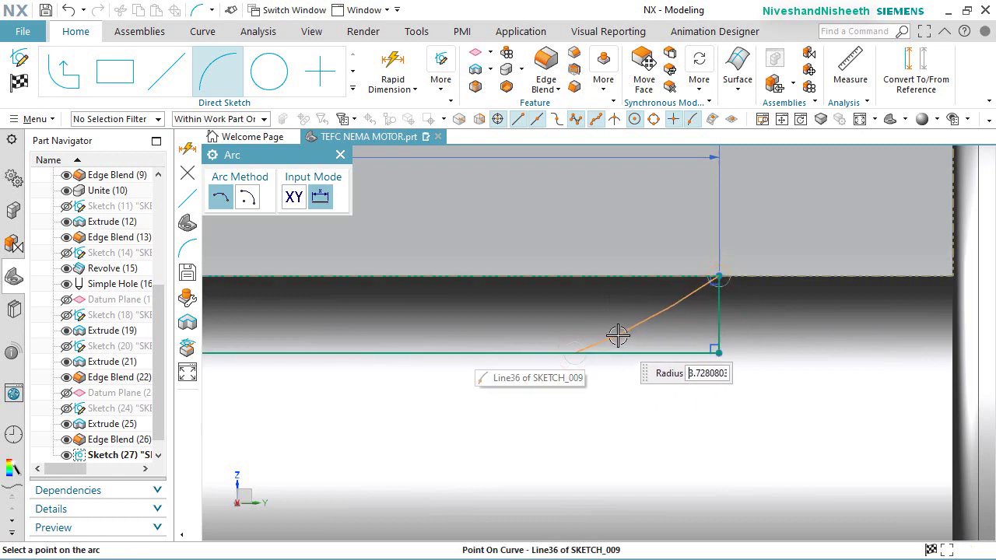
pyautogui.scroll(2, 661, 313)
pyautogui.click(660, 312)
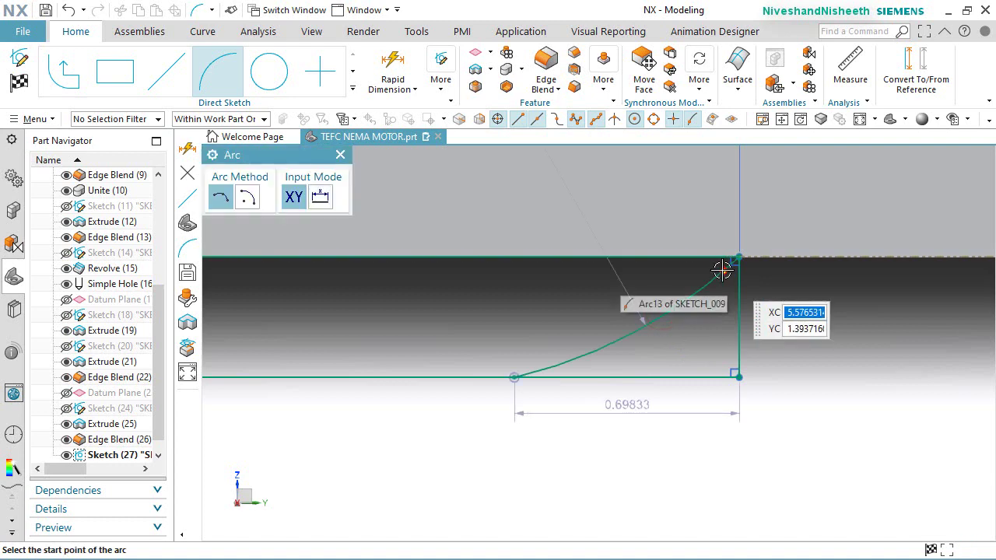
# Step: Add a radius dimension to the keyway run-out arc, place it below the profile and set it to 1.125 in
pyautogui.hotkey('ctrl', 'q')
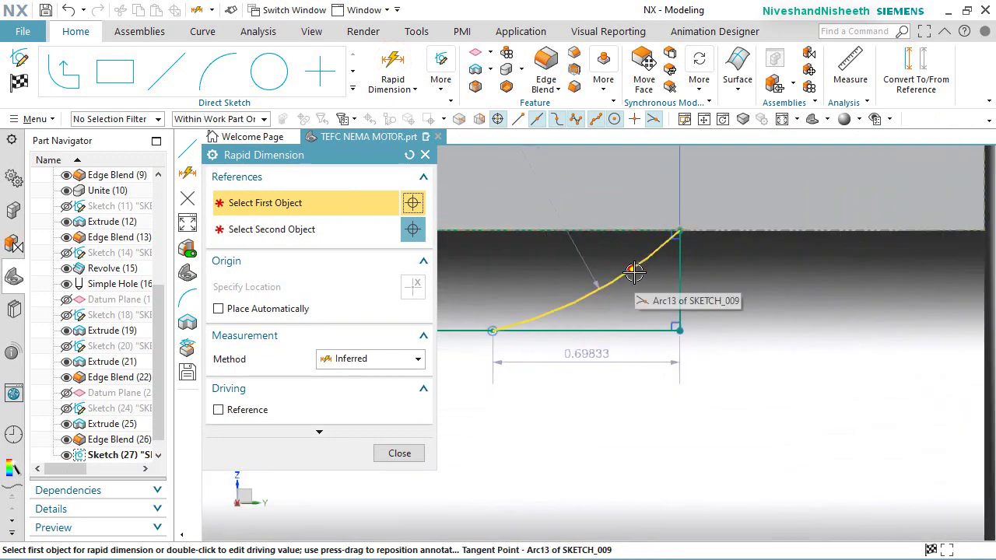
pyautogui.click(658, 301)
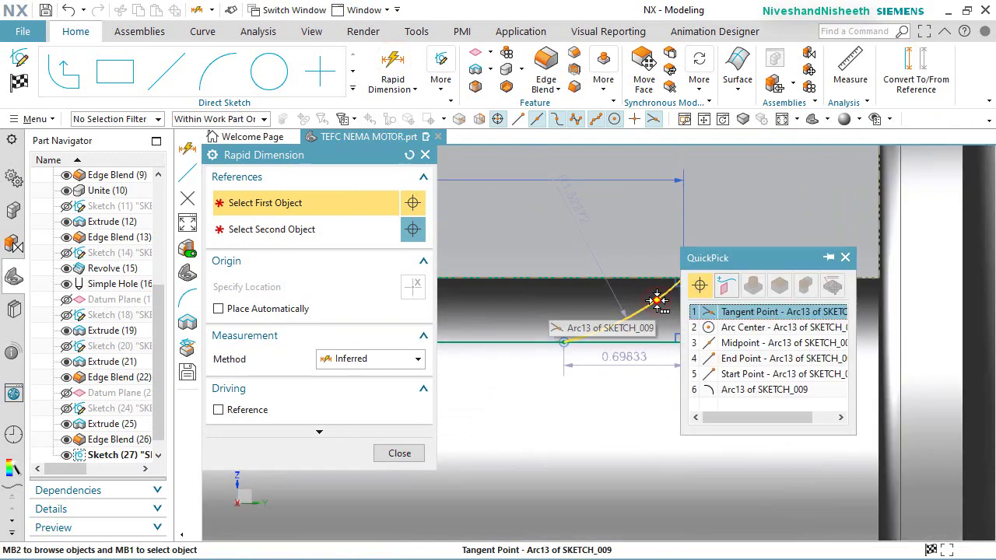
pyautogui.click(735, 390)
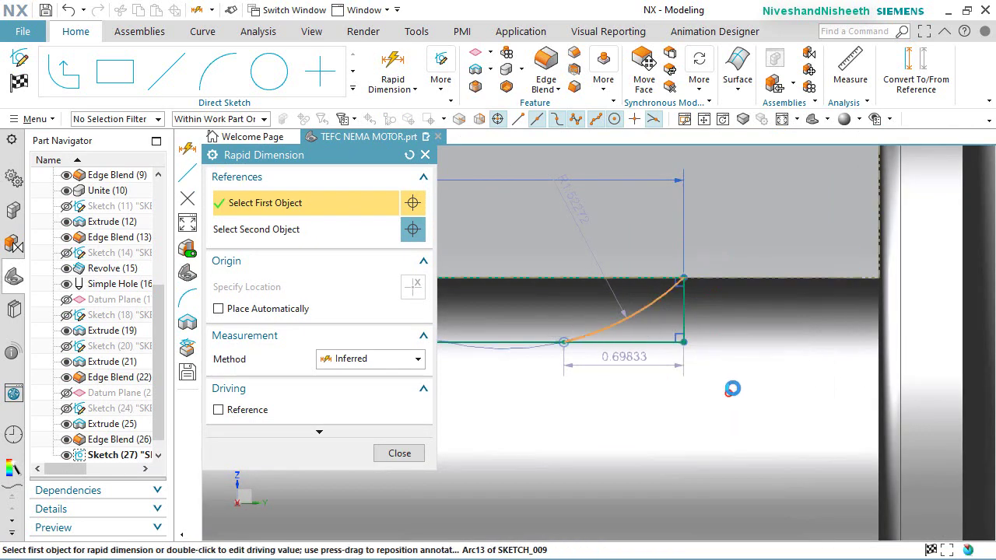
pyautogui.click(759, 379)
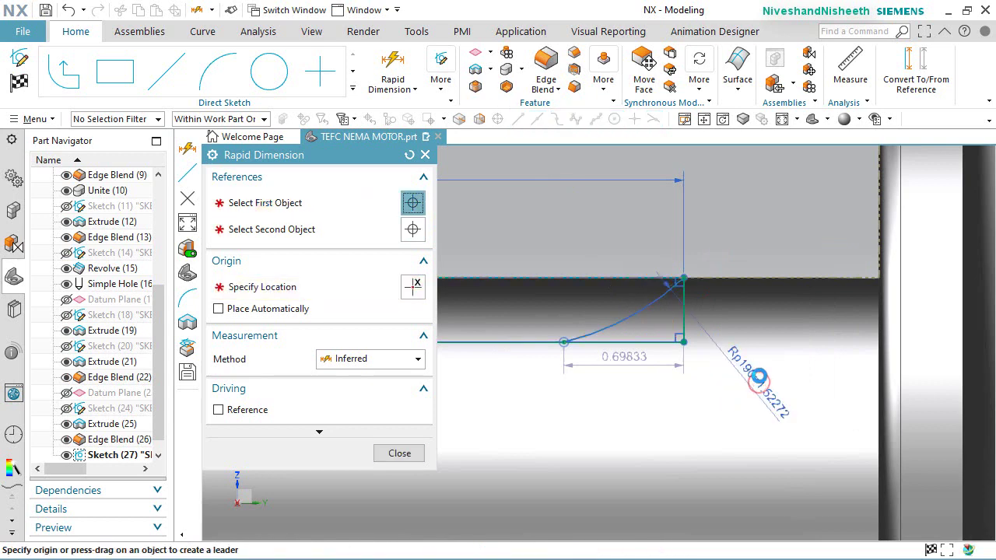
pyautogui.write('1.125')
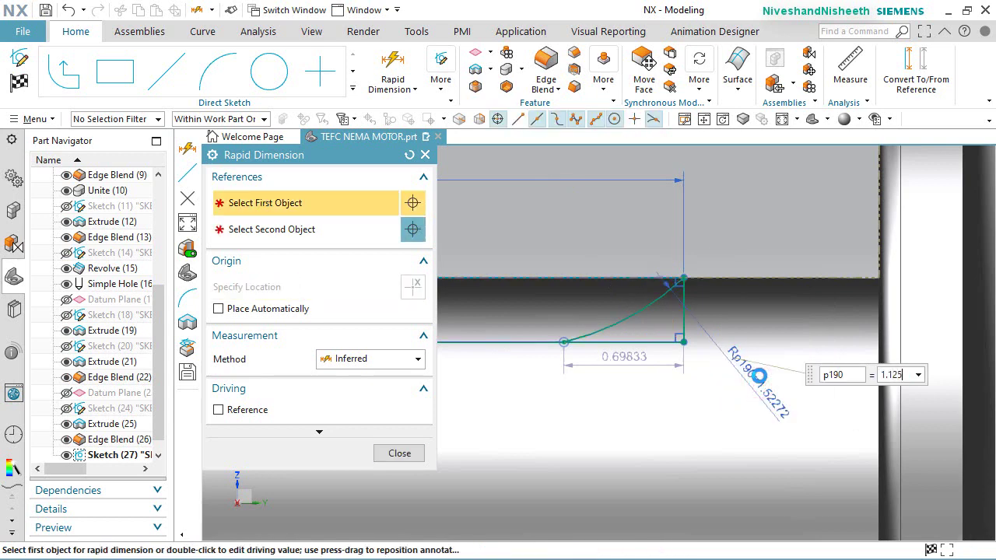
pyautogui.press('Return')
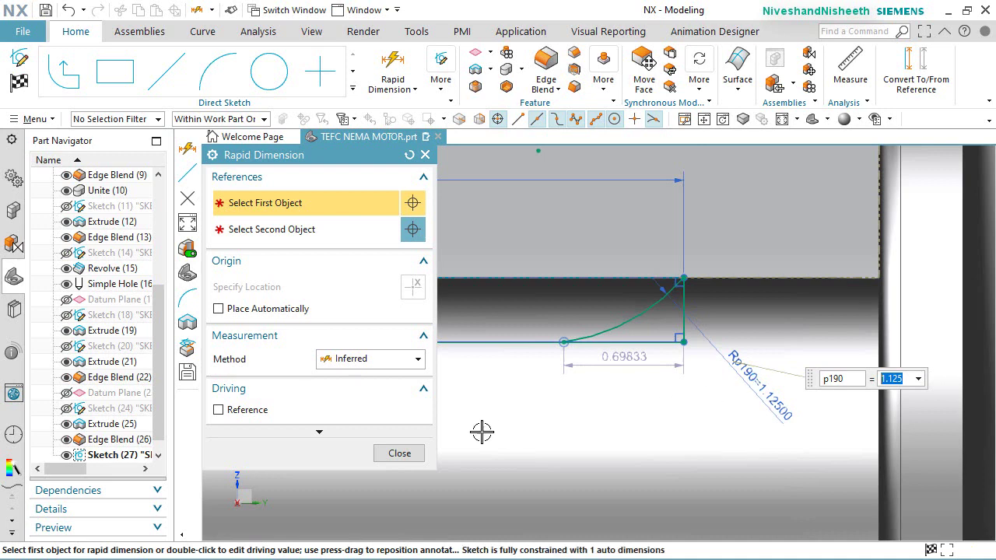
pyautogui.click(402, 453)
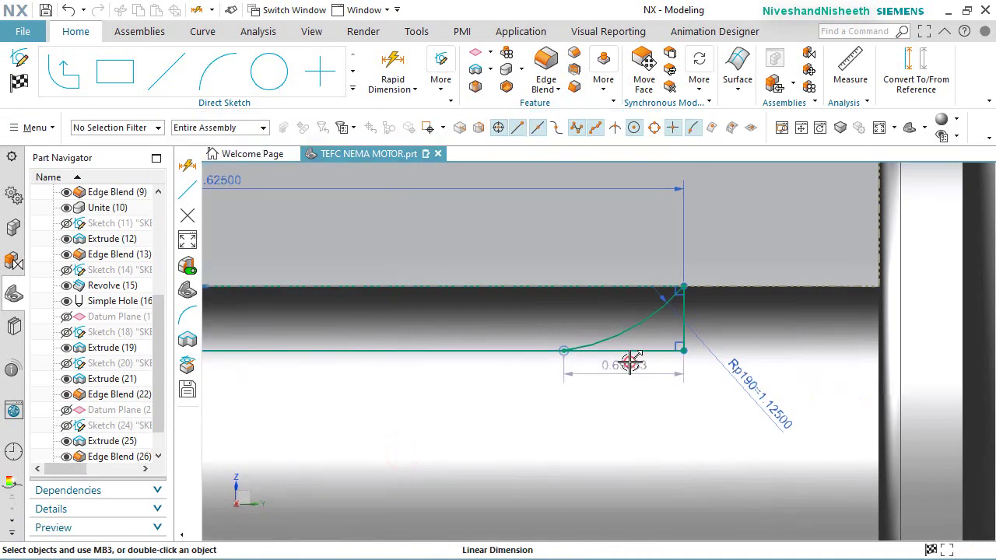
# Step: Set the horizontal distance between the arc's lower end and the rectangle's lower inner corner to 0.83853 in
pyautogui.doubleClick(630, 364)
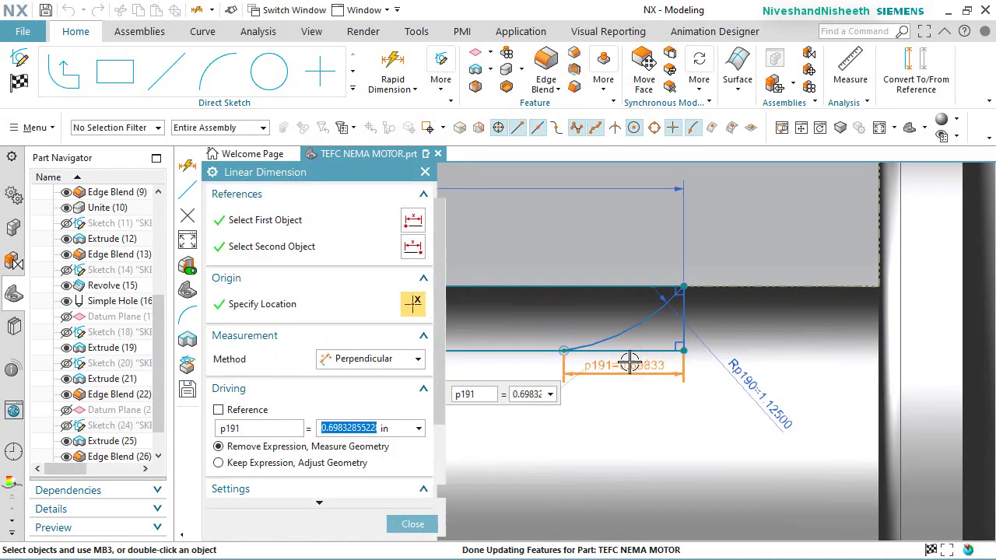
pyautogui.write('.83853')
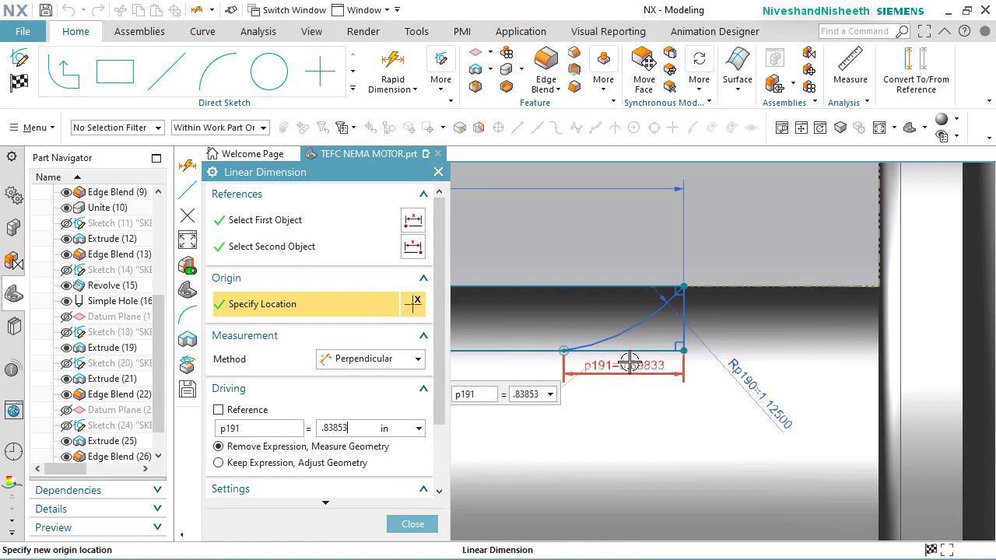
pyautogui.press('Return')
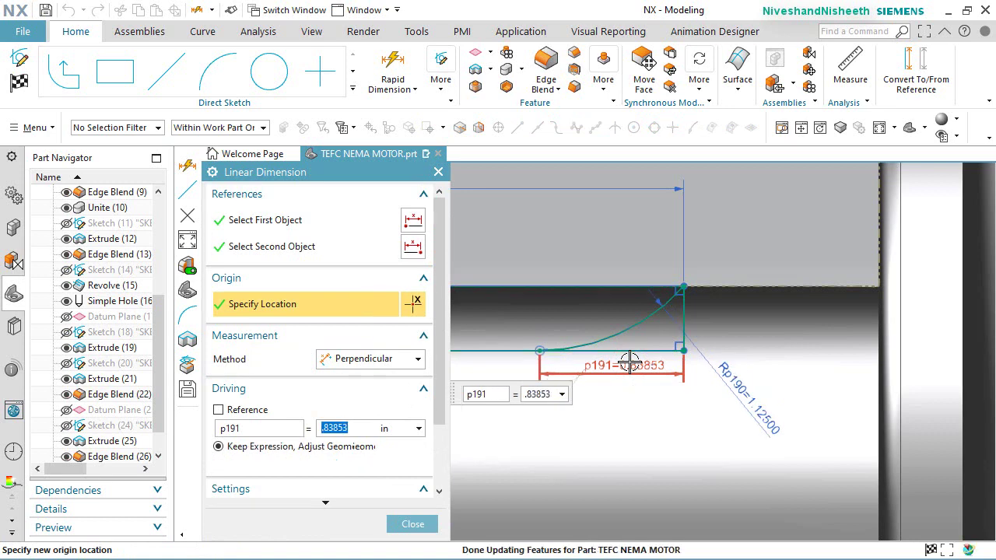
pyautogui.click(428, 521)
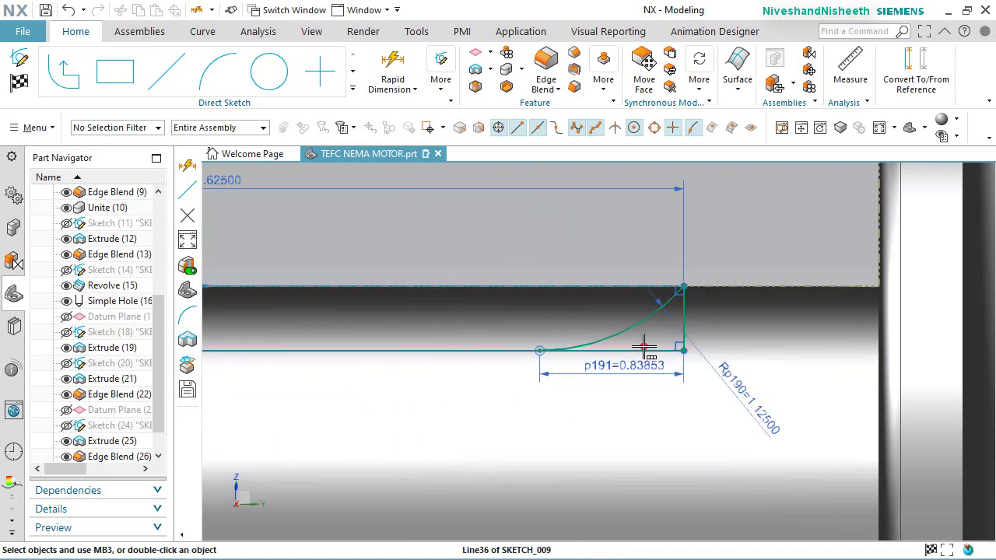
# Step: Convert the rectangle's lower edge and inner vertical edge to reference lines
pyautogui.click(645, 345)
pyautogui.click(715, 352)
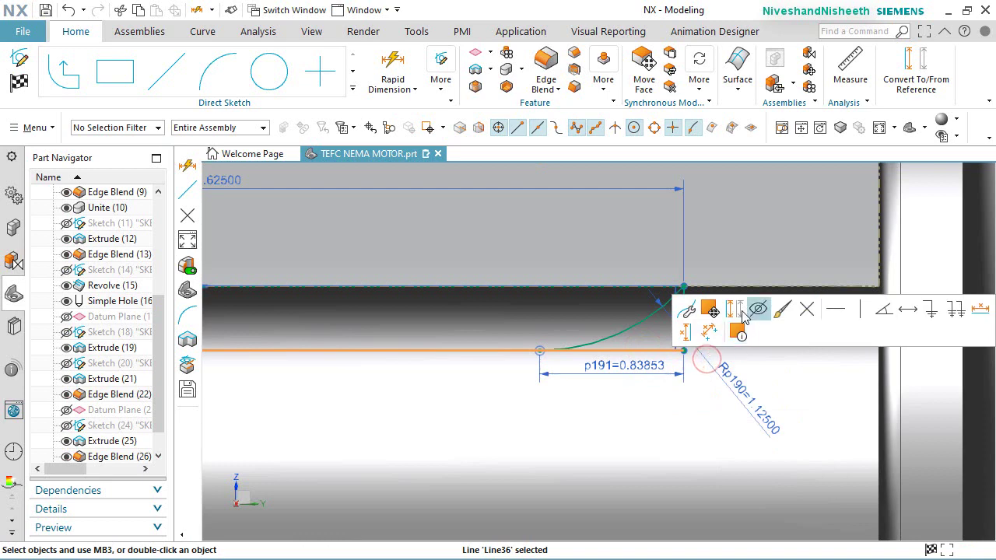
pyautogui.click(716, 311)
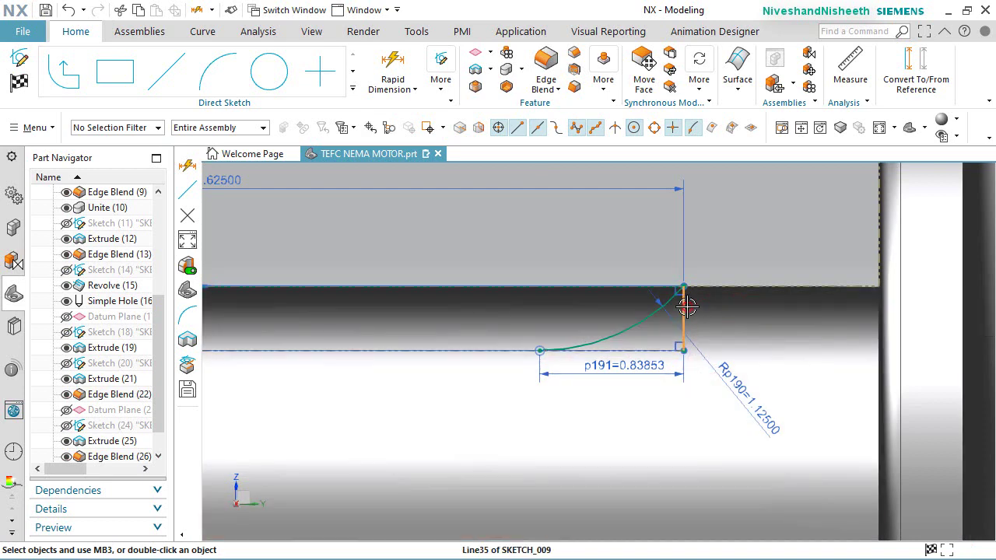
pyautogui.press('Escape')
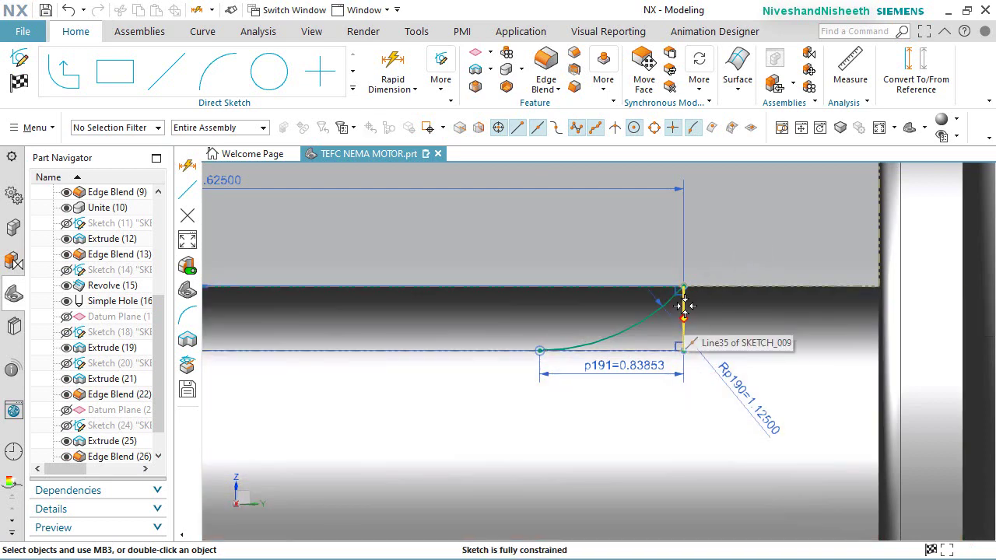
pyautogui.click(685, 308)
pyautogui.press('Escape')
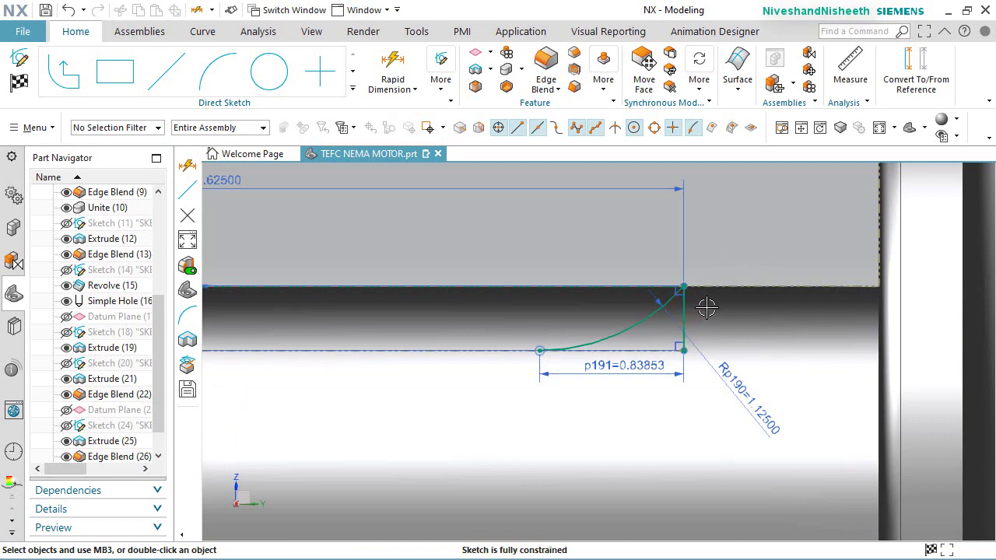
pyautogui.scroll(3, 706, 305)
pyautogui.click(665, 296)
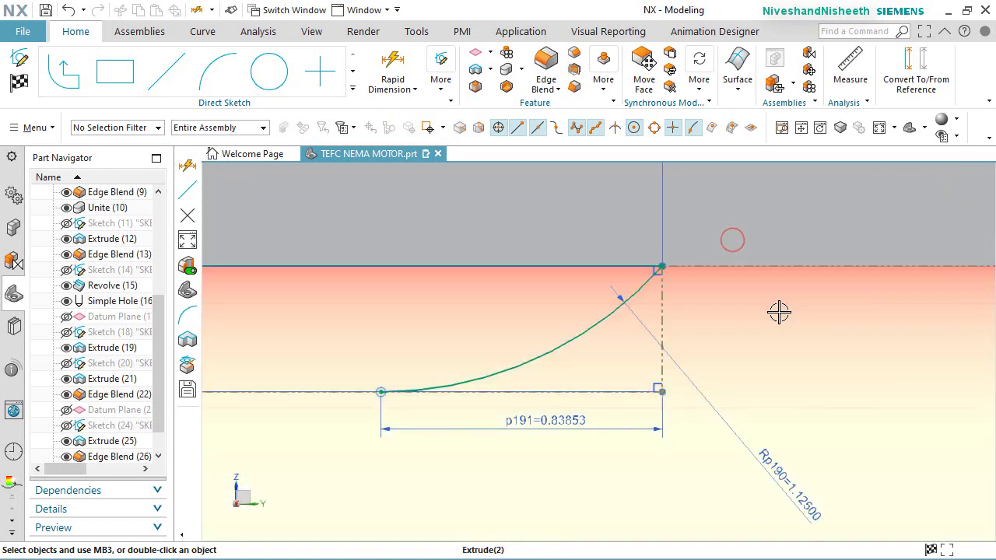
pyautogui.press('Escape')
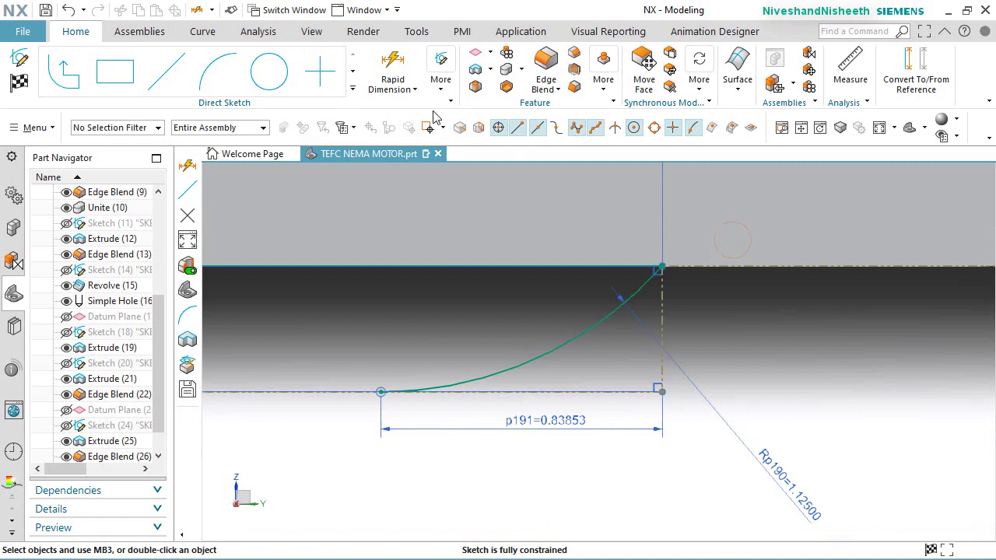
# Step: Draw a horizontal line from the arc's lower end to the rectangle's lower outer corner, and finish the sketch
pyautogui.click(180, 83)
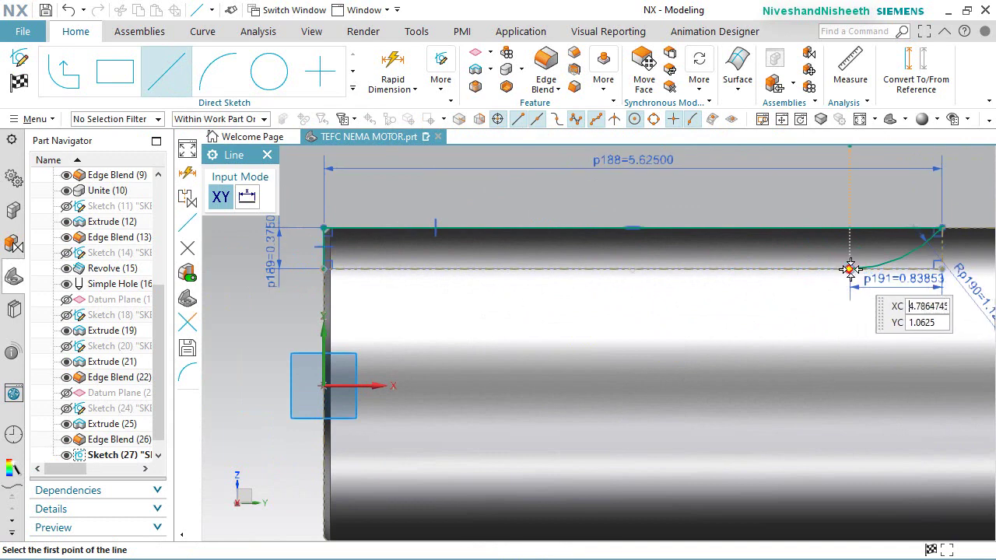
pyautogui.click(851, 269)
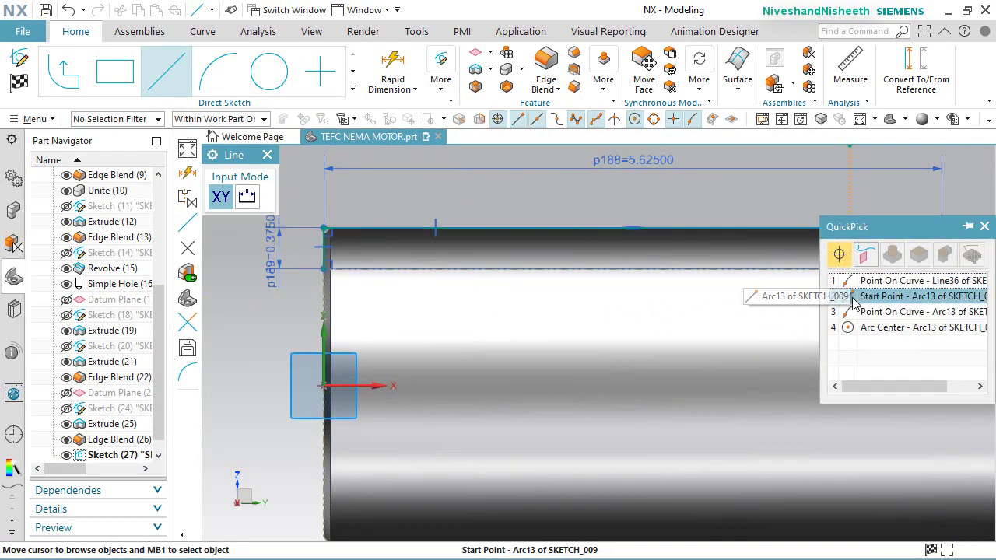
pyautogui.click(843, 297)
pyautogui.scroll(5, 357, 271)
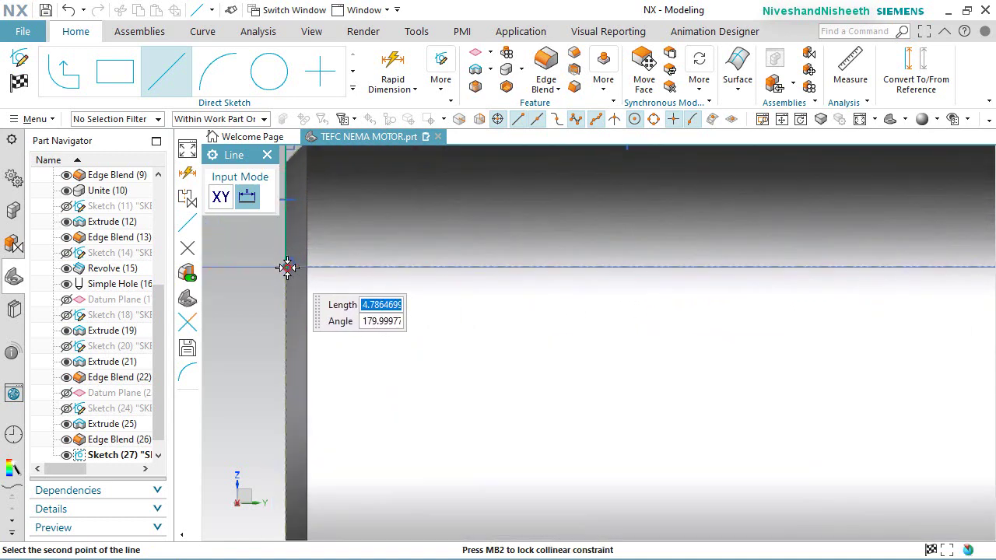
pyautogui.click(287, 268)
pyautogui.scroll(-1, 328, 332)
pyautogui.press('Escape')
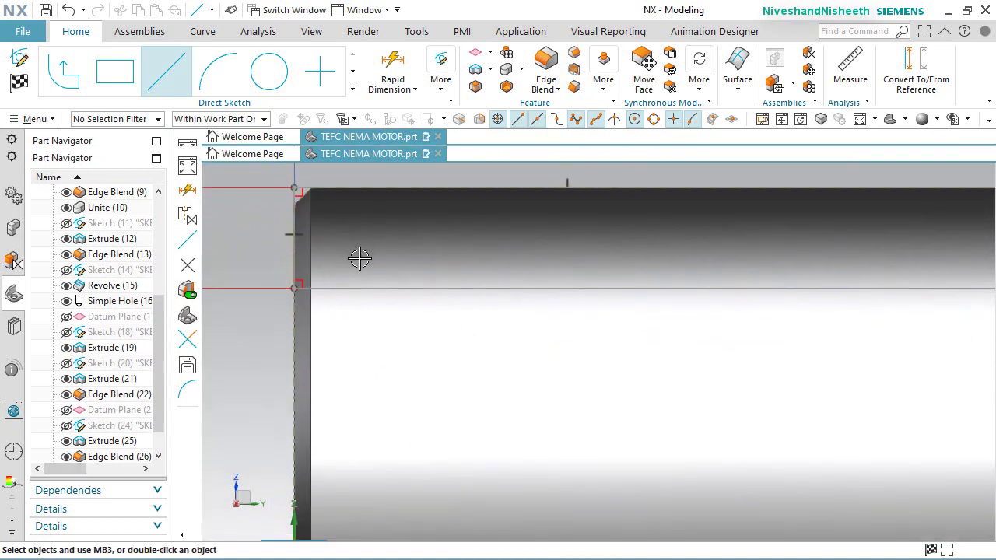
pyautogui.scroll(-5, 391, 251)
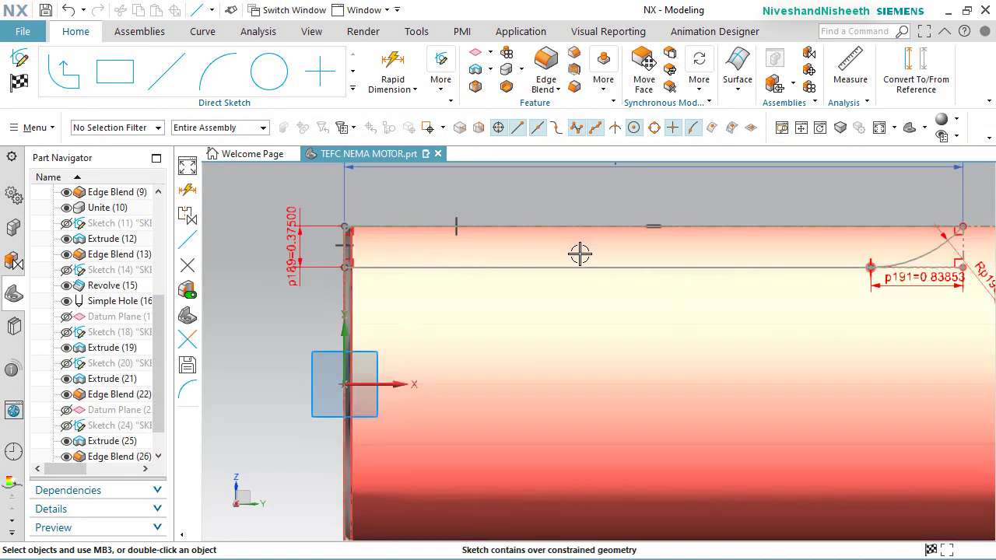
pyautogui.scroll(-1, 578, 250)
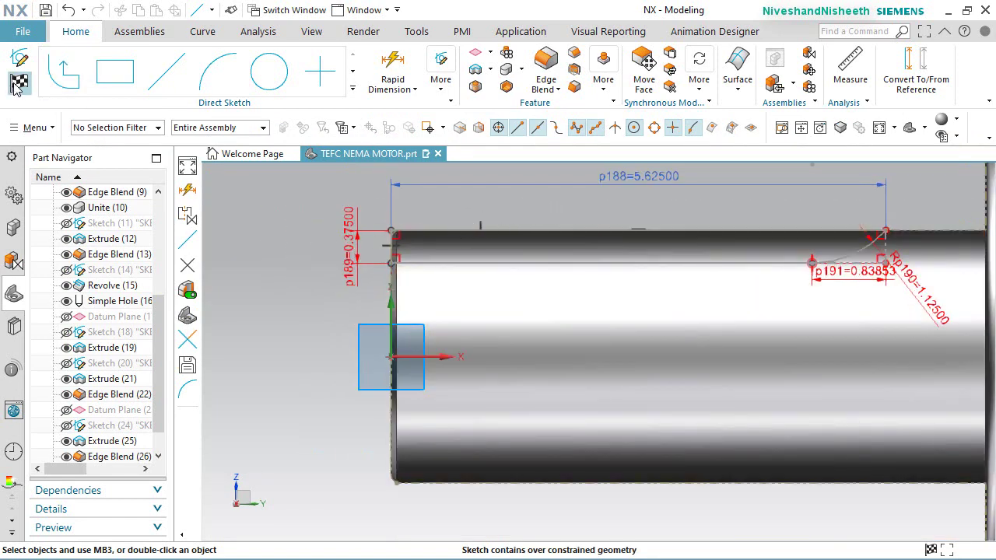
pyautogui.click(19, 82)
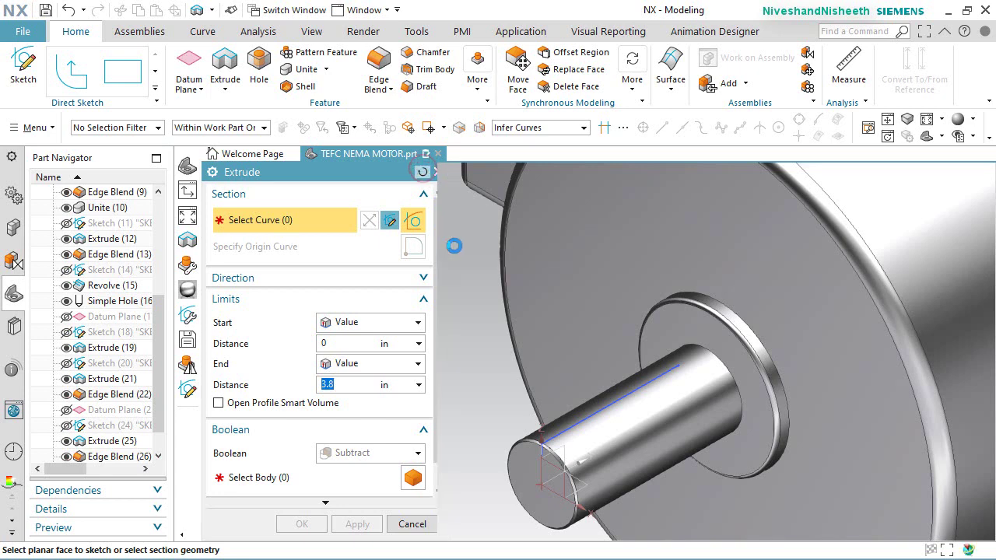
# Step: Extrude the keyway profile symmetrically by .75/2 in and subtract it from the motor shaft's body
pyautogui.click(591, 424)
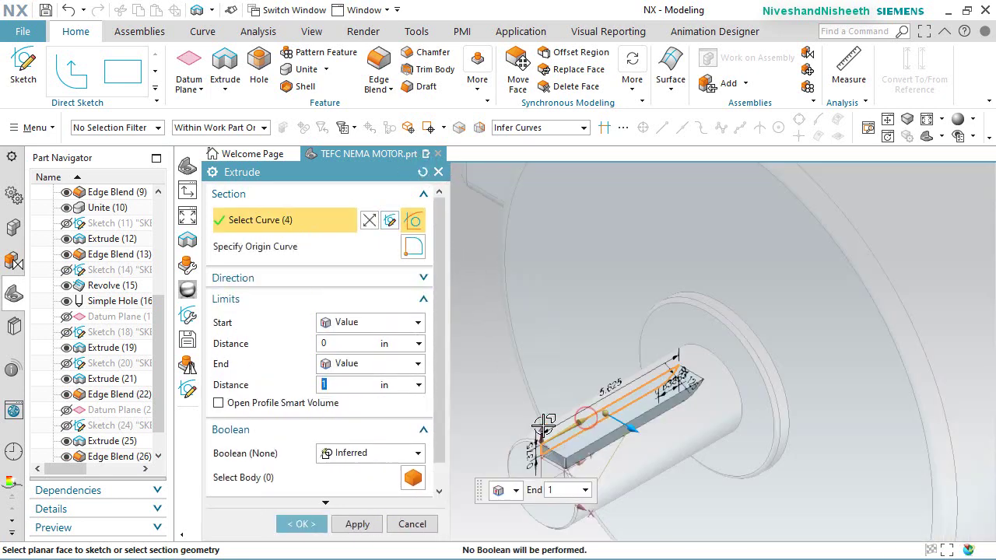
pyautogui.click(418, 324)
pyautogui.click(391, 357)
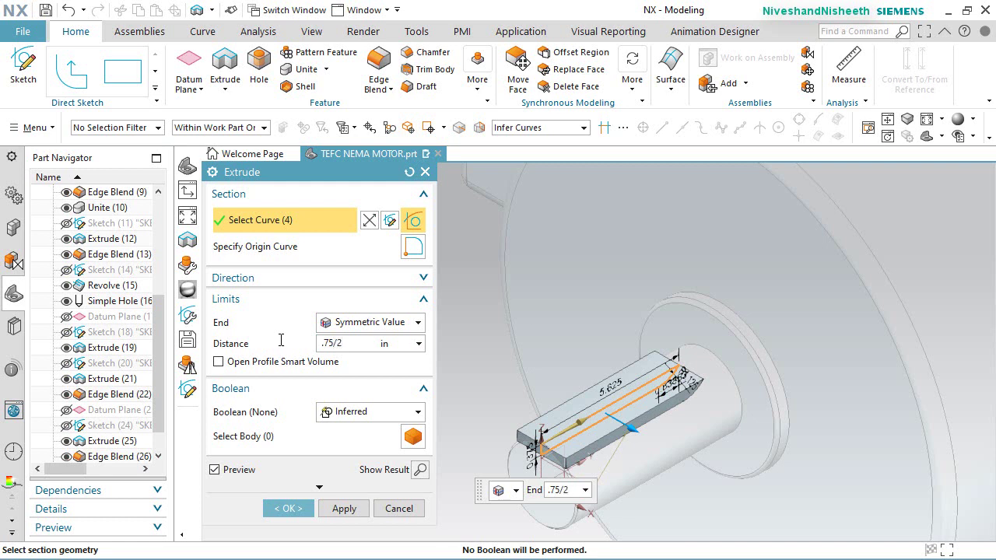
pyautogui.press('Return')
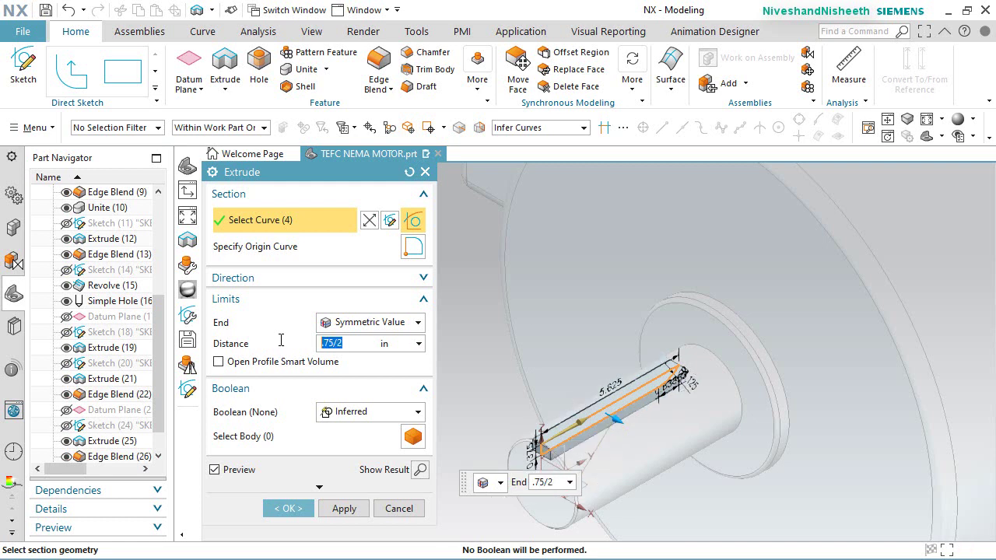
pyautogui.click(350, 412)
pyautogui.click(350, 461)
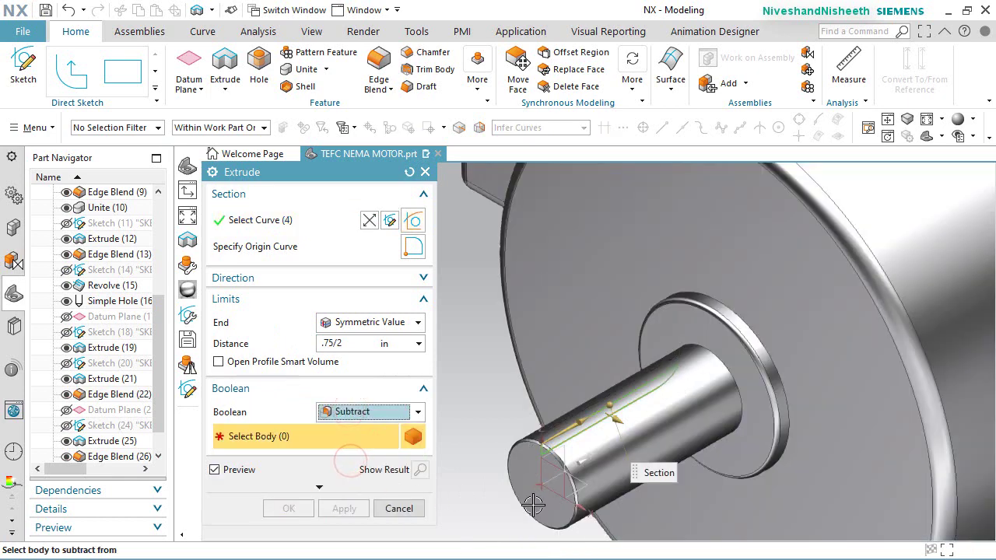
pyautogui.click(557, 500)
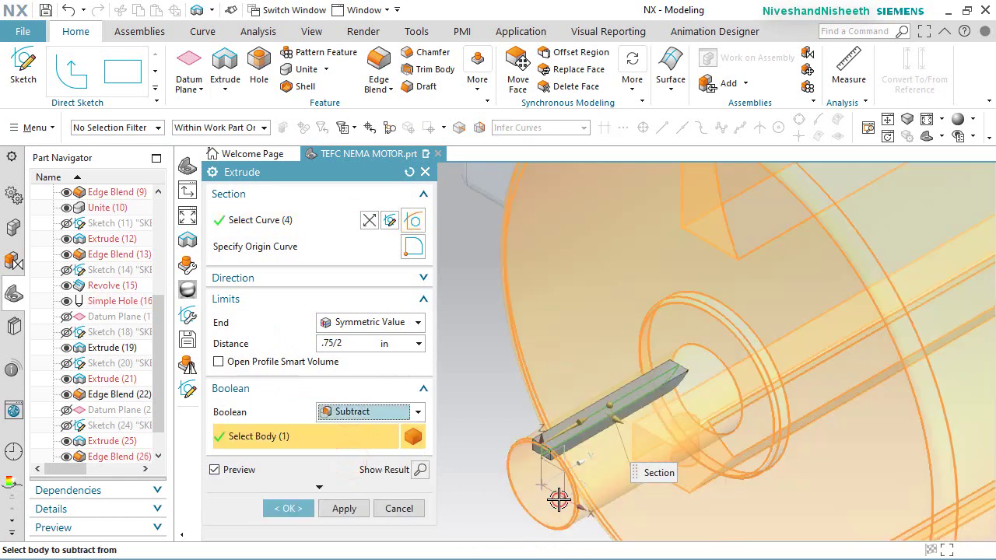
pyautogui.click(307, 511)
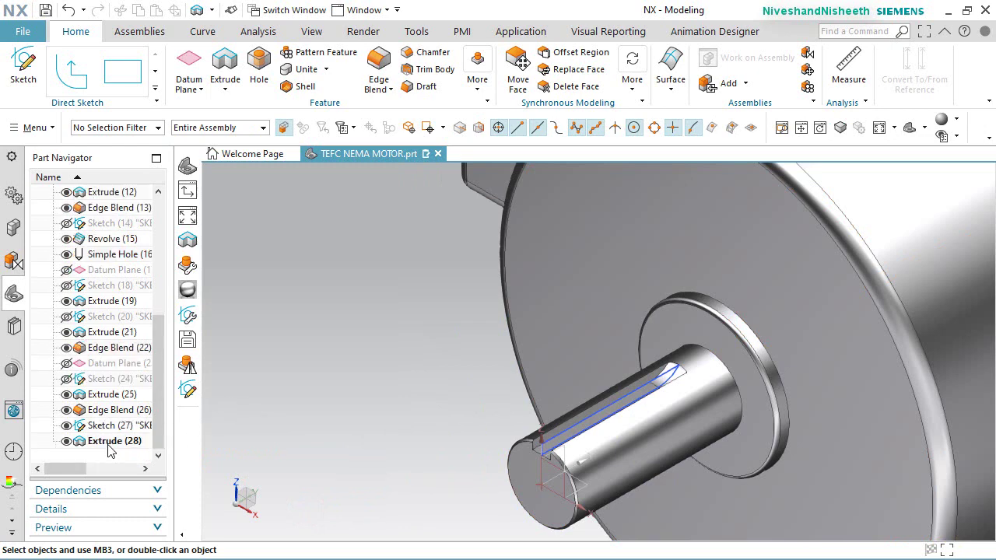
# Step: Hide the keyway sketch, fit the whole motor in view and save the part
pyautogui.click(67, 425)
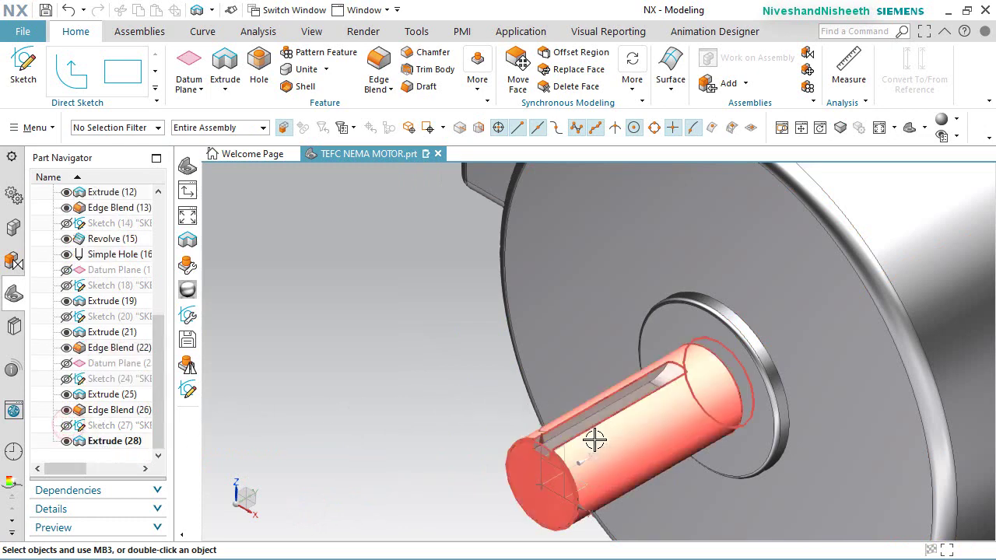
pyautogui.scroll(3, 596, 439)
pyautogui.moveTo(573, 416)
pyautogui.mouseDown(button='middle')
pyautogui.moveTo(575, 407)
pyautogui.moveTo(662, 407)
pyautogui.moveTo(616, 415)
pyautogui.moveTo(575, 396)
pyautogui.moveTo(565, 418)
pyautogui.moveTo(554, 413)
pyautogui.mouseUp(button='middle')
pyautogui.click(459, 333)
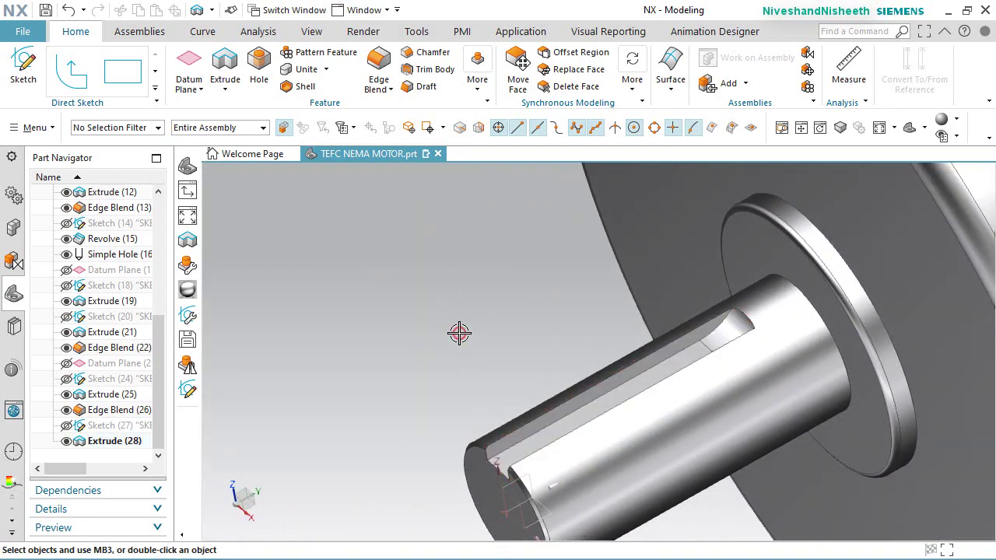
pyautogui.hotkey('ctrl', 'f')
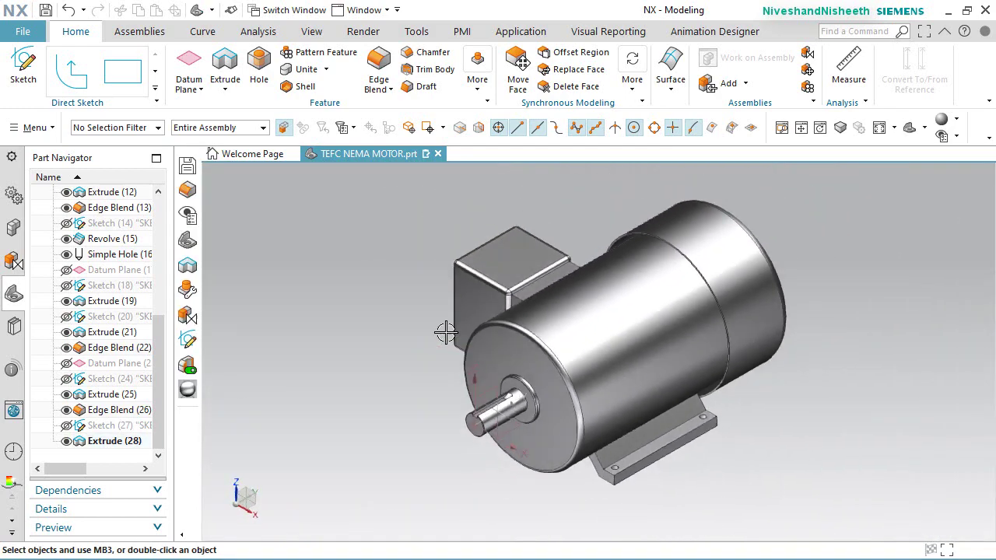
pyautogui.click(45, 9)
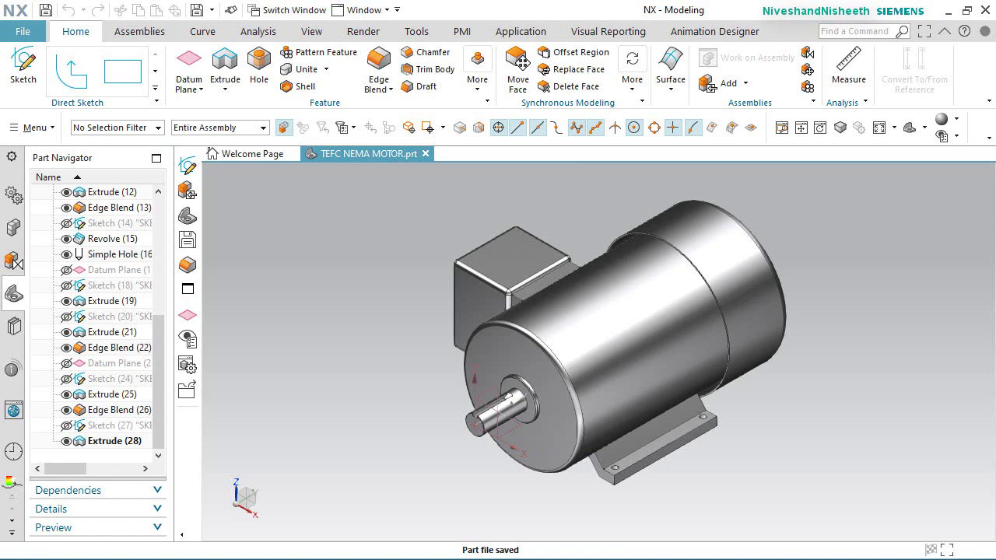
# Step: Start a Pattern Feature and select the long fin under the housing, Extrude (12), together with its Edge Blend (13)
pyautogui.click(308, 52)
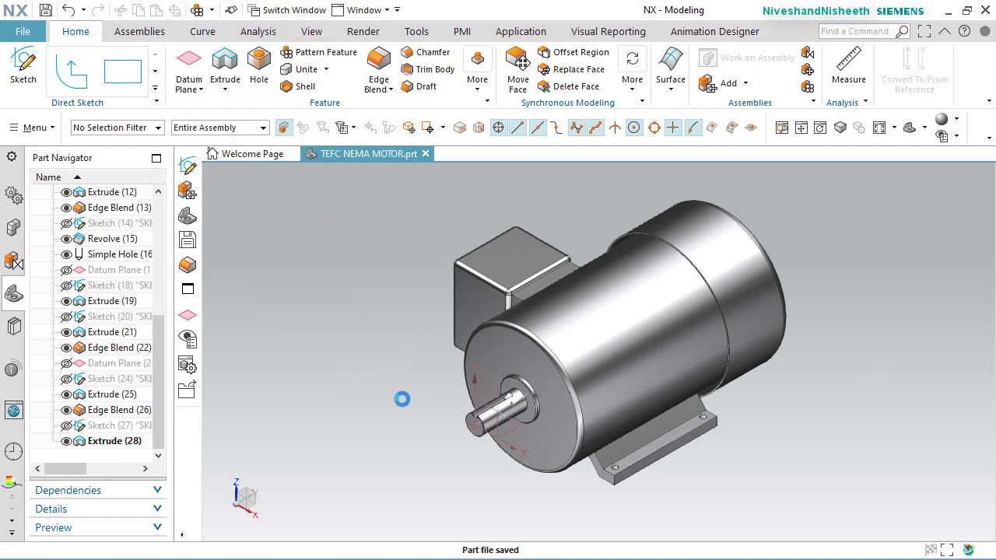
pyautogui.moveTo(523, 474); pyautogui.dragTo(537, 404, button='middle')
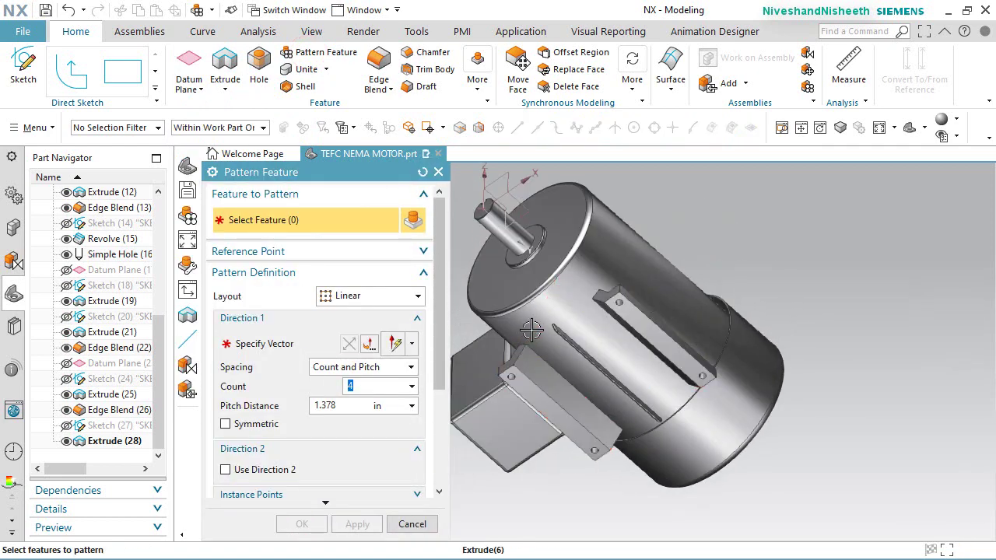
pyautogui.scroll(6, 592, 349)
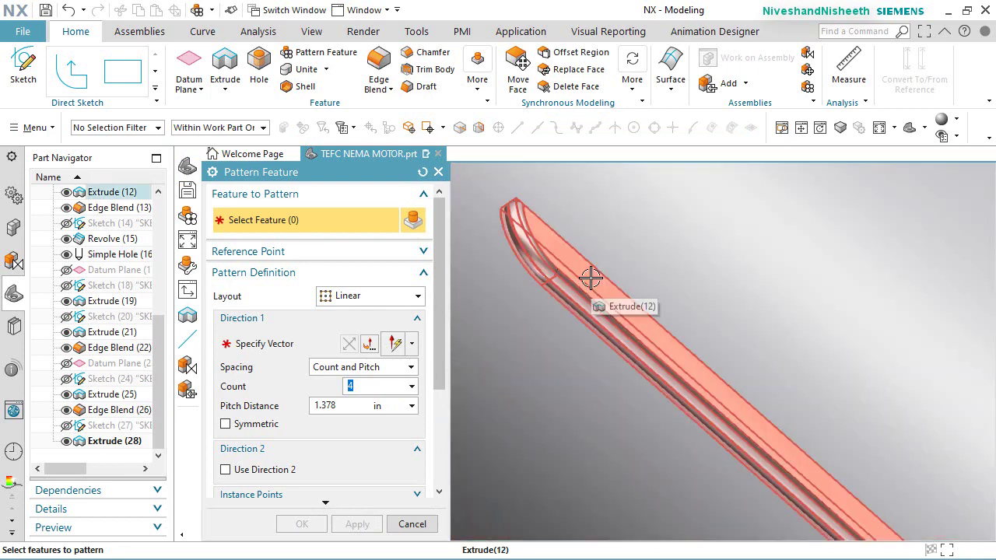
pyautogui.click(591, 278)
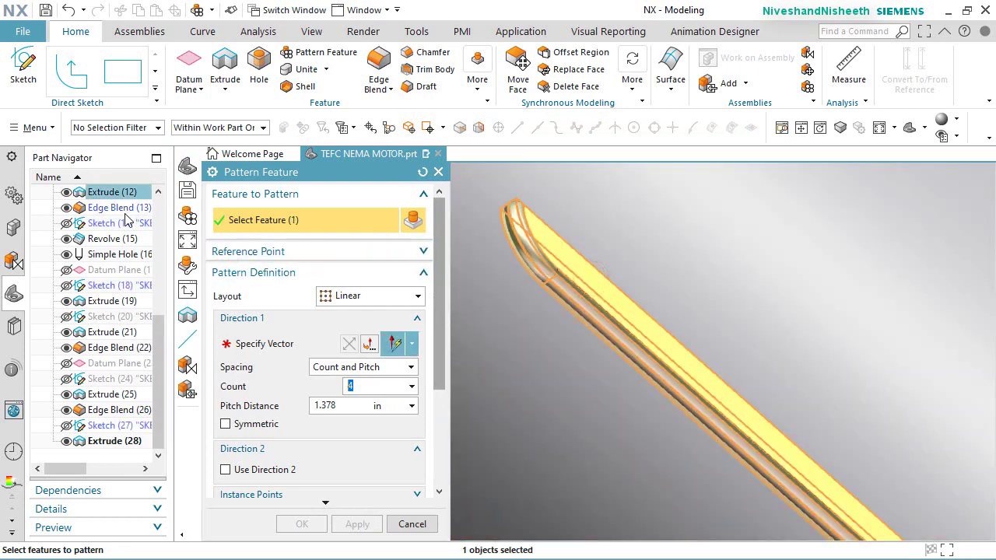
pyautogui.click(120, 207)
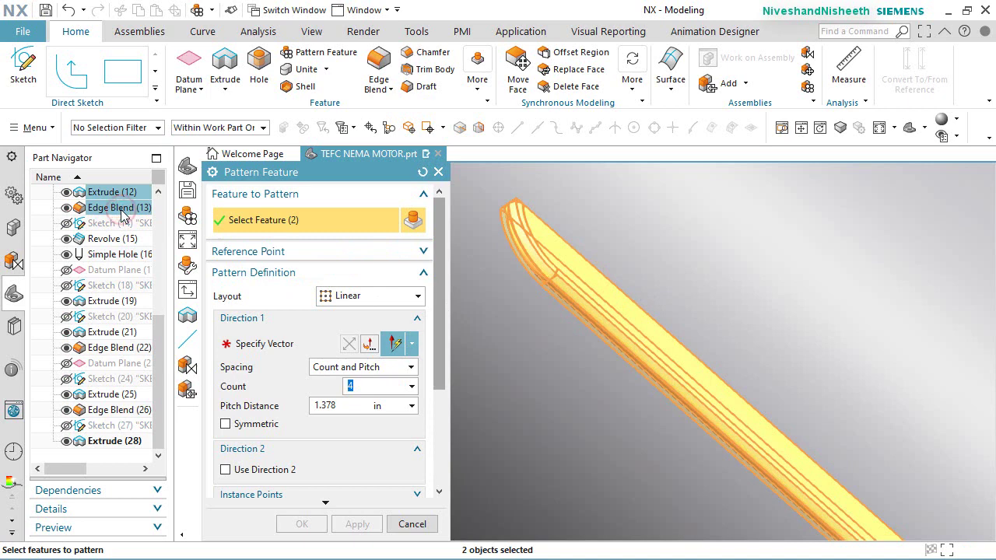